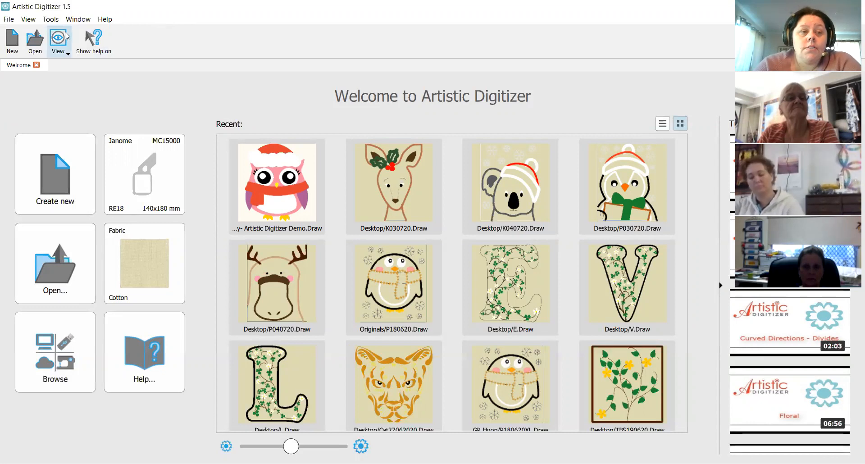
# Step: Open the program options, check the monitor width settings, and set the auto backup steps to 5
pyautogui.click(50, 19)
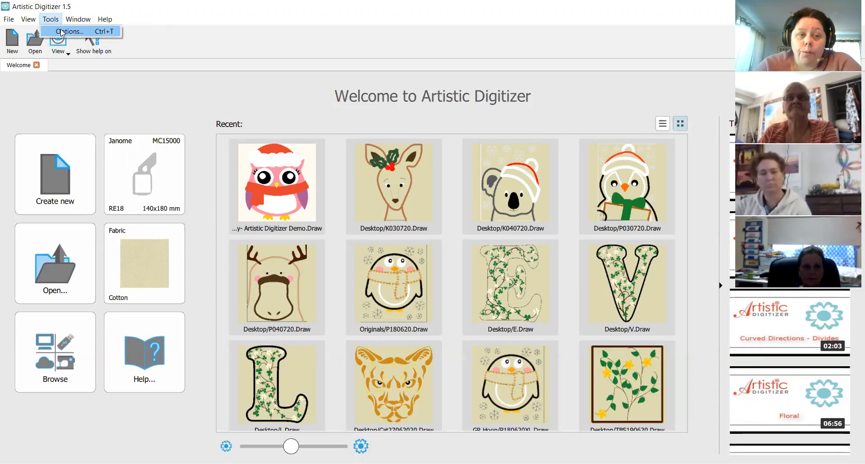
pyautogui.click(62, 32)
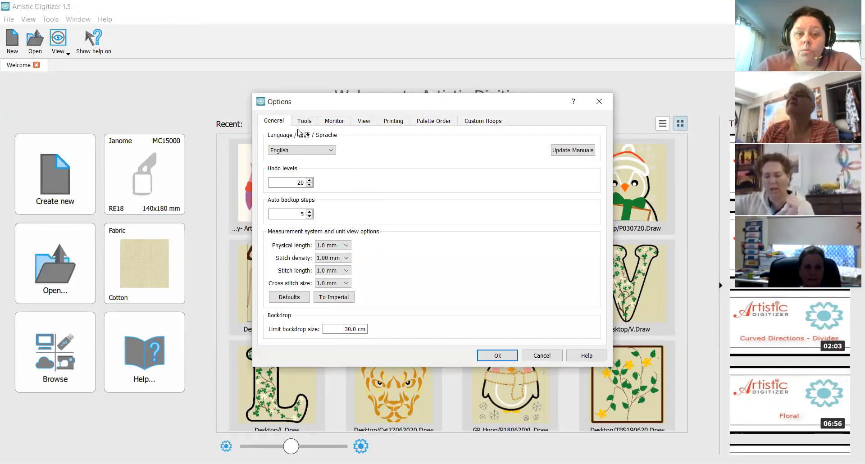
pyautogui.click(334, 125)
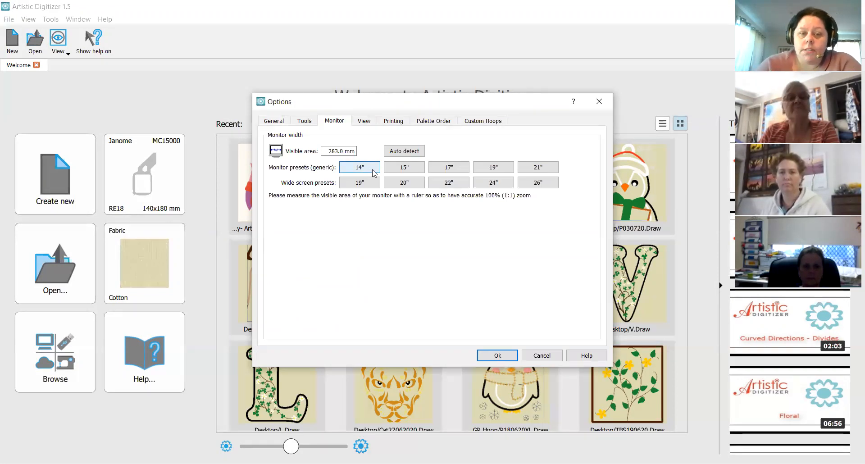
pyautogui.click(286, 123)
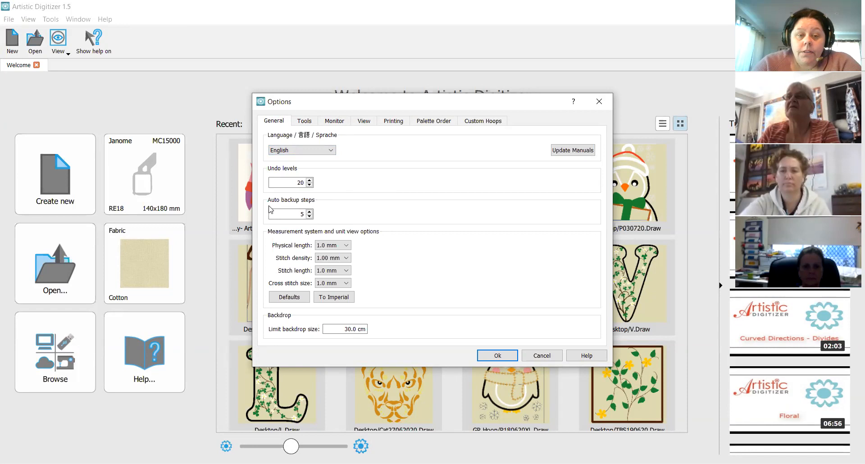
pyautogui.doubleClick(301, 213)
pyautogui.press('BackSpace')
pyautogui.write('5')
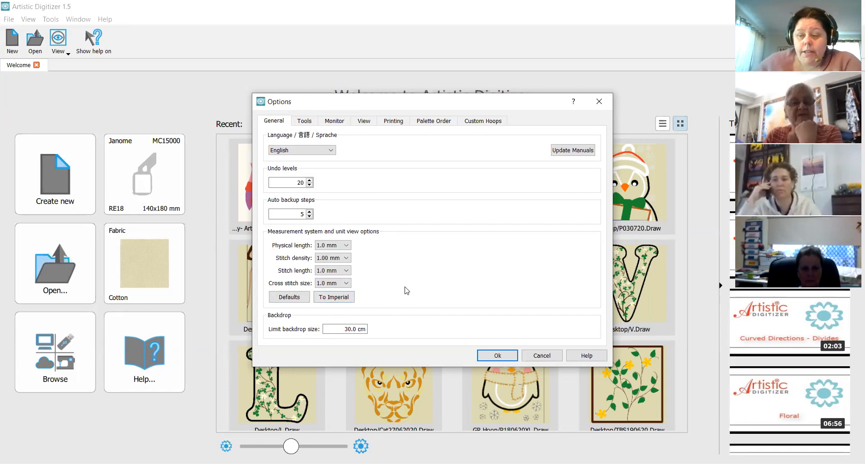
# Step: Switch the measurement system to imperial and back to metric
pyautogui.click(323, 297)
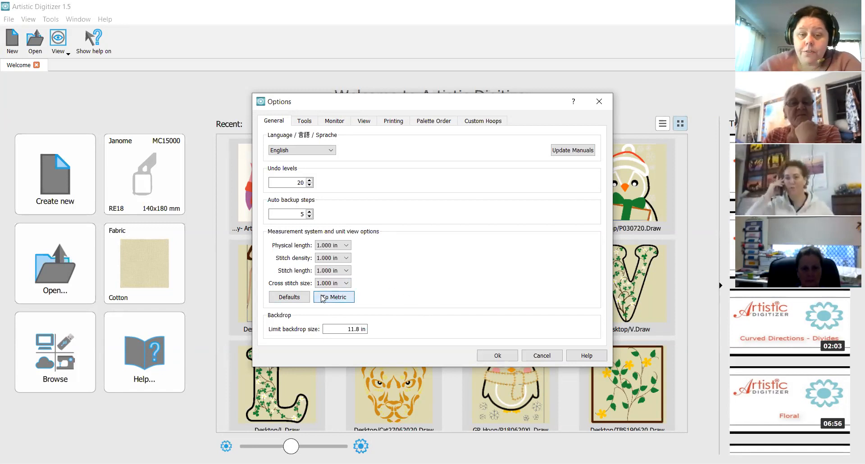
pyautogui.click(323, 297)
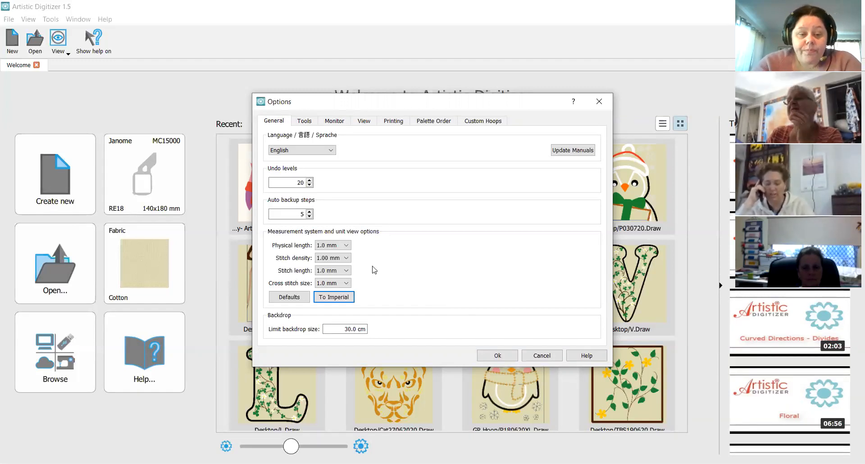
# Step: Set the sequence manager to focus on items on click and choose Janome Digitizer as the digitizer tool
pyautogui.click(308, 122)
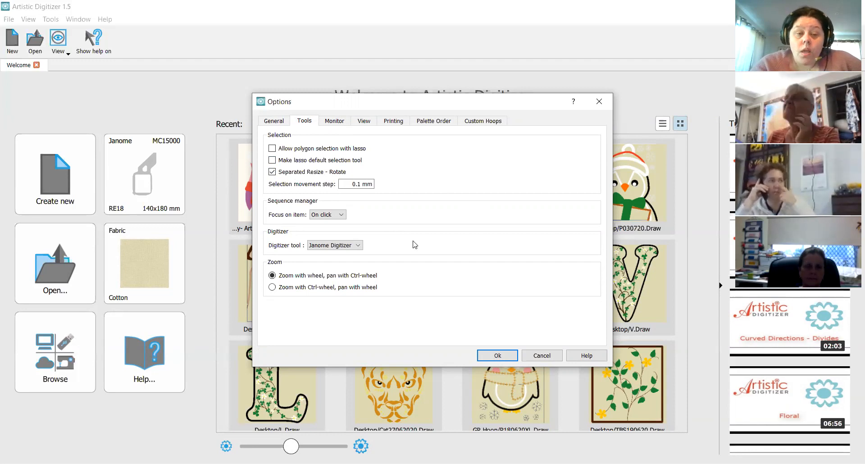
pyautogui.click(329, 216)
pyautogui.click(333, 232)
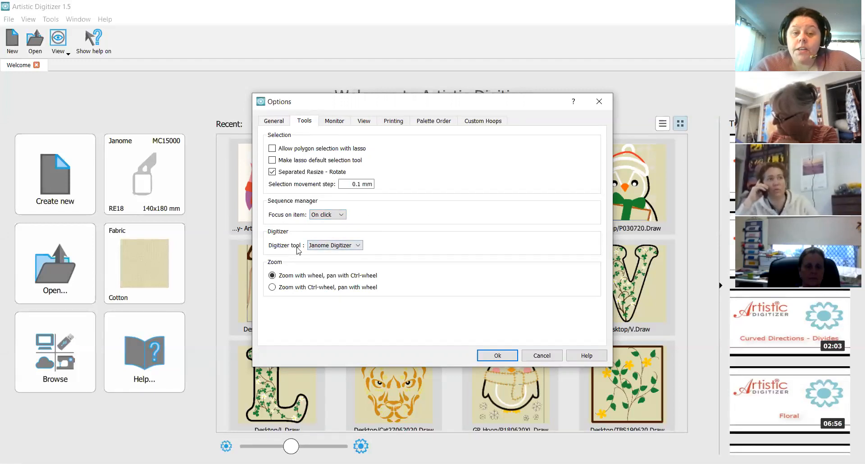
pyautogui.click(343, 247)
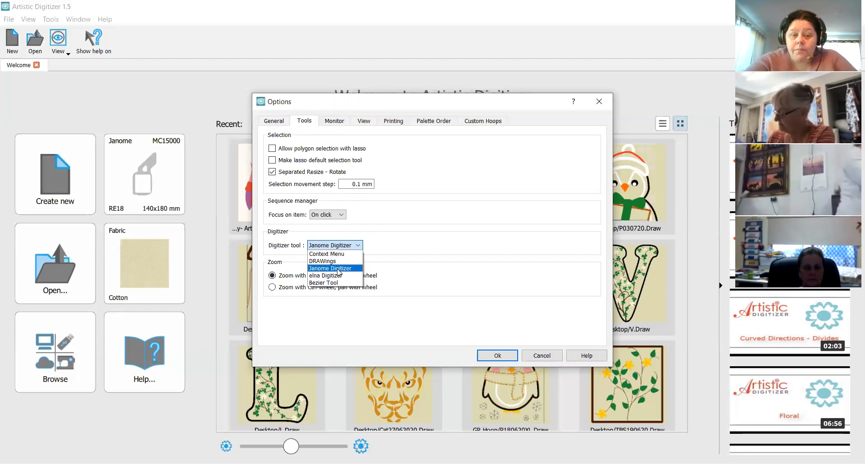
pyautogui.click(337, 270)
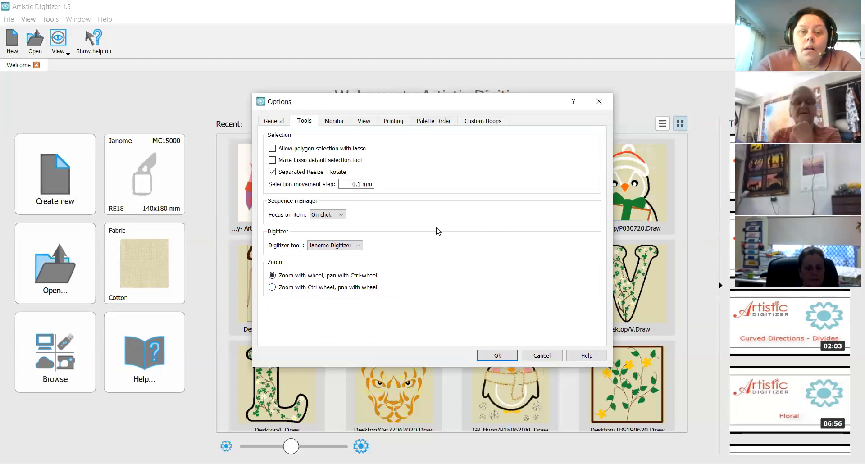
# Step: Examine the view, printing, thread palette order and custom hoop settings in the program options
pyautogui.click(363, 126)
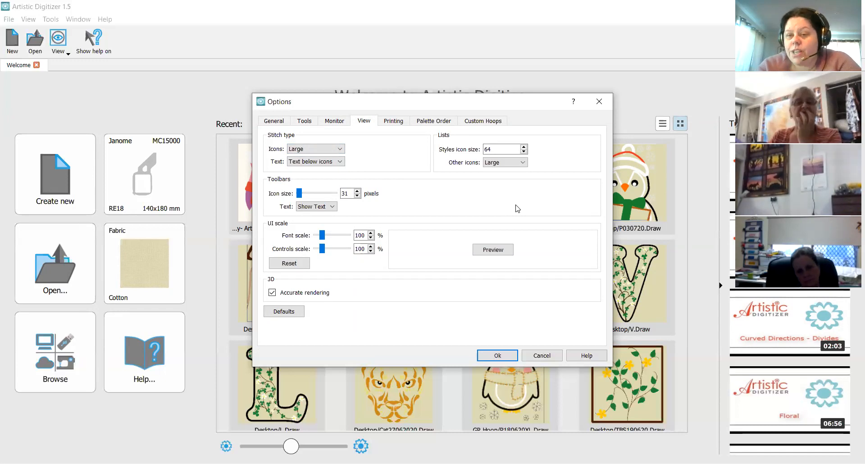
pyautogui.click(393, 121)
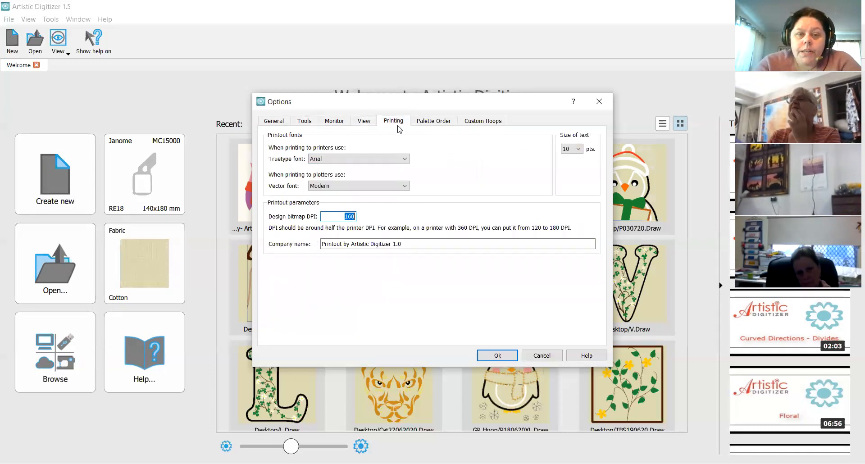
pyautogui.click(447, 126)
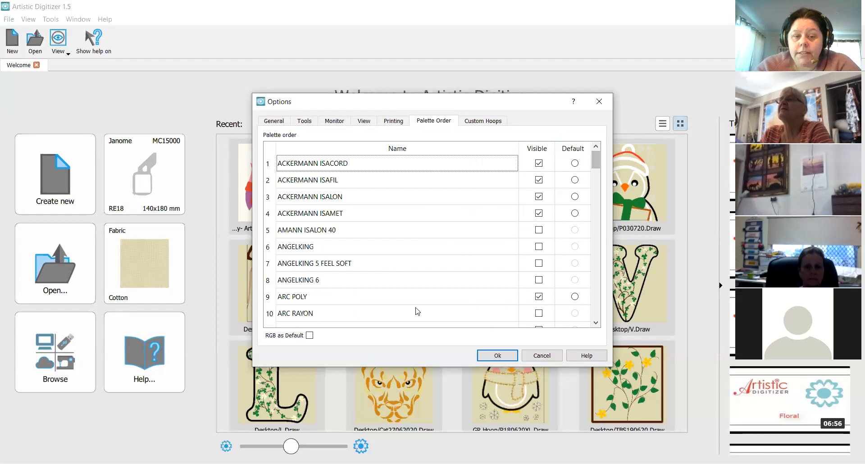
pyautogui.moveTo(596, 159); pyautogui.dragTo(617, 227)
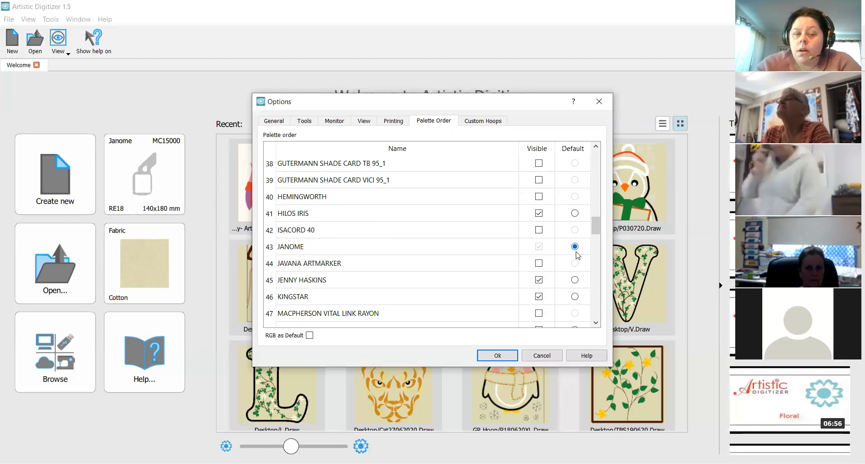
pyautogui.moveTo(596, 225); pyautogui.dragTo(597, 292)
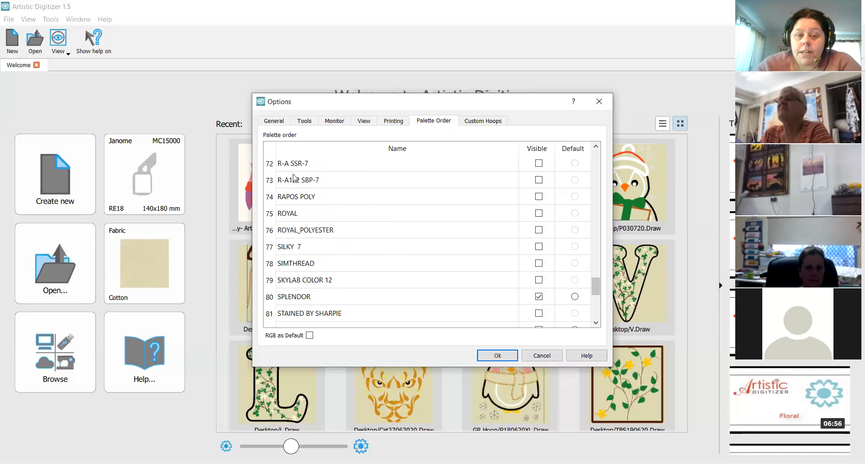
pyautogui.moveTo(596, 288); pyautogui.dragTo(597, 165)
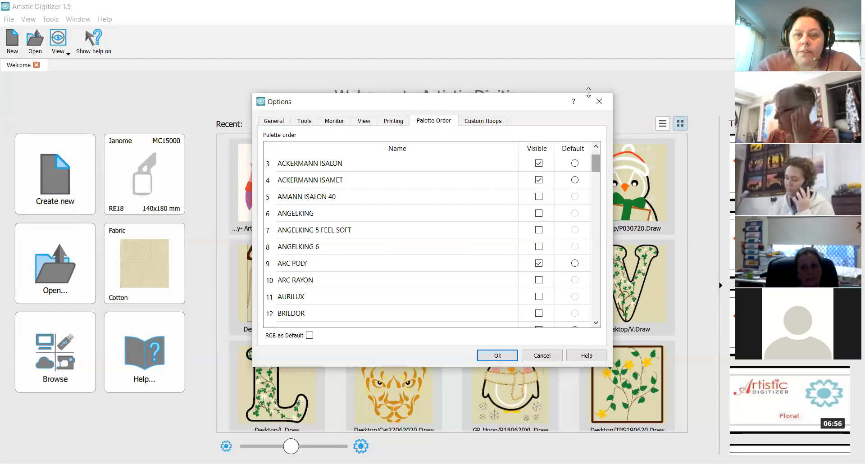
pyautogui.click(496, 121)
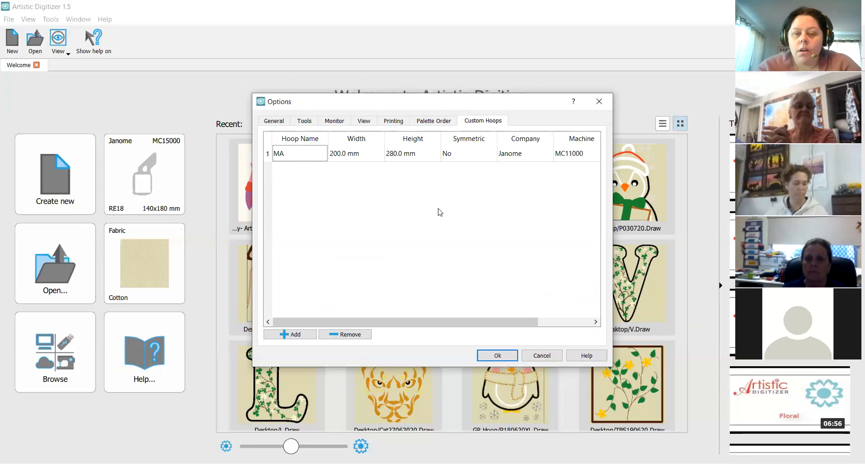
# Step: Return to the general options, accept the settings, and dismiss the warning
pyautogui.click(275, 122)
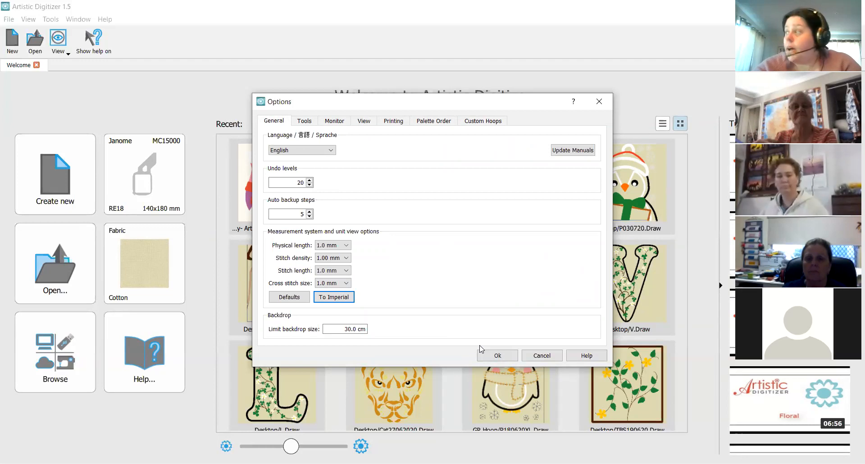
pyautogui.click(490, 360)
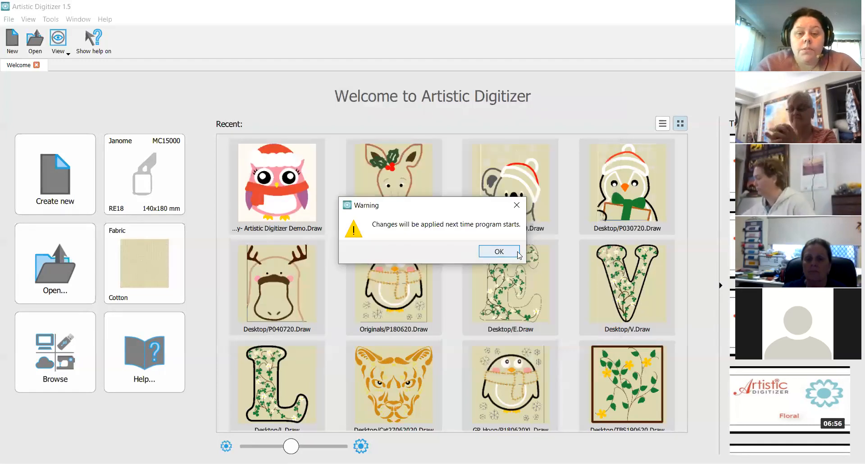
pyautogui.click(499, 251)
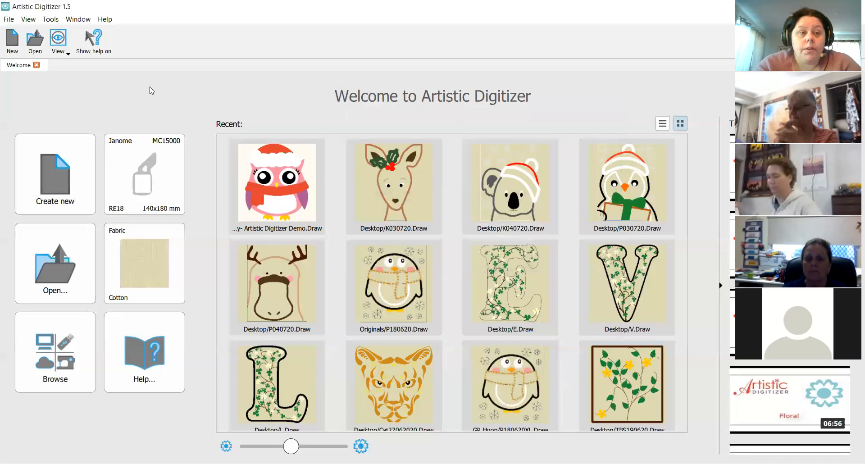
# Step: Choose the SQ14 140x140 mm hoop for the Janome MC15000 machine
pyautogui.click(156, 169)
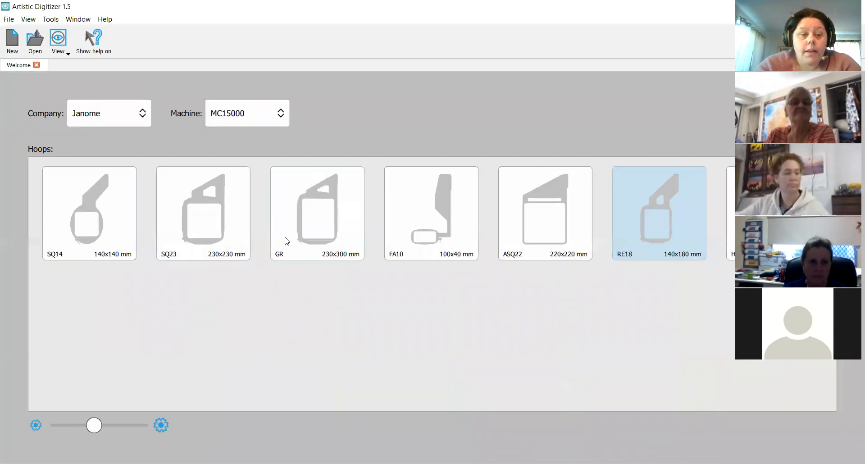
pyautogui.click(102, 207)
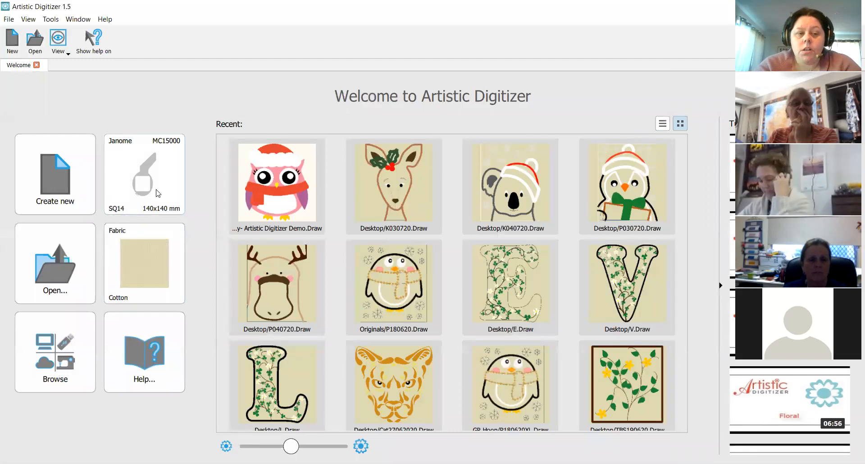
# Step: Try the Heavy Weight Bridal and Denim 2 fabrics, return to Cotton, and accept the fabric choice
pyautogui.click(150, 256)
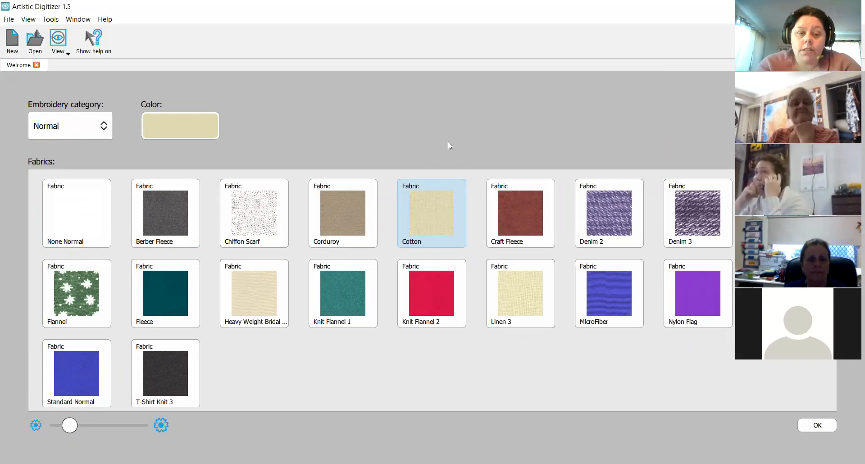
pyautogui.click(243, 295)
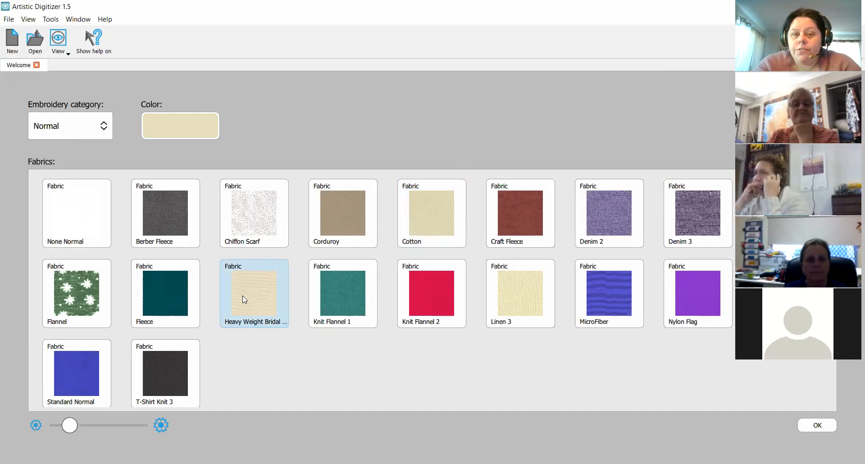
pyautogui.click(415, 212)
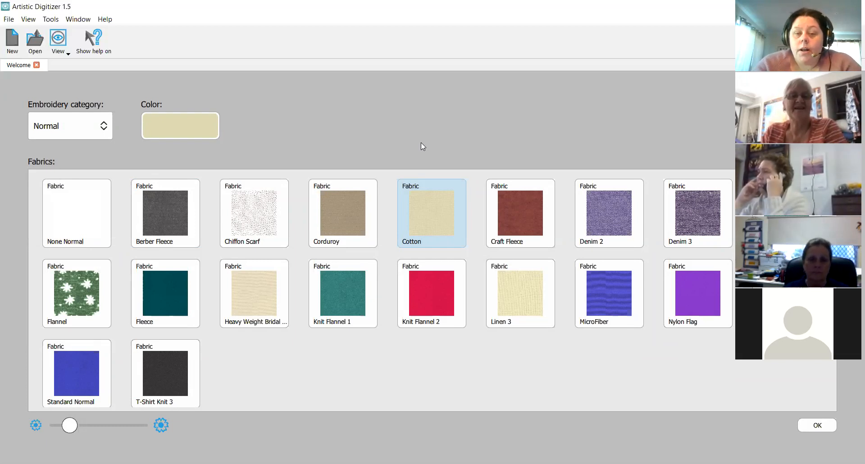
pyautogui.click(605, 213)
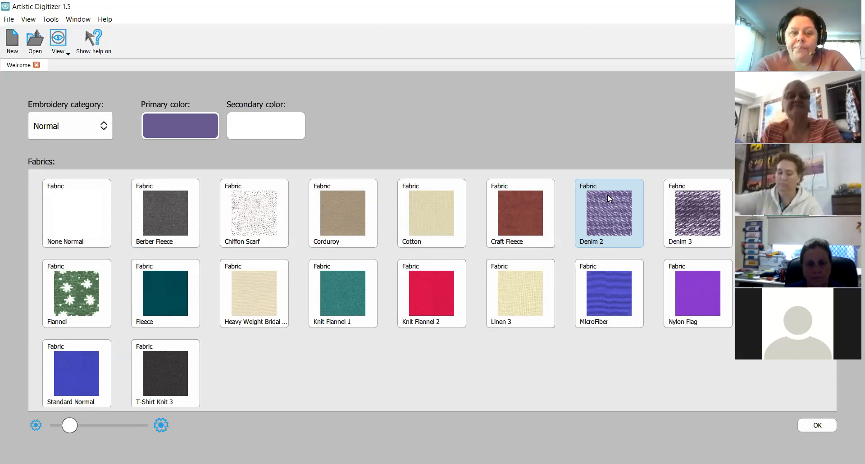
pyautogui.click(435, 218)
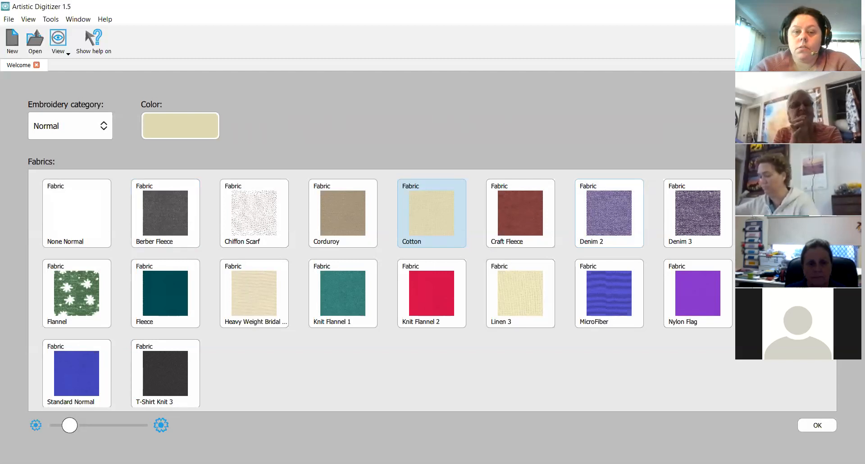
pyautogui.click(826, 109)
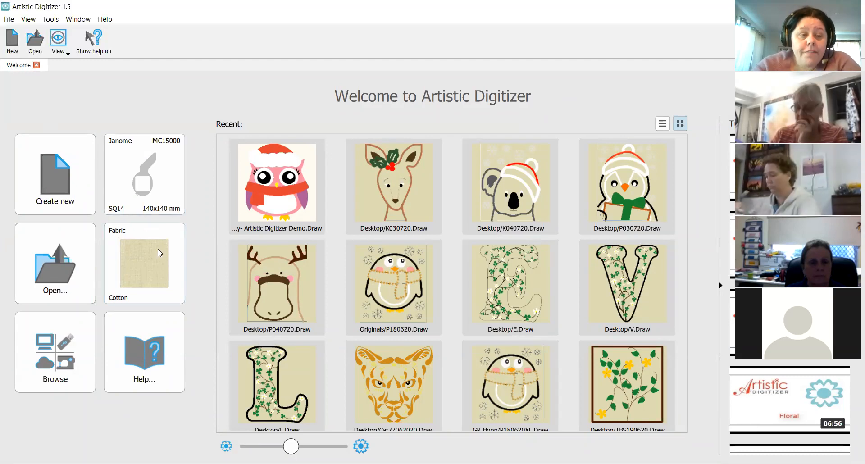
# Step: Create a new blank design using the selected hoop and fabric
pyautogui.click(62, 188)
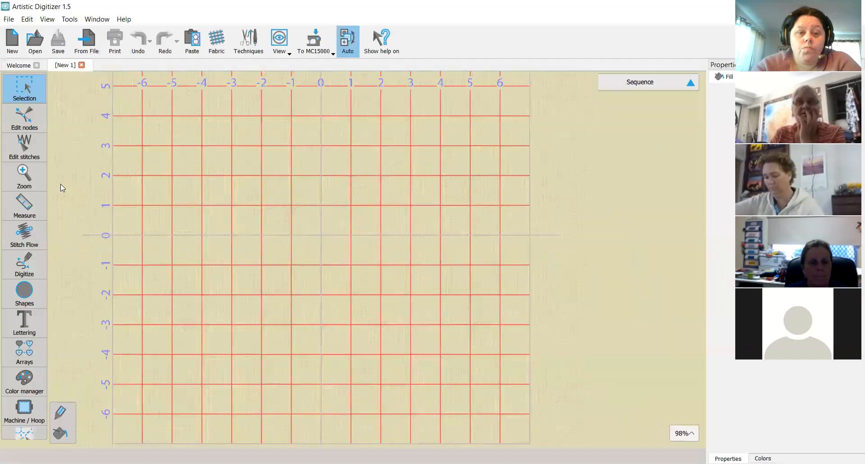
pyautogui.scroll(-3, 205, 186)
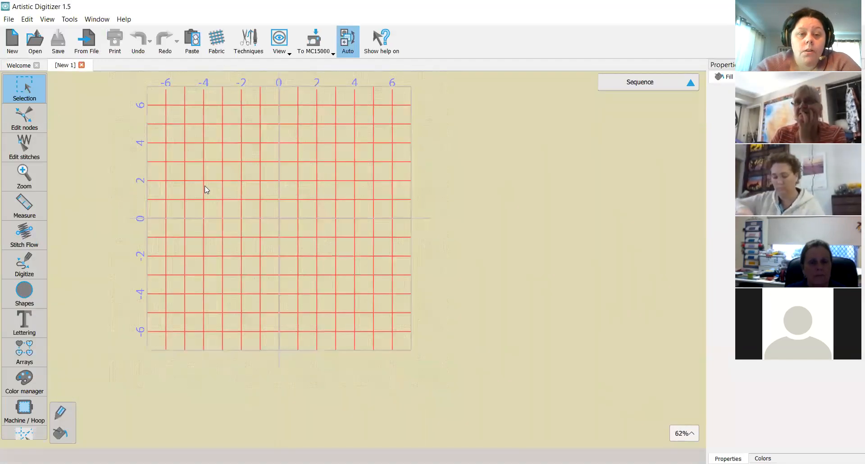
pyautogui.scroll(4, 204, 186)
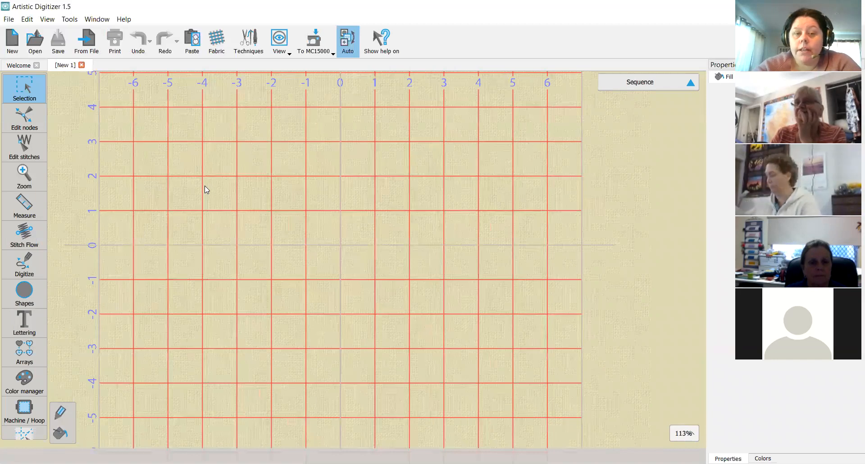
pyautogui.scroll(-3, 205, 186)
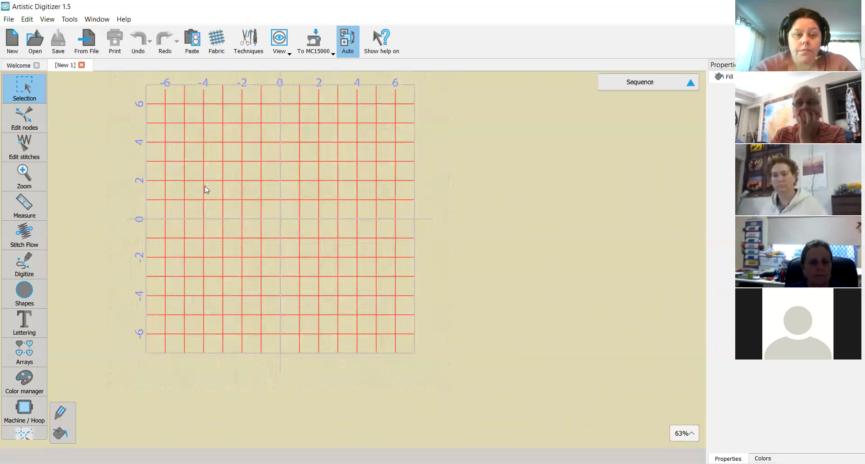
pyautogui.scroll(2, 205, 186)
pyautogui.scroll(-1, 205, 186)
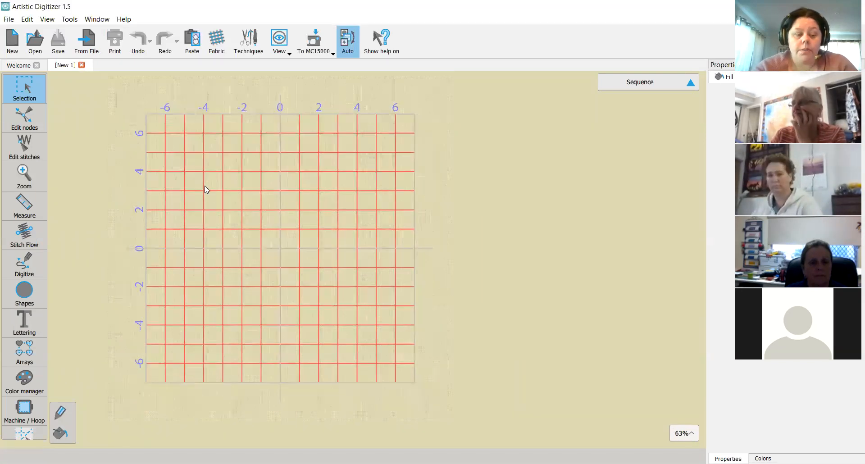
pyautogui.hscroll(-3, 241, 193)
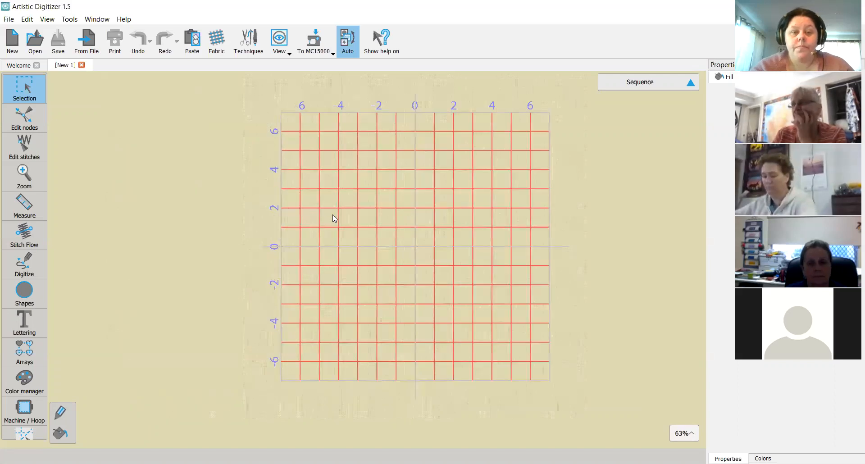
# Step: Open the grid settings and accept custom grid spacing of every 10.0 mm
pyautogui.scroll(1, 415, 157)
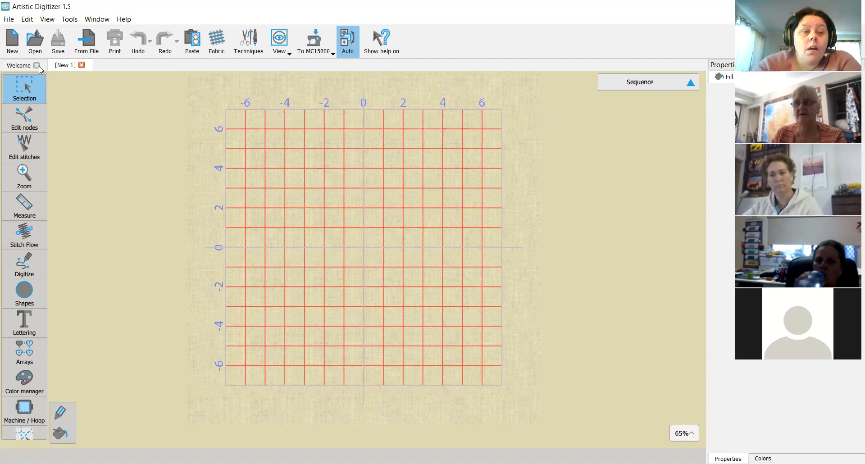
pyautogui.click(46, 20)
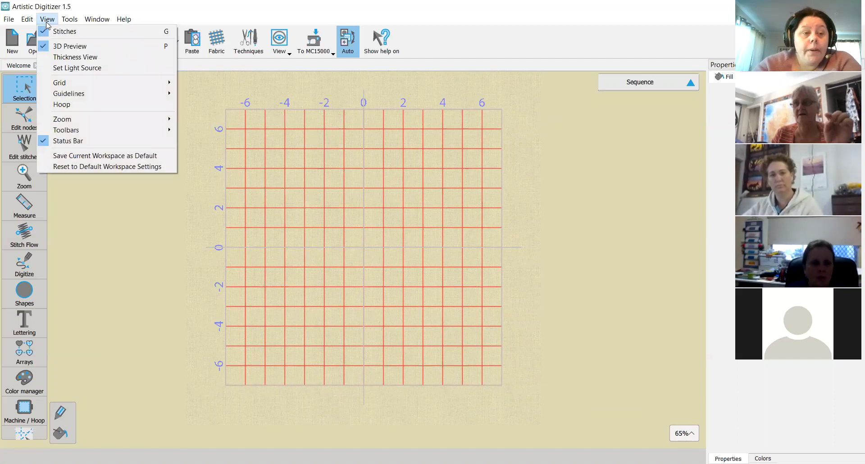
pyautogui.moveTo(86, 87)
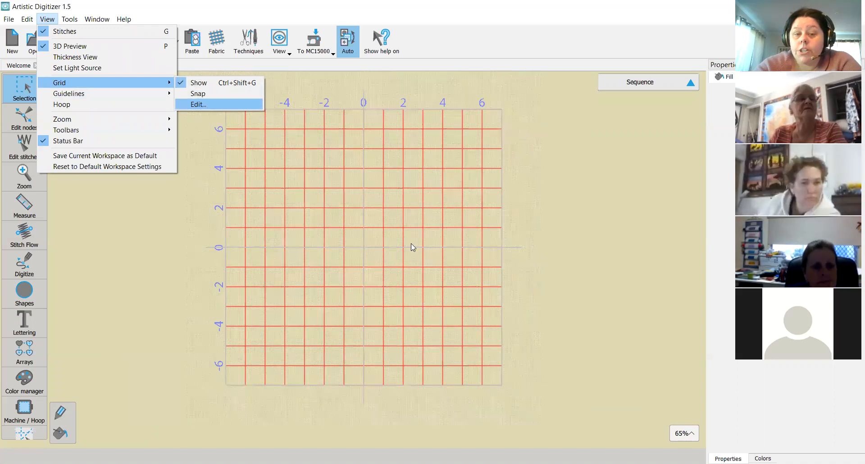
pyautogui.press('Return')
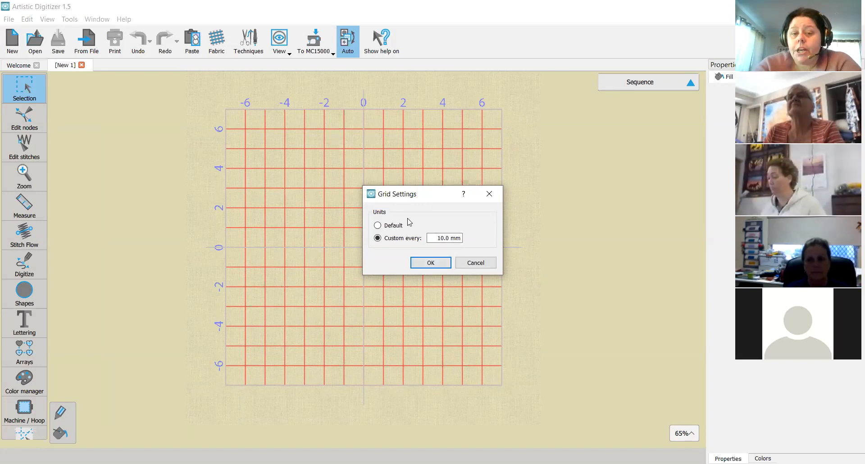
pyautogui.click(433, 265)
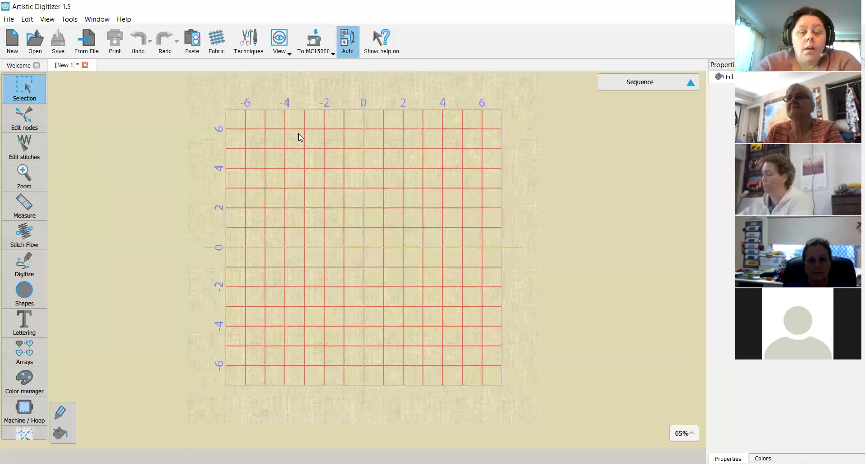
# Step: Show the SQ14 hoop around the design area and hide the grid
pyautogui.click(47, 20)
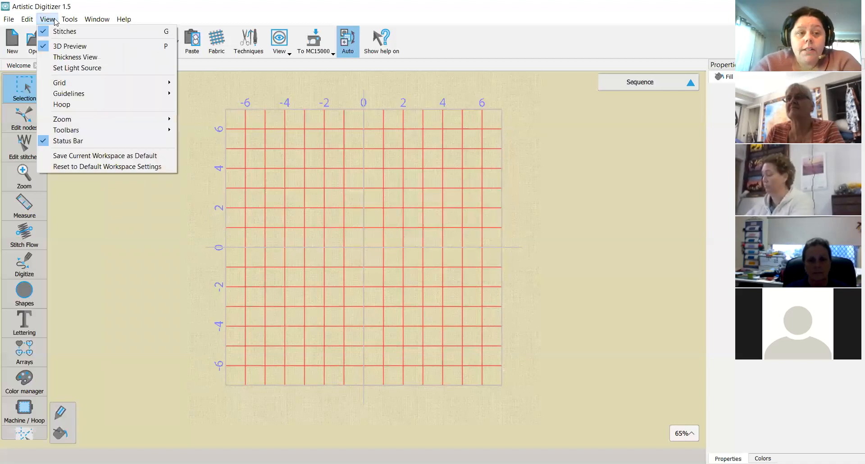
pyautogui.click(63, 105)
pyautogui.scroll(-1, 269, 181)
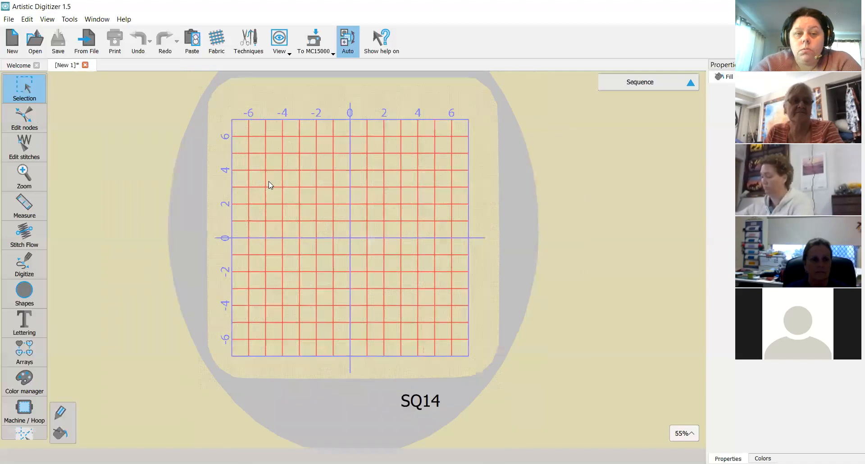
pyautogui.click(47, 20)
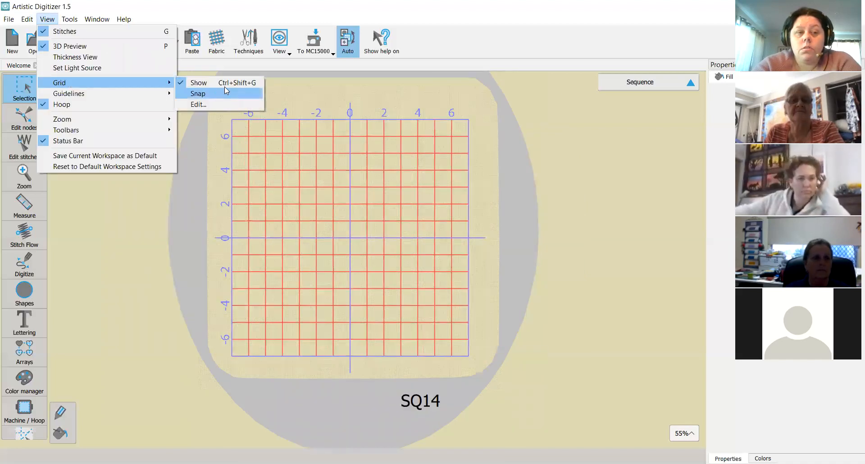
pyautogui.click(224, 85)
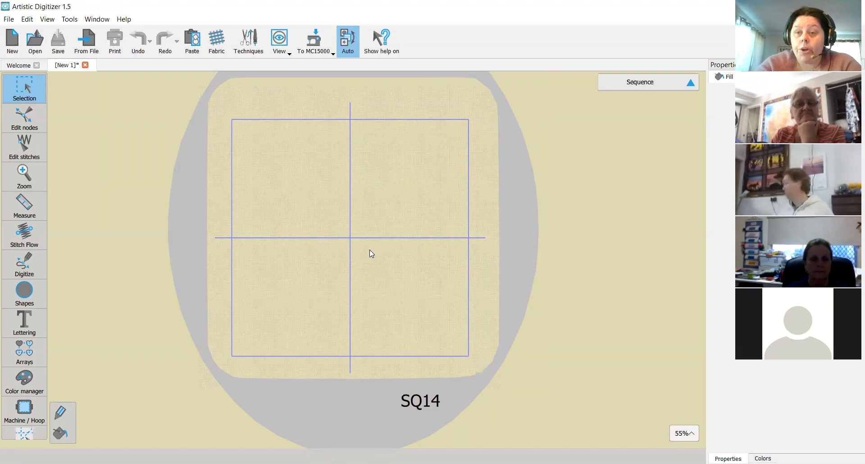
# Step: Start loading a design from file and preview the samples ASC-00045 and ASC-00046
pyautogui.click(88, 40)
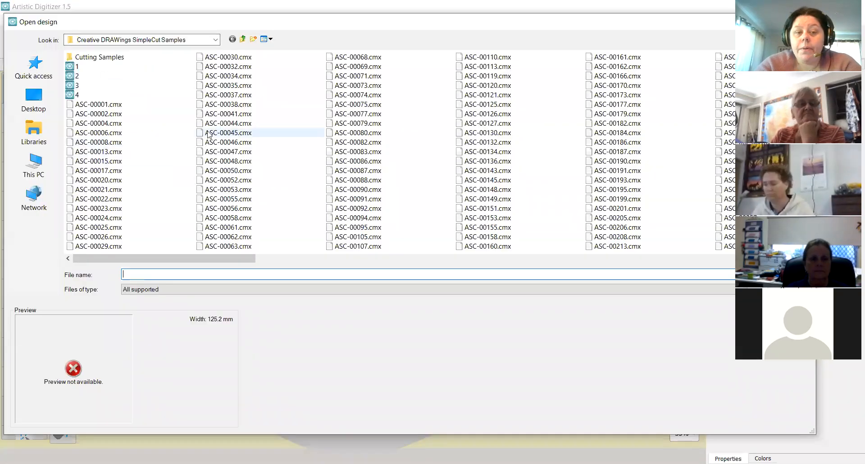
pyautogui.click(208, 133)
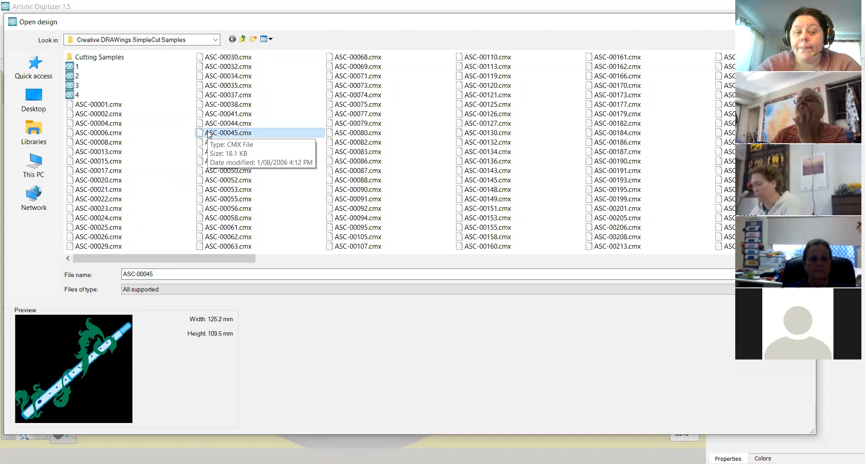
pyautogui.press('Down')
pyautogui.press('Down')
pyautogui.press('Up')
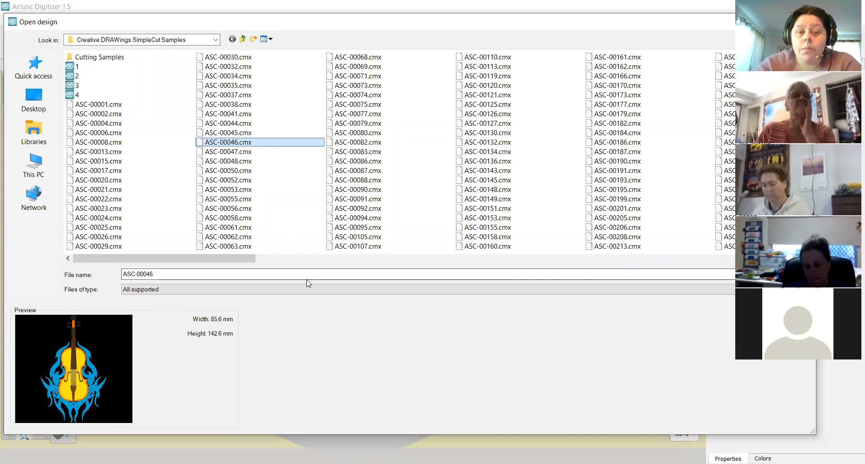
# Step: Open the Digital Artwork folder on the Seagate Expansion Drive (E:) and browse to the Christmas owl images
pyautogui.click(40, 167)
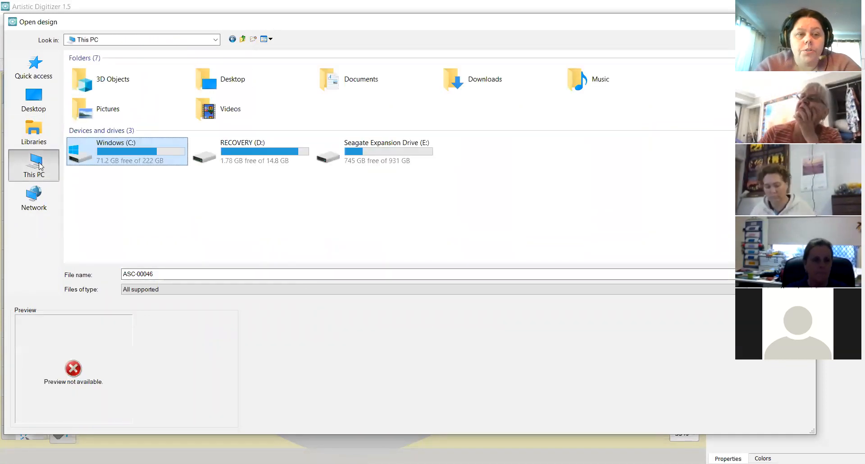
pyautogui.doubleClick(369, 149)
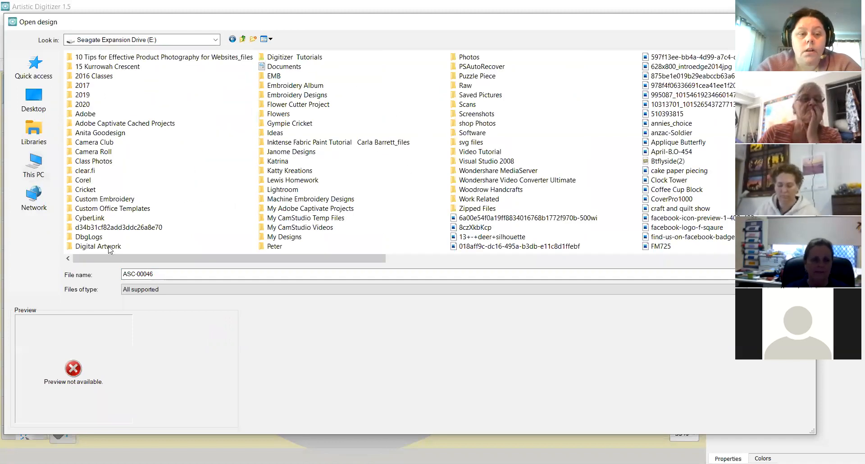
pyautogui.doubleClick(110, 249)
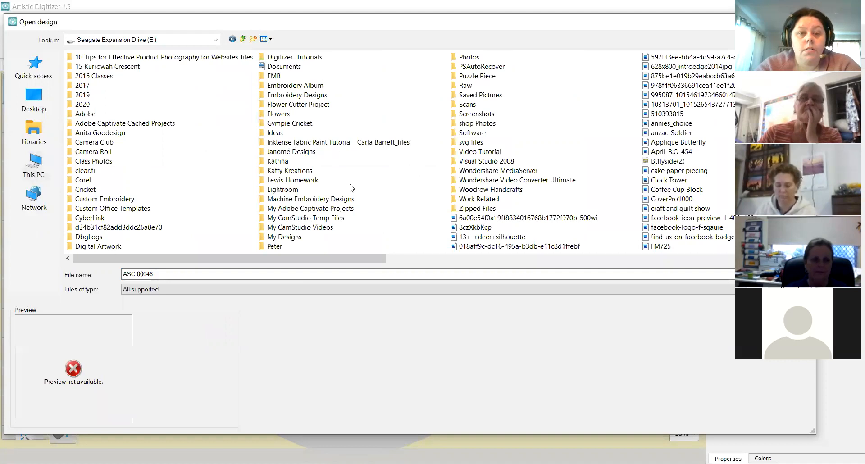
pyautogui.scroll(-2, 620, 153)
pyautogui.scroll(-10, 620, 153)
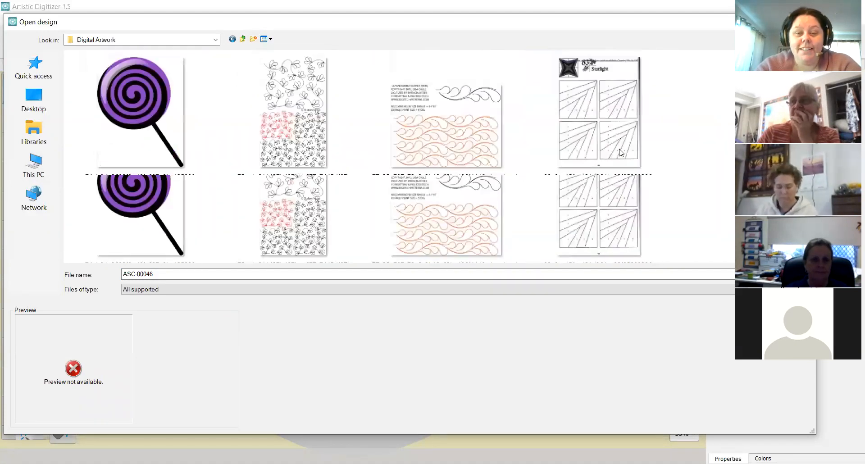
pyautogui.scroll(-5, 621, 153)
pyautogui.scroll(-3, 620, 153)
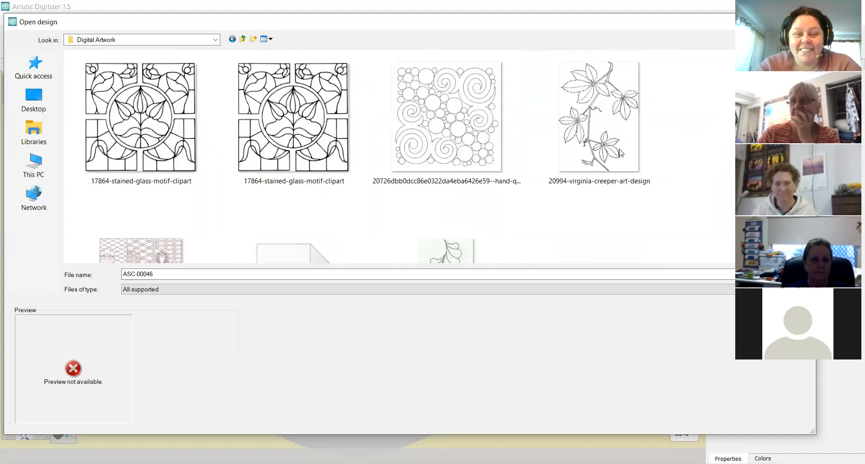
pyautogui.scroll(-5, 621, 153)
pyautogui.scroll(-10, 620, 153)
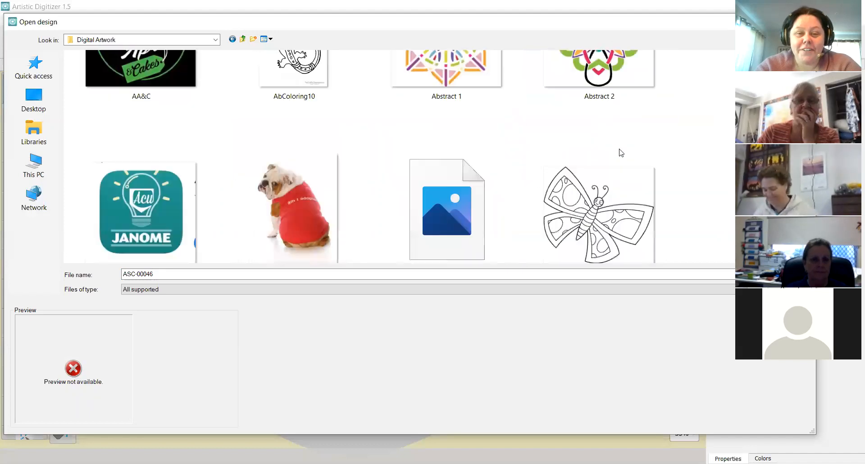
pyautogui.scroll(-5, 620, 153)
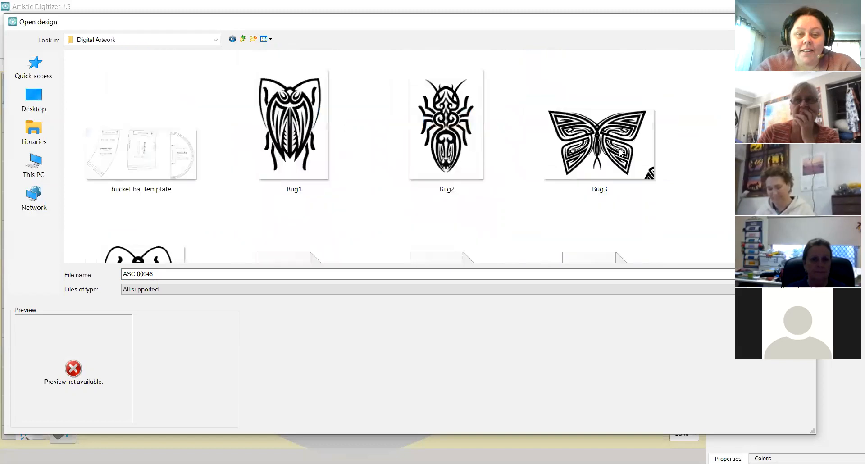
pyautogui.scroll(-5, 621, 153)
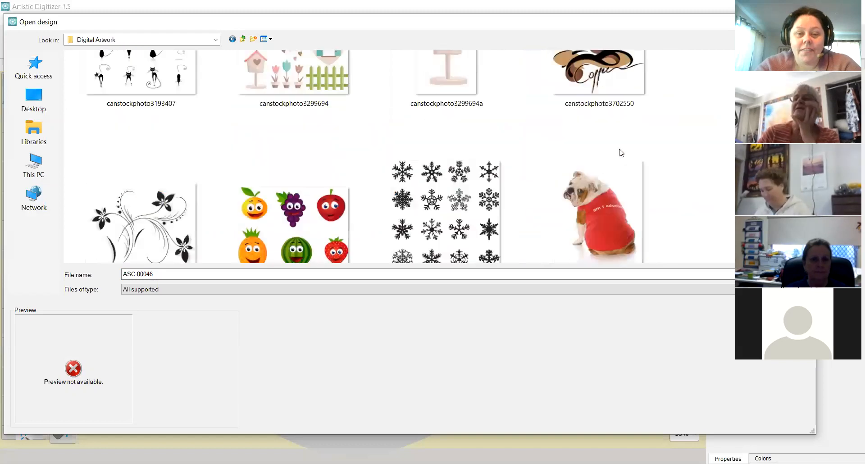
pyautogui.scroll(-3, 620, 152)
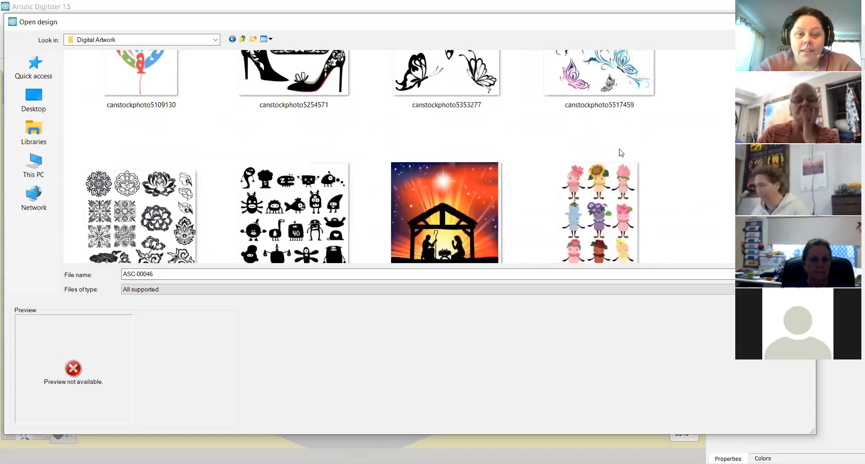
pyautogui.scroll(-6, 620, 152)
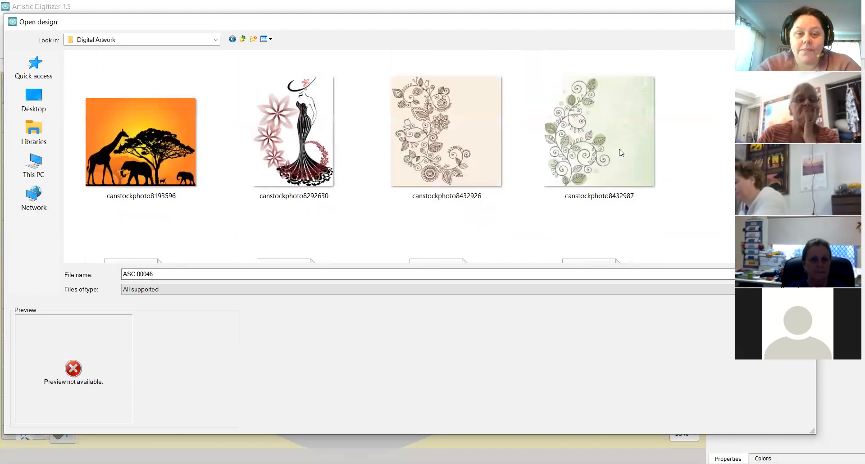
pyautogui.scroll(-2, 620, 153)
pyautogui.scroll(-12, 621, 152)
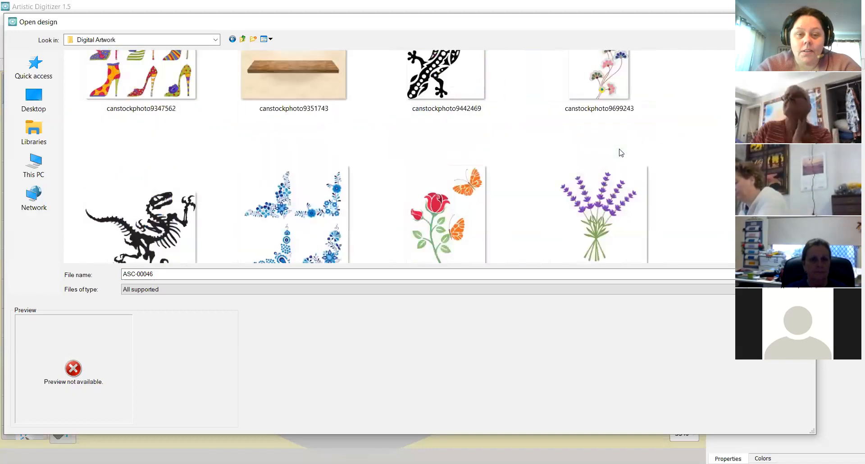
pyautogui.scroll(-6, 621, 152)
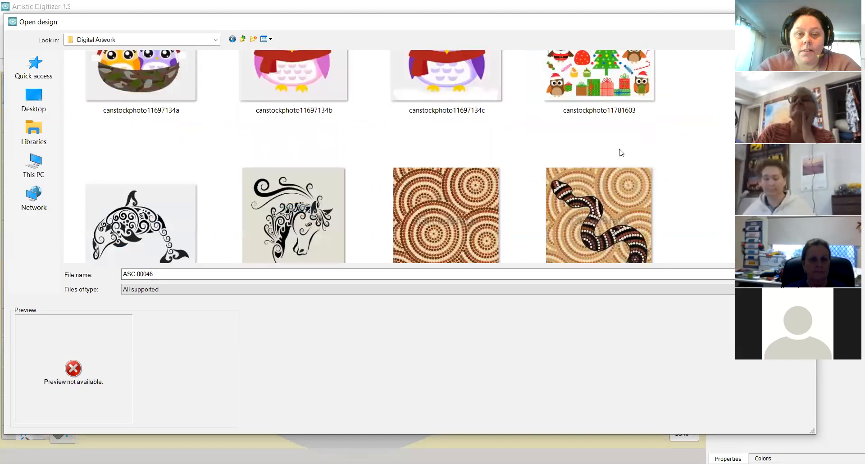
pyautogui.scroll(2, 620, 152)
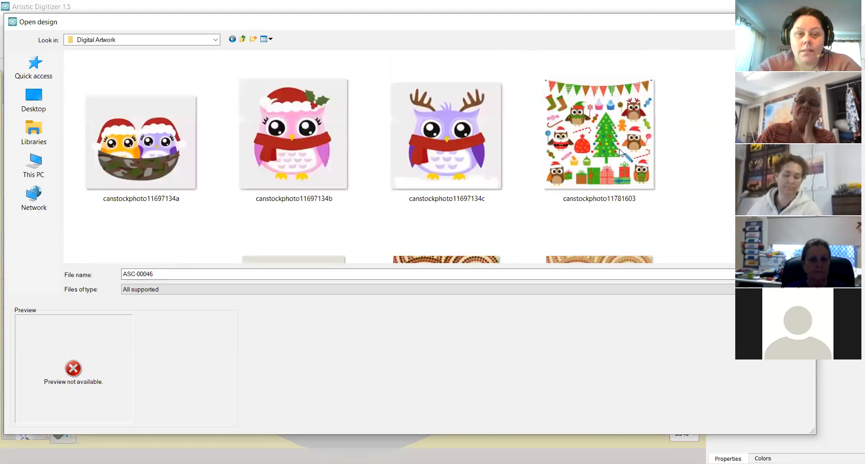
# Step: Load the pink owl image canstockphoto11697134b as a backdrop with its height set to 140 mm
pyautogui.click(306, 128)
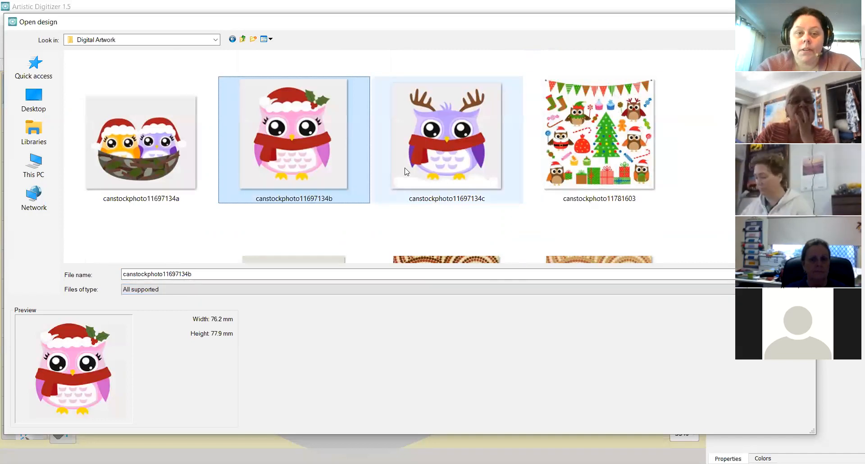
pyautogui.press('Return')
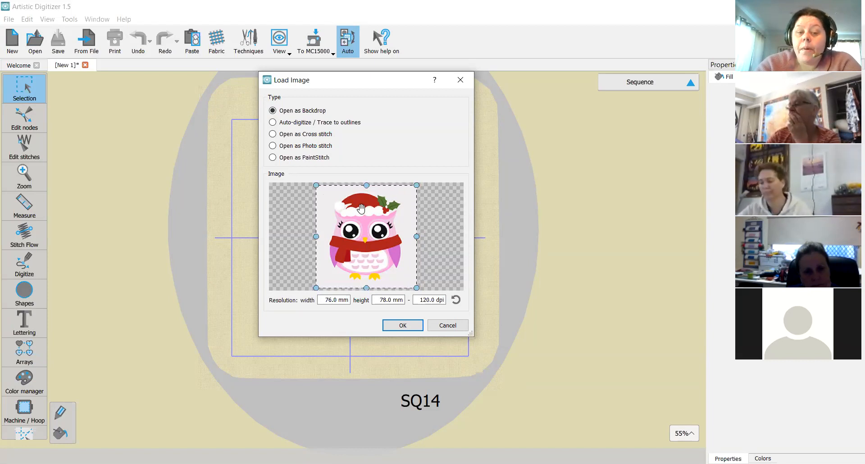
pyautogui.write('140')
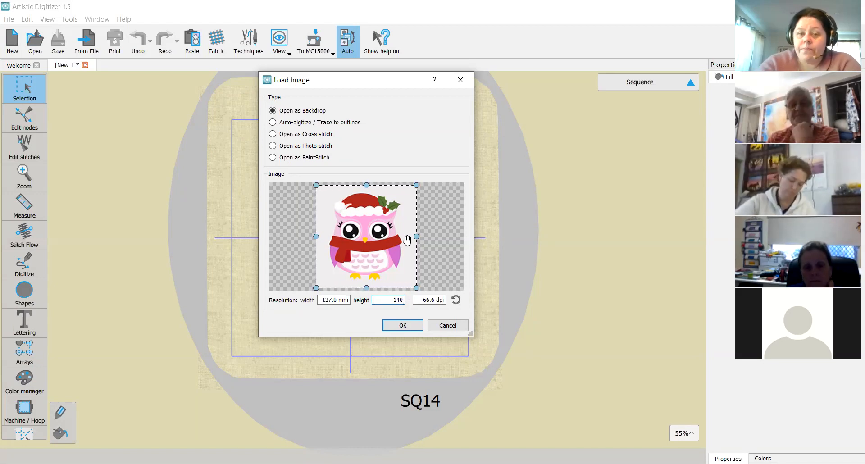
pyautogui.click(401, 325)
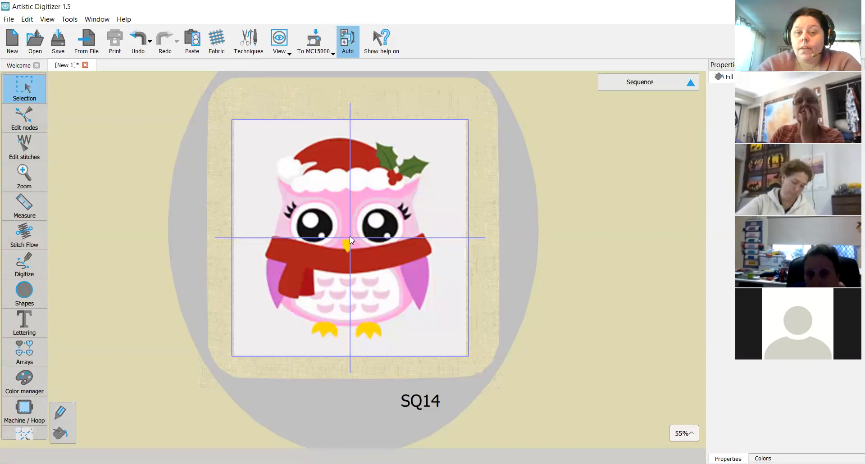
# Step: Start an outline shape with its first node at the outer left tip of the owl's left-hand yellow foot
pyautogui.scroll(4, 350, 236)
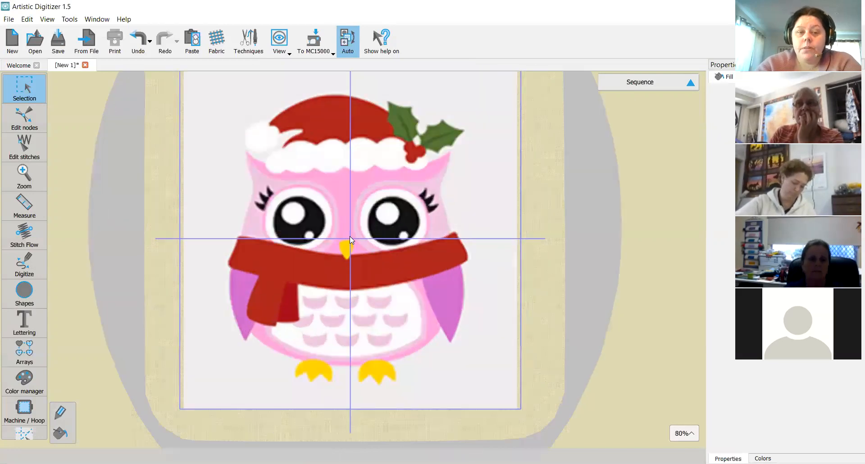
pyautogui.scroll(-1, 306, 193)
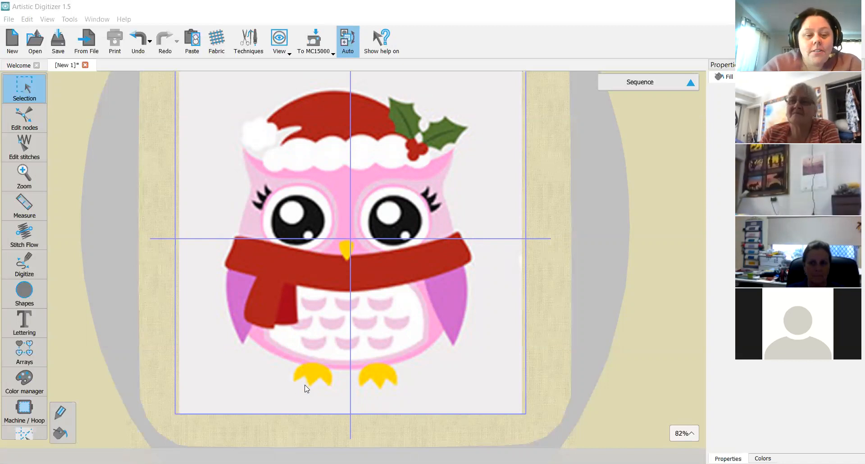
pyautogui.scroll(8, 308, 385)
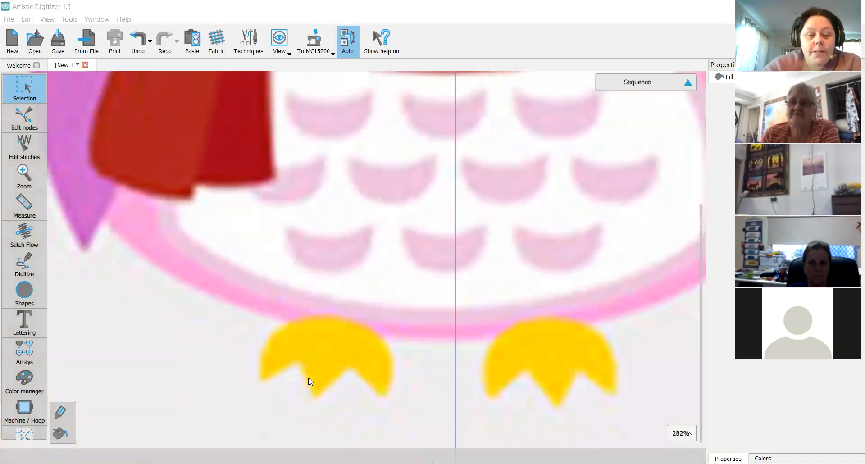
pyautogui.scroll(1, 308, 381)
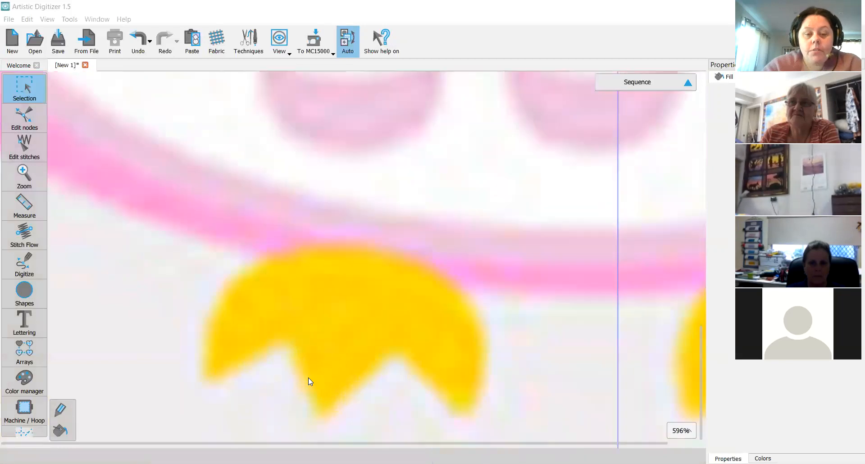
pyautogui.scroll(-1, 309, 367)
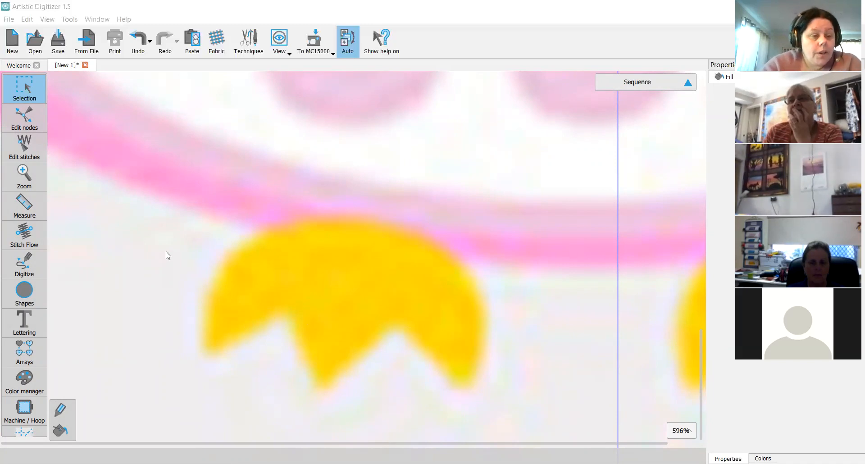
pyautogui.click(40, 272)
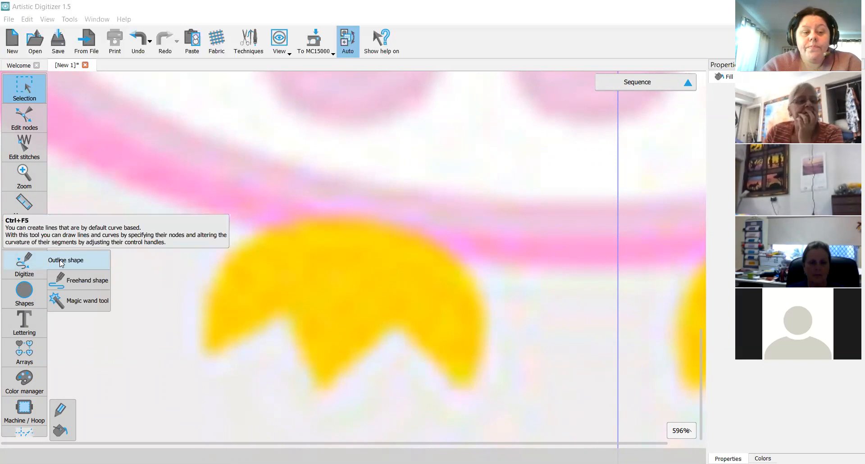
pyautogui.click(29, 266)
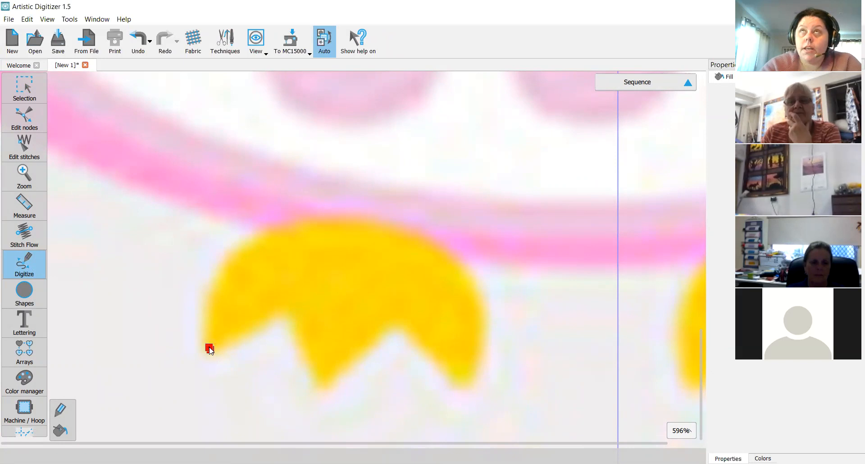
pyautogui.click(210, 350)
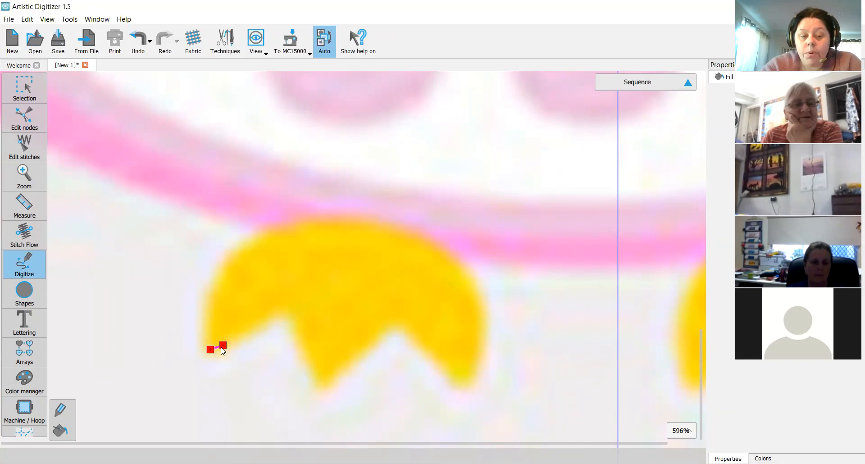
# Step: Trace the rounded upper edge of the foot with curve nodes, from the left tip over to the right side
pyautogui.moveTo(216, 287); pyautogui.dragTo(475, 300)
pyautogui.moveTo(491, 328); pyautogui.dragTo(210, 304)
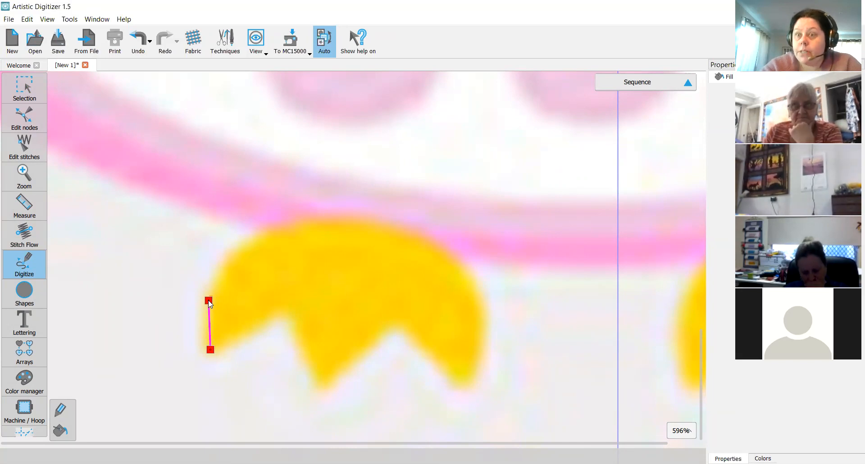
pyautogui.moveTo(209, 305); pyautogui.dragTo(209, 323)
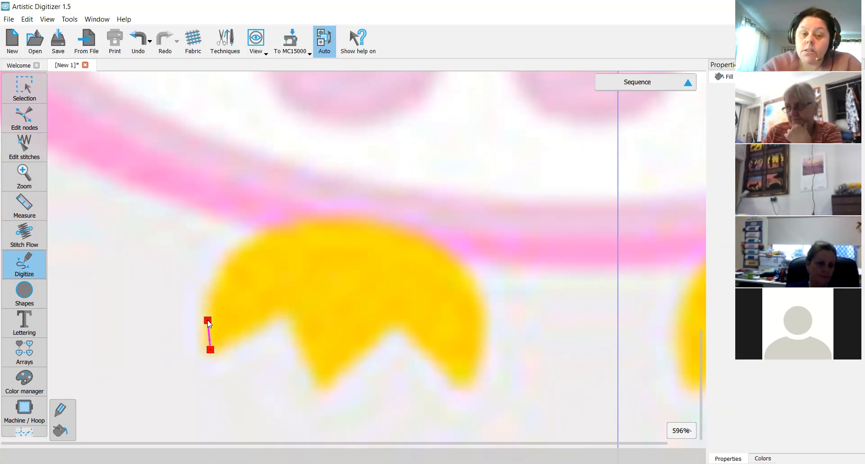
pyautogui.moveTo(207, 320)
pyautogui.mouseDown()
pyautogui.moveTo(207, 353)
pyautogui.moveTo(209, 317)
pyautogui.mouseUp()
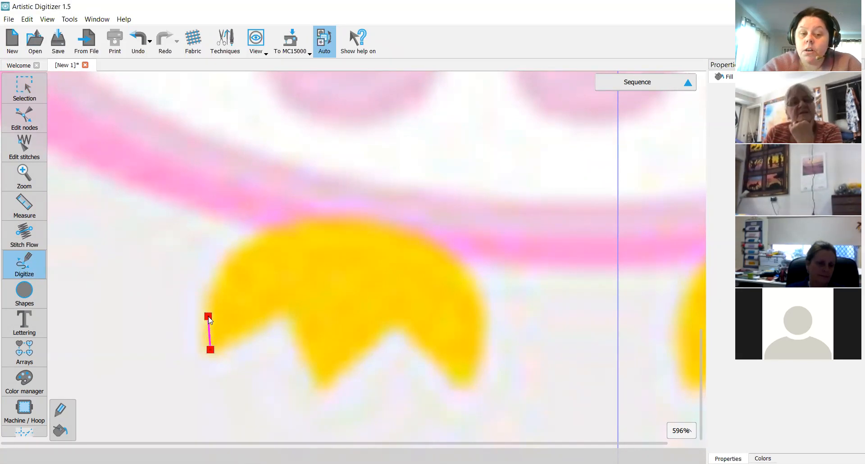
pyautogui.rightClick(208, 316)
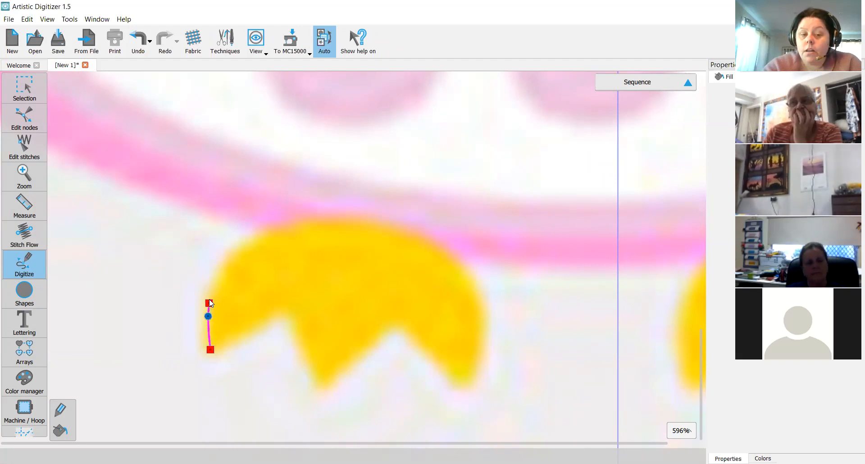
pyautogui.rightClick(224, 268)
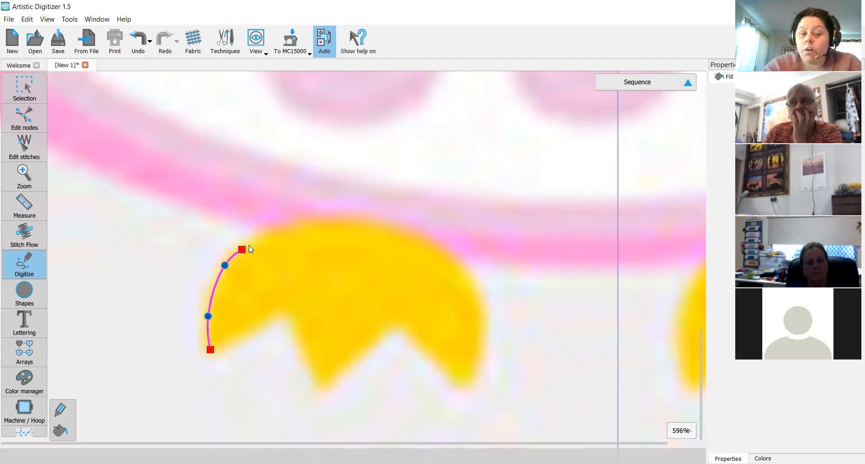
pyautogui.rightClick(266, 232)
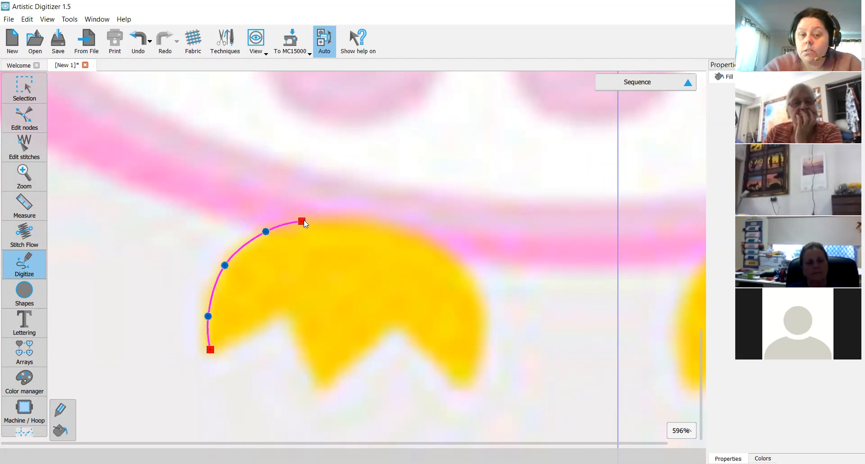
pyautogui.rightClick(345, 220)
pyautogui.rightClick(410, 232)
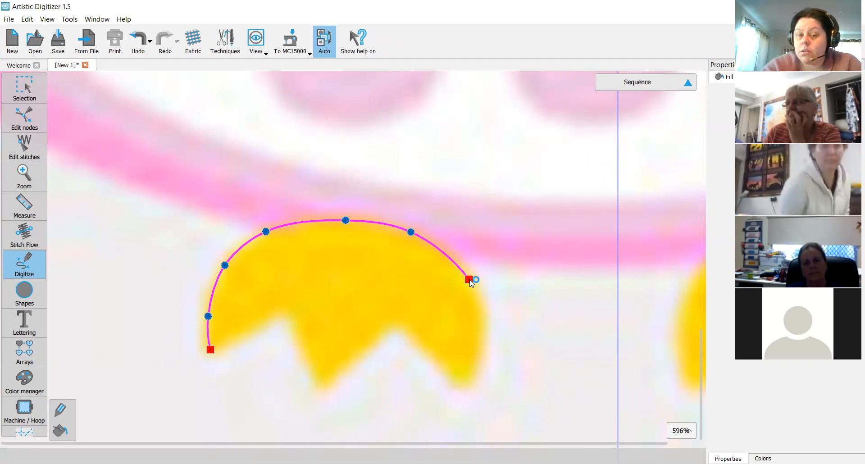
pyautogui.rightClick(469, 280)
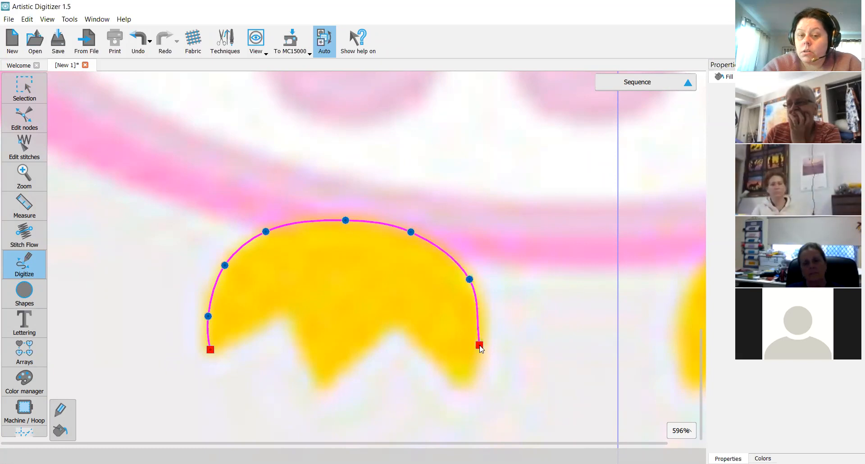
pyautogui.rightClick(479, 345)
# Step: Trace the zigzag toes with straight corner nodes and close the foot outline at its starting node
pyautogui.scroll(-3, 464, 388)
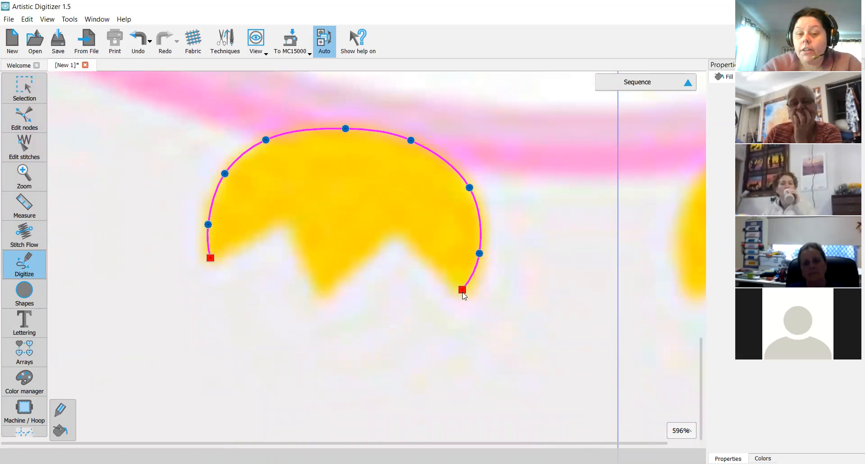
pyautogui.click(460, 299)
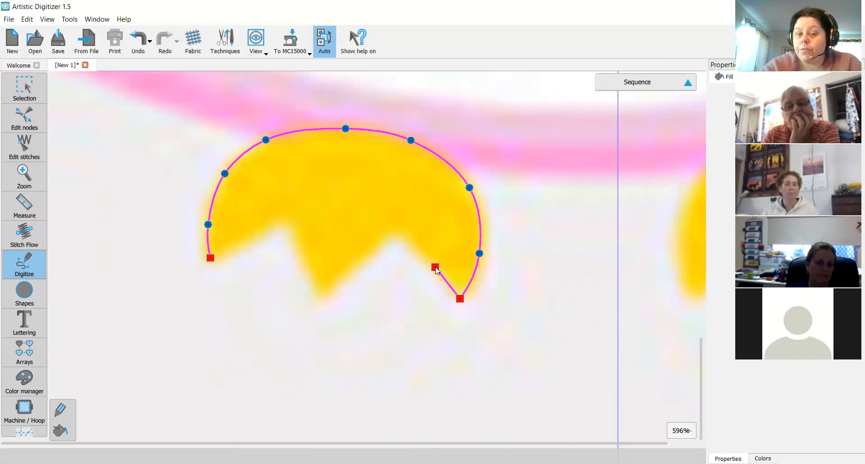
pyautogui.click(402, 228)
pyautogui.click(322, 297)
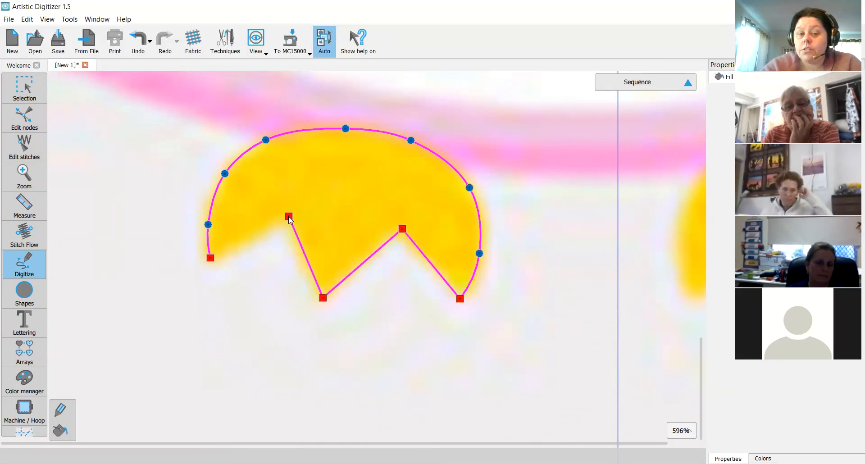
pyautogui.click(289, 217)
pyautogui.click(212, 256)
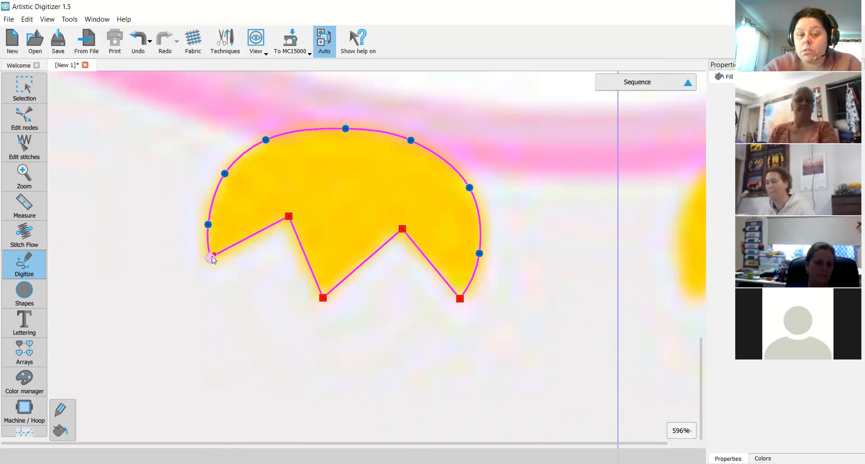
pyautogui.rightClick(212, 256)
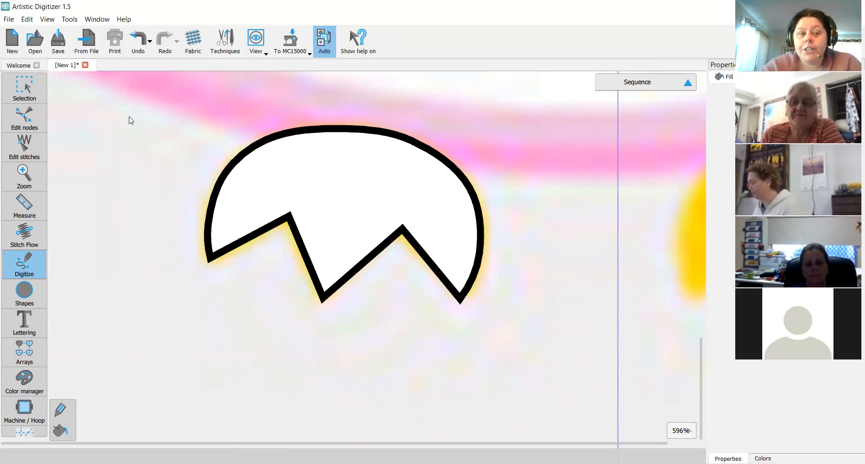
# Step: Remove the black outline from the digitized foot so that only its fill is stitched
pyautogui.moveTo(24, 89)
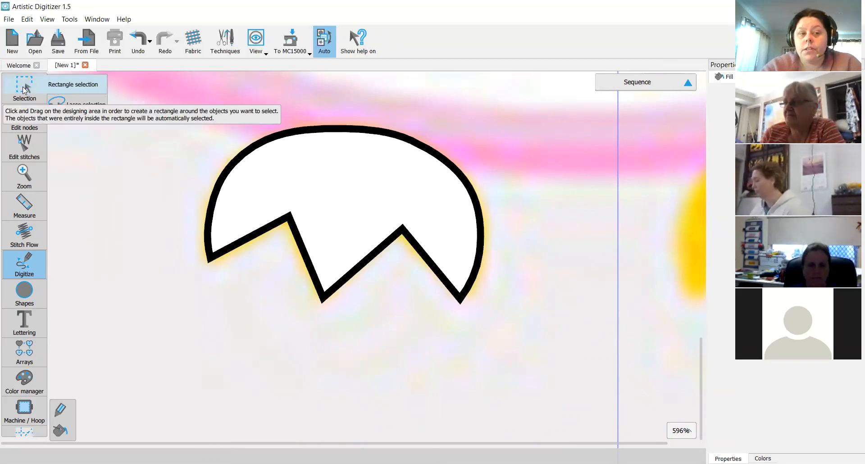
pyautogui.click(24, 89)
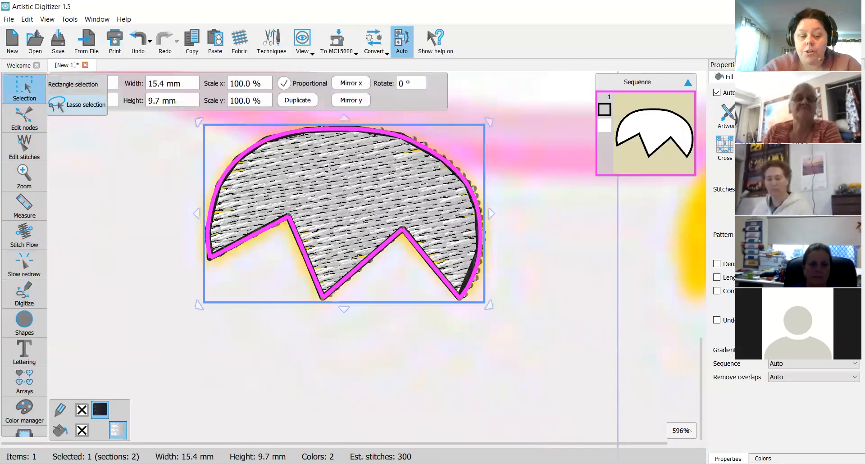
pyautogui.scroll(-2, 327, 169)
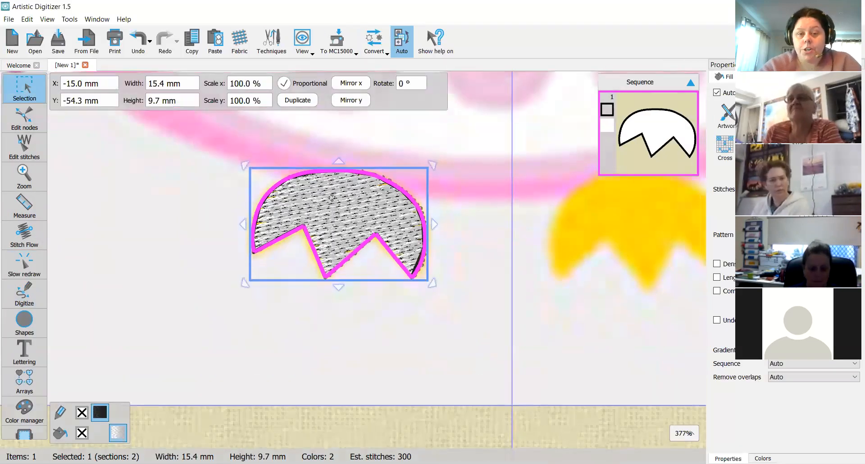
pyautogui.scroll(2, 328, 180)
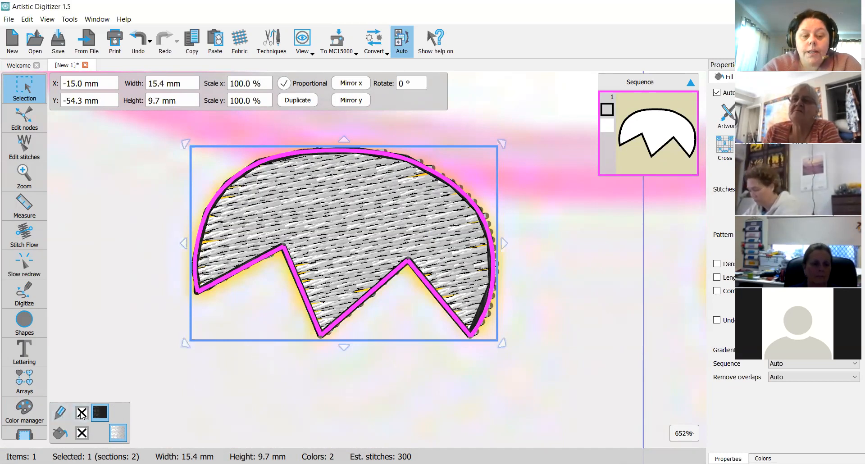
pyautogui.click(81, 412)
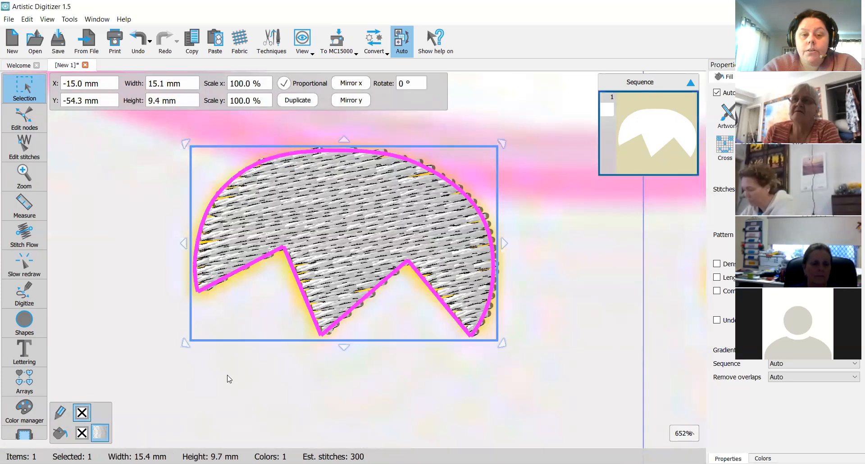
pyautogui.click(568, 282)
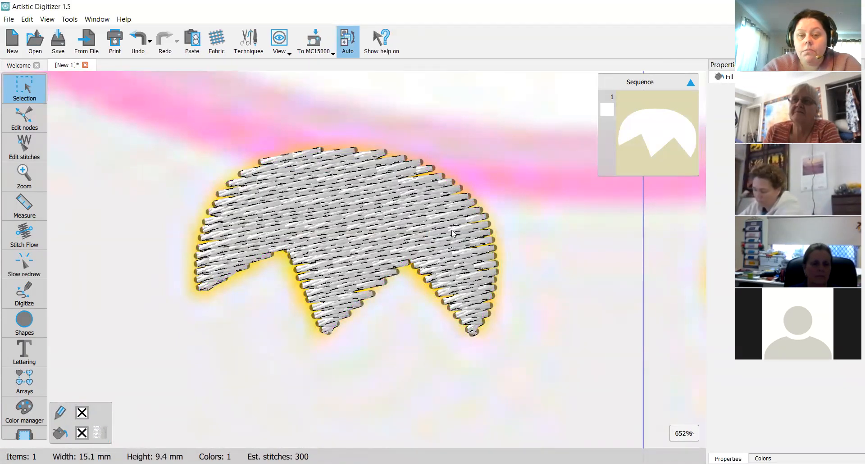
# Step: Set the foot's fill to 204 Yellow from the JANOME thread palette and switch the sequence mode from automatic to manual
pyautogui.click(351, 205)
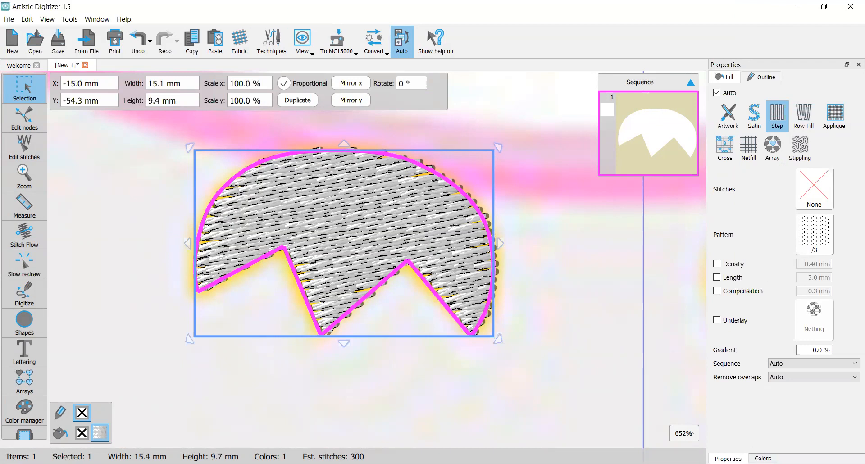
pyautogui.click(763, 459)
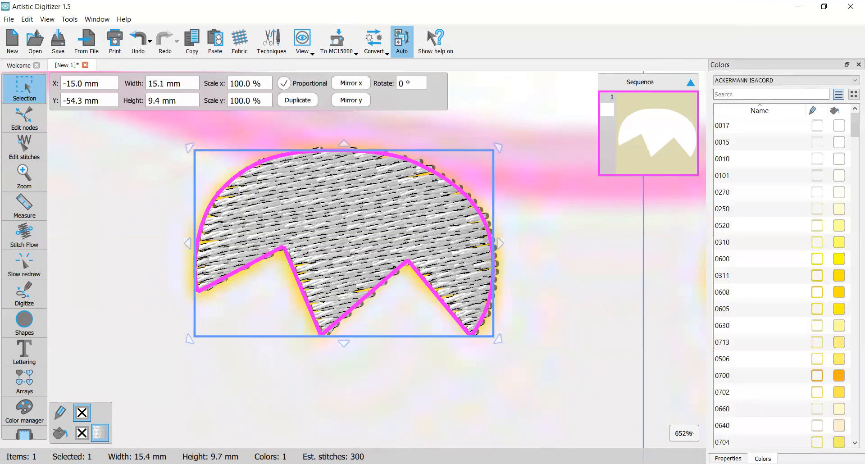
pyautogui.scroll(-1, 778, 279)
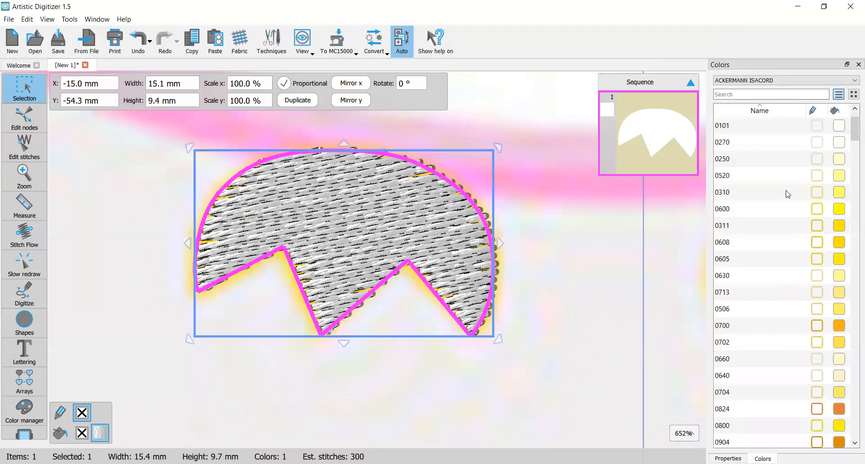
pyautogui.click(831, 82)
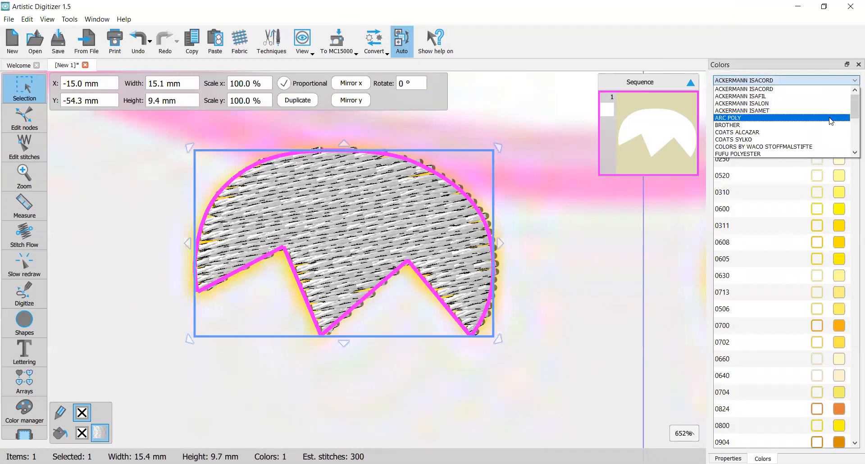
pyautogui.click(753, 146)
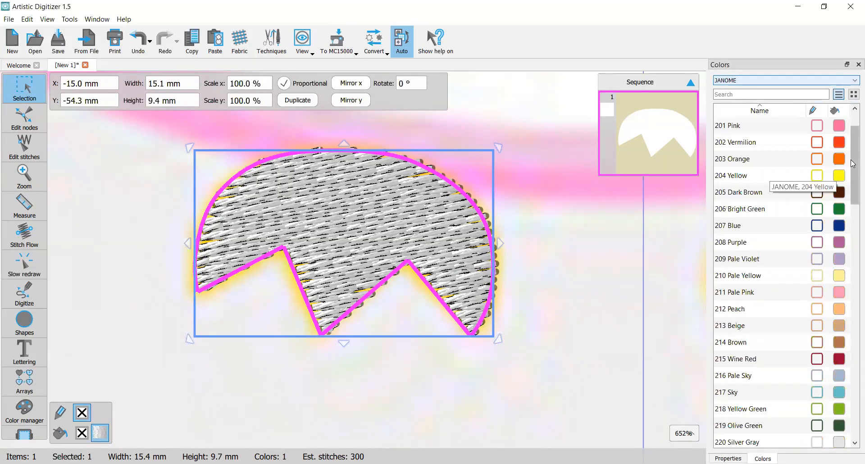
pyautogui.moveTo(852, 169); pyautogui.dragTo(852, 160)
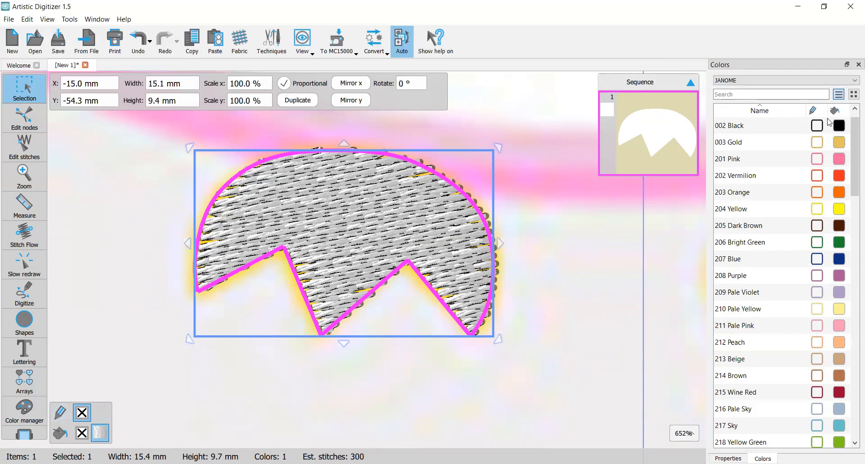
pyautogui.click(845, 210)
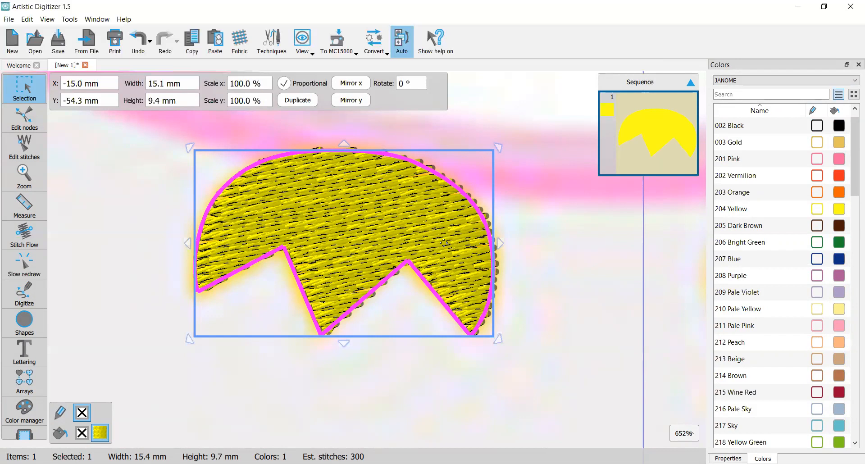
pyautogui.click(399, 42)
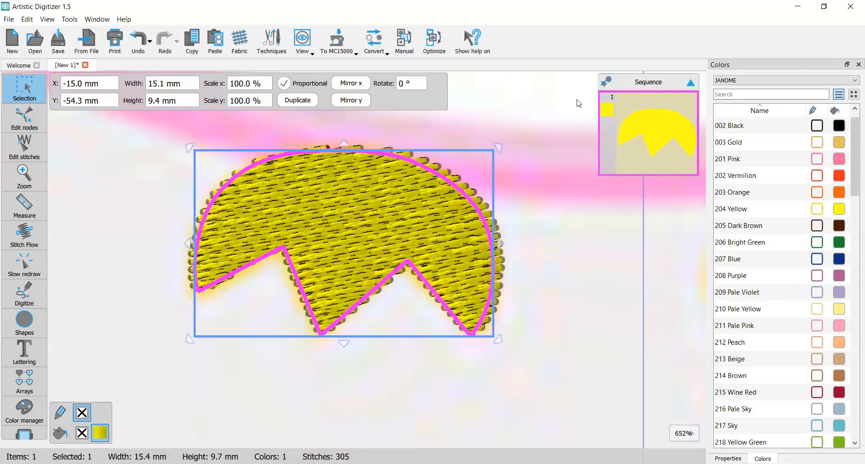
# Step: Set the left foot's stitch flow with a direction line from its rounded top edge down to the middle toe tip, and deselect the foot
pyautogui.click(607, 82)
pyautogui.click(607, 84)
pyautogui.click(25, 232)
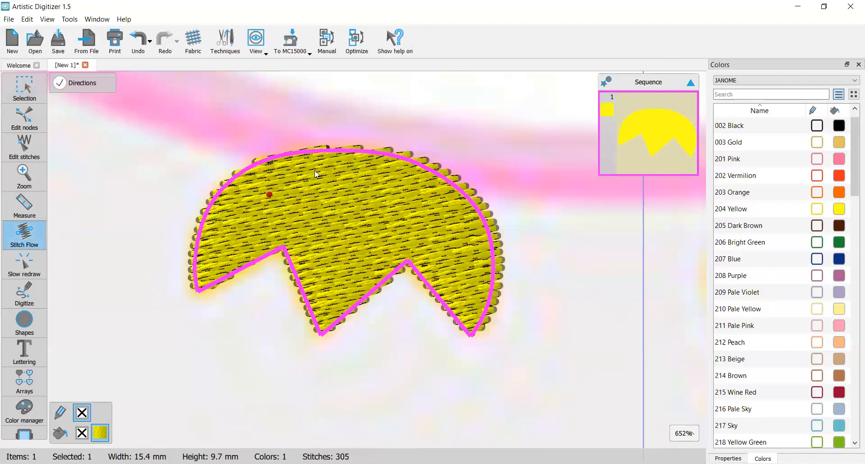
pyautogui.moveTo(341, 149)
pyautogui.mouseDown()
pyautogui.moveTo(327, 237)
pyautogui.moveTo(343, 316)
pyautogui.mouseUp()
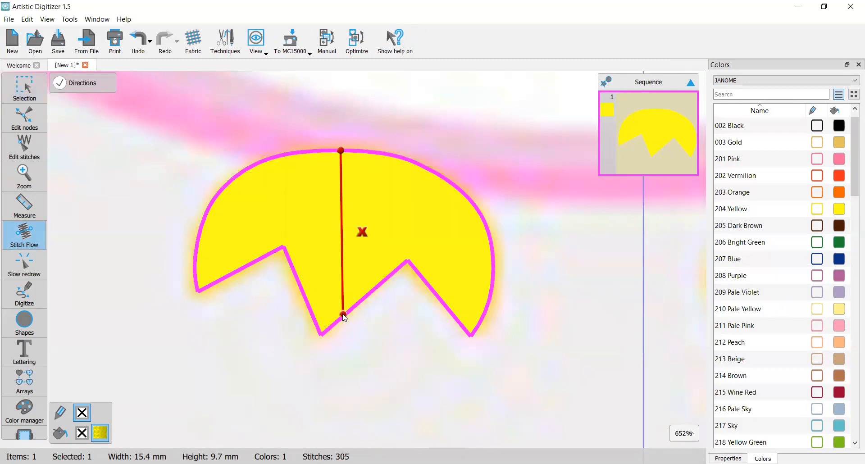
pyautogui.click(341, 189)
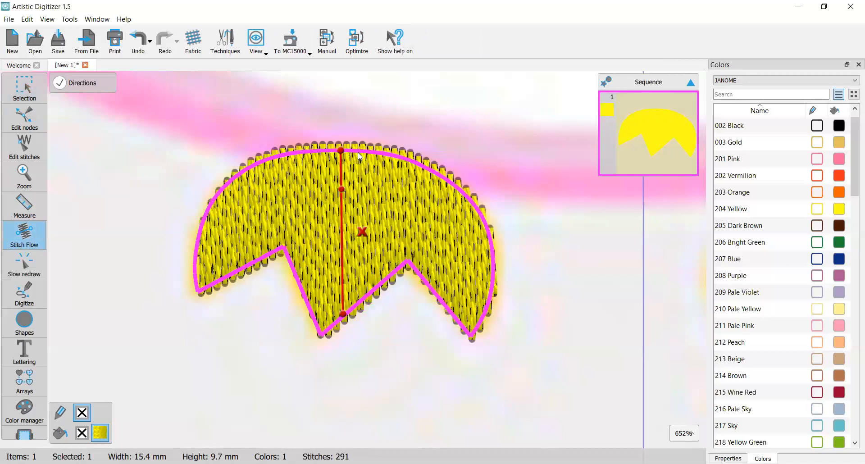
pyautogui.moveTo(358, 149); pyautogui.dragTo(357, 150)
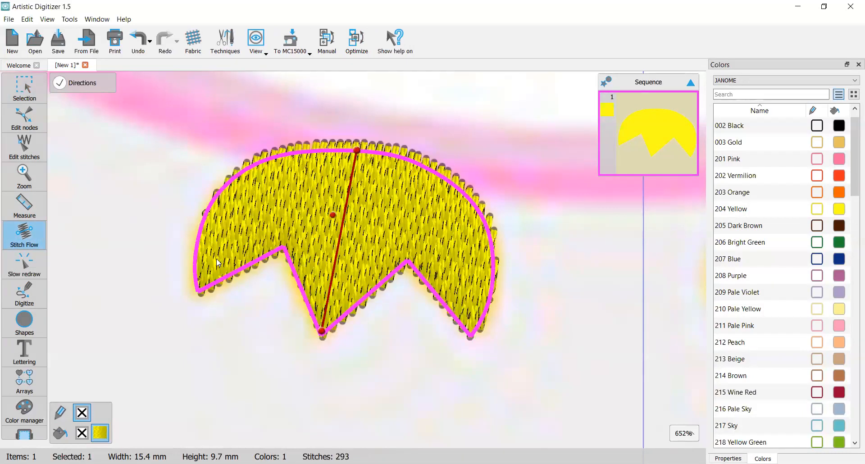
pyautogui.click(403, 181)
pyautogui.moveTo(27, 90)
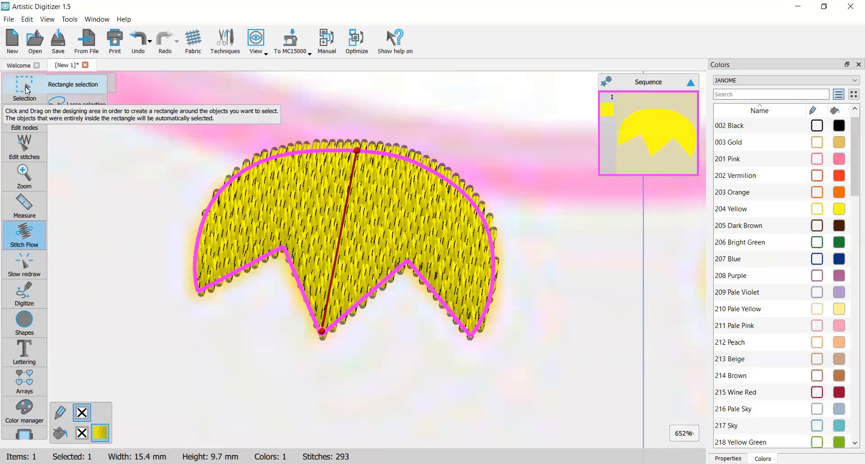
pyautogui.click(30, 93)
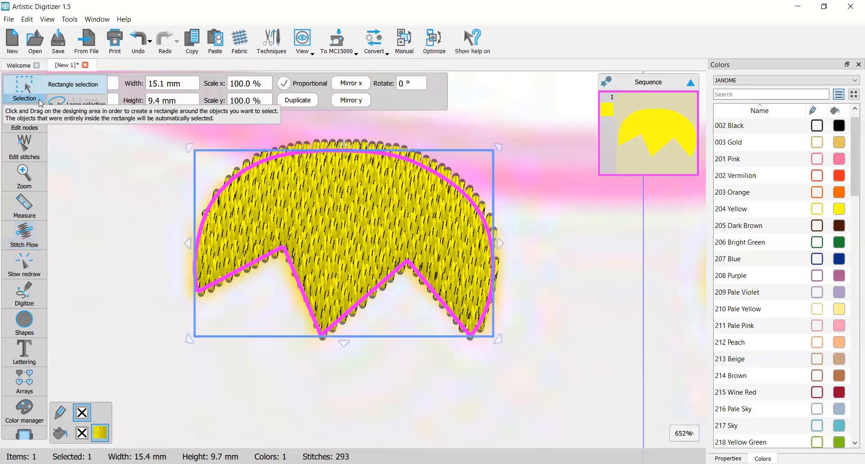
pyautogui.click(158, 183)
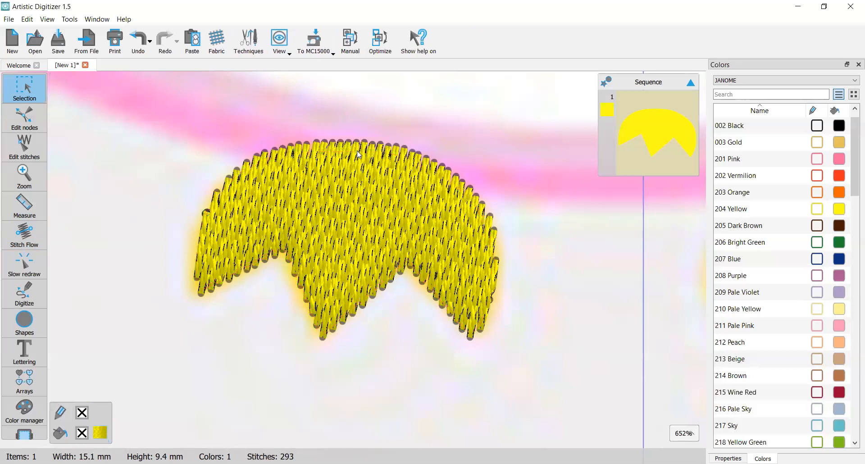
# Step: Examine the fill stitch properties of the digitized left foot
pyautogui.scroll(-2, 359, 155)
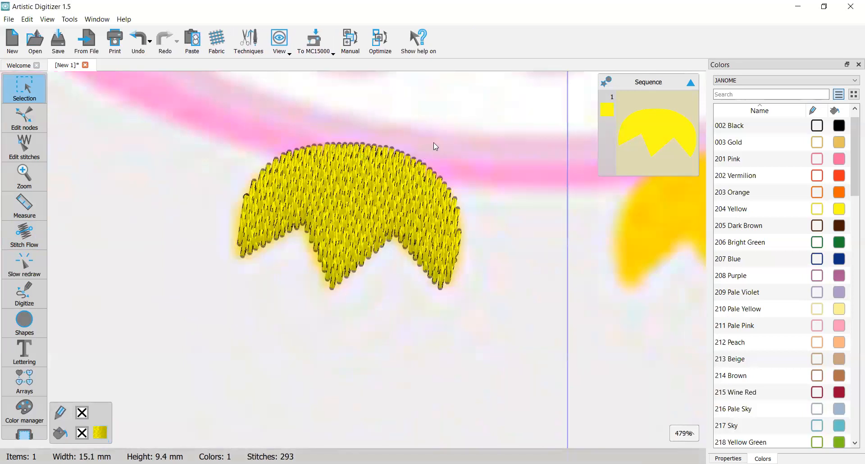
pyautogui.scroll(-3, 446, 142)
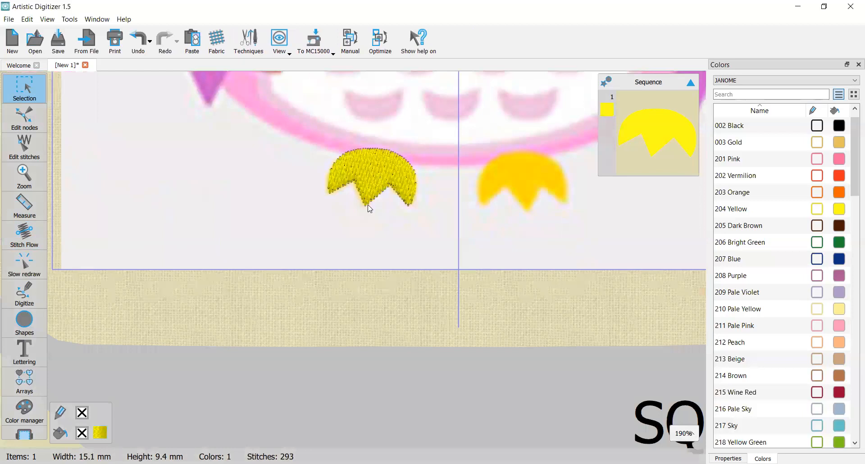
pyautogui.scroll(-1, 367, 205)
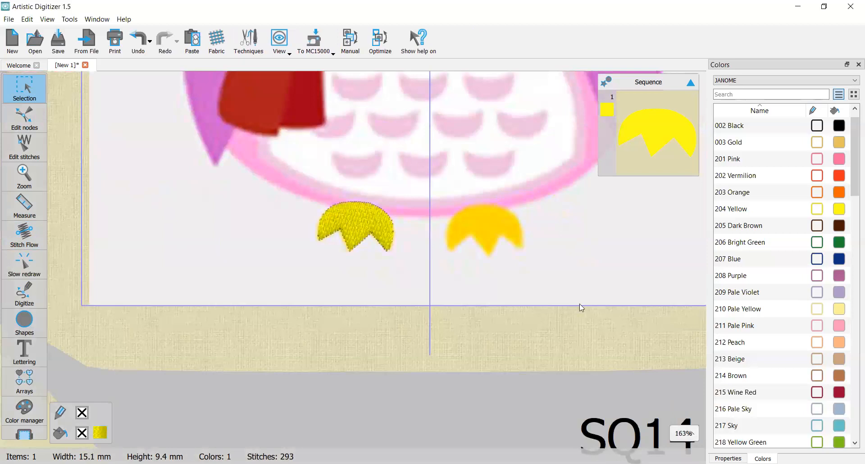
pyautogui.scroll(5, 369, 212)
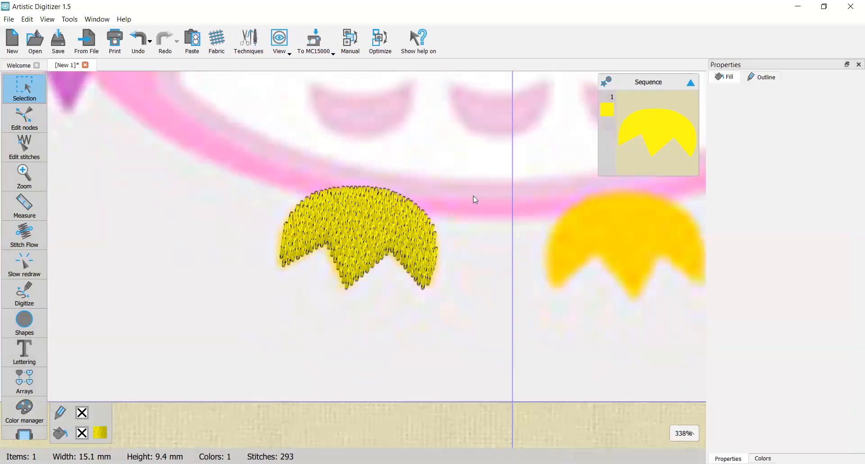
pyautogui.click(374, 217)
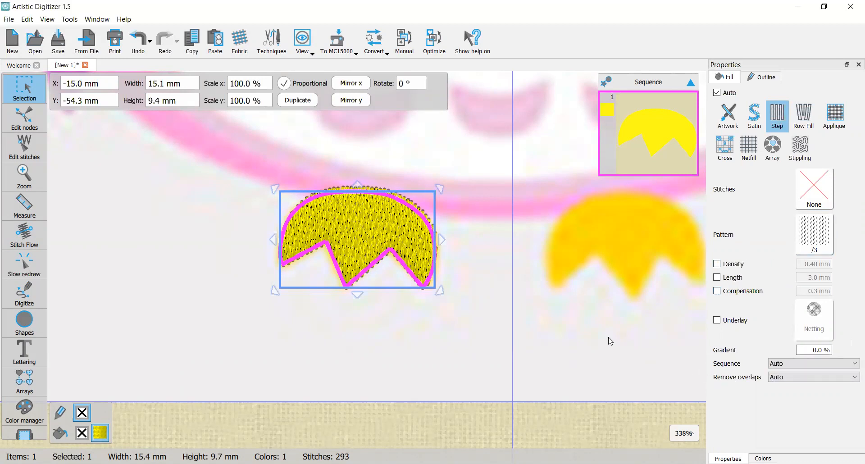
pyautogui.click(515, 340)
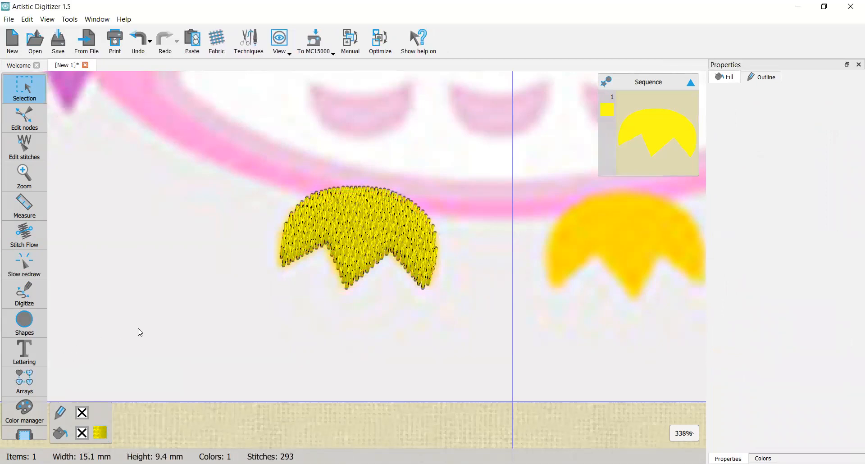
# Step: Trace the rounded upper edge of the right foot with curve nodes, from its left toe tip over to its right toe tip
pyautogui.scroll(-2, 437, 296)
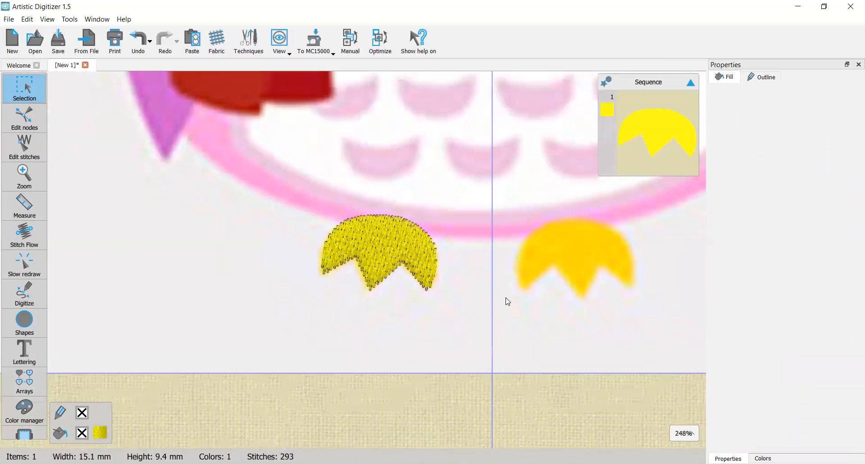
pyautogui.scroll(1, 506, 299)
pyautogui.scroll(-1, 587, 243)
pyautogui.scroll(1, 587, 243)
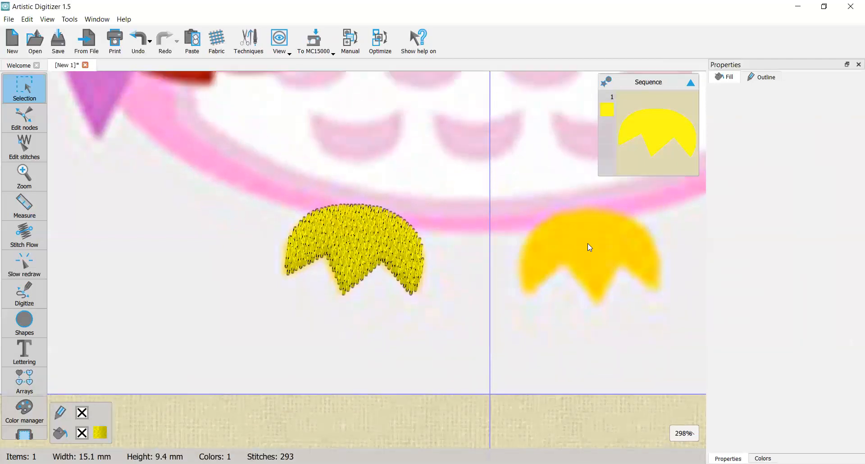
pyautogui.hscroll(3, 587, 243)
pyautogui.scroll(1, 587, 243)
pyautogui.hscroll(2, 589, 247)
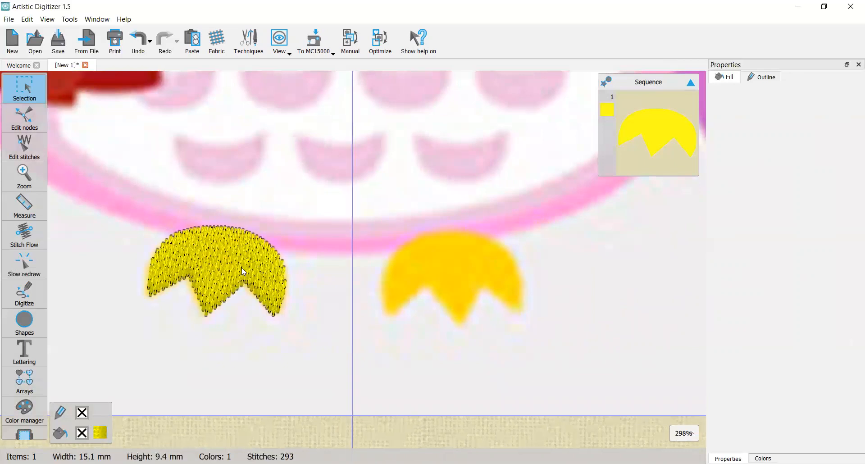
pyautogui.click(25, 297)
pyautogui.scroll(2, 388, 298)
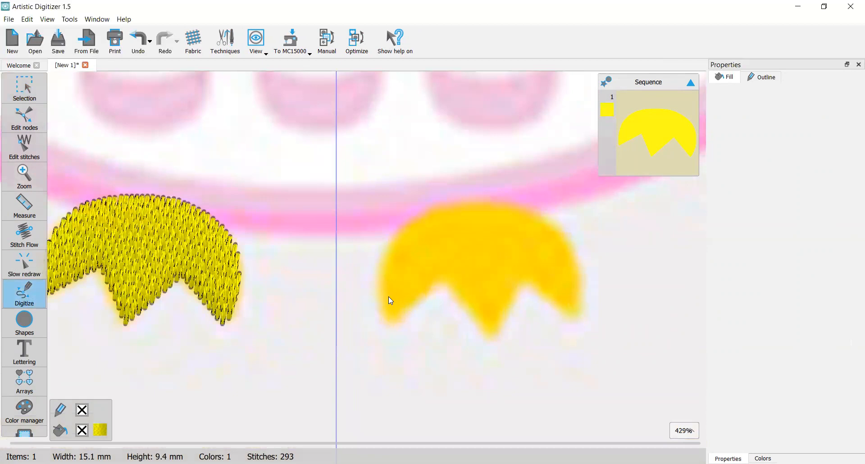
pyautogui.scroll(1, 386, 311)
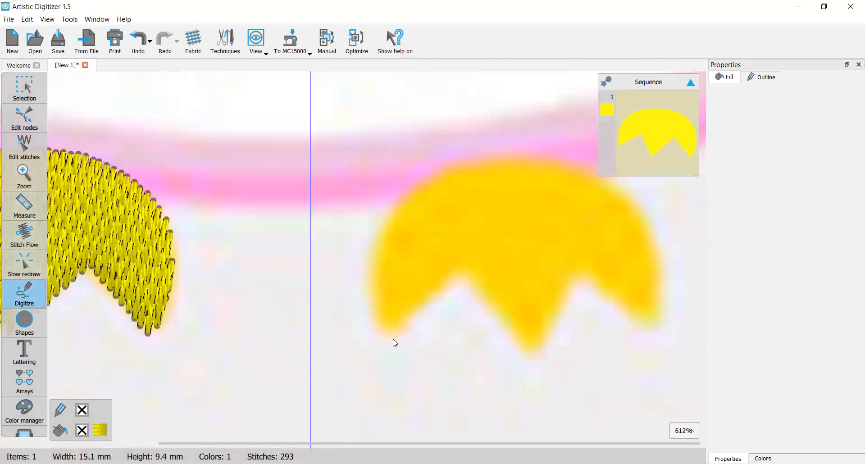
pyautogui.scroll(2, 393, 342)
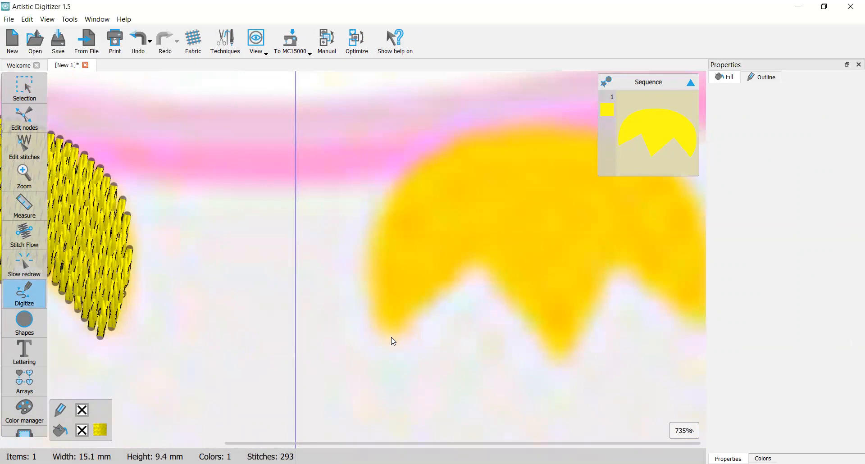
pyautogui.click(392, 335)
pyautogui.rightClick(371, 287)
pyautogui.rightClick(395, 199)
pyautogui.rightClick(491, 135)
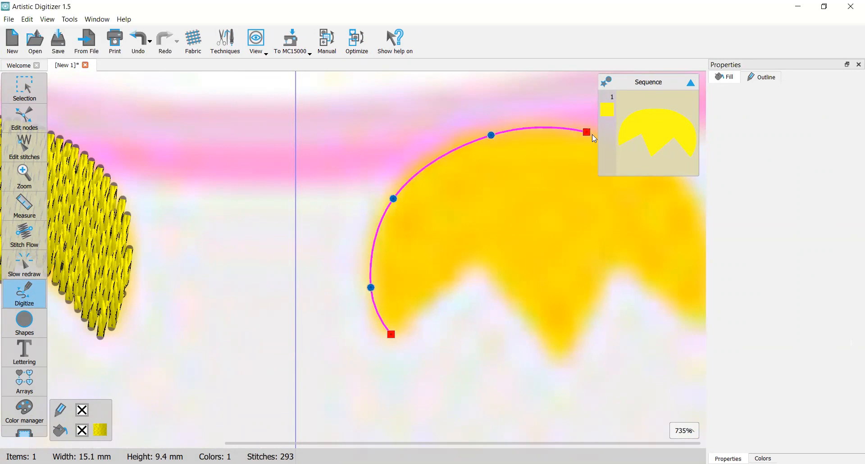
pyautogui.rightClick(521, 146)
pyautogui.rightClick(576, 212)
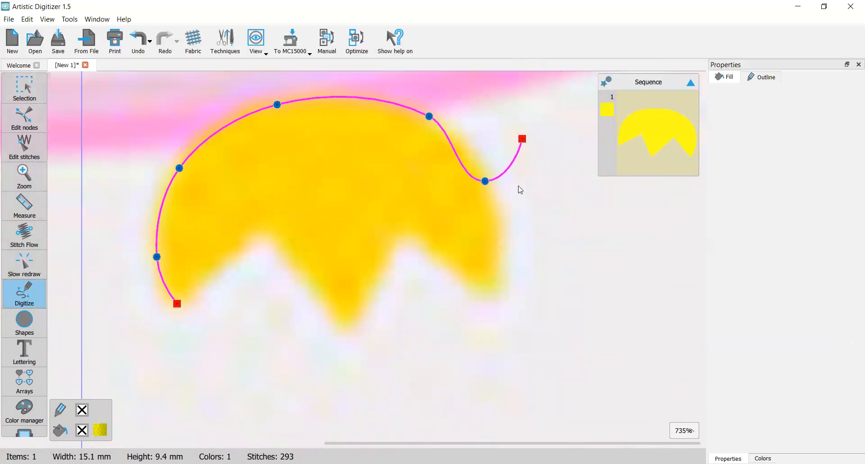
pyautogui.scroll(3, 494, 297)
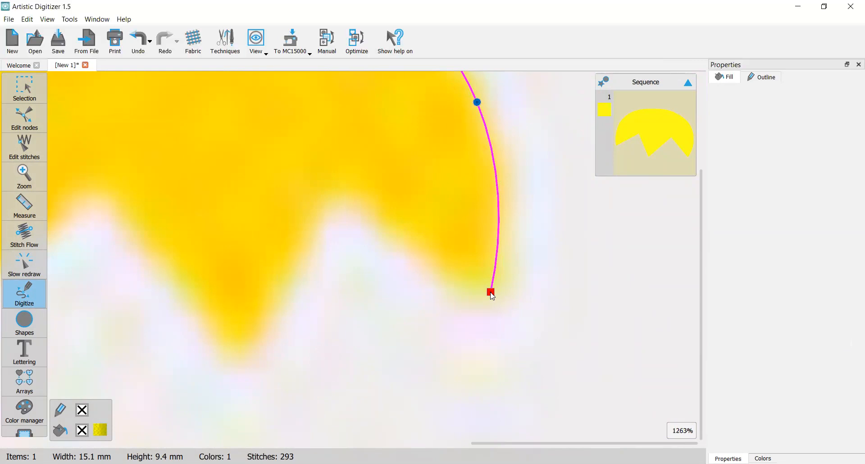
pyautogui.click(492, 295)
# Step: Trace the right foot's zigzag toes with straight corner nodes and close the outline at its starting node
pyautogui.click(336, 184)
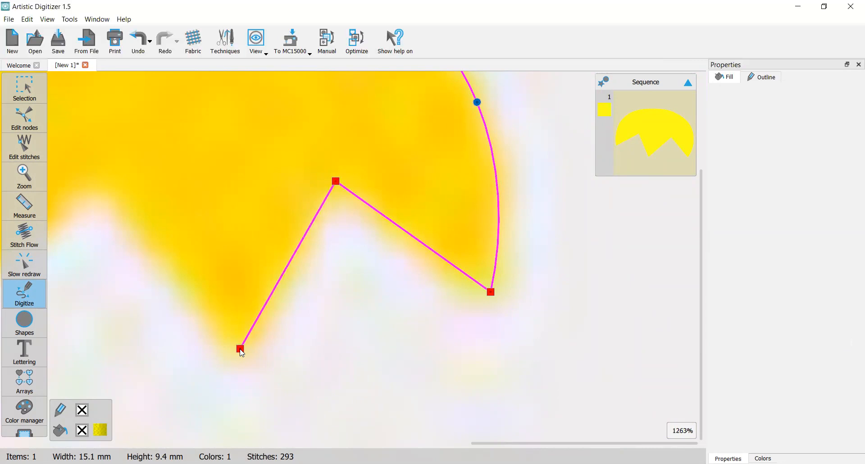
pyautogui.click(242, 351)
pyautogui.scroll(-3, 242, 352)
pyautogui.click(153, 243)
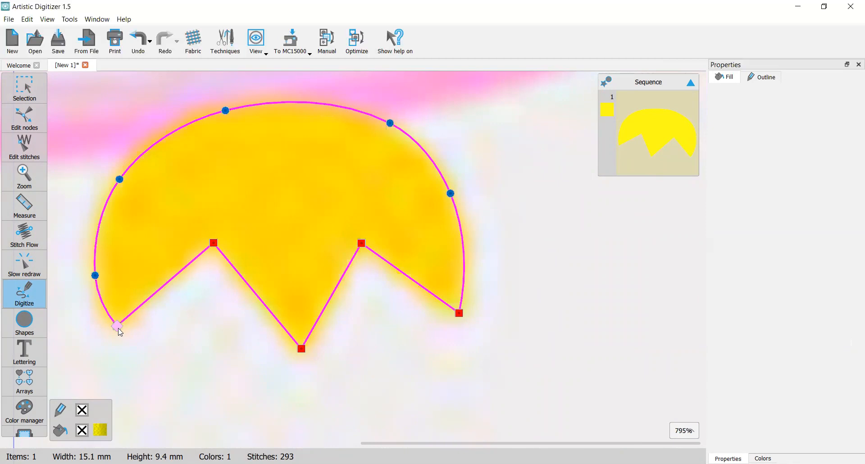
pyautogui.click(118, 327)
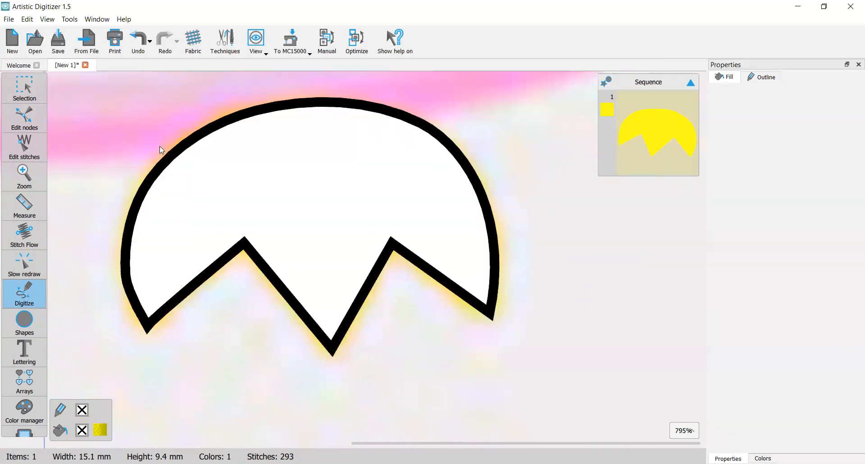
# Step: Remove the right foot's black outline and set its fill to the yellow already used for the left foot
pyautogui.scroll(-2, 188, 153)
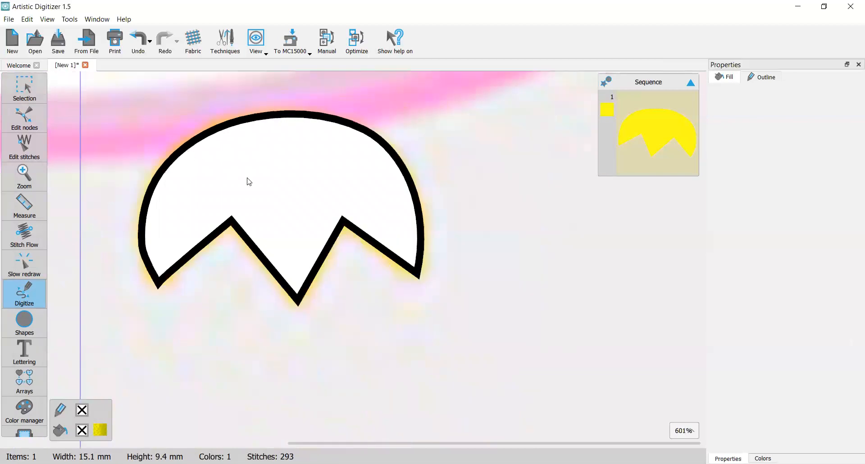
pyautogui.scroll(1, 248, 182)
pyautogui.hscroll(-2, 261, 185)
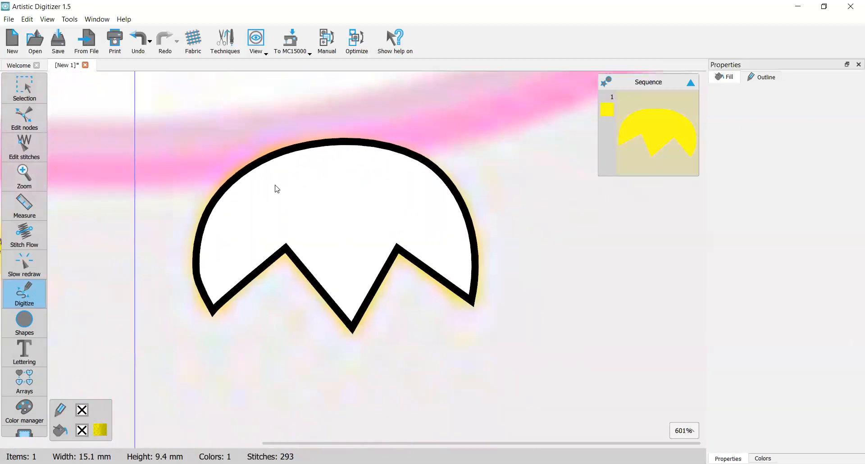
pyautogui.click(21, 91)
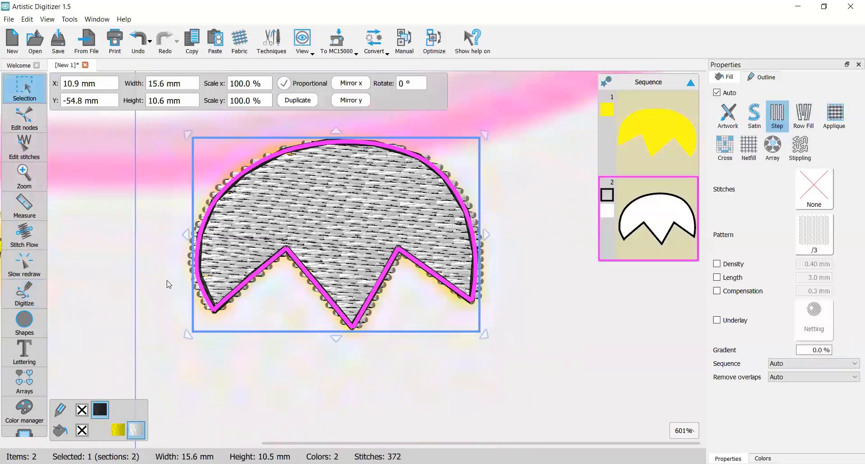
pyautogui.click(80, 411)
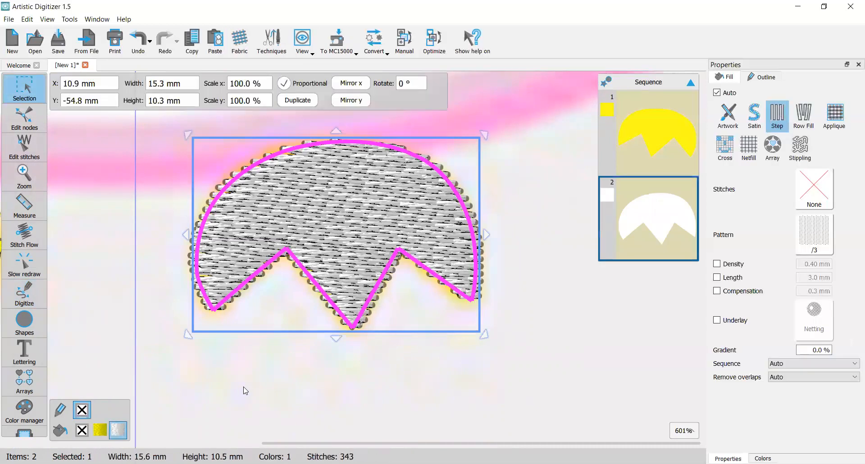
pyautogui.click(100, 431)
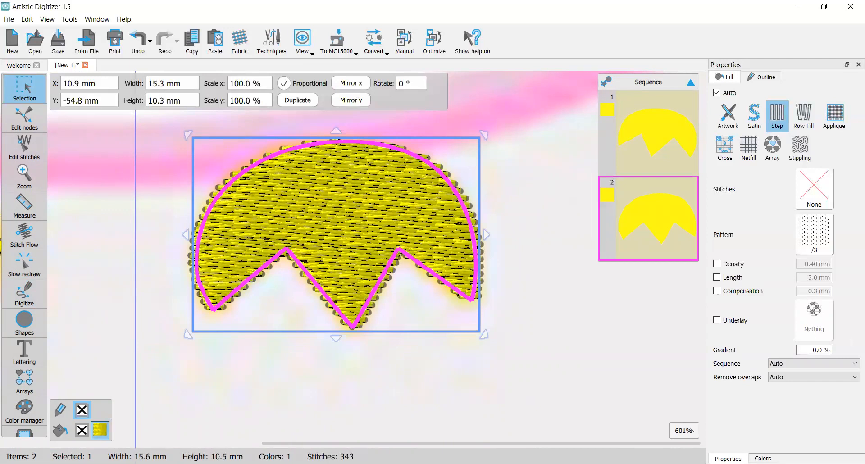
pyautogui.click(763, 458)
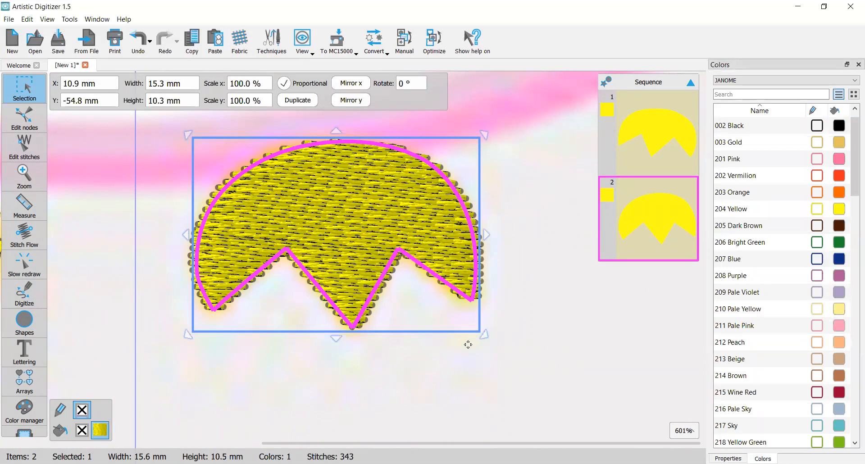
# Step: Set the right foot's stitch flow with a direction line between its middle toe tip and its rounded top edge
pyautogui.click(31, 233)
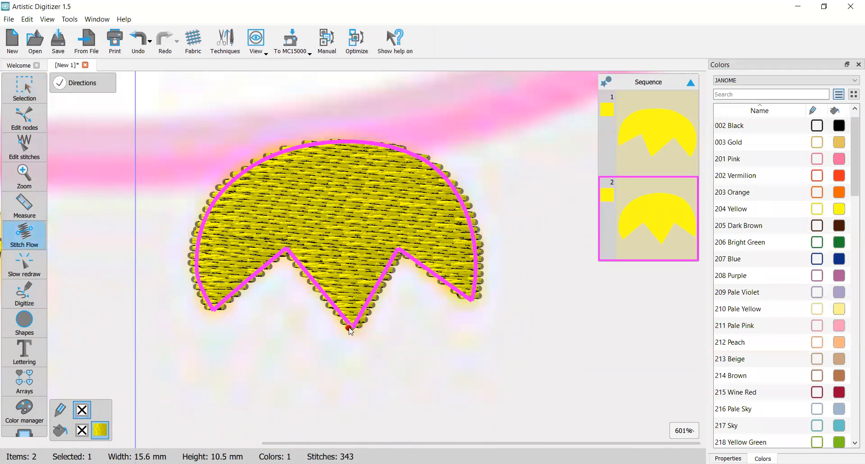
pyautogui.moveTo(351, 327); pyautogui.dragTo(340, 254)
pyautogui.moveTo(343, 174); pyautogui.dragTo(340, 142)
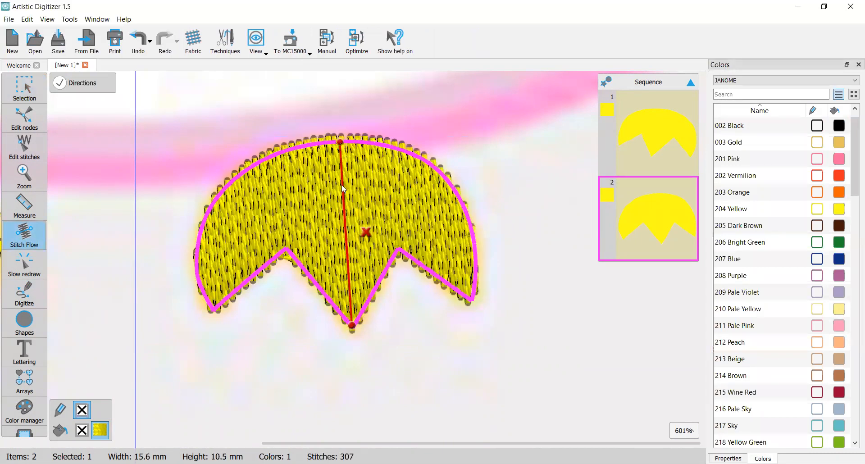
pyautogui.click(351, 305)
pyautogui.scroll(-1, 354, 319)
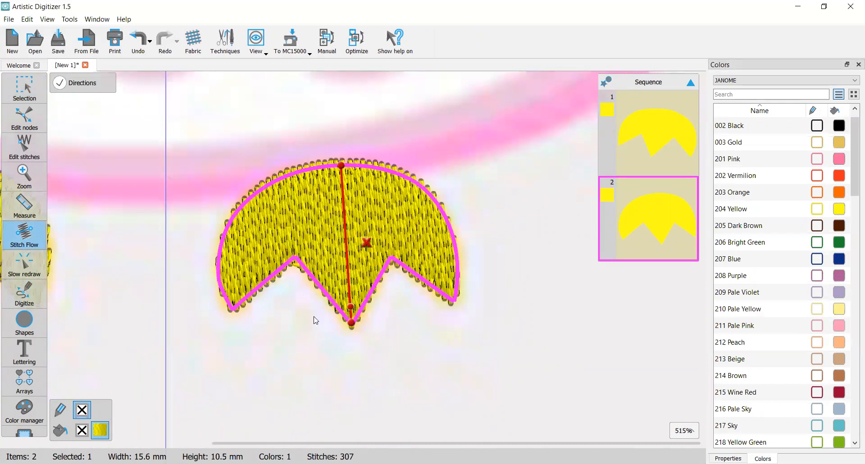
pyautogui.scroll(-2, 315, 318)
pyautogui.press('Escape')
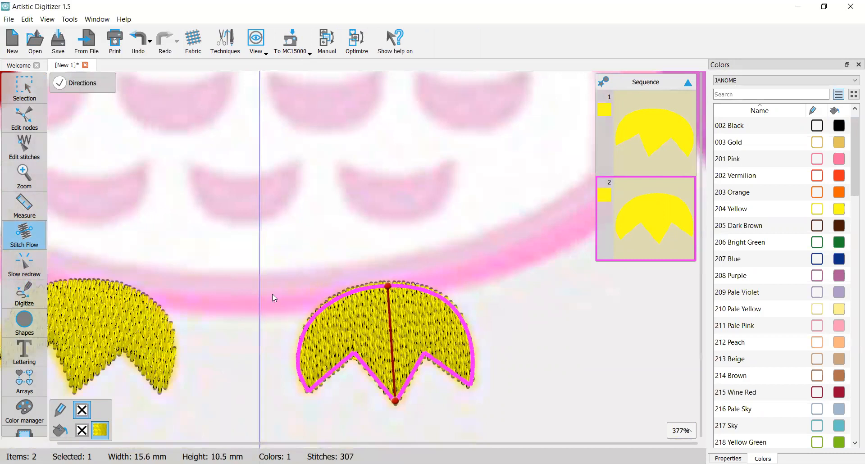
# Step: Finish editing the right foot's stitch flow and deselect it so both feet show within the owl design
pyautogui.scroll(1, 275, 268)
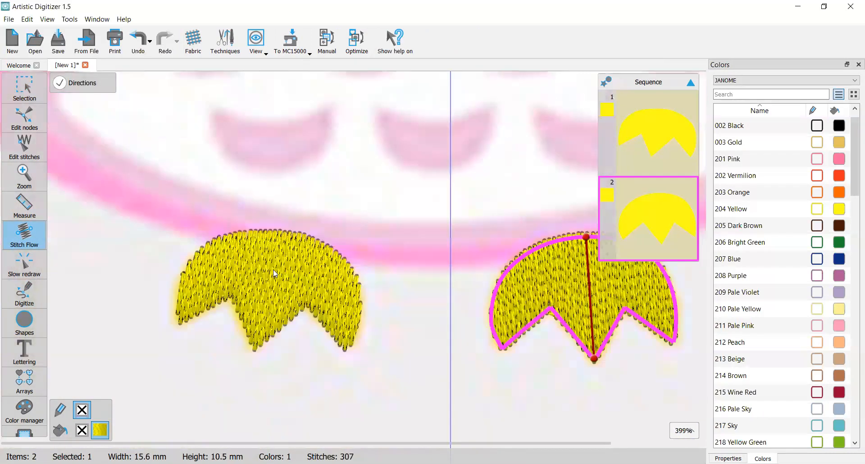
pyautogui.scroll(-3, 287, 288)
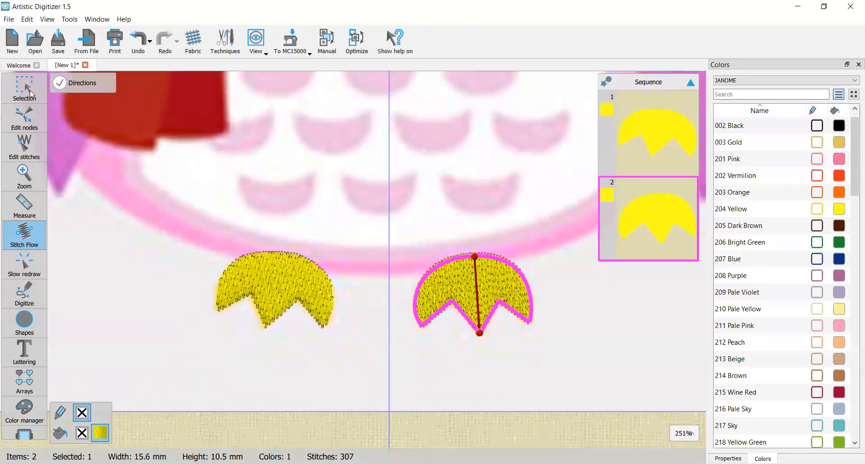
pyautogui.press('Escape')
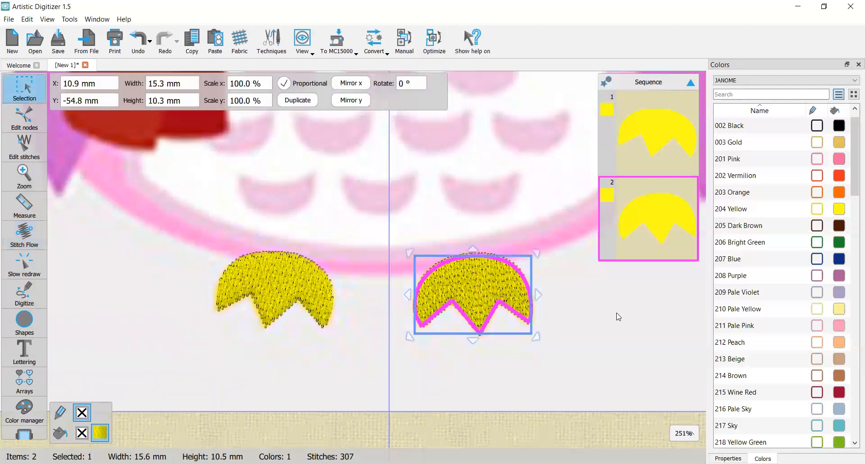
pyautogui.click(608, 315)
pyautogui.scroll(-1, 608, 316)
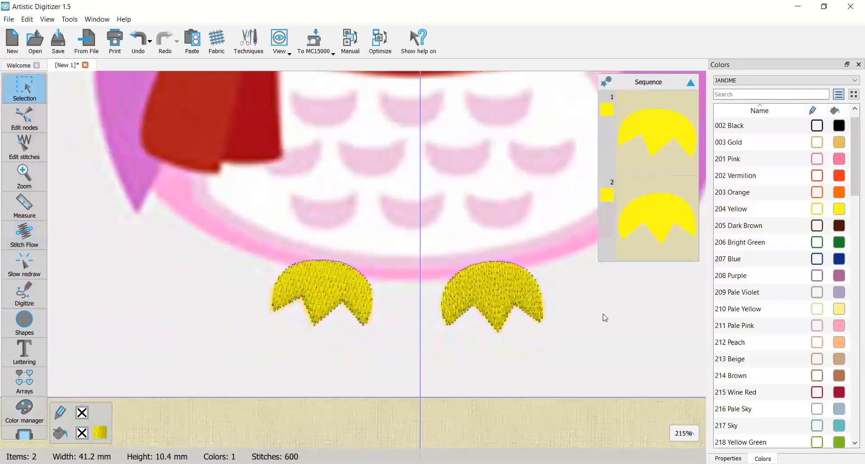
pyautogui.hscroll(2, 366, 263)
pyautogui.scroll(-5, 364, 263)
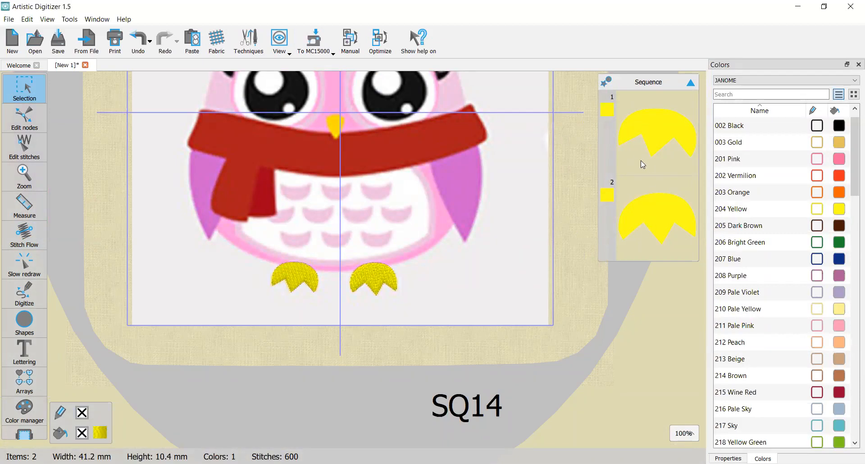
# Step: Check the sequence grouped by colour, return it to the object-by-object listing, and show the object properties
pyautogui.click(606, 82)
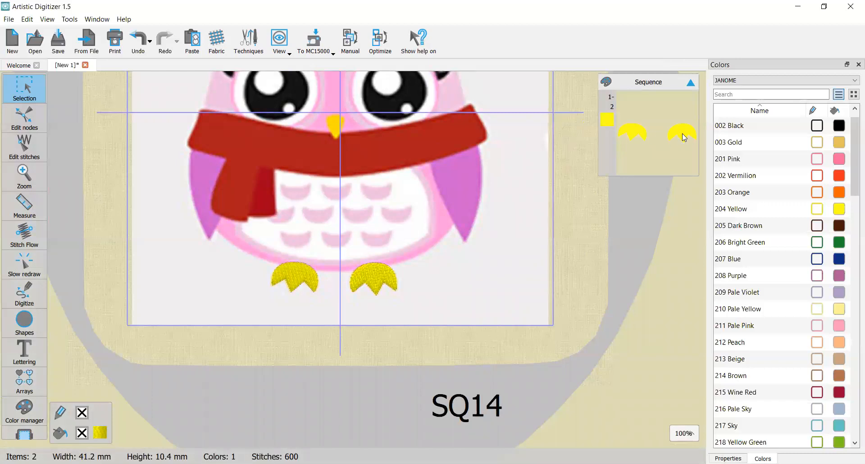
pyautogui.click(605, 84)
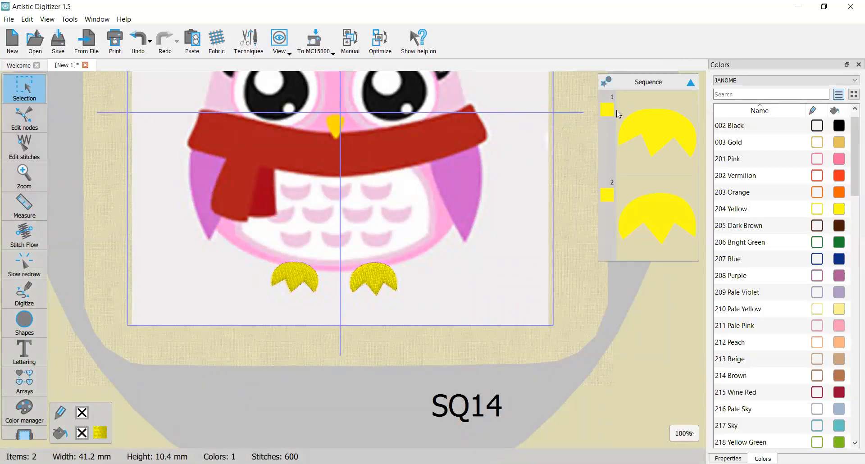
pyautogui.click(728, 458)
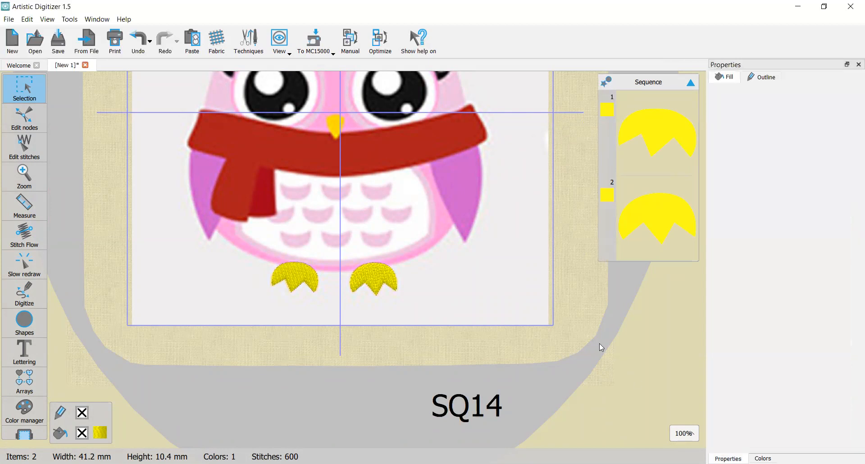
pyautogui.scroll(-1, 483, 284)
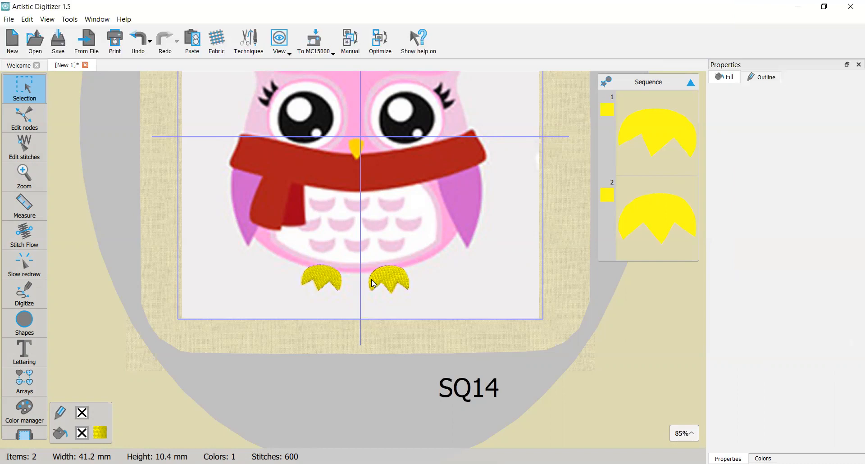
pyautogui.scroll(-2, 366, 231)
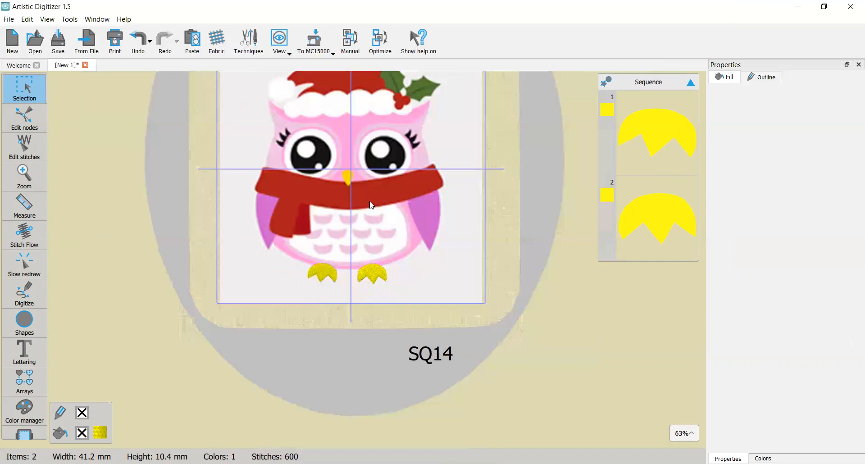
pyautogui.scroll(-1, 370, 198)
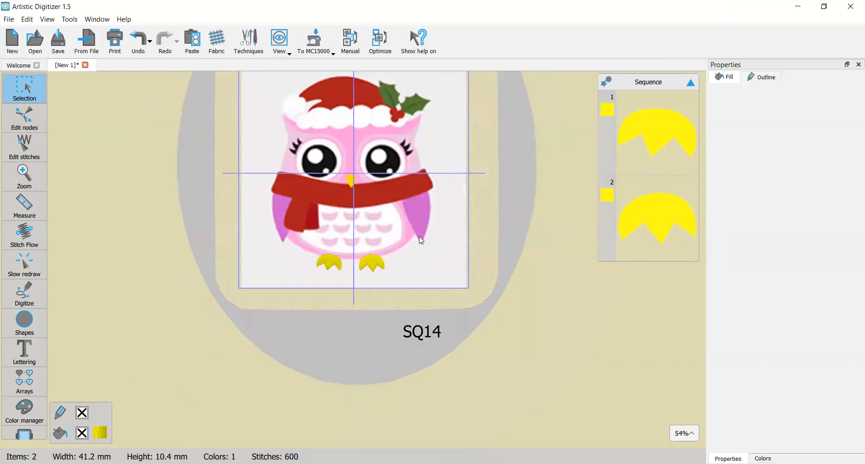
pyautogui.scroll(1, 420, 243)
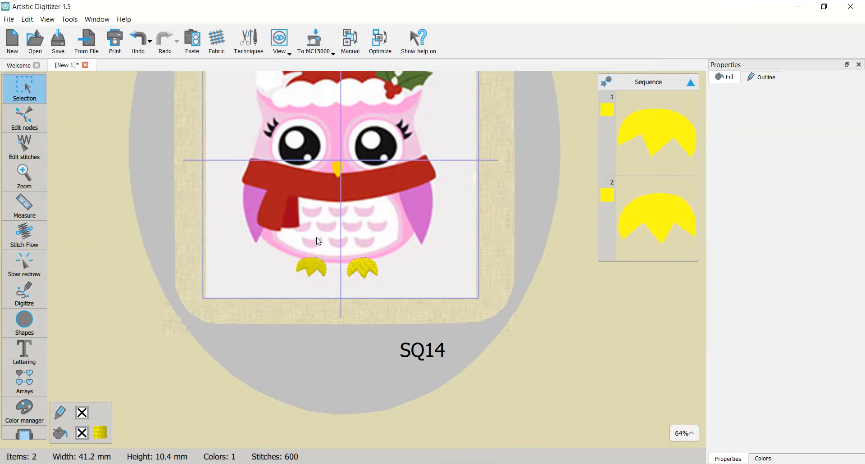
pyautogui.scroll(2, 314, 232)
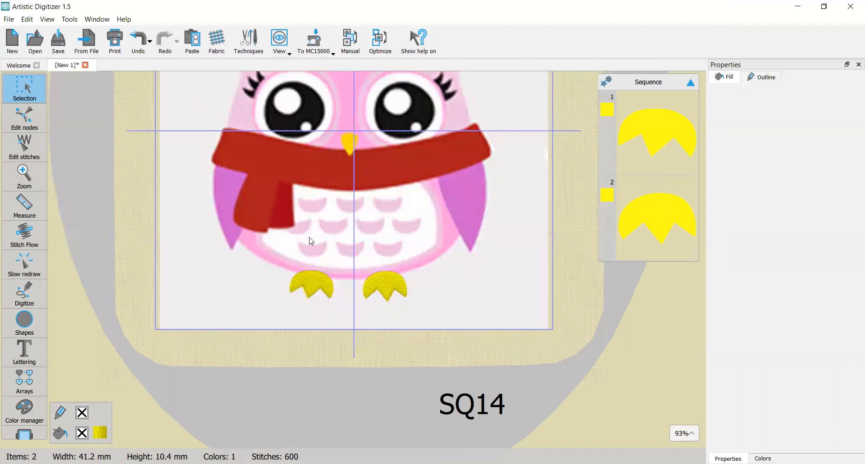
pyautogui.scroll(1, 311, 242)
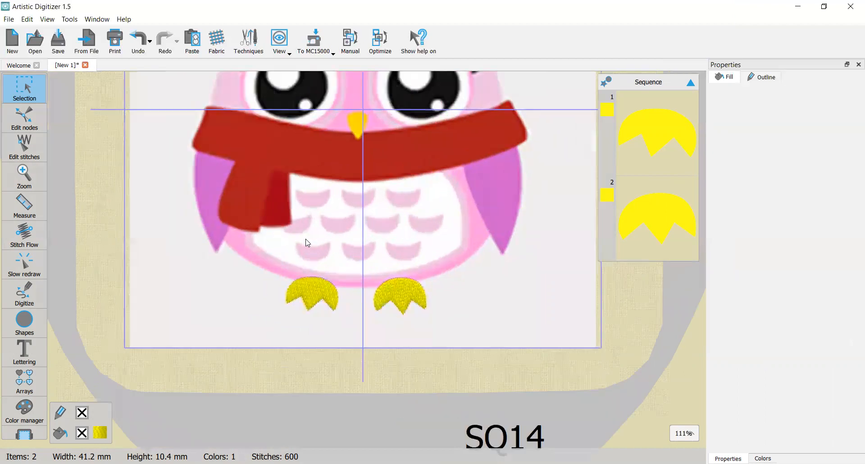
# Step: Start digitizing the owl's body outline at the left ear tip and trace the head's left side to the scarf, with a corner node beside the eyelashes
pyautogui.click(23, 292)
pyautogui.scroll(3, 246, 155)
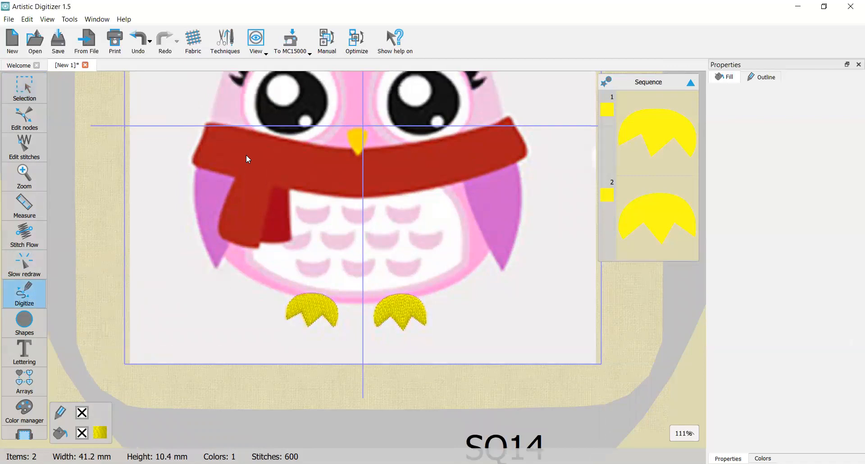
pyautogui.scroll(1, 219, 113)
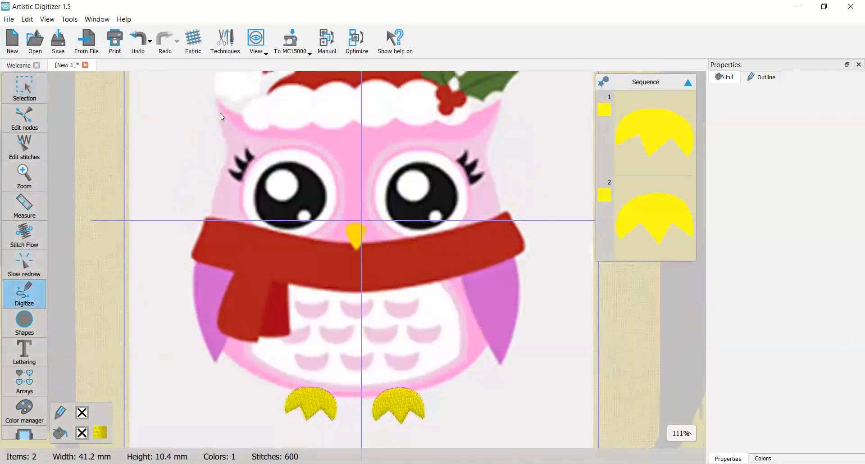
pyautogui.scroll(1, 215, 102)
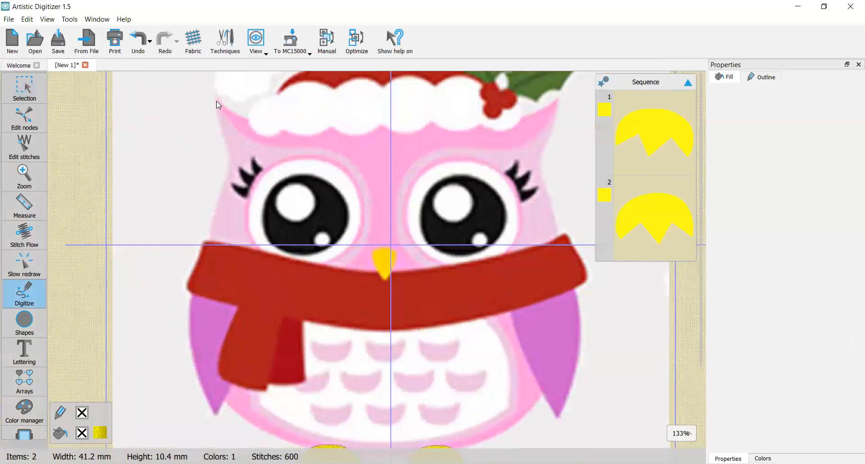
pyautogui.scroll(2, 216, 101)
pyautogui.click(214, 88)
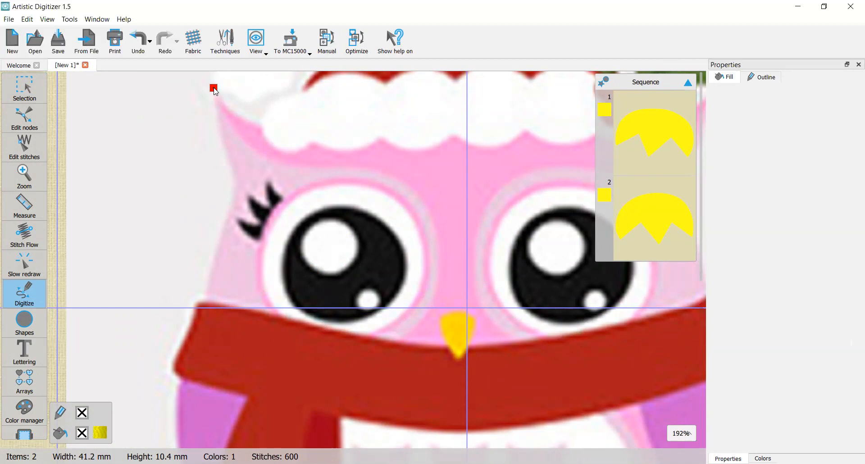
pyautogui.scroll(2, 214, 88)
pyautogui.click(217, 150)
pyautogui.scroll(-2, 217, 151)
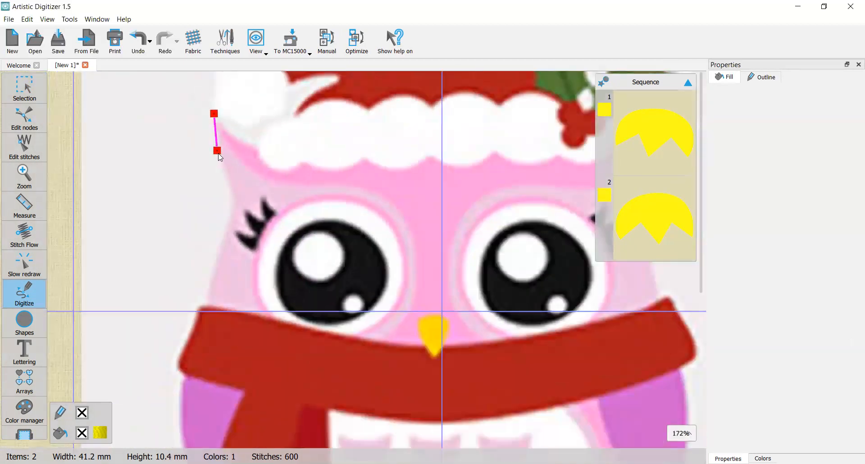
pyautogui.rightClick(219, 153)
pyautogui.rightClick(221, 242)
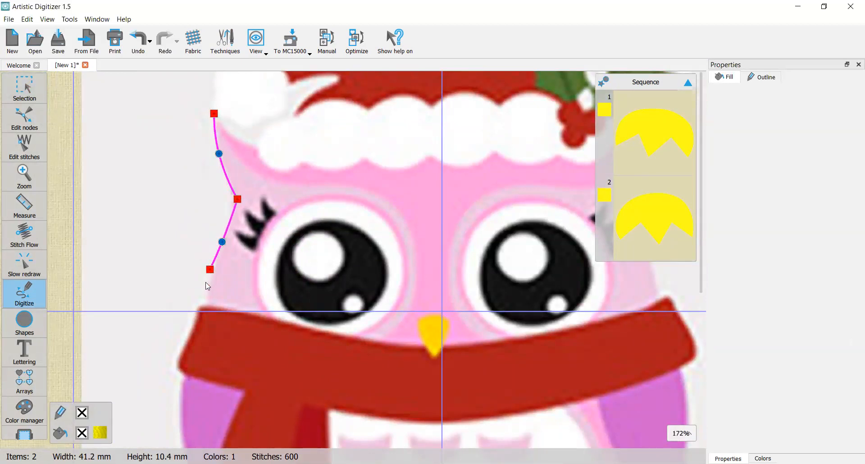
pyautogui.rightClick(199, 311)
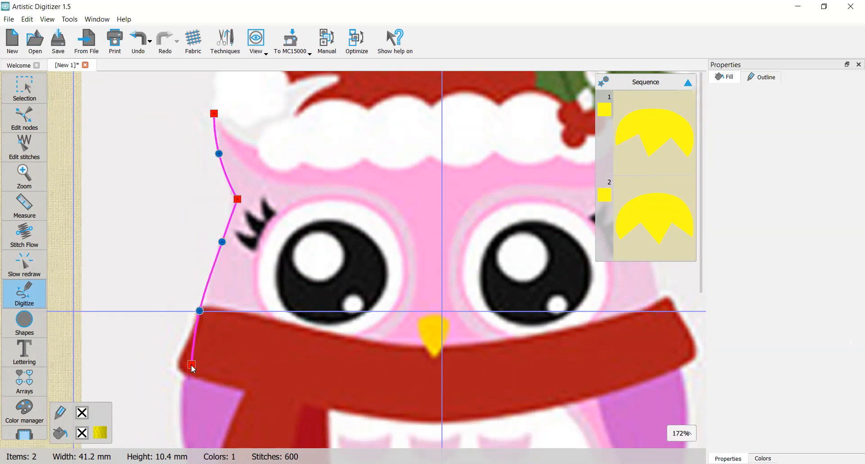
# Step: Continue the body outline with curve nodes from the scarf's left end, past the left wing, to the belly's lower left edge
pyautogui.rightClick(185, 381)
pyautogui.scroll(-3, 185, 382)
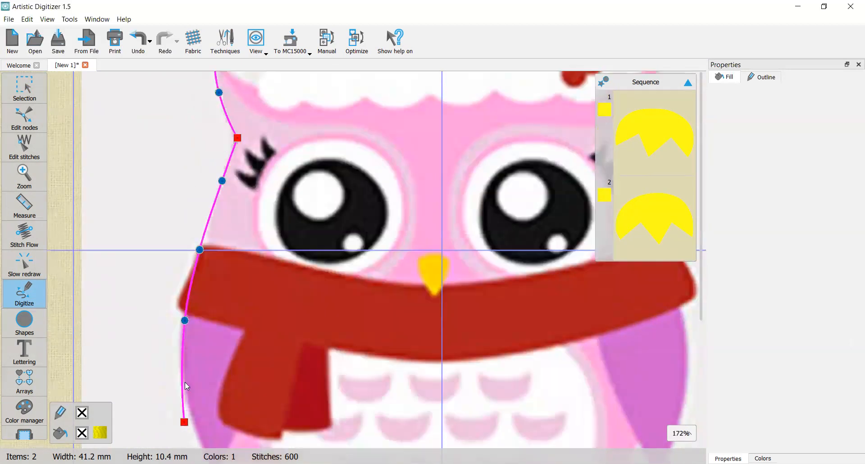
pyautogui.scroll(-2, 188, 377)
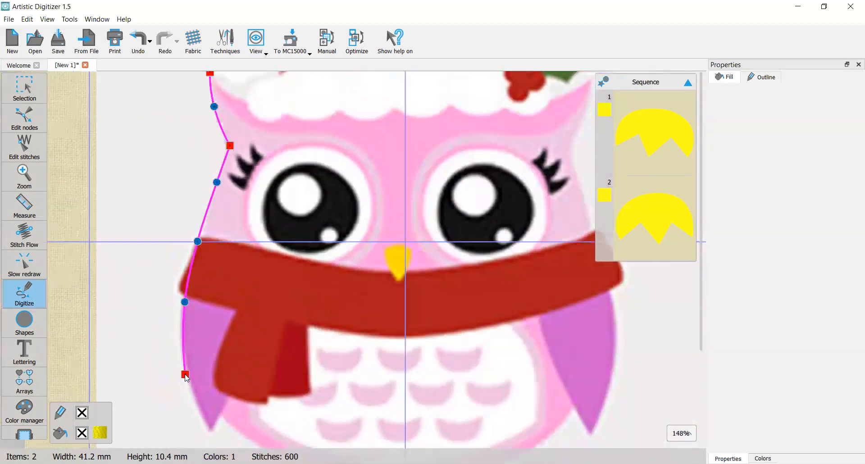
pyautogui.scroll(4, 190, 377)
pyautogui.scroll(-1, 189, 377)
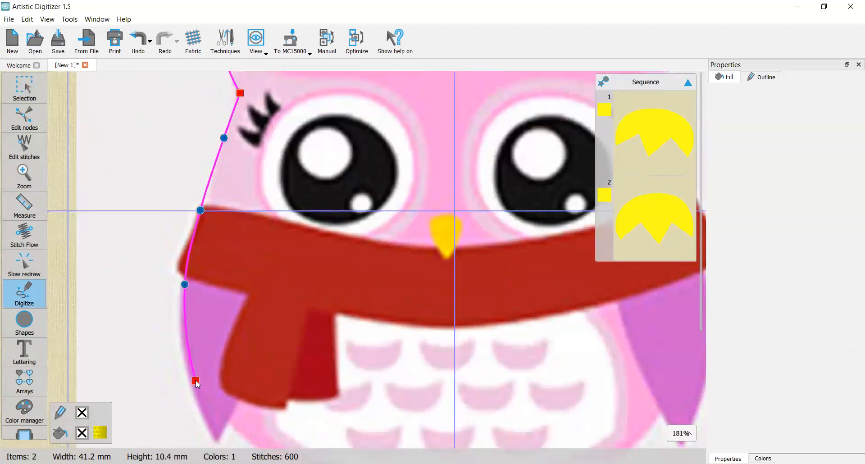
pyautogui.scroll(-2, 196, 379)
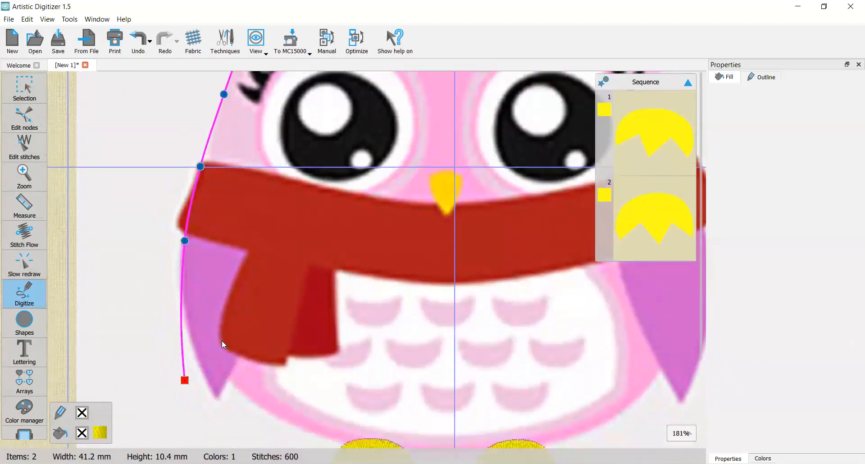
pyautogui.scroll(-2, 221, 340)
pyautogui.hscroll(1, 222, 339)
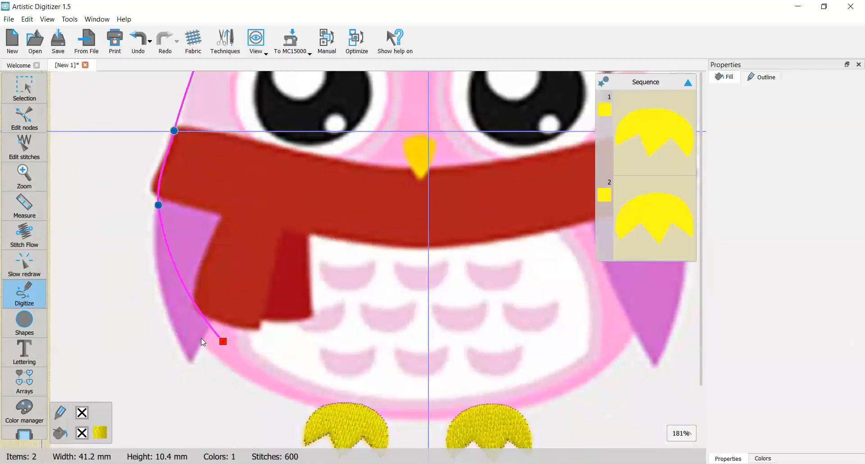
pyautogui.click(184, 323)
pyautogui.click(221, 363)
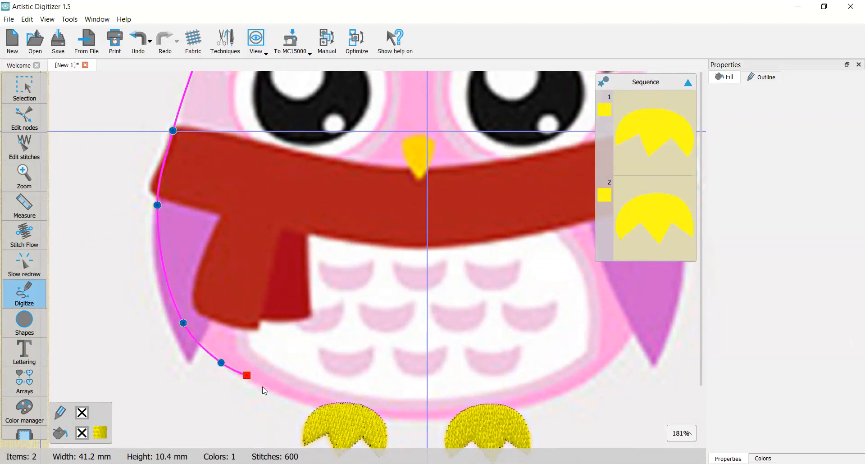
# Step: Trace the belly's bottom edge with curve nodes, crossing the tops of both feet and ending beyond the right foot
pyautogui.scroll(-2, 265, 391)
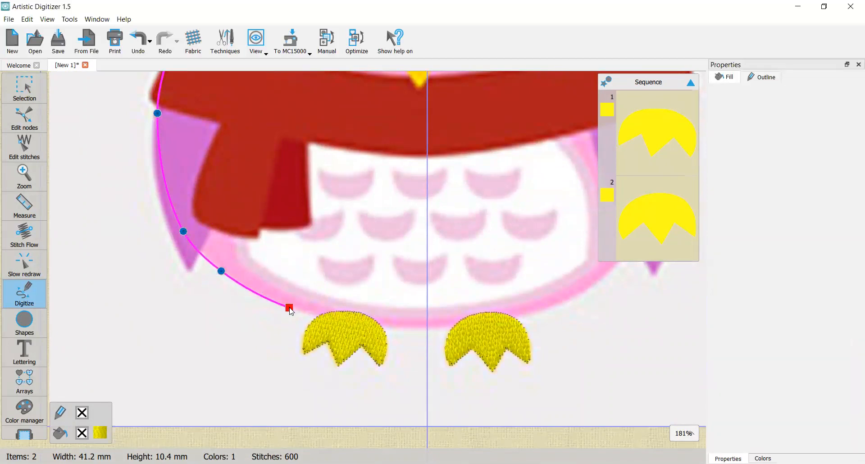
pyautogui.click(289, 307)
pyautogui.click(334, 317)
pyautogui.click(421, 328)
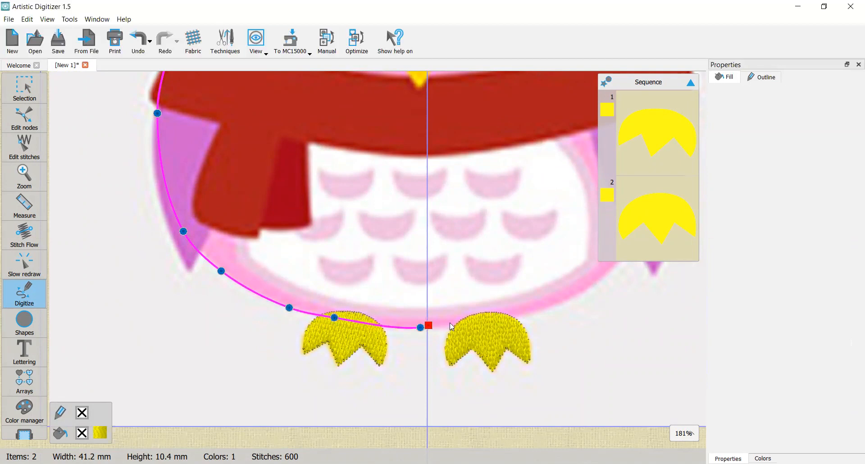
pyautogui.click(506, 319)
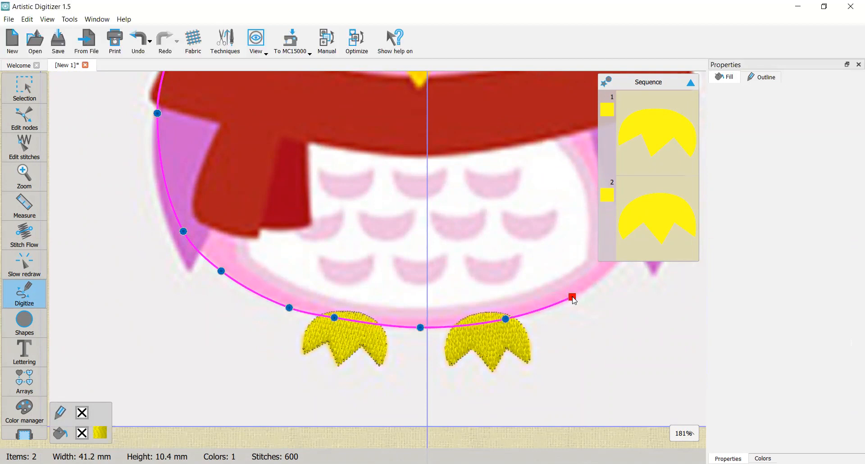
pyautogui.click(572, 296)
# Step: Extend the body outline with curve nodes up the belly's right side, across the right wing, to the scarf's right end
pyautogui.scroll(-2, 574, 297)
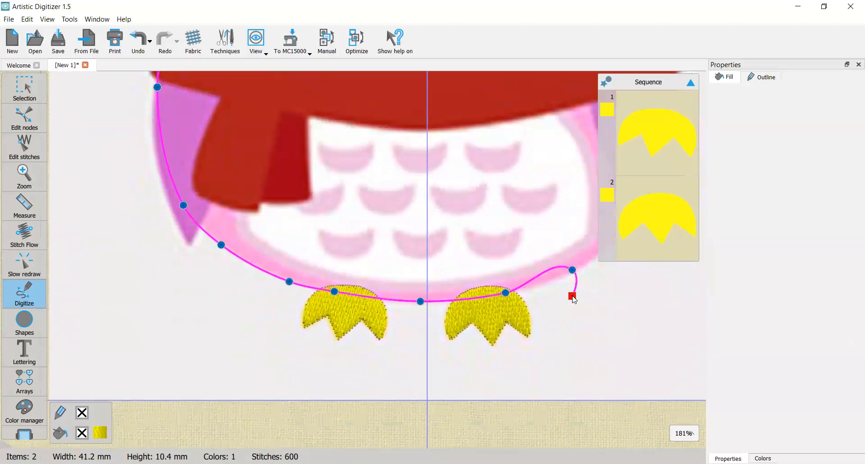
pyautogui.scroll(3, 579, 284)
pyautogui.hscroll(3, 582, 276)
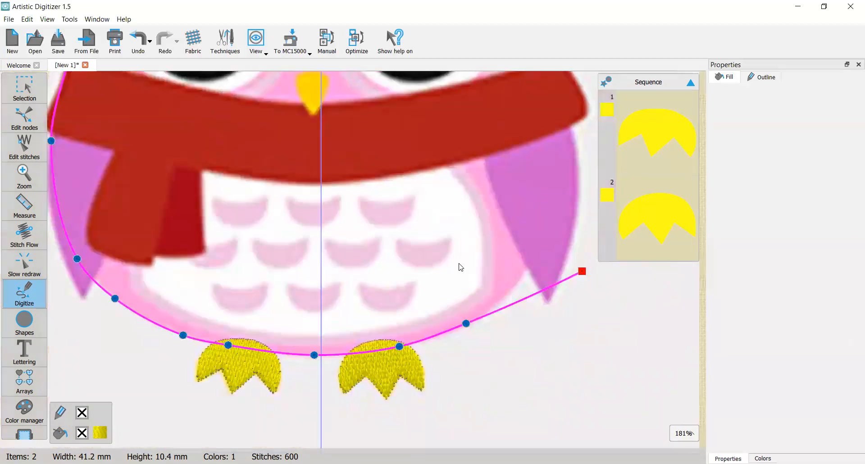
pyautogui.hscroll(3, 430, 254)
pyautogui.click(429, 248)
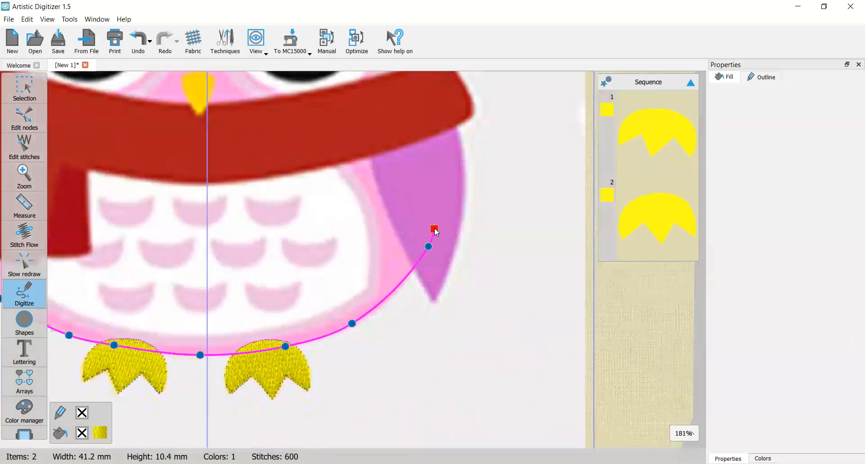
pyautogui.scroll(-1, 430, 243)
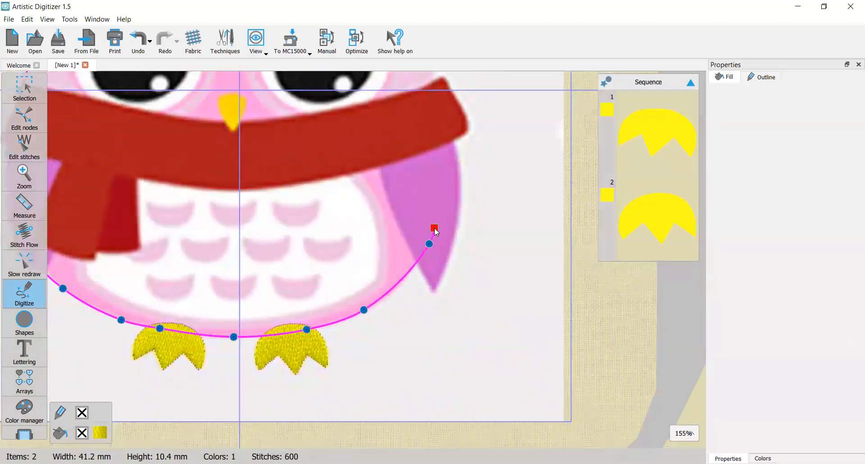
pyautogui.scroll(-4, 443, 180)
pyautogui.click(443, 180)
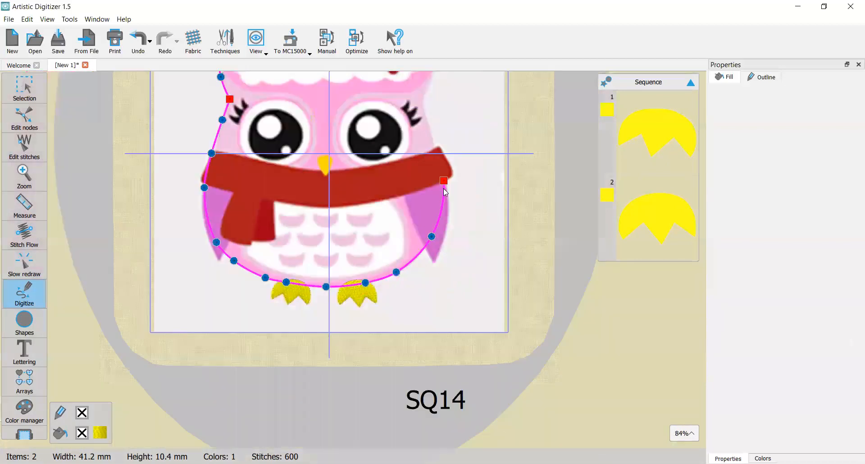
# Step: Extend the body outline from the scarf's right end up the head's right side to the right ear tip, with a corner node beside the eyelashes
pyautogui.scroll(2, 443, 180)
pyautogui.click(433, 201)
pyautogui.scroll(4, 434, 200)
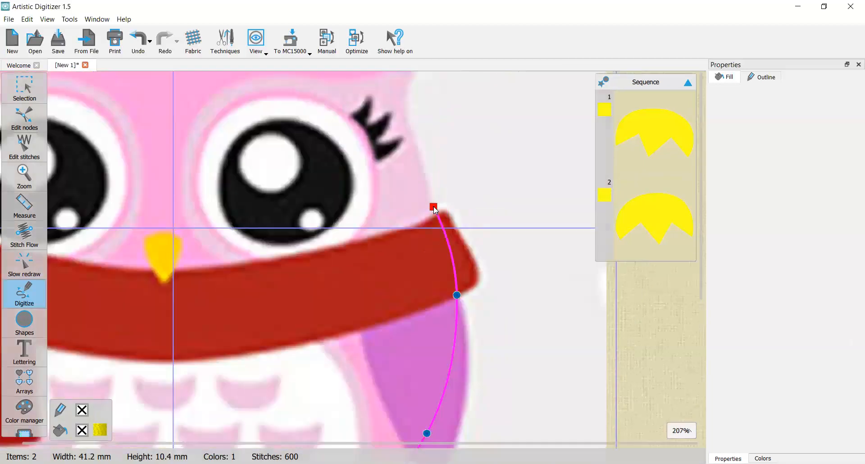
pyautogui.click(422, 160)
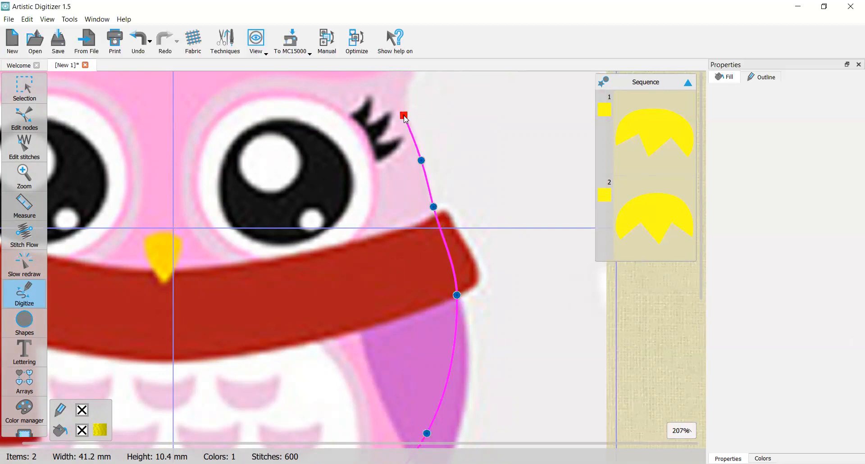
pyautogui.click(404, 115)
pyautogui.scroll(1, 403, 115)
pyautogui.click(401, 116)
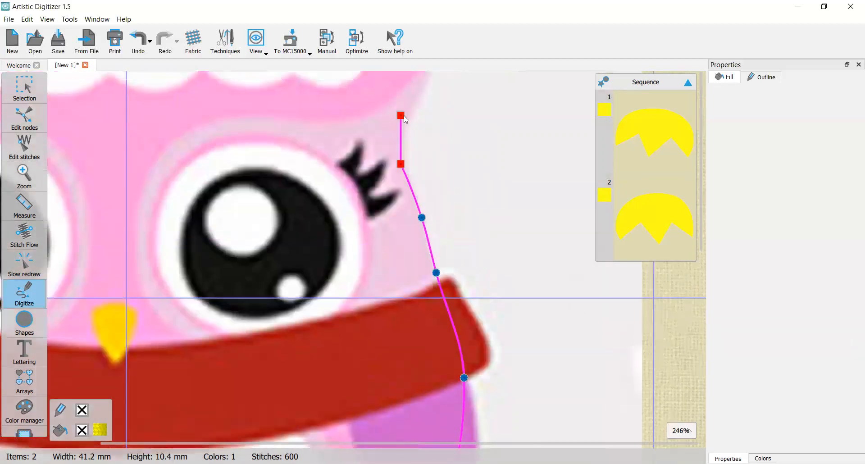
pyautogui.scroll(2, 416, 143)
pyautogui.click(427, 177)
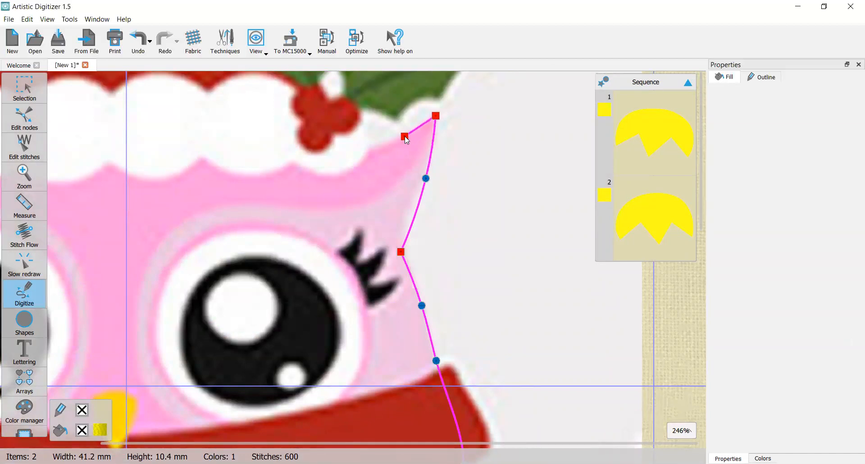
# Step: Trace the hat brim's scalloped lower edge from the right ear tip leftward, with curve nodes on the scallops and corner nodes at the cusps
pyautogui.click(405, 137)
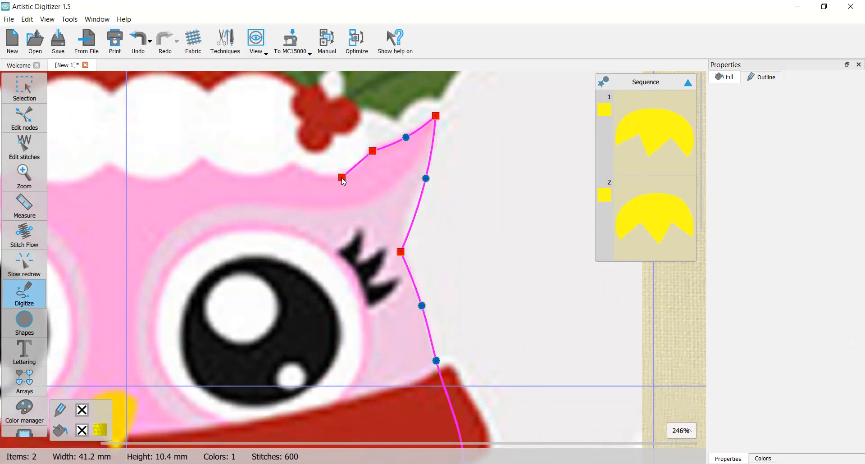
pyautogui.click(341, 177)
pyautogui.click(295, 164)
pyautogui.click(255, 181)
pyautogui.click(204, 162)
pyautogui.click(159, 183)
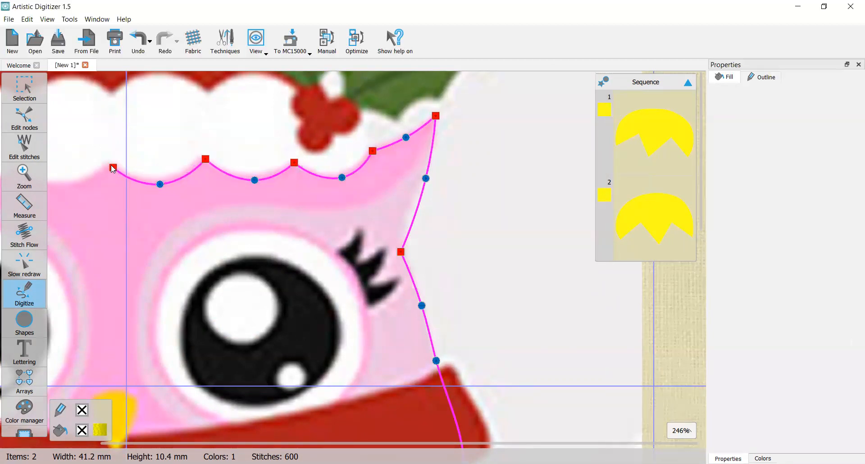
pyautogui.click(111, 164)
pyautogui.hscroll(-3, 112, 167)
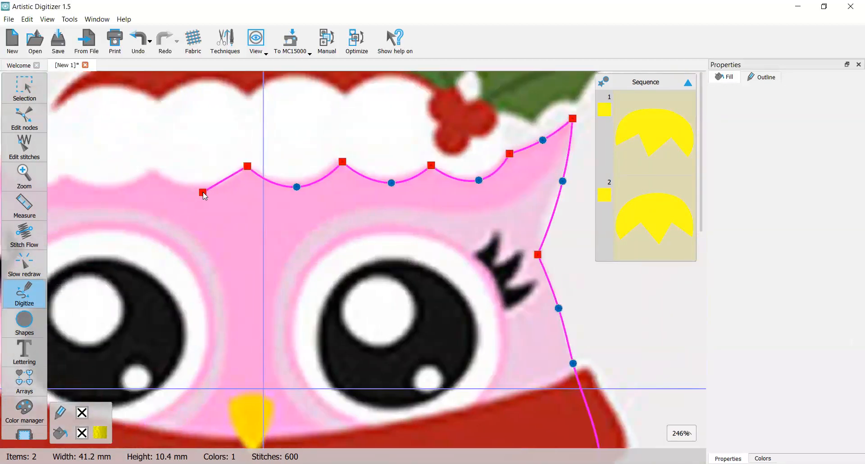
pyautogui.moveTo(202, 192); pyautogui.dragTo(151, 173)
pyautogui.click(151, 171)
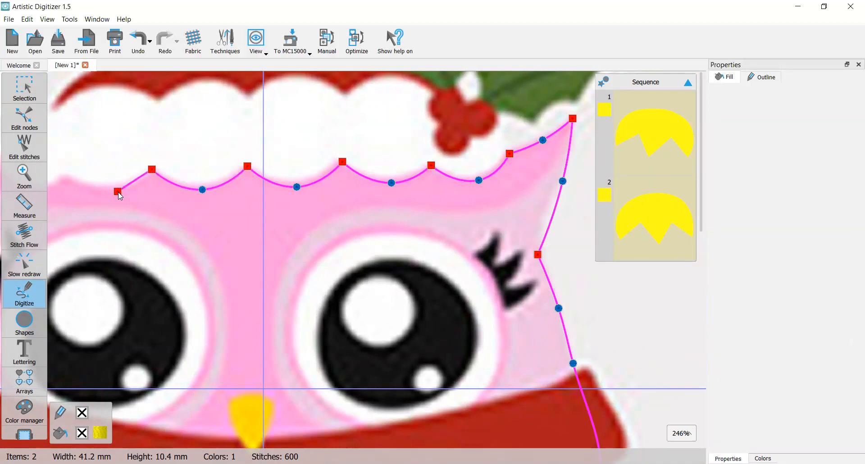
# Step: Continue the outline around the brim's leftmost scallops and close the body shape at the left ear tip
pyautogui.press('Left')
pyautogui.press('Left')
pyautogui.press('Left')
pyautogui.press('Left')
pyautogui.rightClick(192, 187)
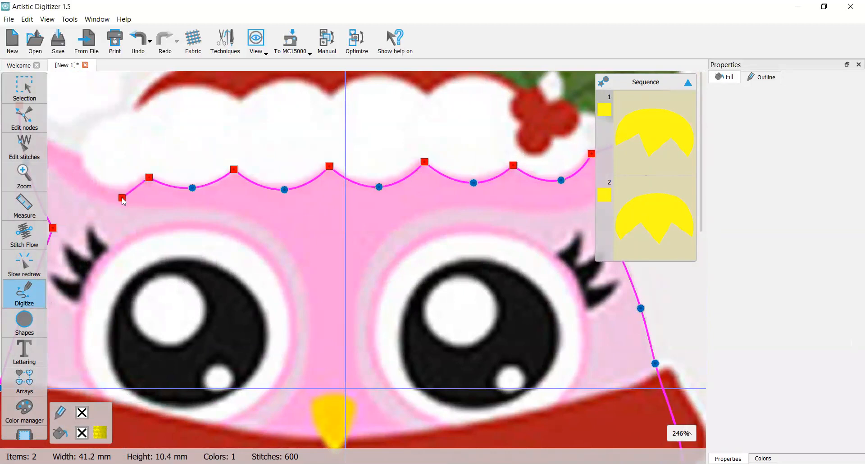
pyautogui.press('Left')
pyautogui.press('Left')
pyautogui.press('Left')
pyautogui.press('Left')
pyautogui.rightClick(190, 188)
pyautogui.click(162, 156)
pyautogui.rightClick(131, 144)
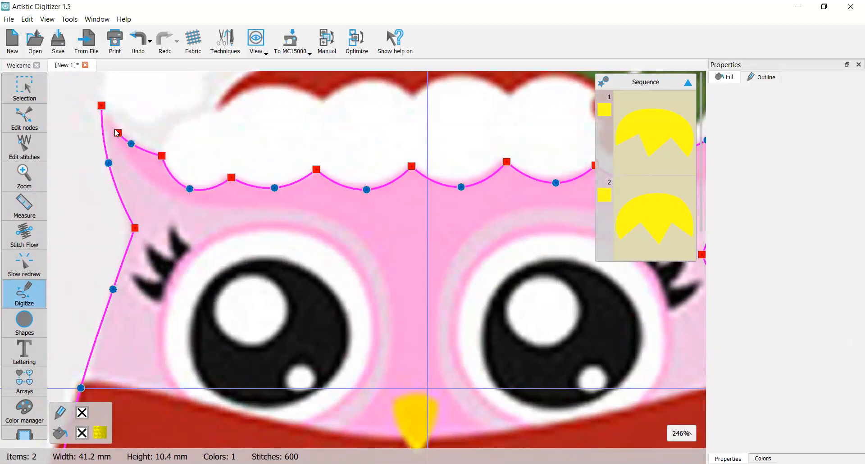
pyautogui.click(103, 108)
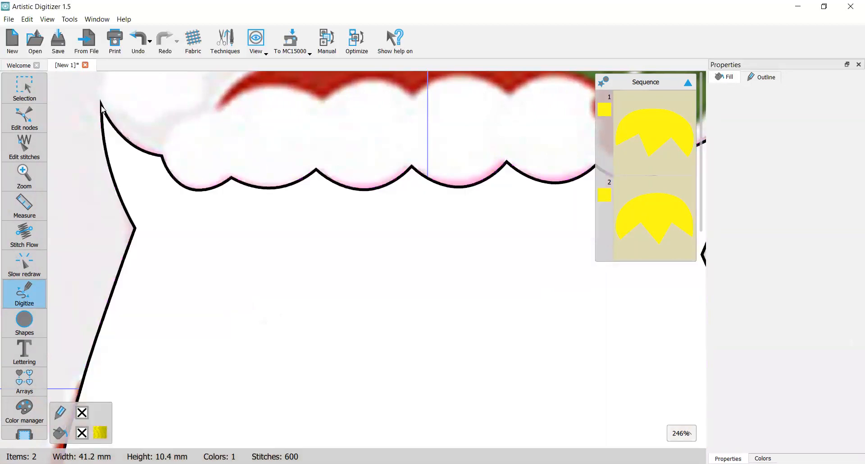
# Step: Remove the outline from the owl's body shape and set its fill to JANOME 201 Pink
pyautogui.scroll(-3, 171, 164)
pyautogui.scroll(-2, 200, 189)
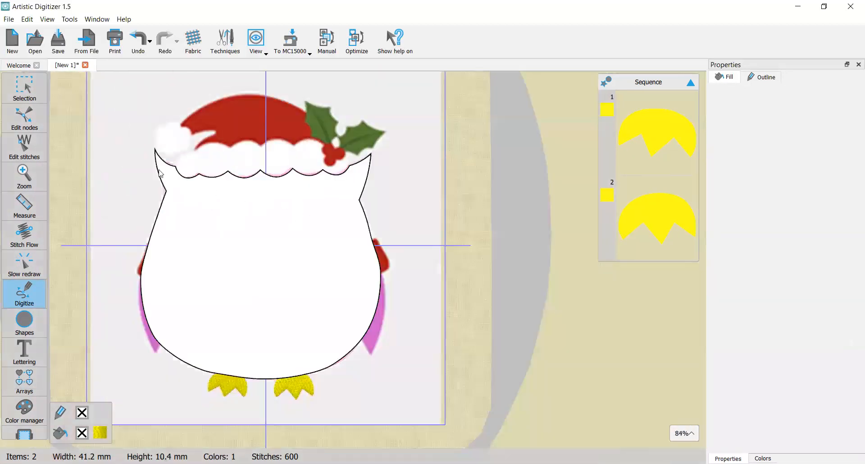
pyautogui.click(21, 90)
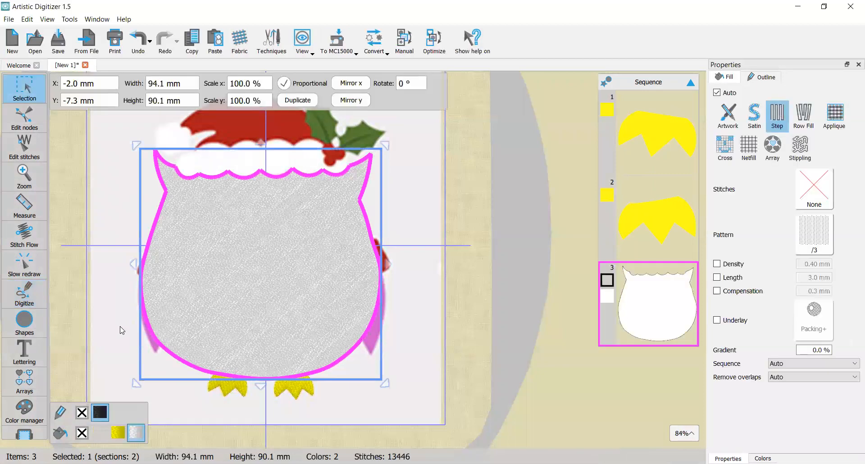
pyautogui.click(81, 416)
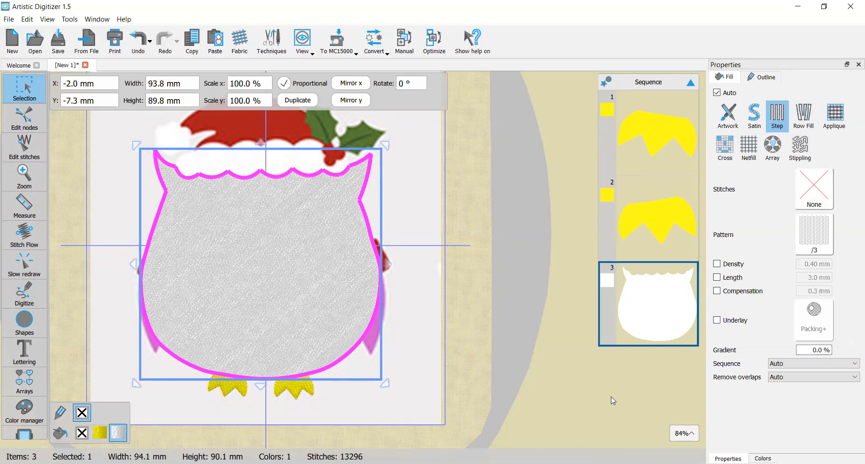
pyautogui.click(766, 458)
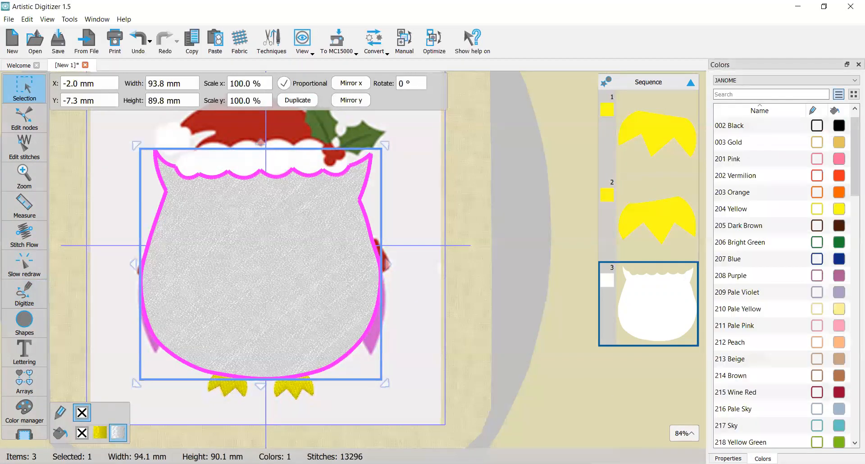
pyautogui.click(840, 161)
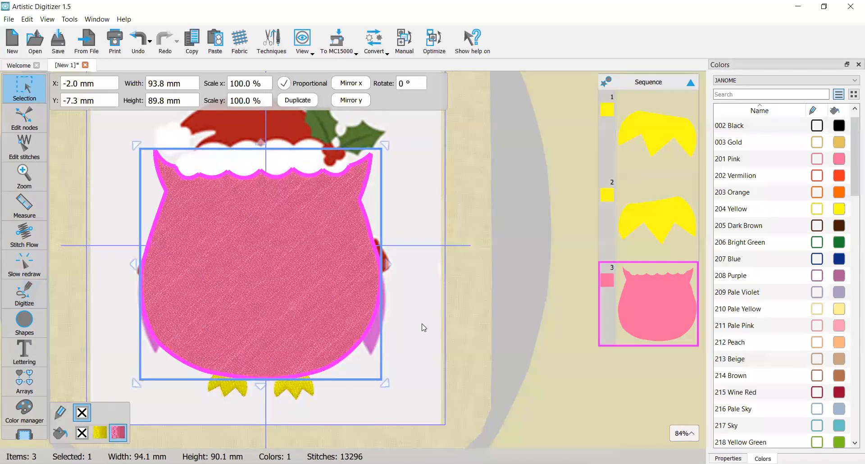
pyautogui.hscroll(-1, 424, 328)
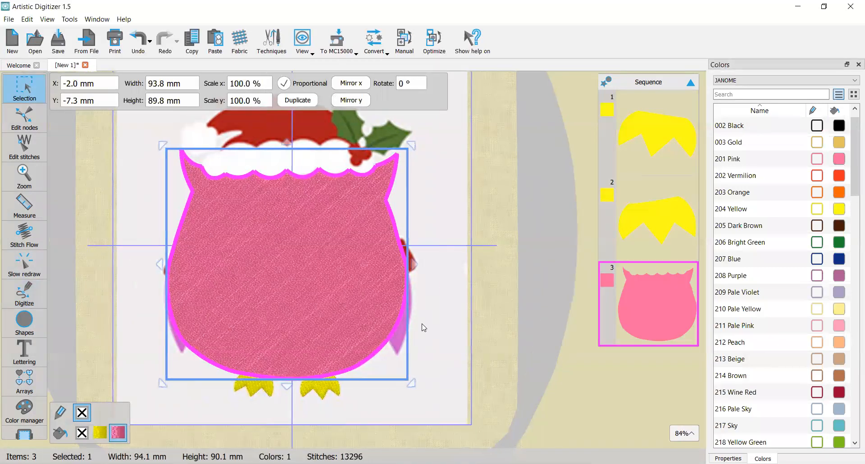
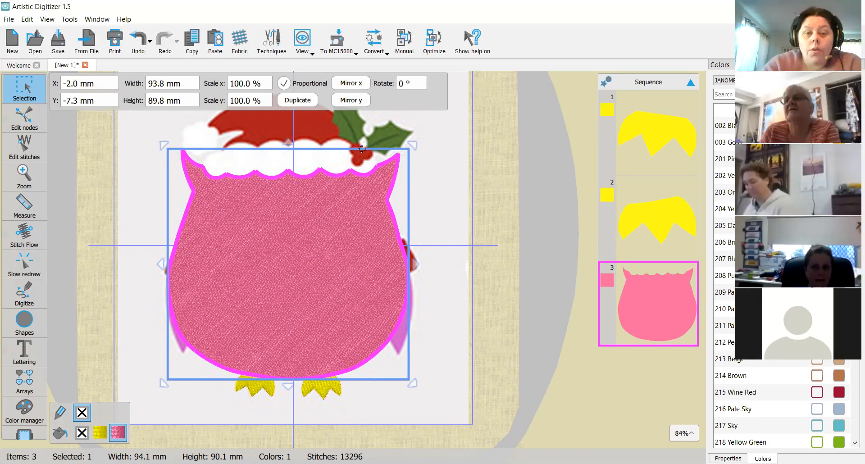
pyautogui.scroll(-1, 328, 145)
pyautogui.moveTo(329, 146); pyautogui.dragTo(402, 213)
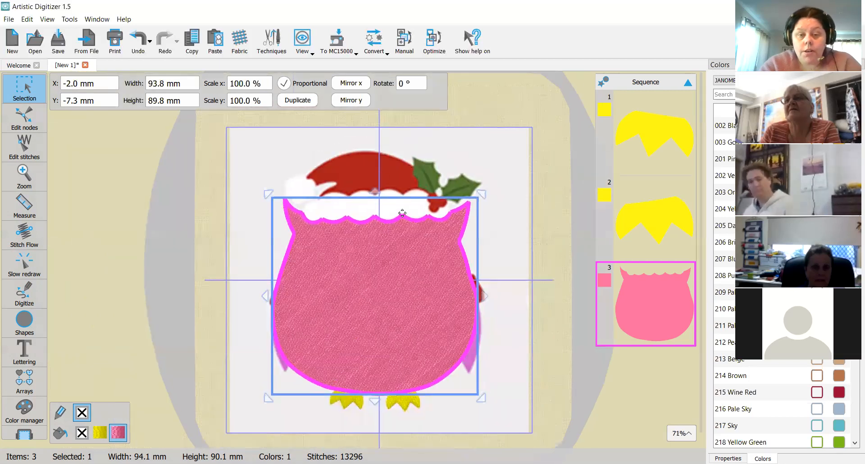
pyautogui.scroll(2, 403, 213)
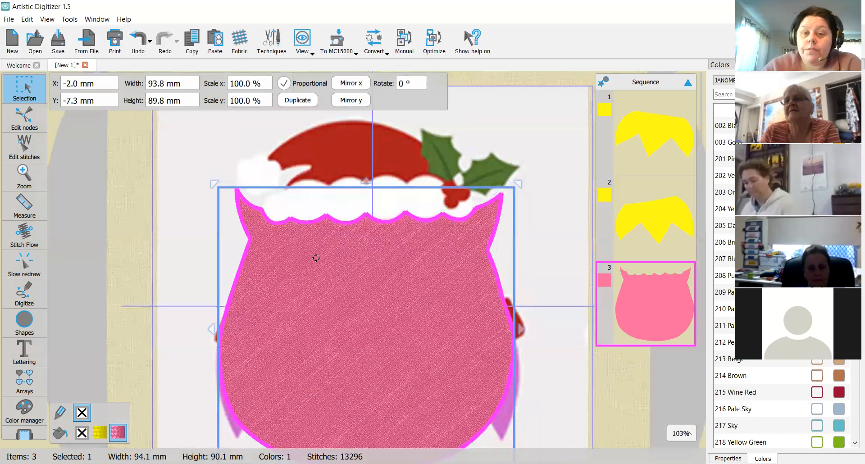
pyautogui.scroll(-1, 316, 258)
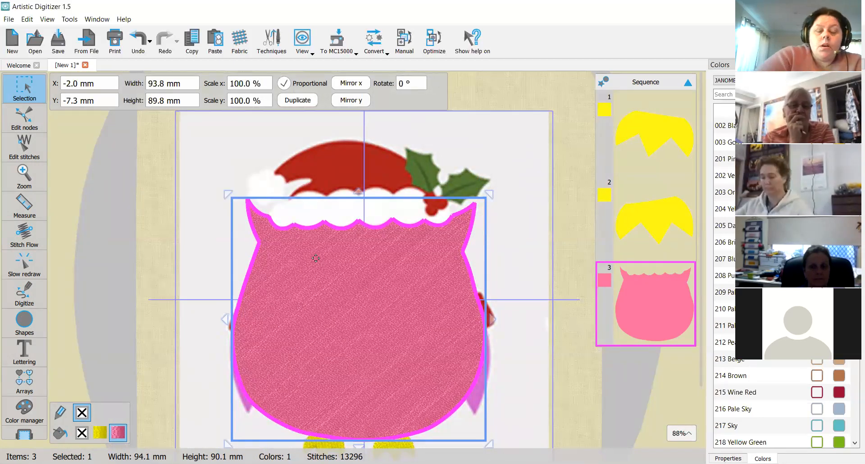
pyautogui.scroll(-2, 316, 258)
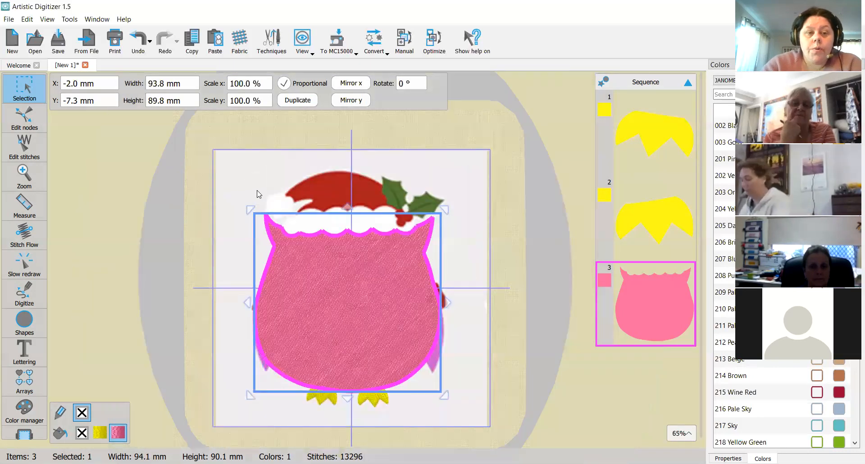
# Step: Deselect the body and display the backdrop above the embroidery
pyautogui.click(194, 195)
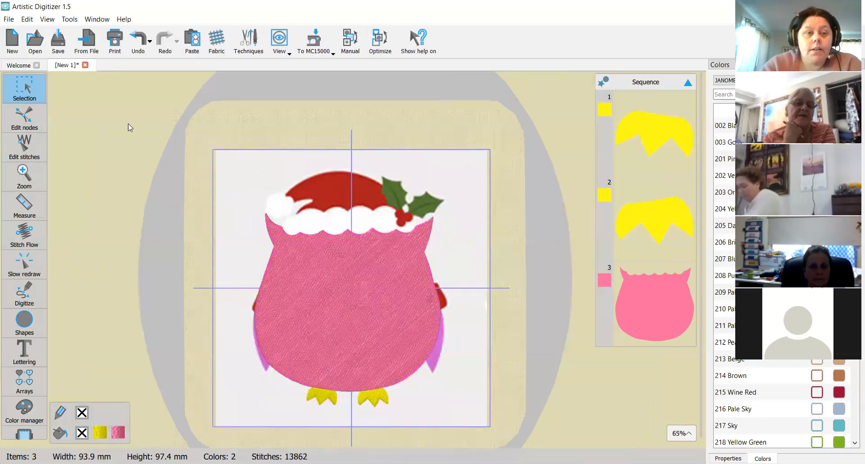
pyautogui.click(47, 19)
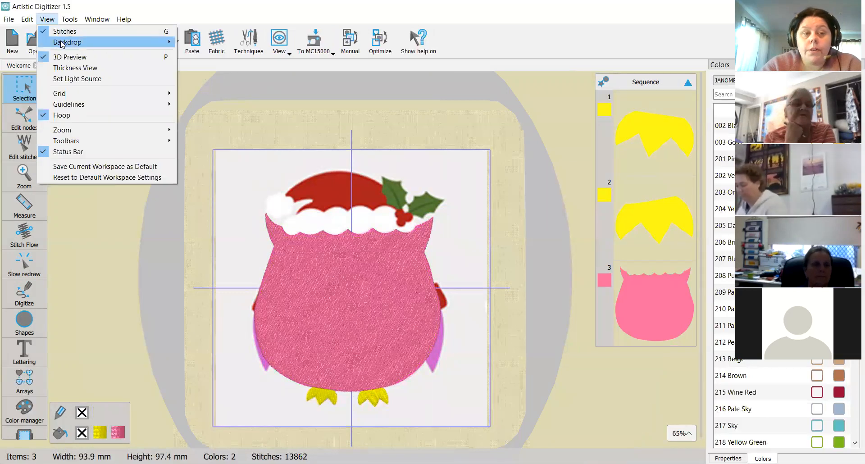
pyautogui.moveTo(62, 43)
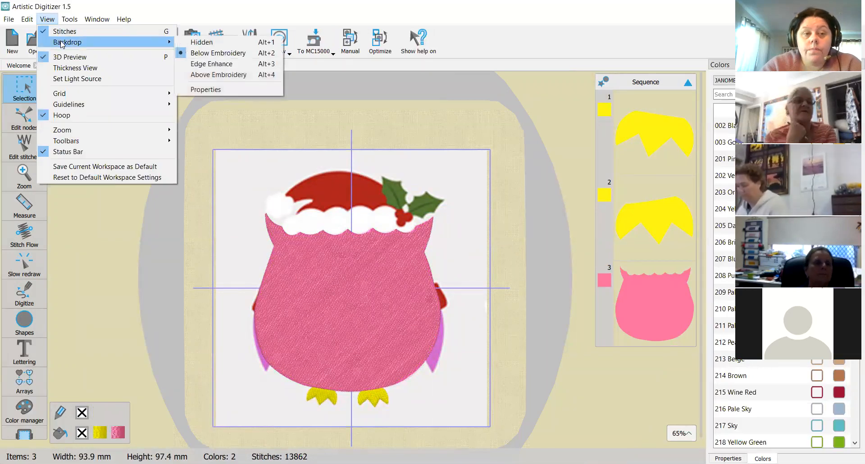
pyautogui.click(216, 75)
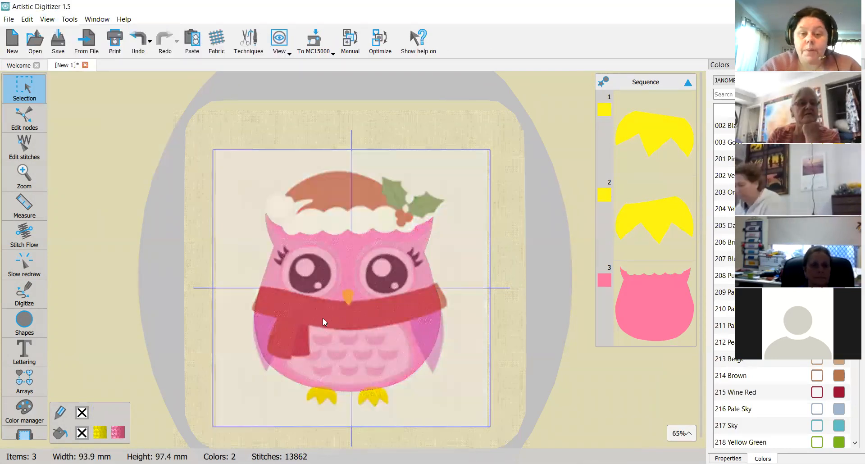
pyautogui.scroll(1, 322, 318)
pyautogui.scroll(3, 382, 252)
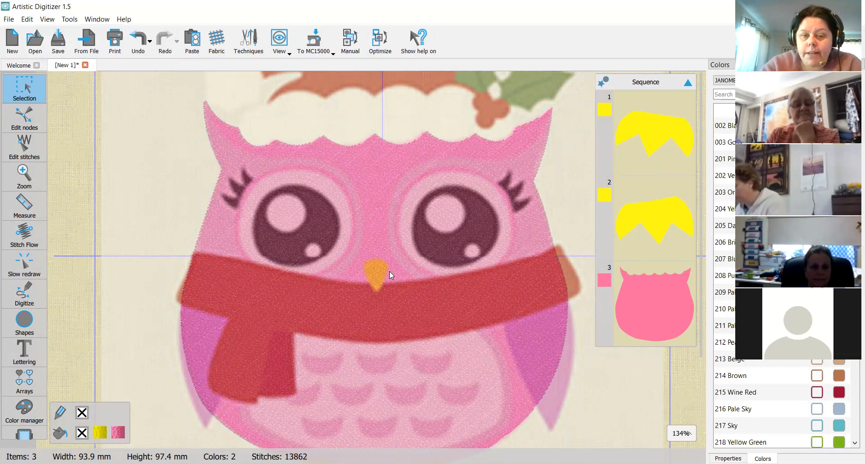
pyautogui.scroll(-1, 389, 271)
pyautogui.scroll(-1, 424, 319)
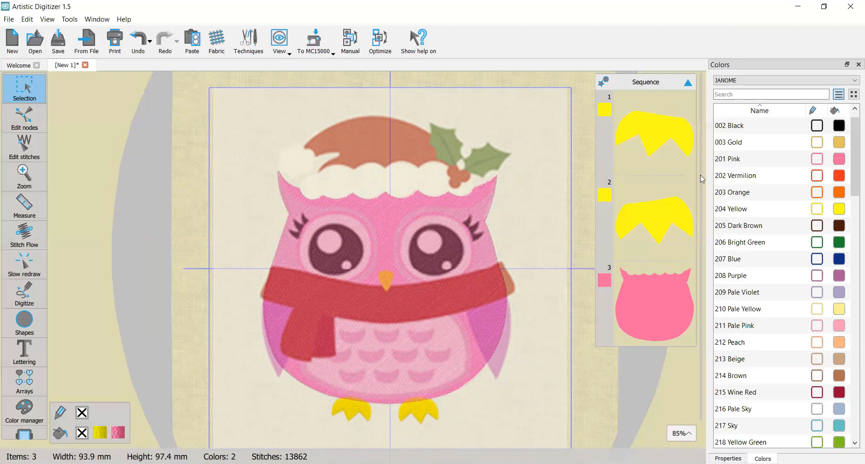
# Step: View the fill properties of the pink body shape, then deselect it
pyautogui.click(727, 458)
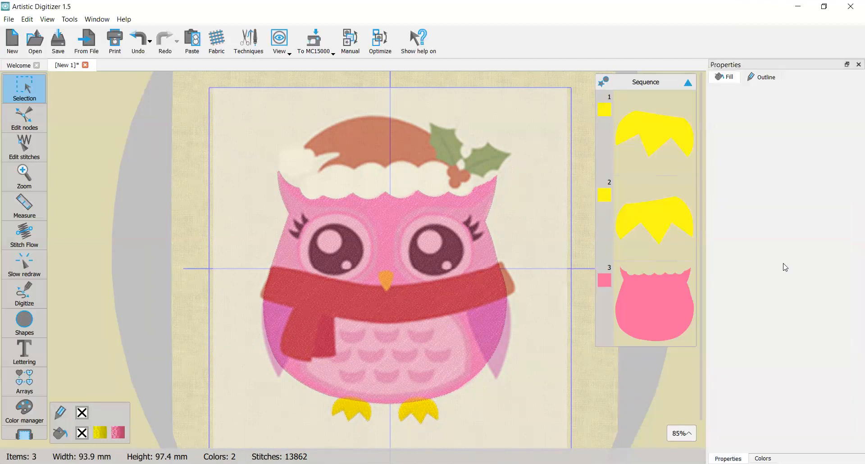
pyautogui.click(438, 229)
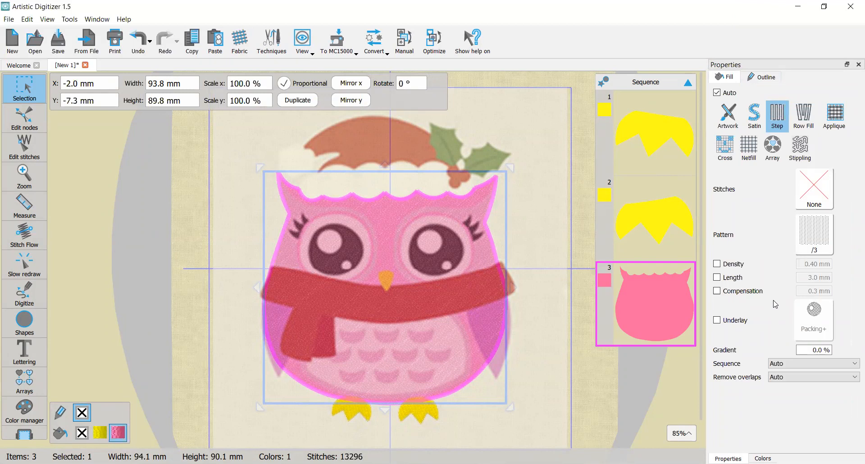
pyautogui.click(553, 238)
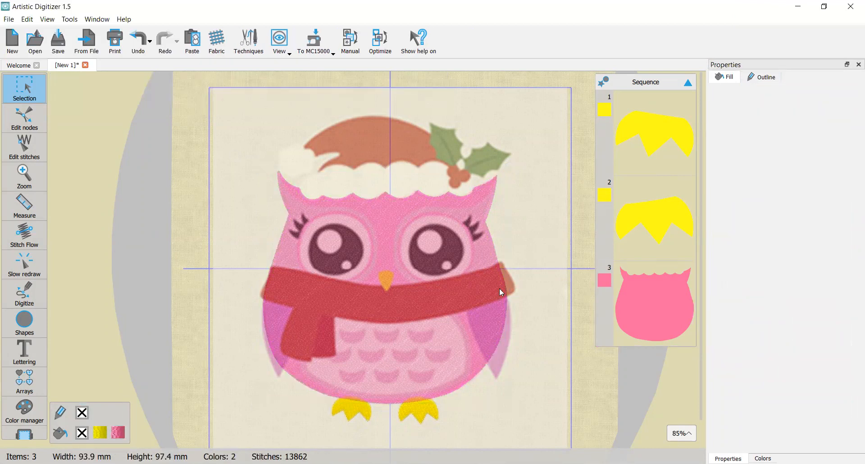
pyautogui.scroll(1, 487, 293)
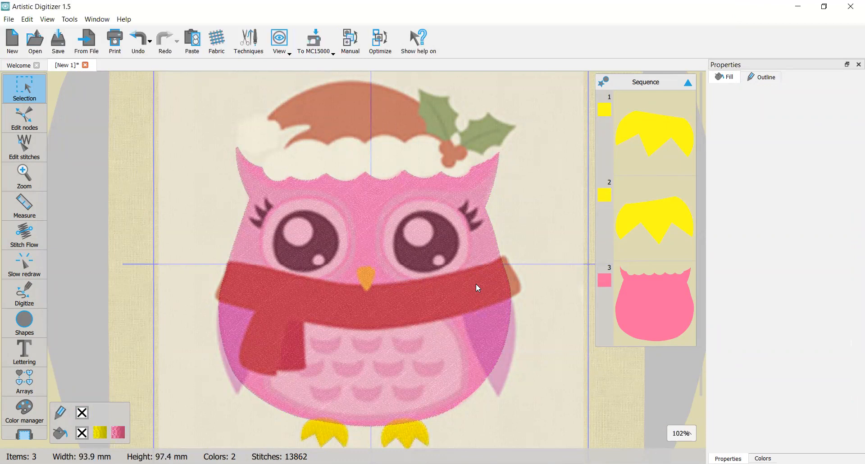
pyautogui.scroll(-3, 478, 287)
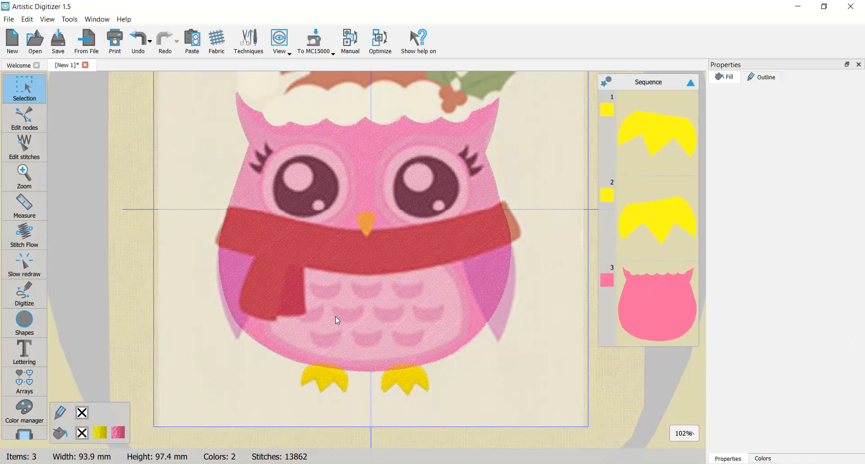
pyautogui.scroll(2, 396, 298)
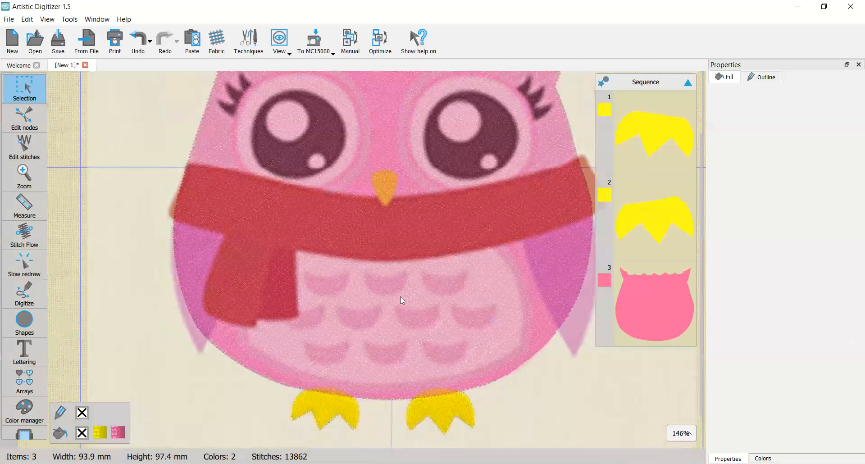
pyautogui.scroll(2, 402, 296)
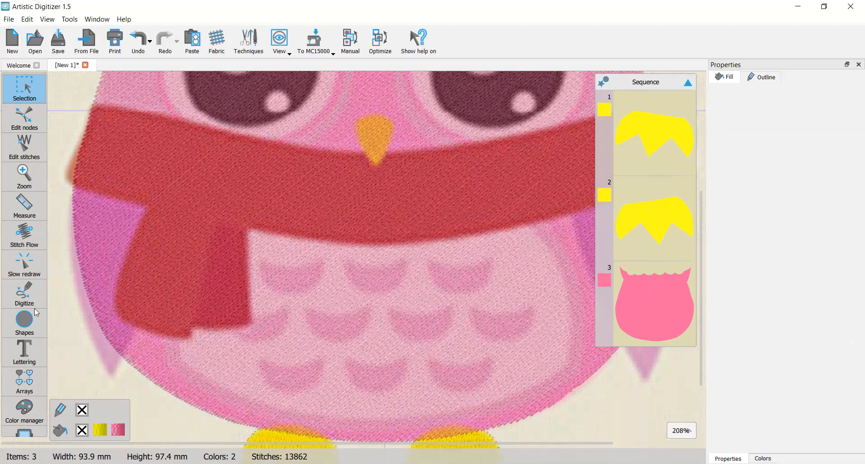
# Step: Digitize the belly patch outline along the scarf's lower edge, around the hanging scarf end and along the lower belly, removing misplaced points
pyautogui.click(25, 288)
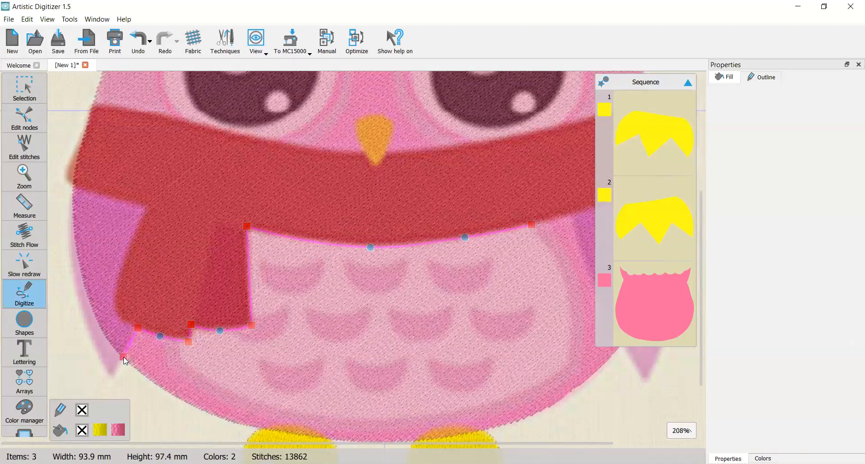
pyautogui.press('BackSpace')
pyautogui.press('BackSpace')
pyautogui.press('BackSpace')
pyautogui.scroll(2, 190, 350)
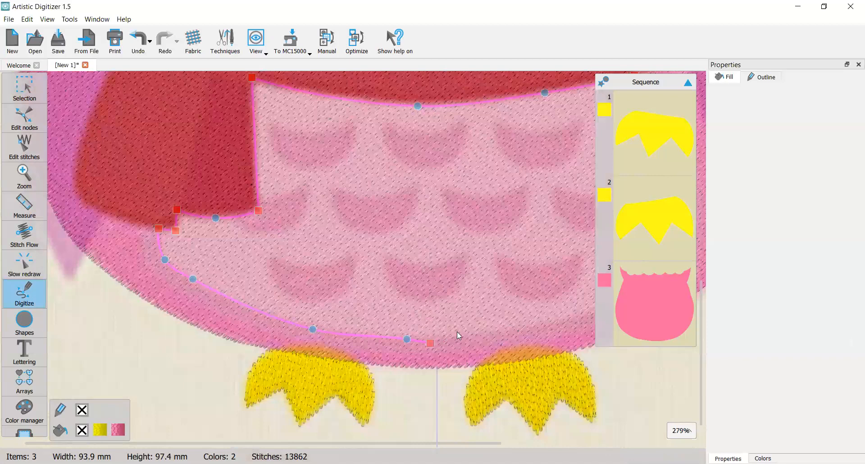
# Step: Continue the outline along the lower right and right side of the belly and close the shape at the scarf
pyautogui.scroll(-2, 418, 324)
pyautogui.click(418, 325)
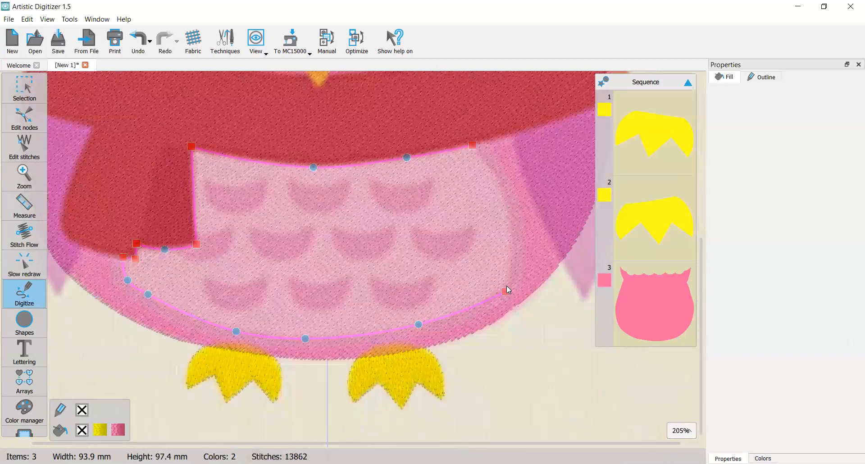
pyautogui.click(513, 226)
pyautogui.press('Return')
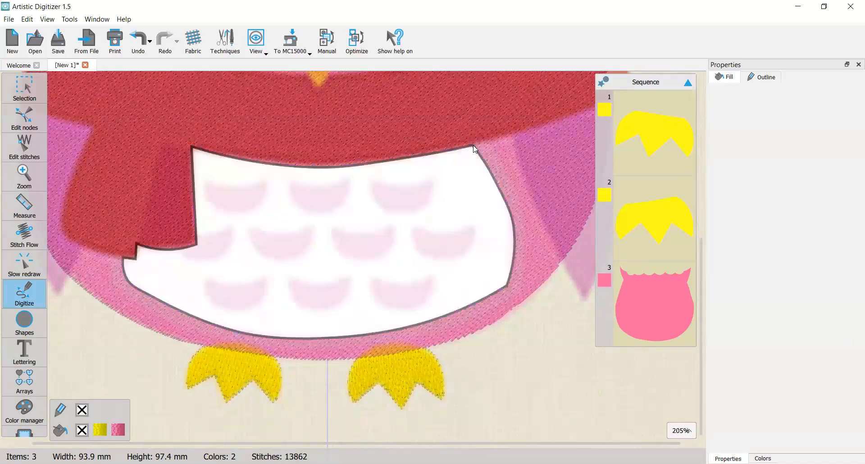
# Step: Select the belly patch and remove its outline, keeping the white fill
pyautogui.click(26, 86)
pyautogui.click(261, 271)
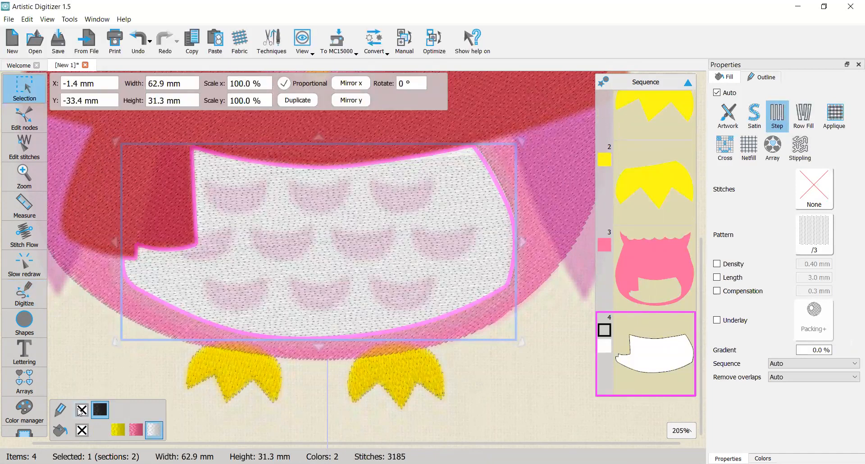
pyautogui.click(81, 411)
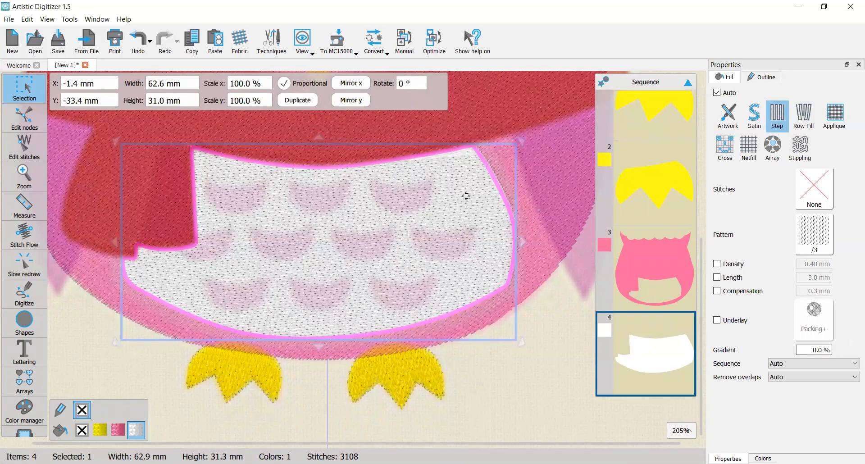
# Step: Set the belly patch's stitch direction with a diagonal Stitch Flow line from the upper middle edge to the lower left edge
pyautogui.scroll(1, 466, 191)
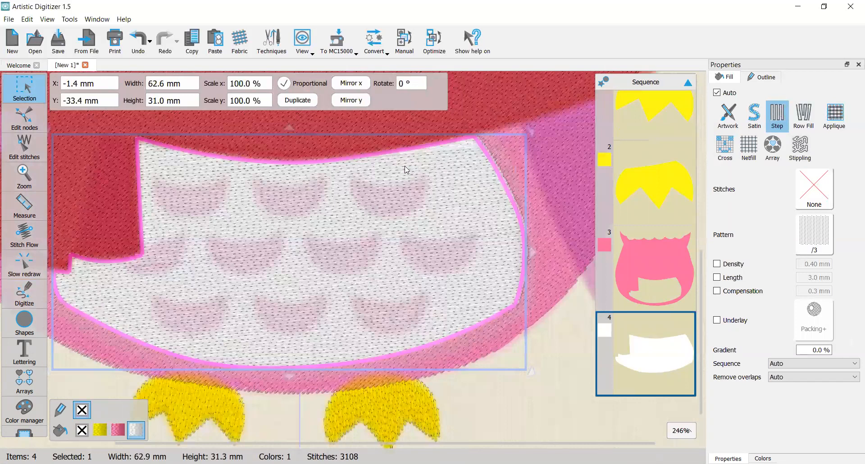
pyautogui.scroll(-3, 404, 165)
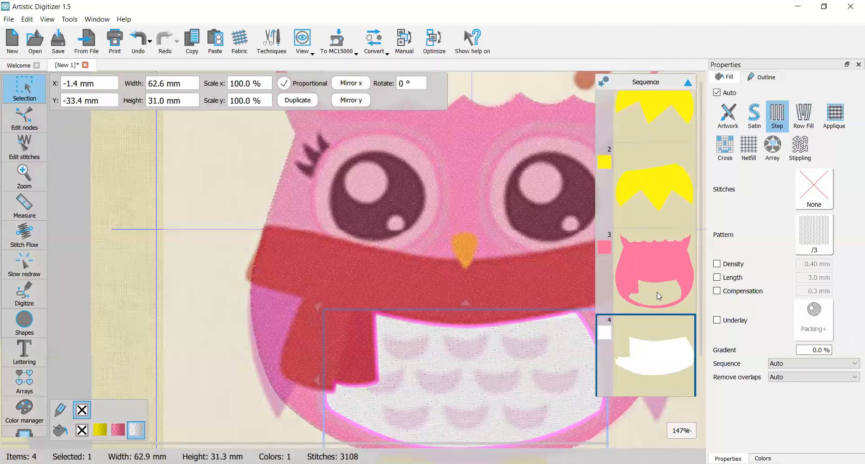
pyautogui.scroll(-1, 657, 292)
pyautogui.scroll(-1, 561, 280)
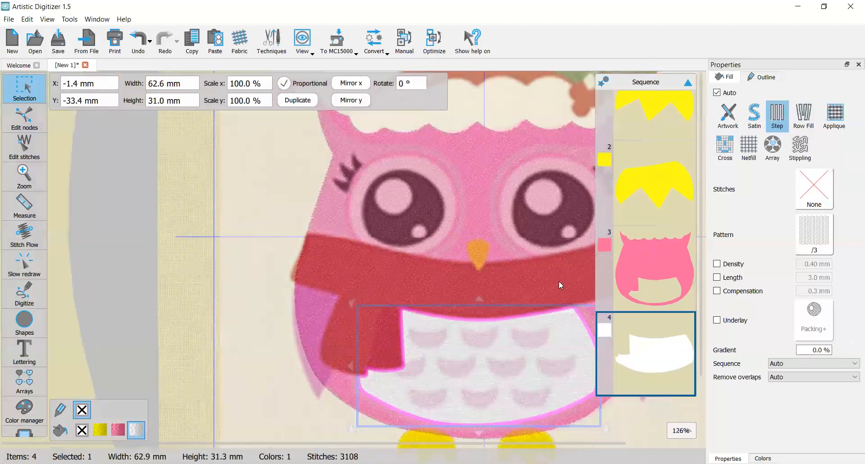
pyautogui.scroll(-2, 514, 275)
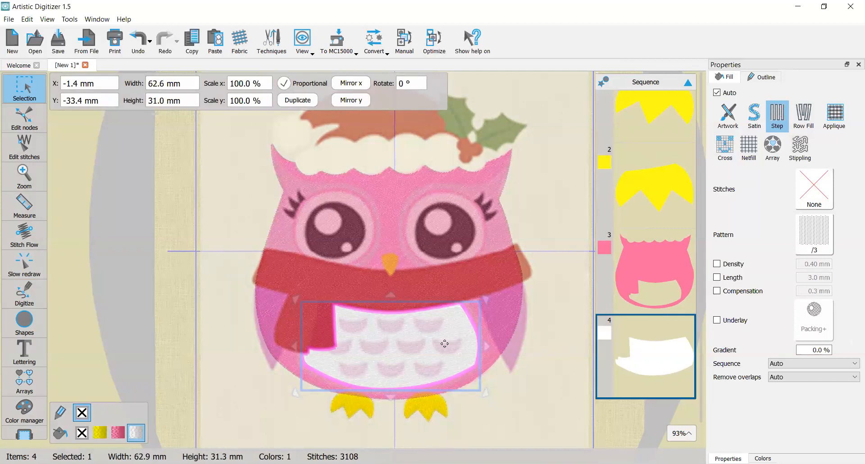
pyautogui.scroll(3, 444, 343)
pyautogui.scroll(1, 455, 345)
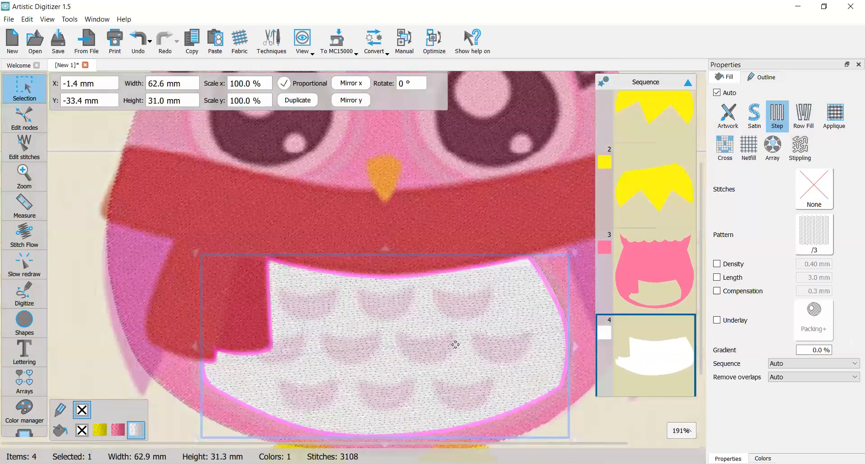
pyautogui.scroll(2, 455, 345)
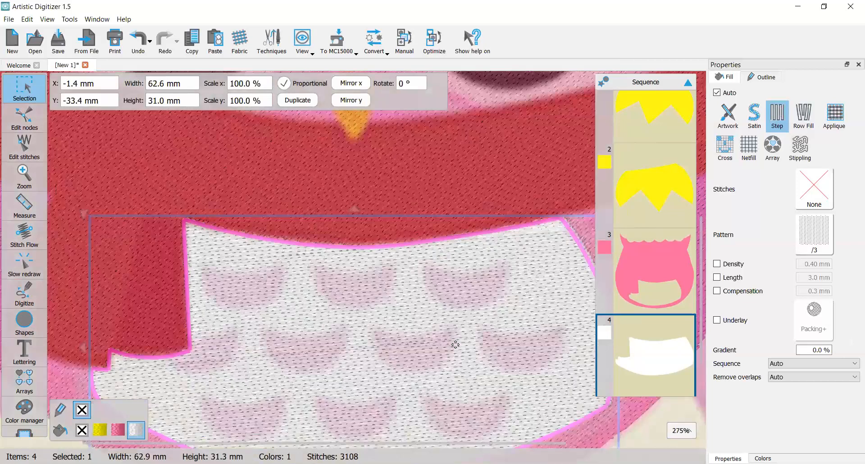
pyautogui.scroll(1, 466, 292)
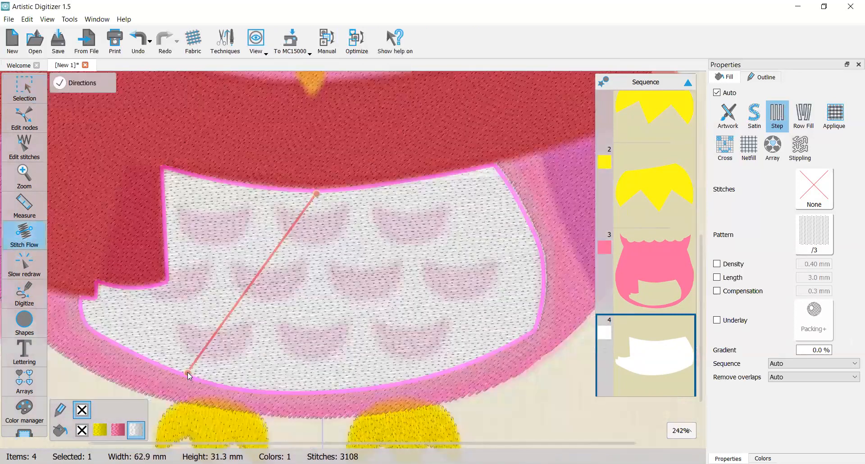
pyautogui.moveTo(178, 366); pyautogui.dragTo(172, 364)
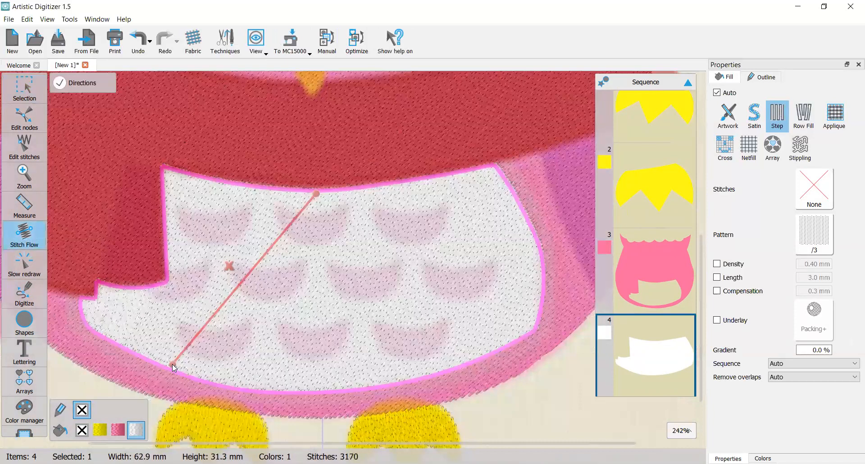
pyautogui.scroll(3, 485, 285)
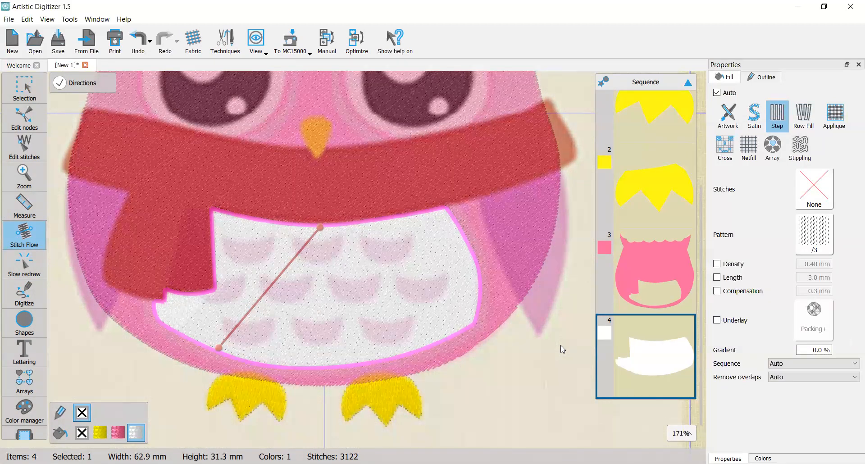
# Step: Browse the fabric presets in the Normal category, try Corduroy, and leave without applying a choice
pyautogui.click(193, 39)
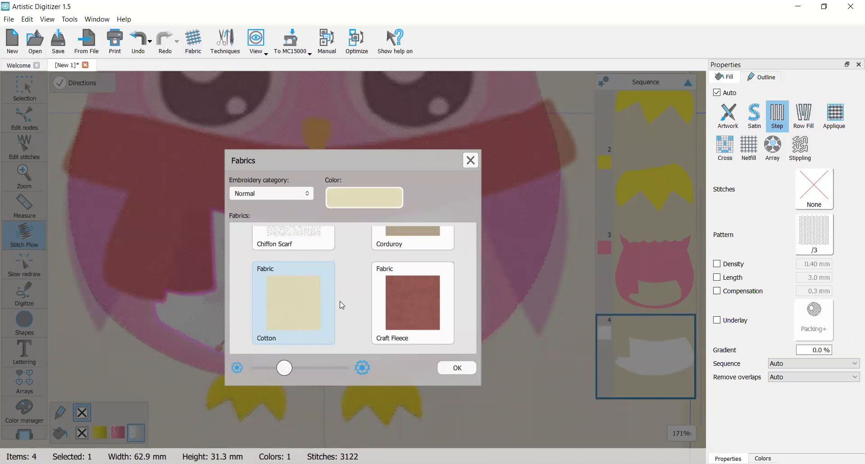
pyautogui.click(404, 242)
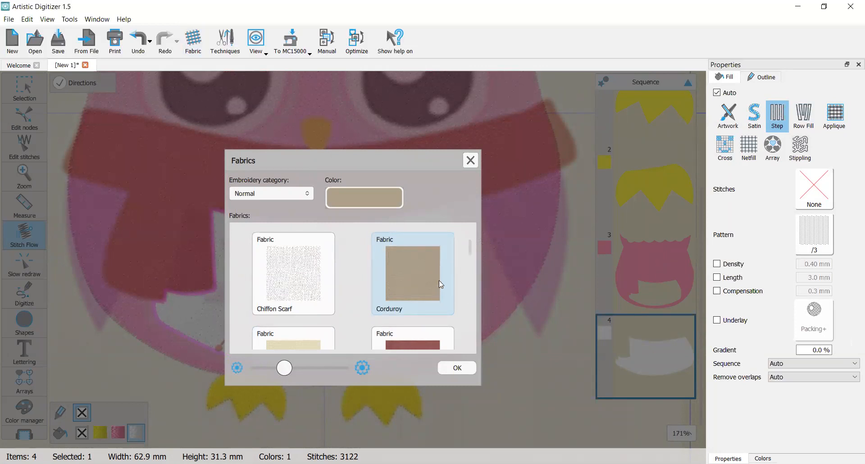
pyautogui.scroll(-2, 438, 280)
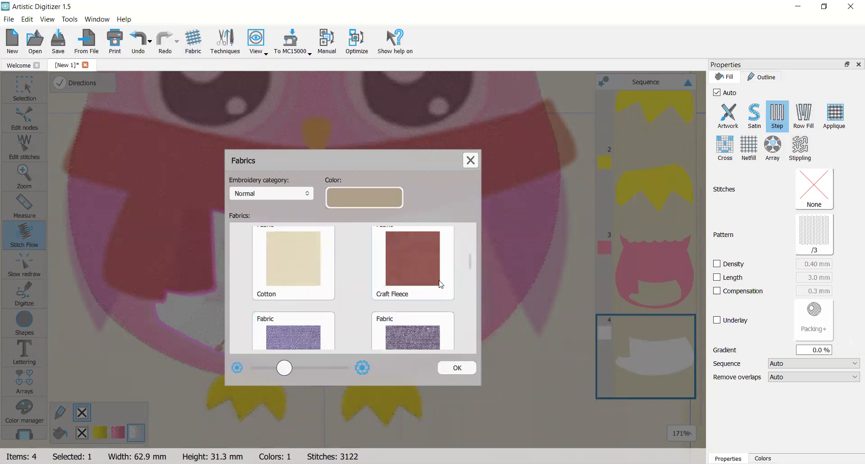
pyautogui.click(469, 161)
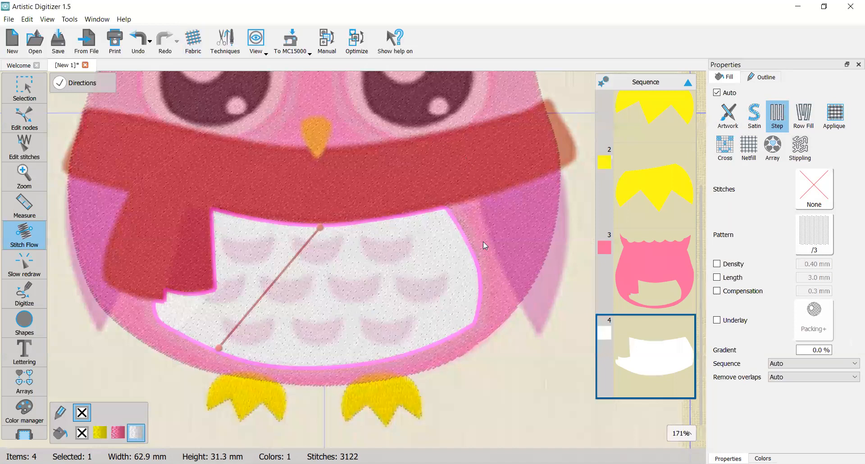
# Step: Enable underlay for the white belly fill with the Packing+ type
pyautogui.click(468, 287)
pyautogui.click(475, 254)
pyautogui.click(717, 320)
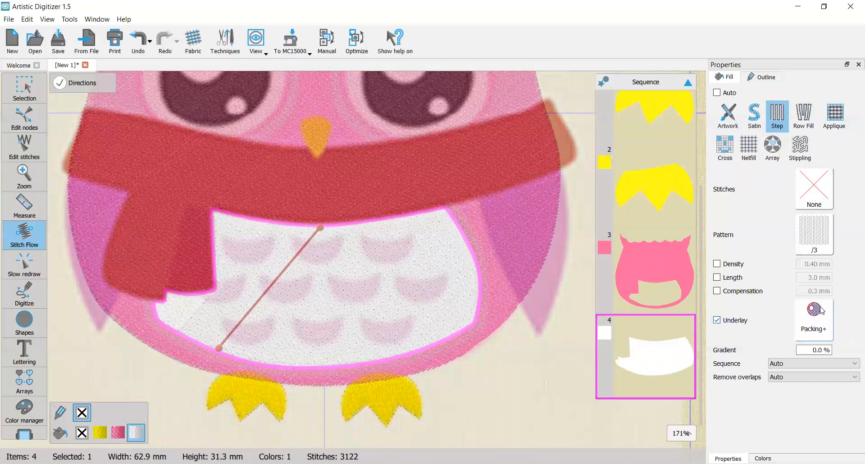
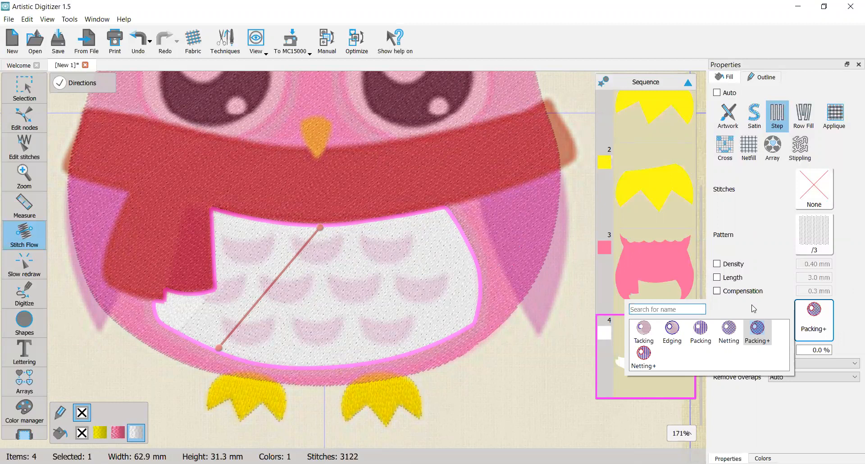
pyautogui.click(757, 332)
pyautogui.click(715, 47)
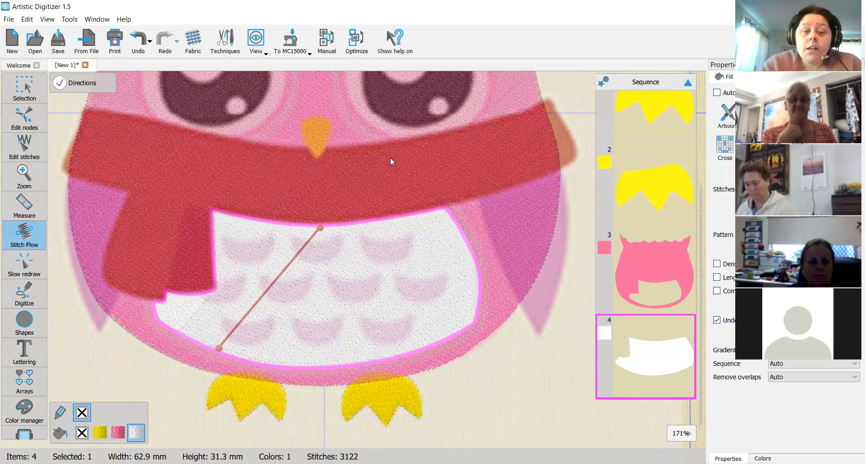
# Step: Leave Stitch Flow for the Selection tool and deselect the belly patch
pyautogui.scroll(2, 370, 250)
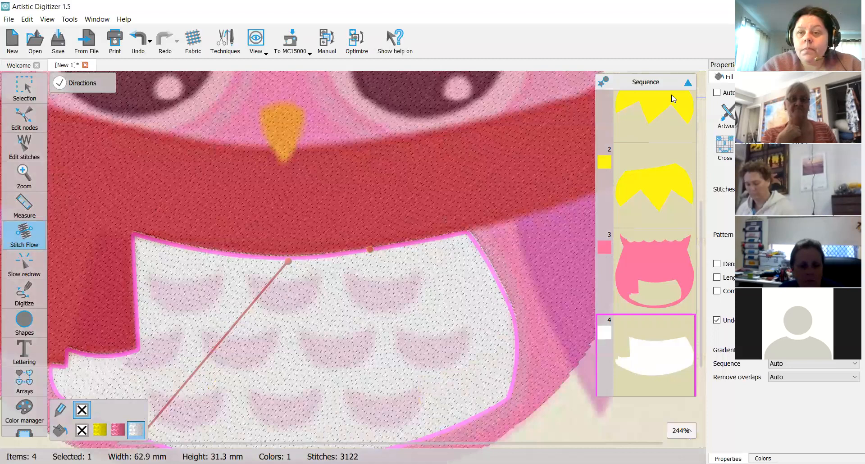
pyautogui.scroll(-3, 671, 95)
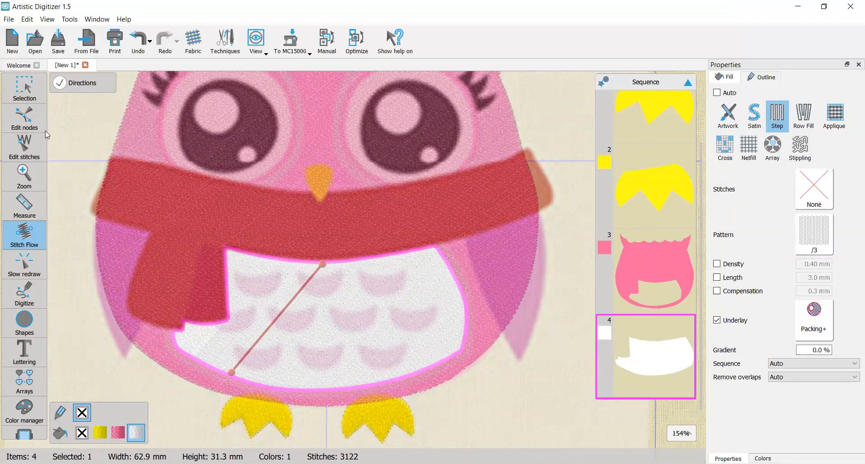
pyautogui.click(25, 90)
pyautogui.click(556, 181)
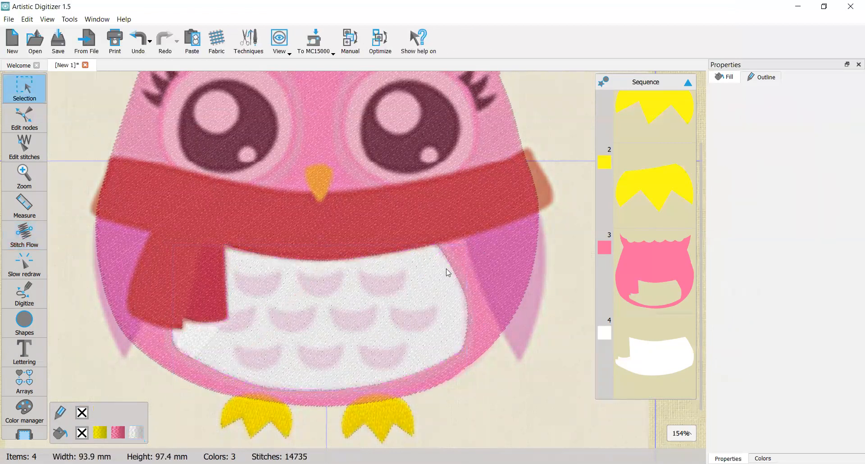
pyautogui.scroll(-1, 425, 279)
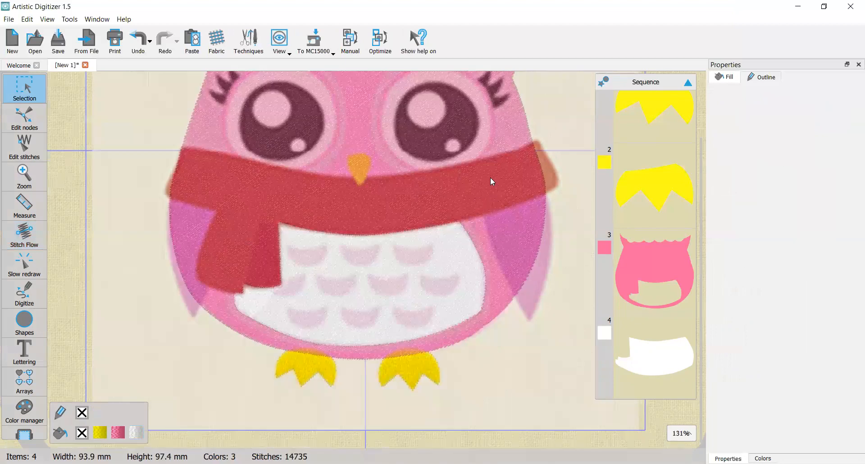
# Step: Select the white belly patch and examine the owl's body edge, eyelashes, right ear and hat brim against the backdrop
pyautogui.click(486, 239)
pyautogui.scroll(-2, 486, 239)
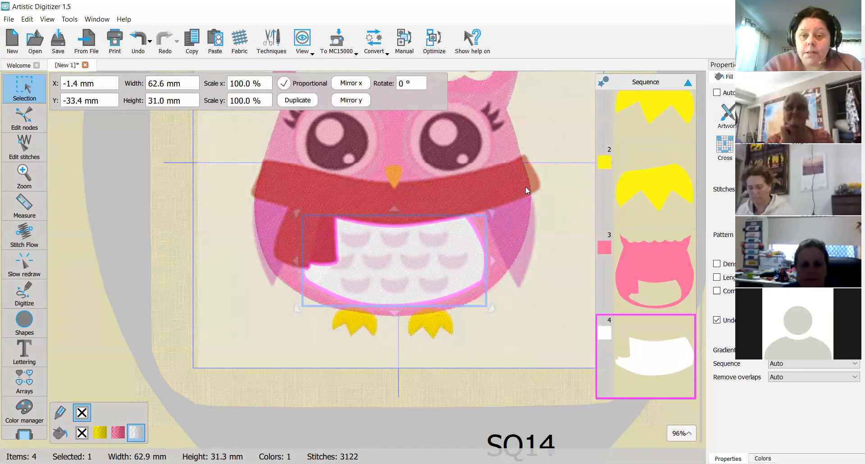
pyautogui.hscroll(1, 536, 190)
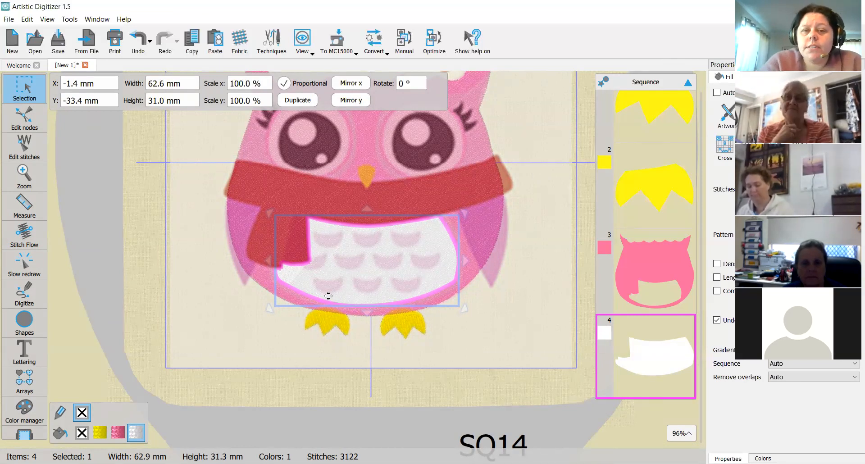
pyautogui.scroll(-1, 427, 208)
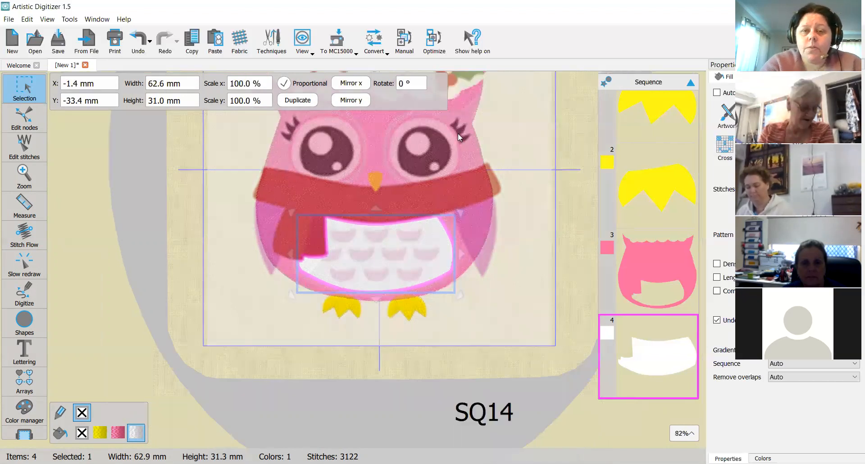
pyautogui.scroll(-1, 457, 133)
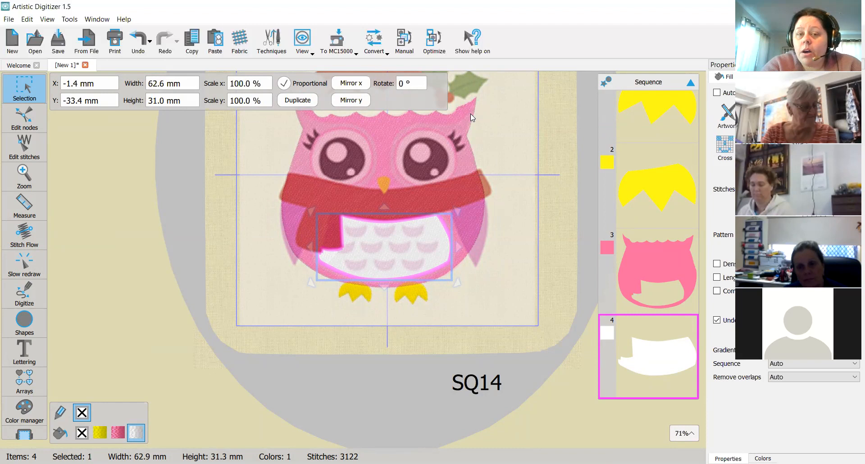
pyautogui.scroll(5, 468, 119)
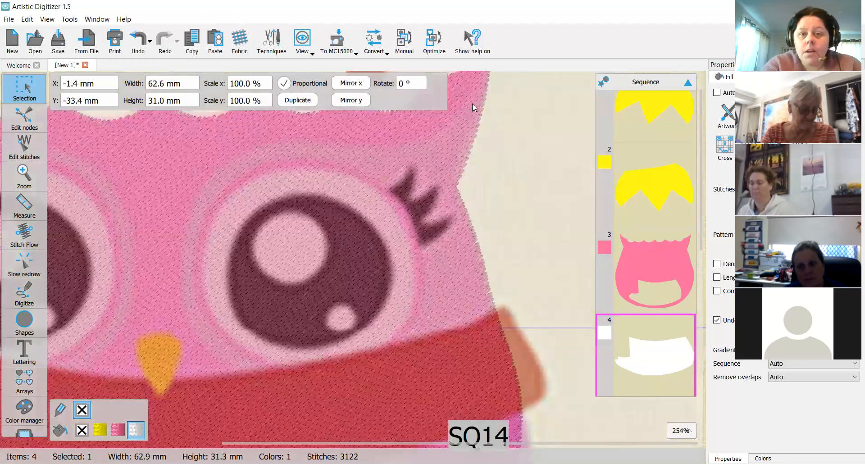
pyautogui.scroll(2, 473, 106)
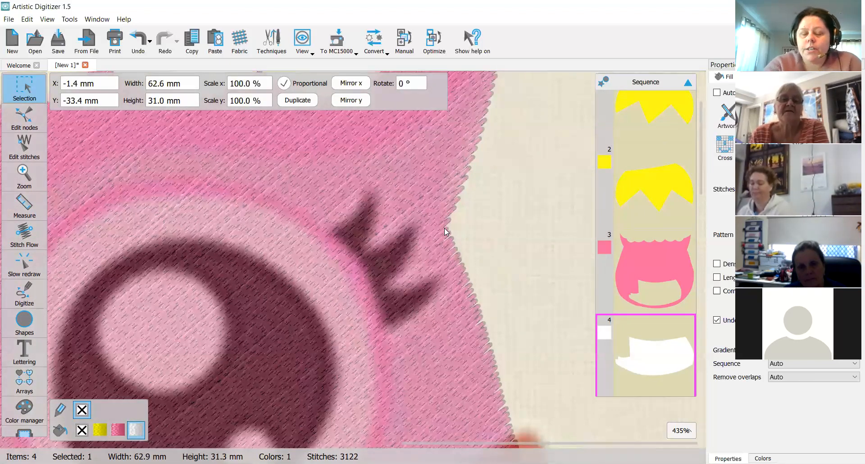
pyautogui.scroll(-5, 394, 211)
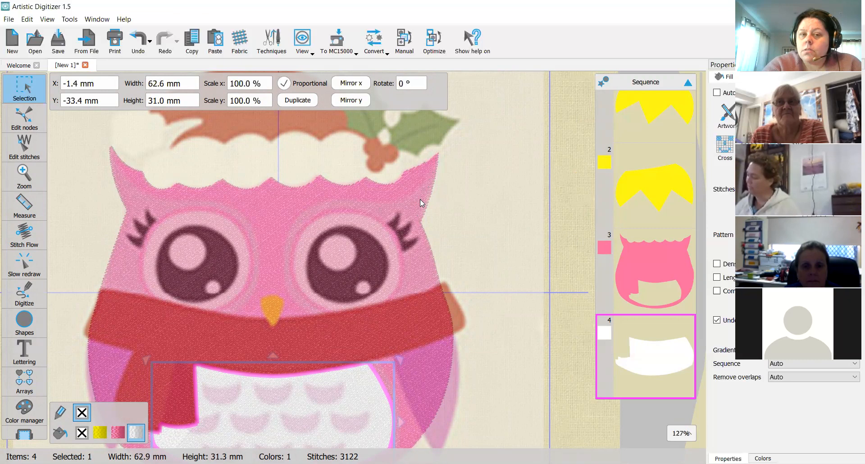
pyautogui.scroll(1, 406, 166)
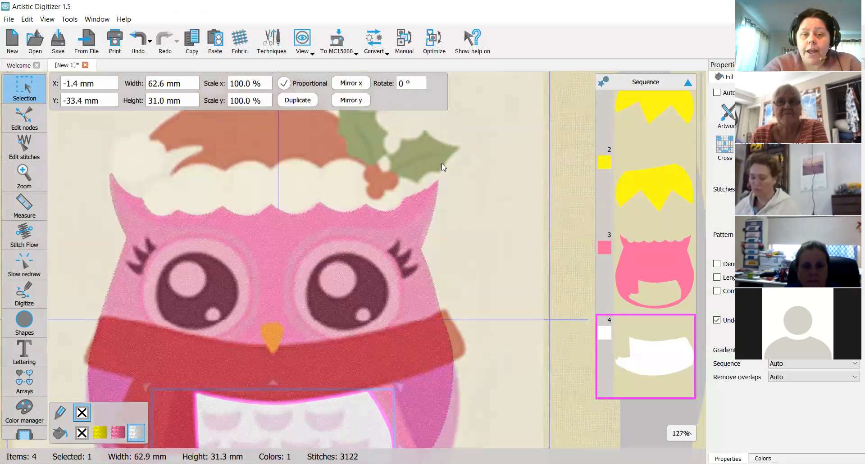
pyautogui.hscroll(-1, 412, 163)
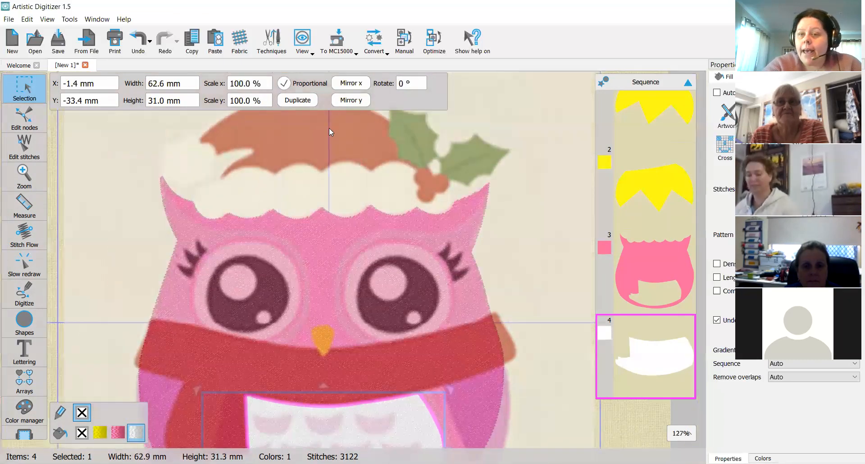
# Step: Examine the owl design from the hat and eyes down to the belly and feet against the backdrop
pyautogui.hscroll(-1, 400, 142)
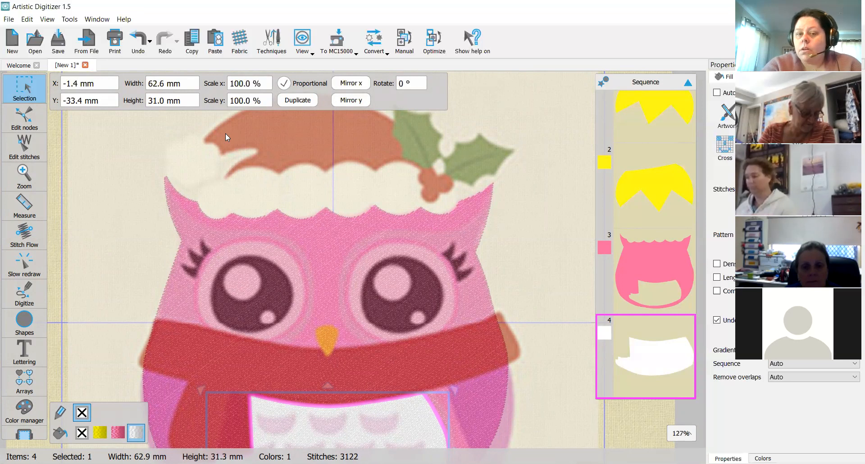
pyautogui.scroll(-1, 384, 262)
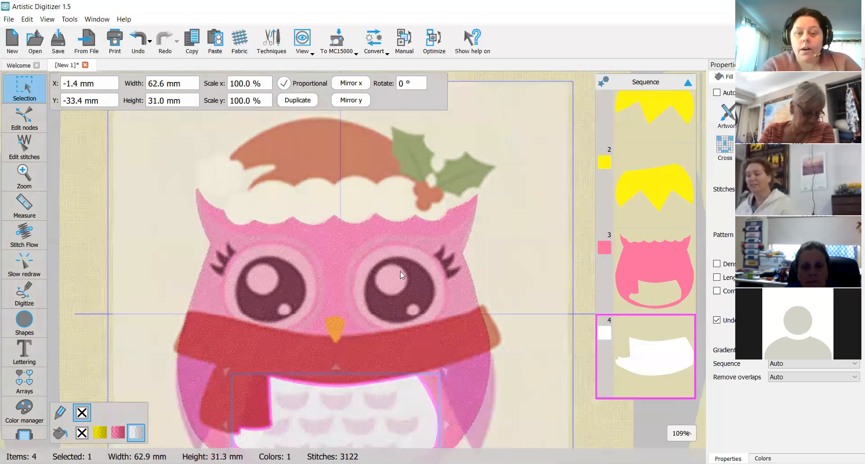
pyautogui.scroll(-1, 407, 274)
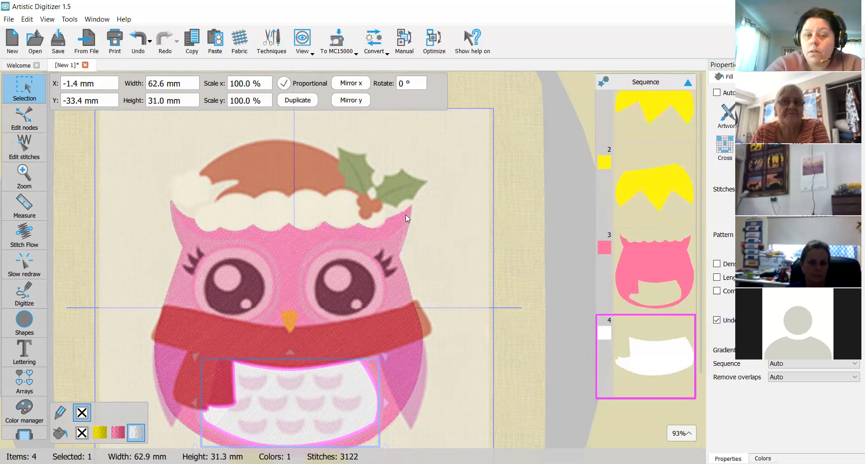
pyautogui.hscroll(2, 375, 254)
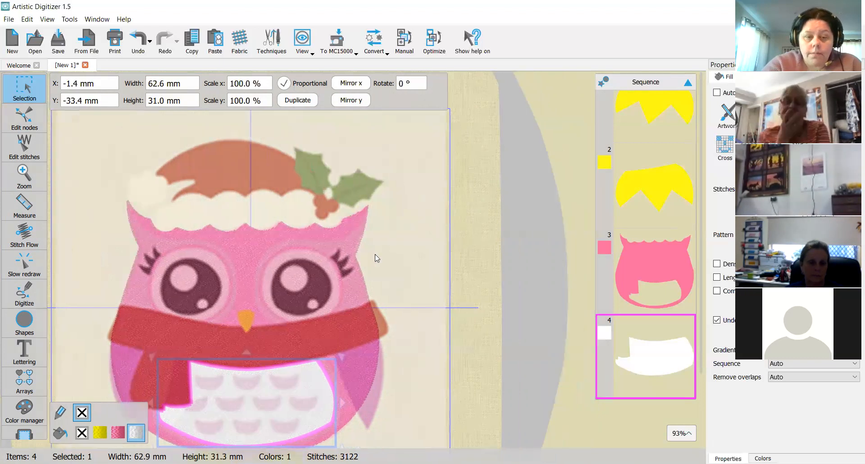
pyautogui.hscroll(1, 375, 254)
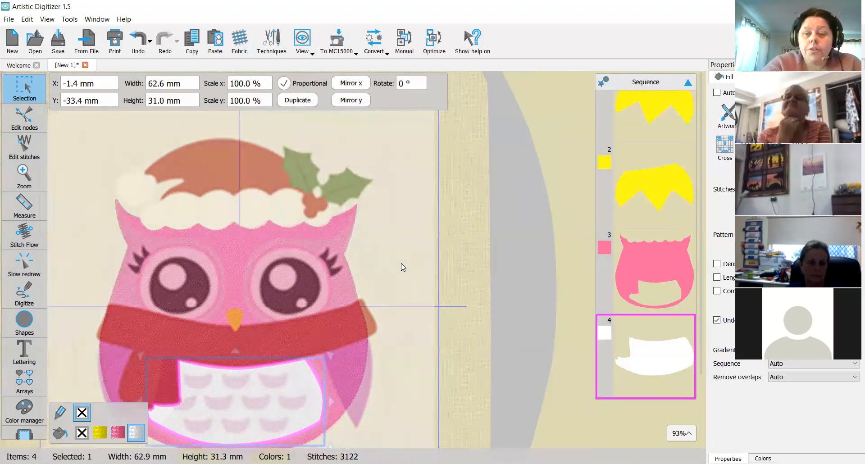
pyautogui.scroll(-2, 401, 263)
pyautogui.hscroll(-4, 401, 263)
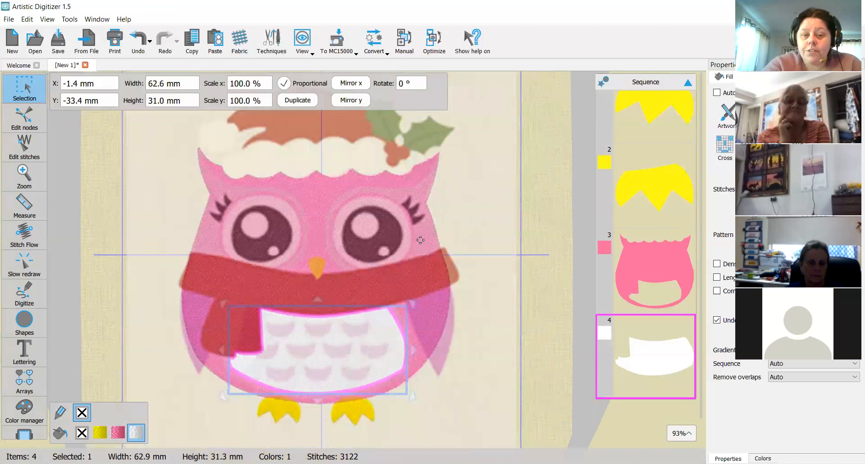
pyautogui.hscroll(-3, 656, 106)
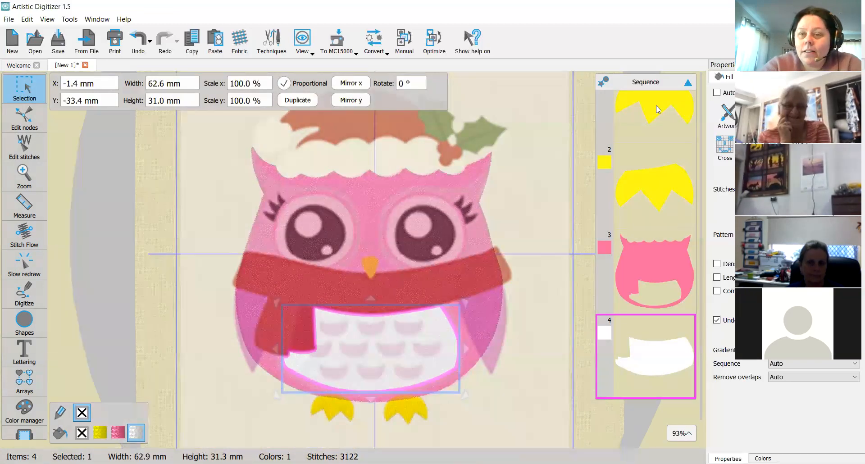
# Step: Enable a compensation of 0.3 mm for the white belly fill and check its edge against the pink body
pyautogui.click(716, 291)
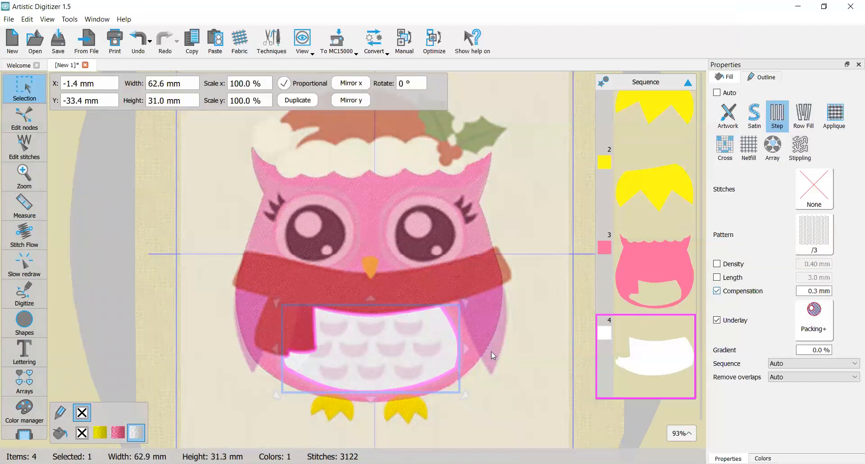
pyautogui.scroll(2, 449, 332)
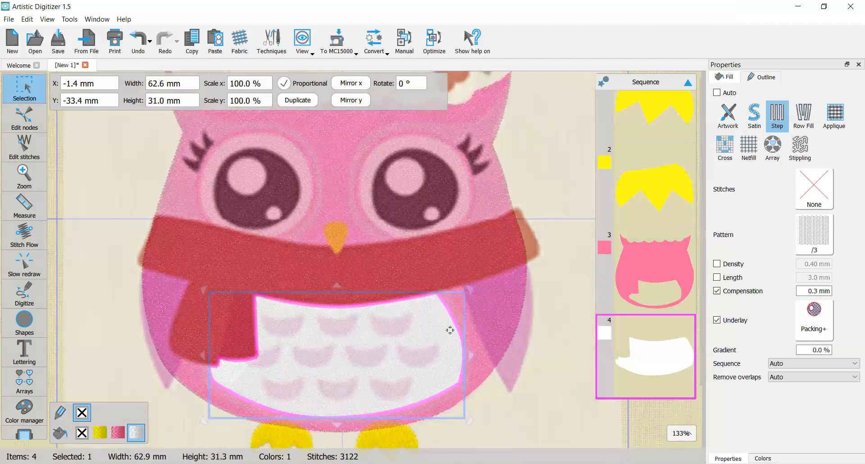
pyautogui.scroll(1, 467, 282)
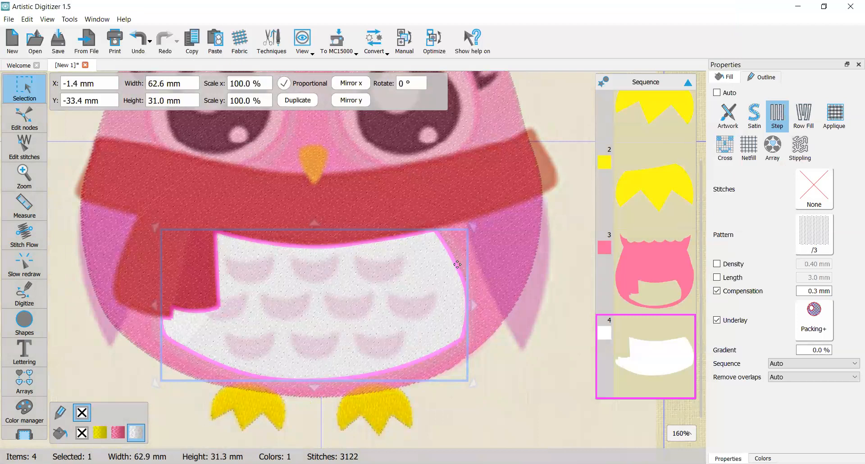
pyautogui.scroll(2, 457, 264)
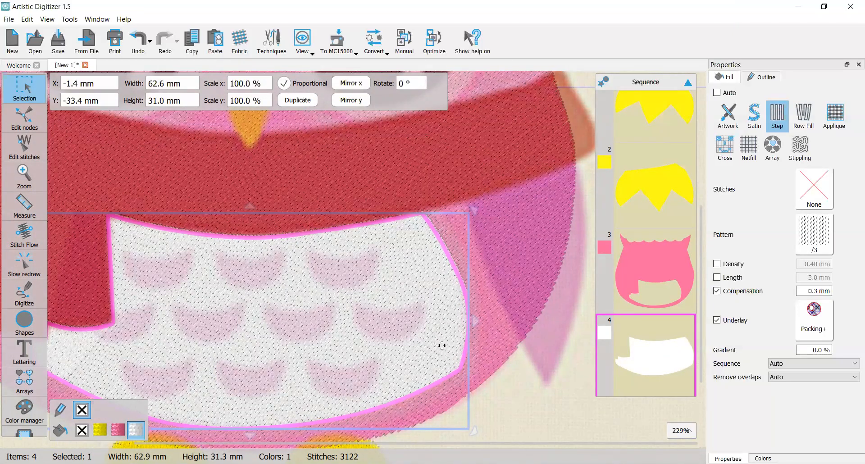
pyautogui.scroll(-2, 440, 341)
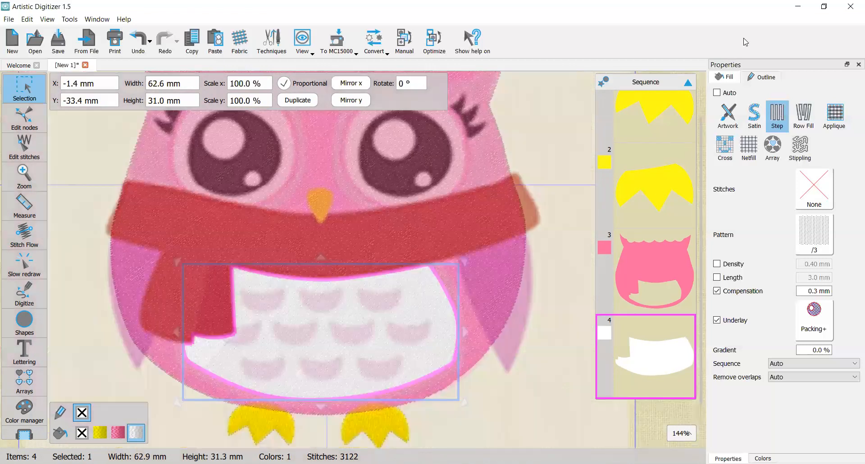
pyautogui.hscroll(-2, 470, 296)
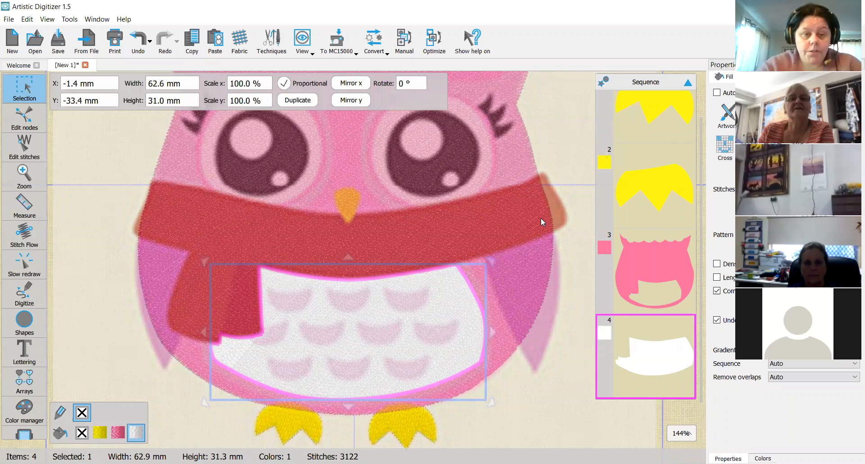
# Step: Digitize the lowest eyelash beside the owl's left-hand eye as a closed curved shape, about 4.4 by 3.7 mm
pyautogui.scroll(2, 505, 239)
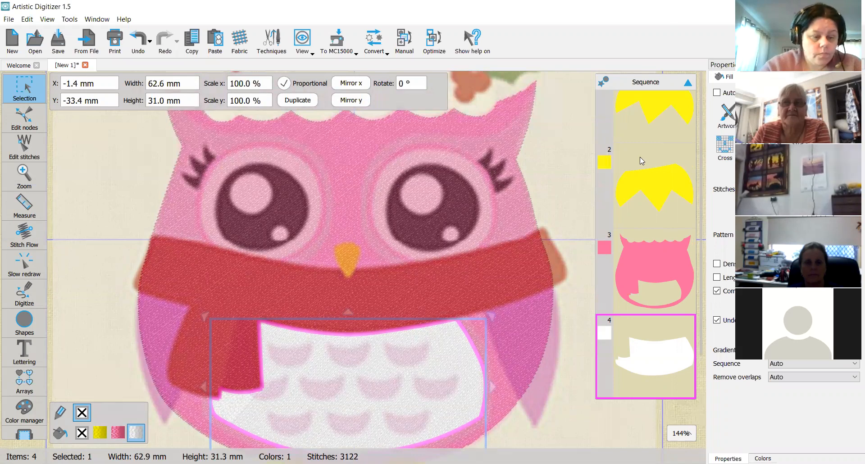
pyautogui.scroll(3, 267, 253)
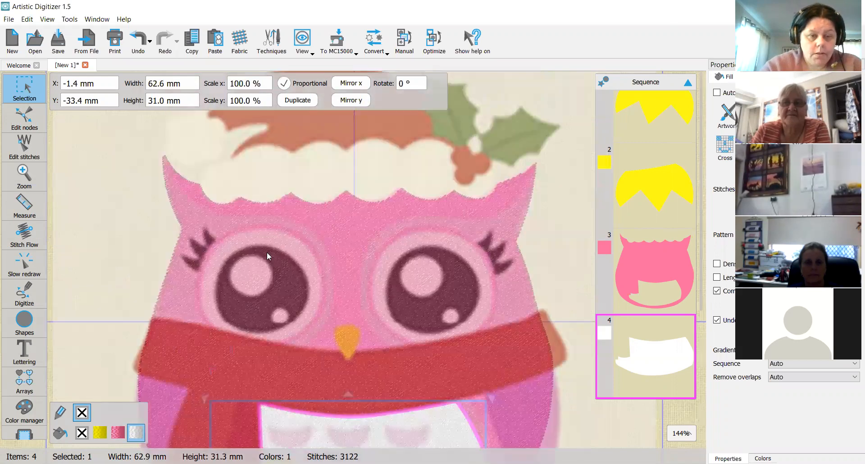
pyautogui.keyDown('ctrl'); pyautogui.scroll(1, 290, 258); pyautogui.keyUp('ctrl')
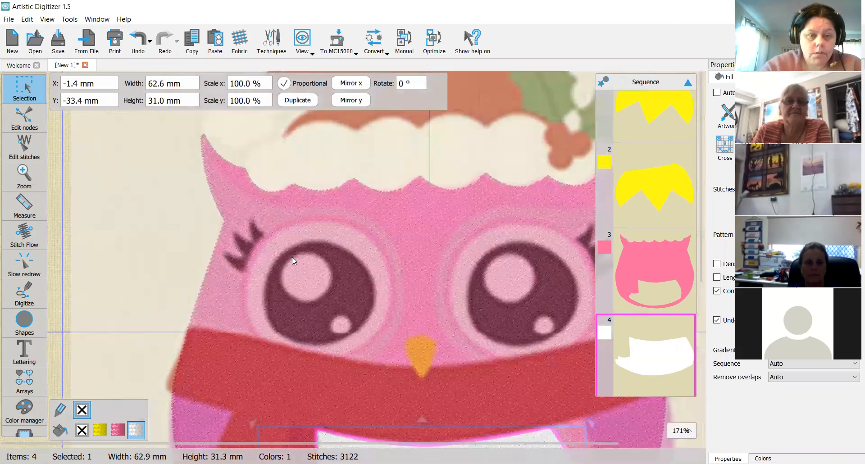
pyautogui.keyDown('ctrl'); pyautogui.scroll(4, 292, 260); pyautogui.keyUp('ctrl')
pyautogui.moveTo(292, 257); pyautogui.dragTo(201, 130)
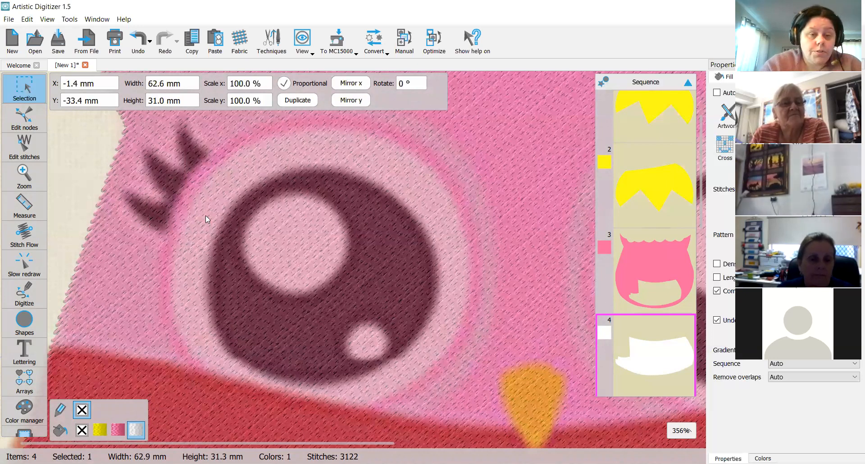
pyautogui.scroll(2, 90, 261)
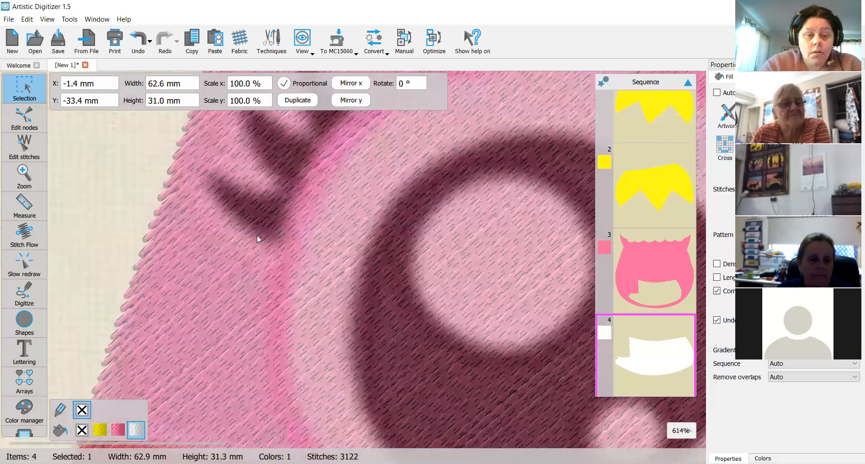
pyautogui.click(205, 171)
pyautogui.click(241, 195)
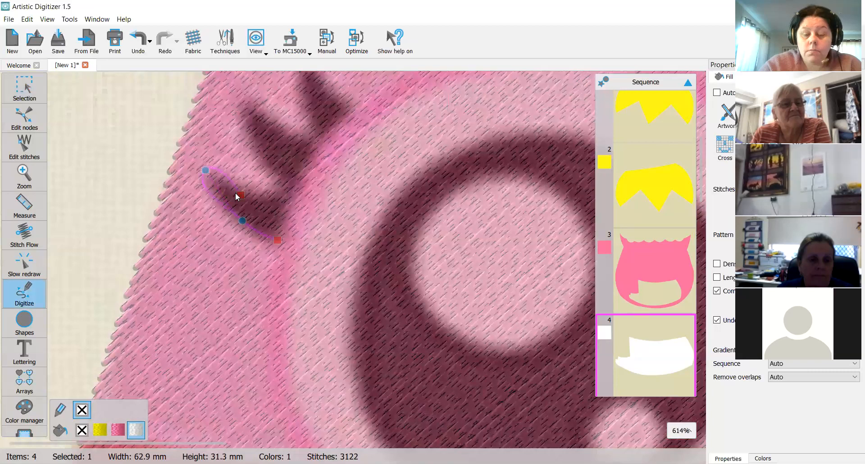
pyautogui.click(203, 172)
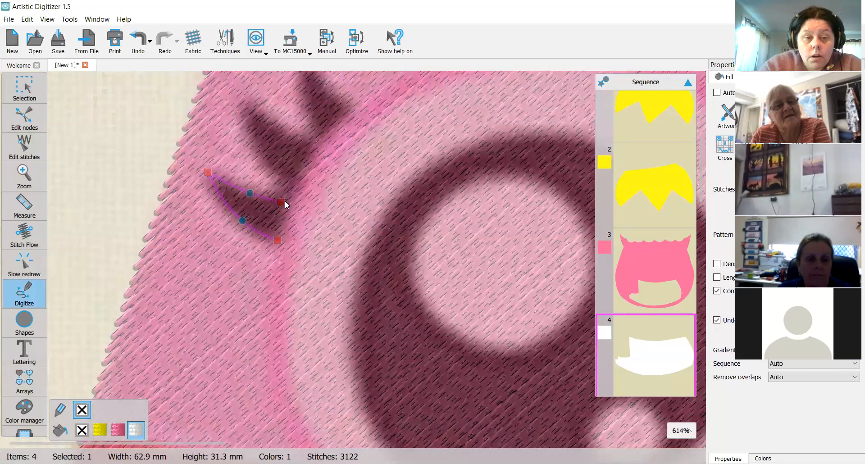
pyautogui.click(288, 198)
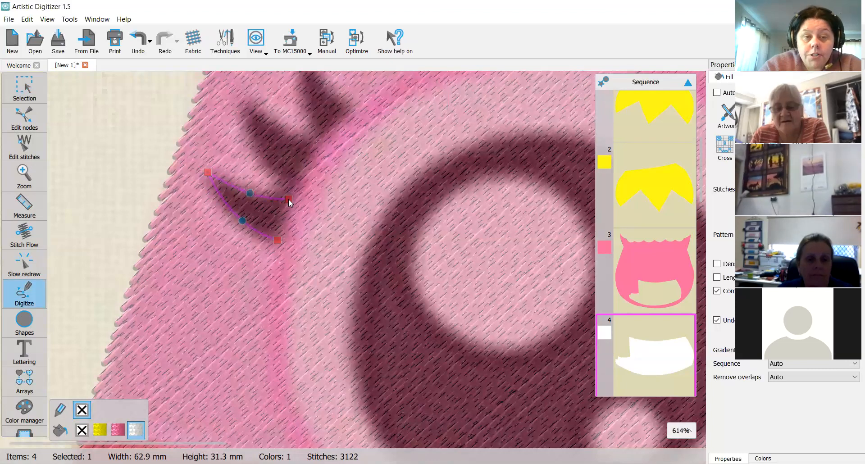
pyautogui.doubleClick(278, 239)
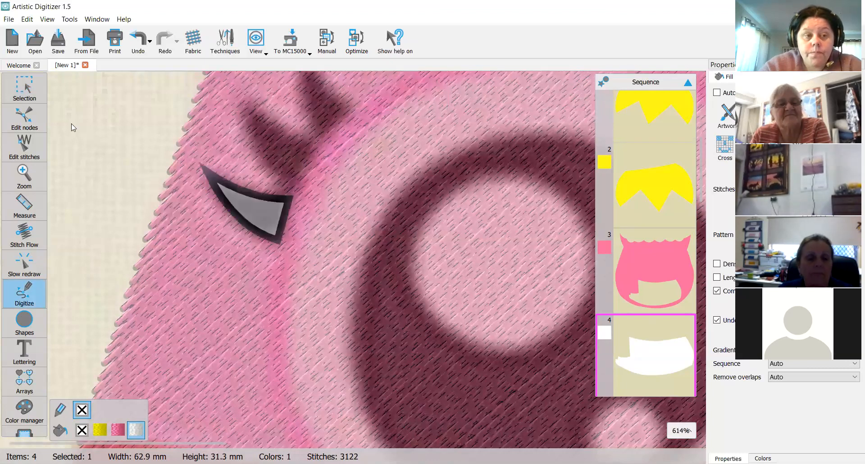
# Step: Remove the outline from the new eyelash and fill it with Janome colour 002 Black
pyautogui.click(33, 89)
pyautogui.click(218, 205)
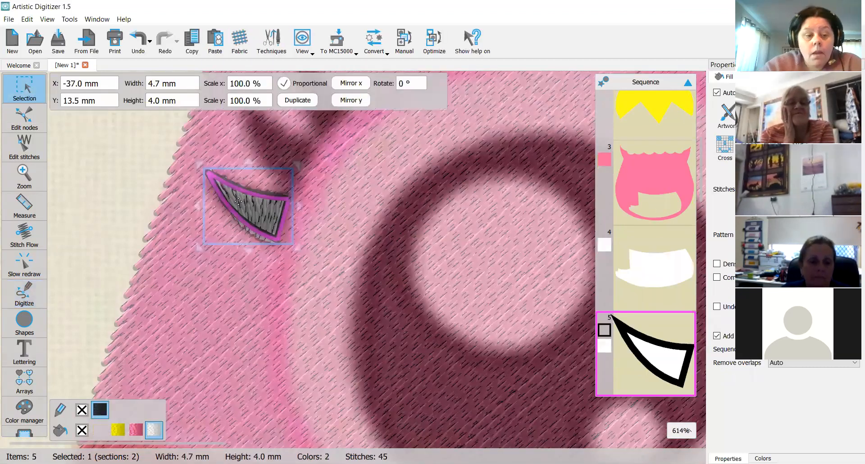
pyautogui.scroll(3, 75, 395)
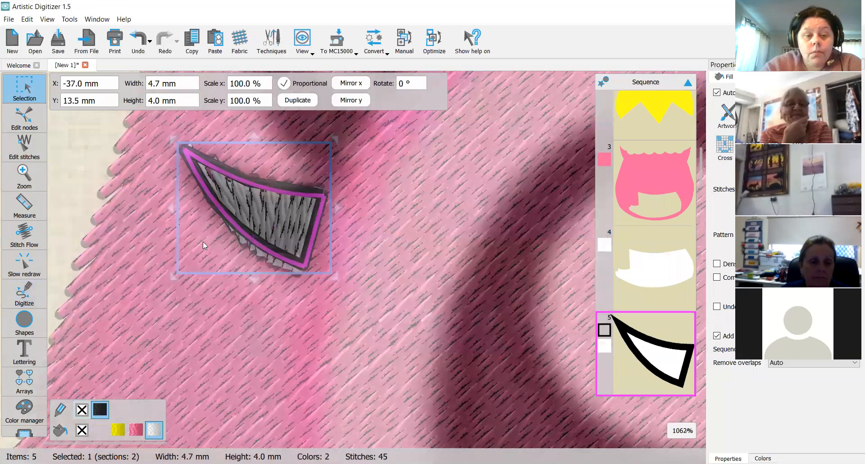
pyautogui.click(763, 458)
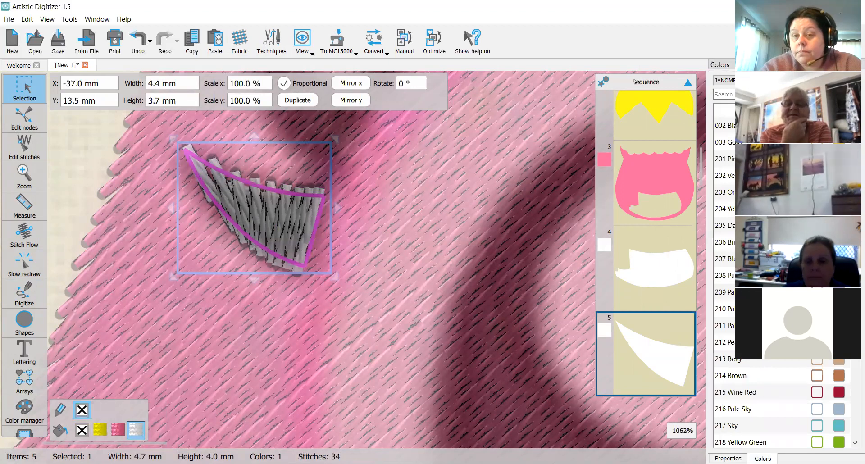
pyautogui.moveTo(725, 125); pyautogui.dragTo(241, 208)
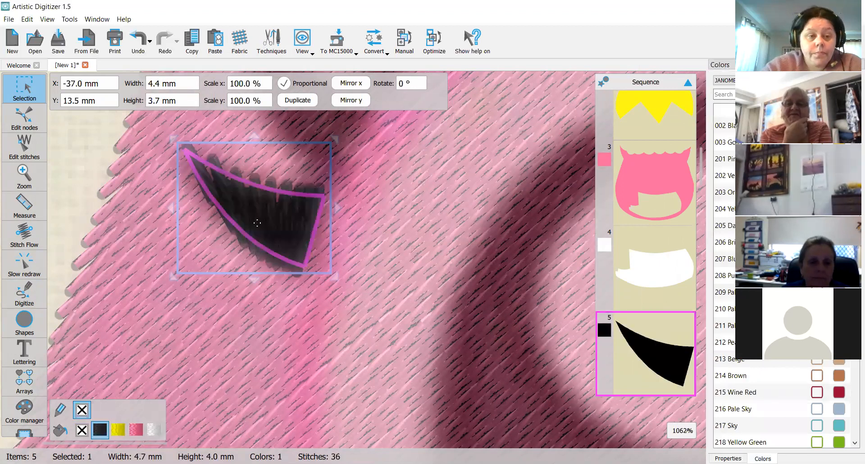
# Step: Add a slanted stitch direction line across the black eyelash near its pointed tip with Stitch Flow, and return to the Selection tool
pyautogui.scroll(2, 241, 209)
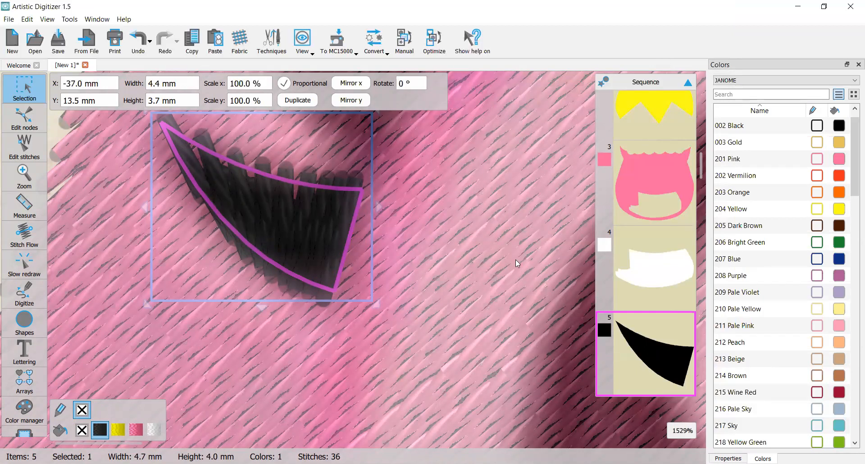
pyautogui.click(717, 458)
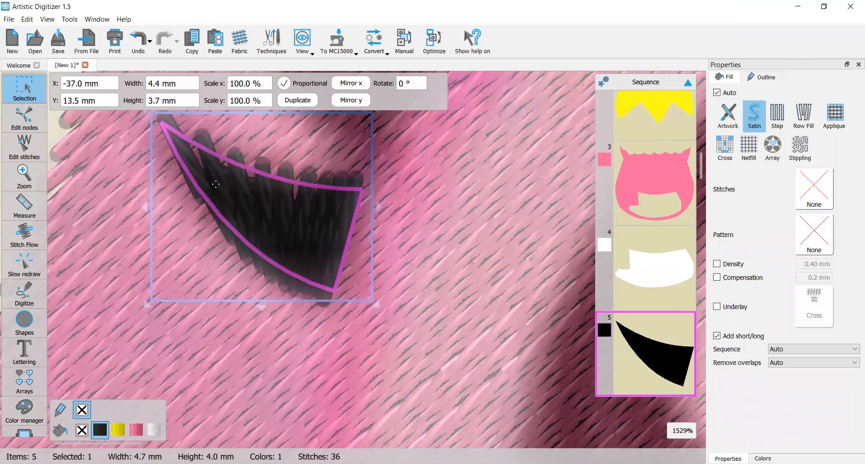
pyautogui.click(20, 241)
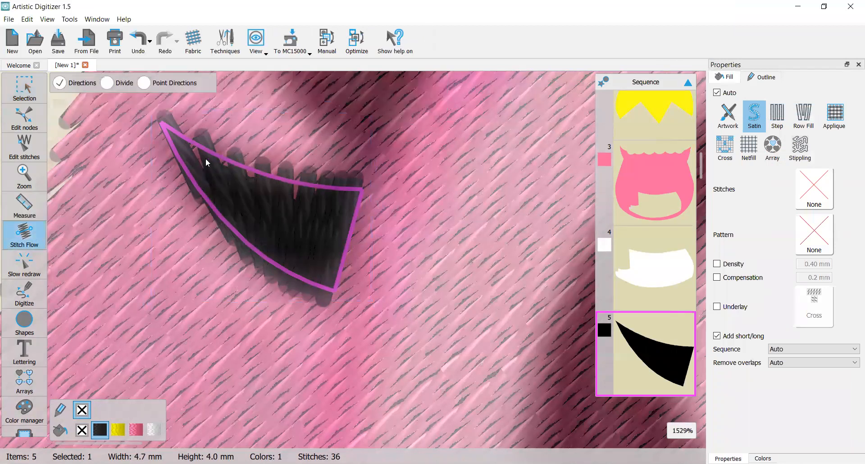
pyautogui.moveTo(211, 152); pyautogui.dragTo(191, 177)
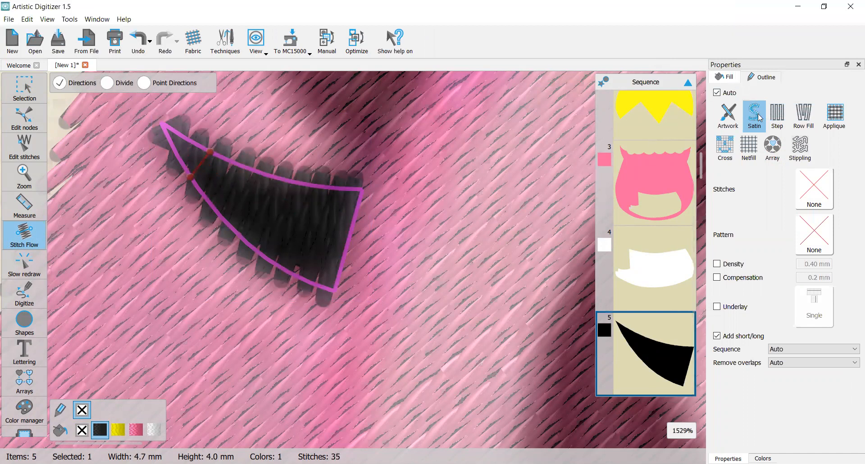
pyautogui.click(24, 86)
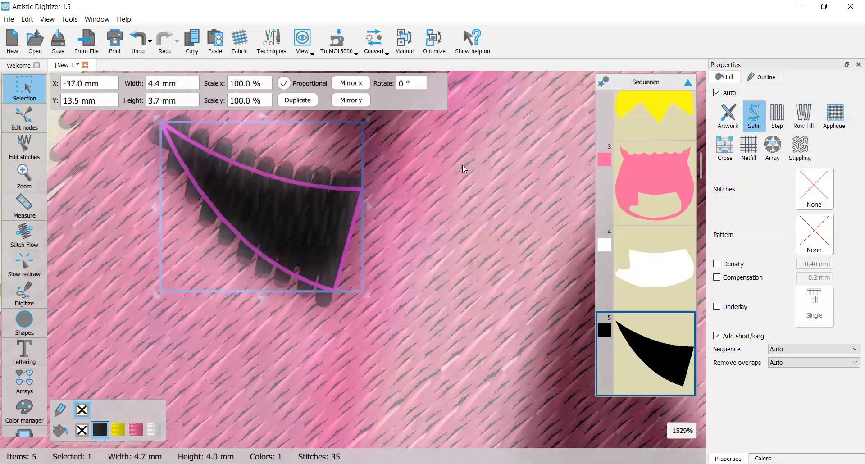
pyautogui.scroll(-1, 463, 168)
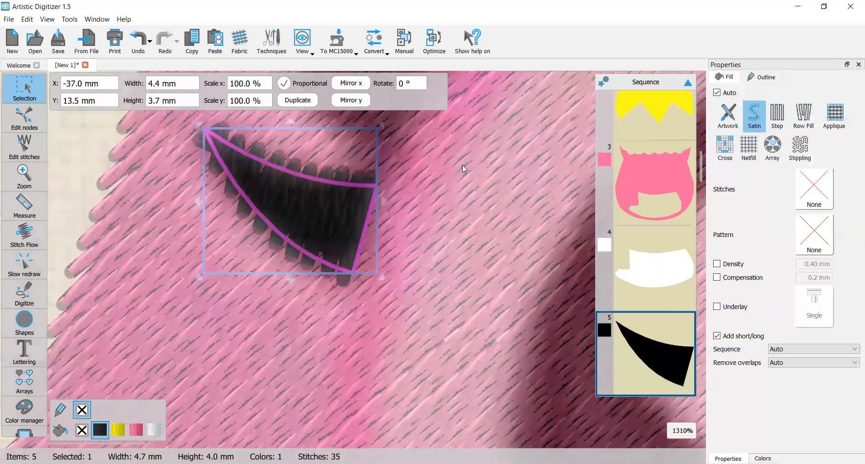
pyautogui.moveTo(382, 169); pyautogui.dragTo(378, 170)
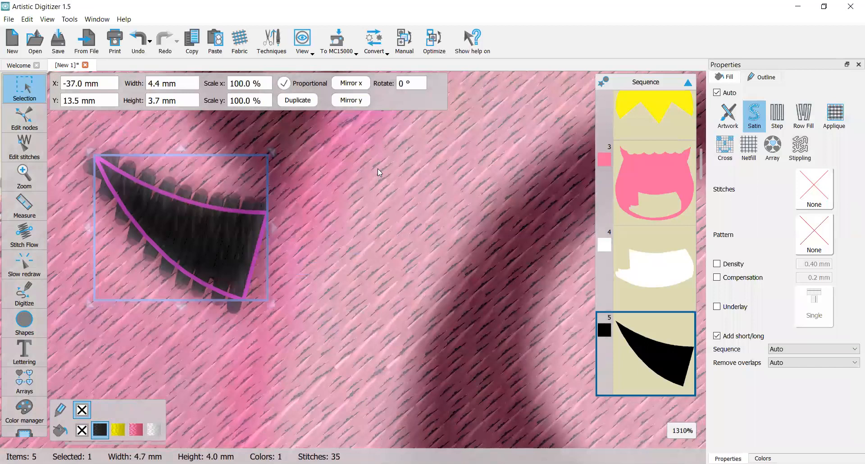
pyautogui.scroll(-1, 377, 169)
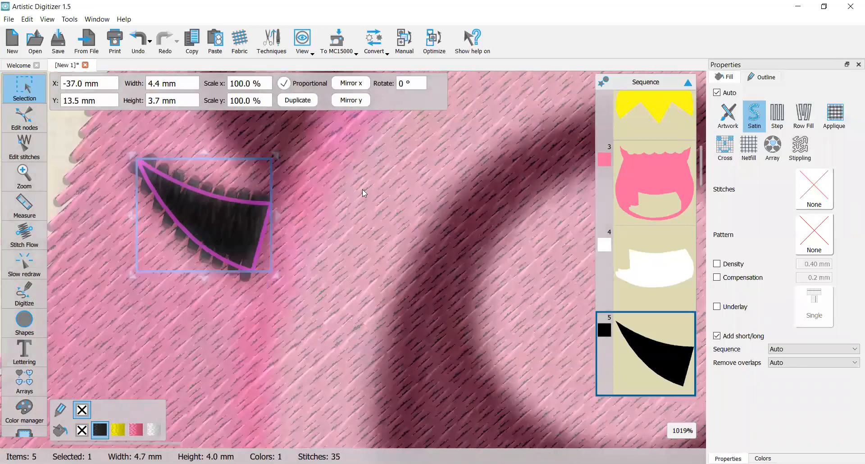
pyautogui.scroll(-1, 316, 244)
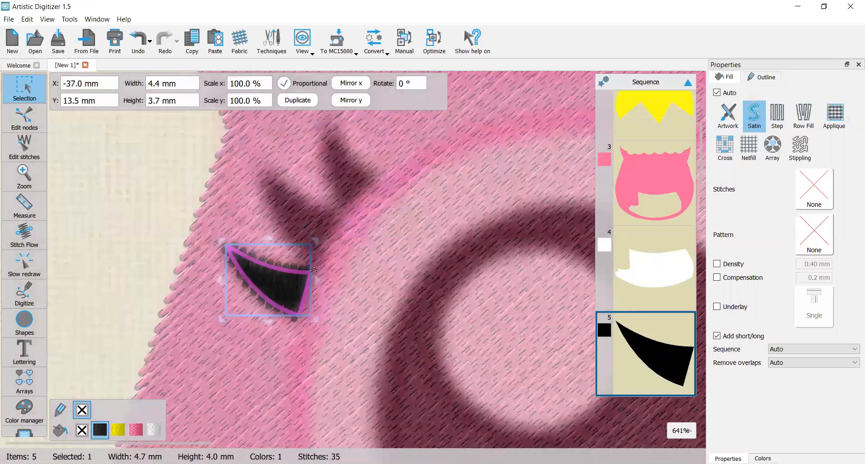
# Step: Digitize the middle eyelash beside the owl's left-hand eye as a closed curved outline shape, about 4.1 by 5.0 mm
pyautogui.click(292, 282)
pyautogui.scroll(1, 293, 283)
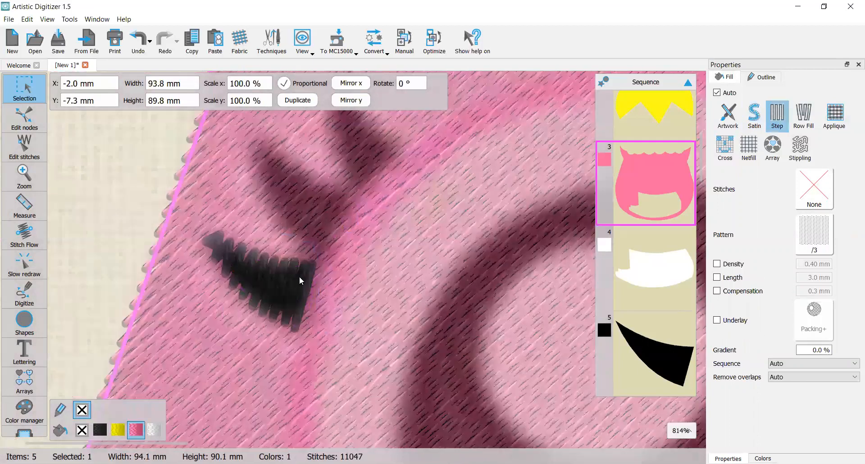
pyautogui.hscroll(2, 238, 187)
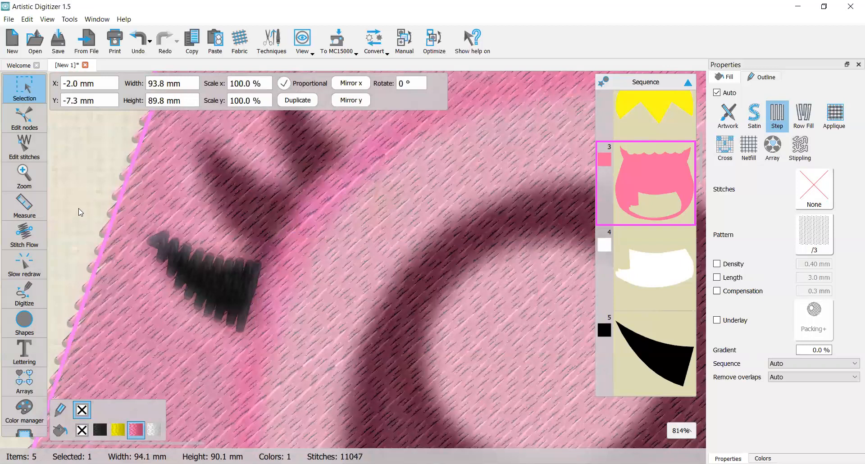
pyautogui.click(33, 294)
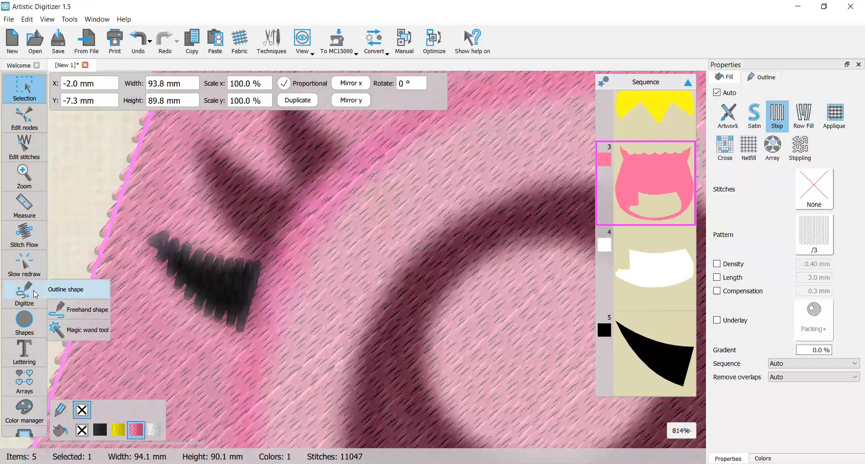
pyautogui.click(32, 295)
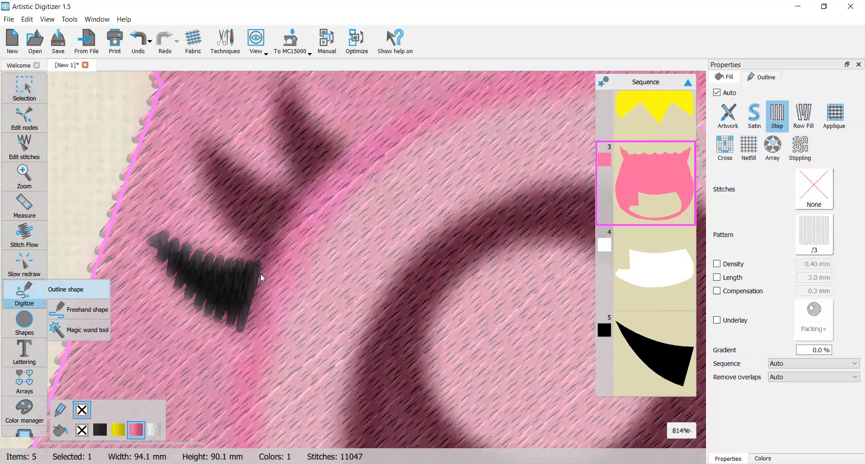
pyautogui.click(264, 257)
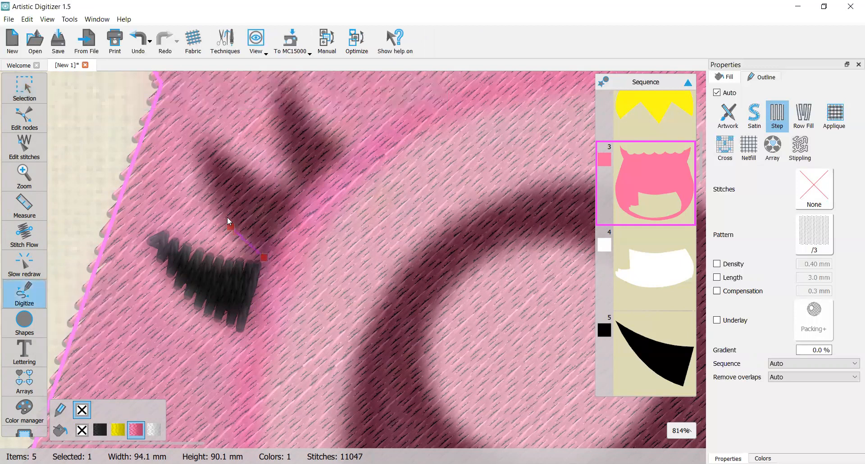
pyautogui.click(212, 189)
pyautogui.click(198, 136)
pyautogui.click(295, 200)
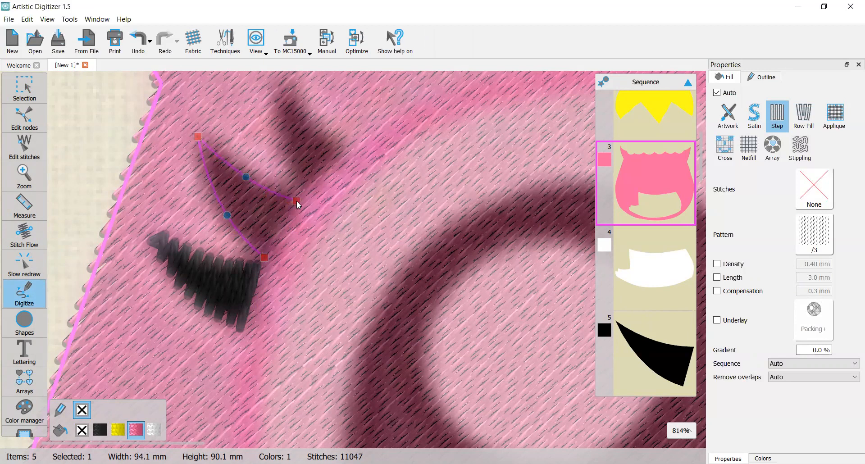
pyautogui.click(264, 258)
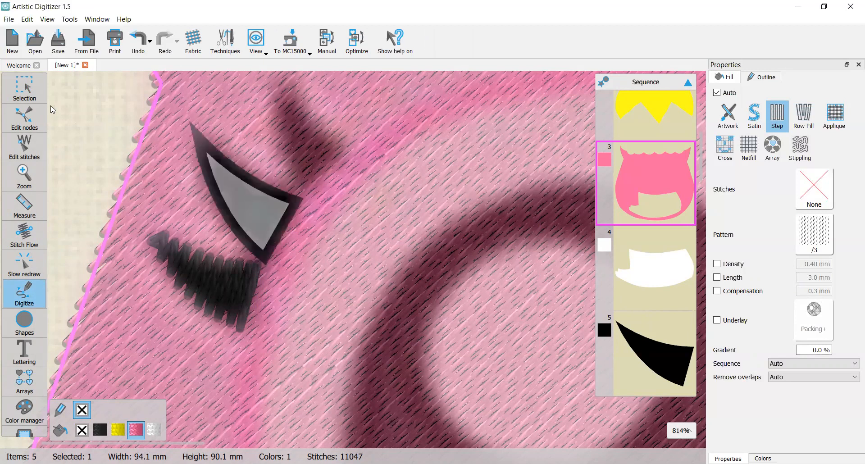
# Step: Remove the outline from the new middle eyelash and change its fill to black
pyautogui.click(32, 94)
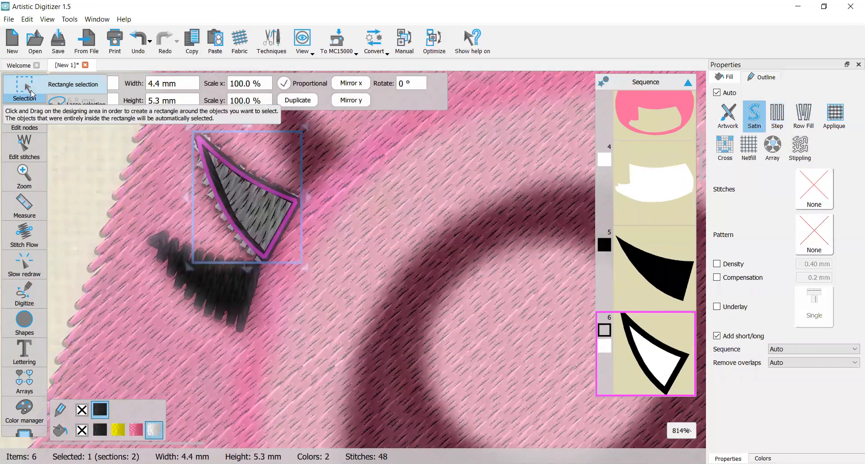
pyautogui.click(82, 410)
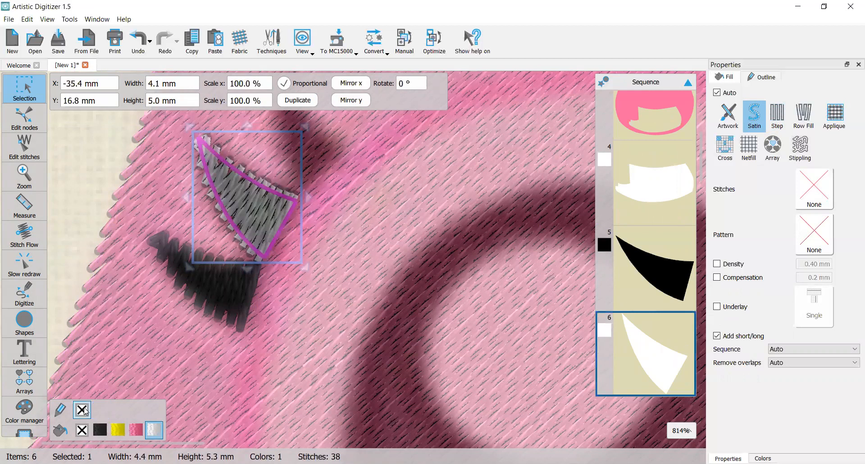
pyautogui.click(100, 429)
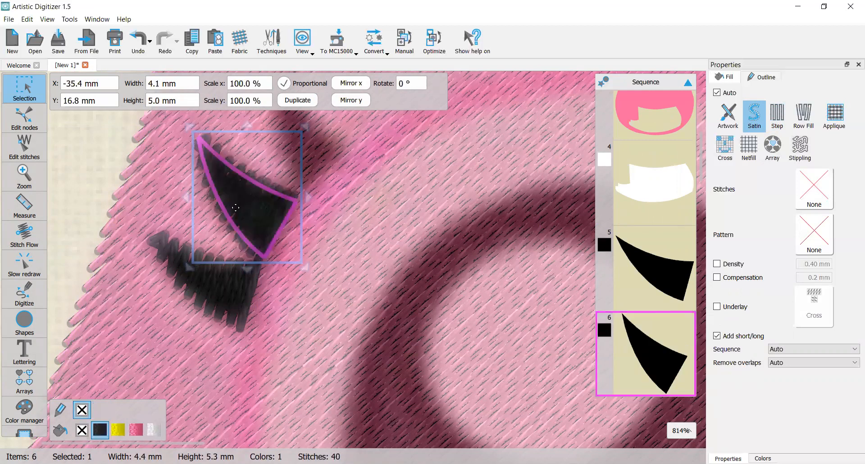
# Step: Add a slanted stitch direction line near the middle eyelash's pointed tip with Stitch Flow, and return to the Selection tool
pyautogui.scroll(1, 242, 197)
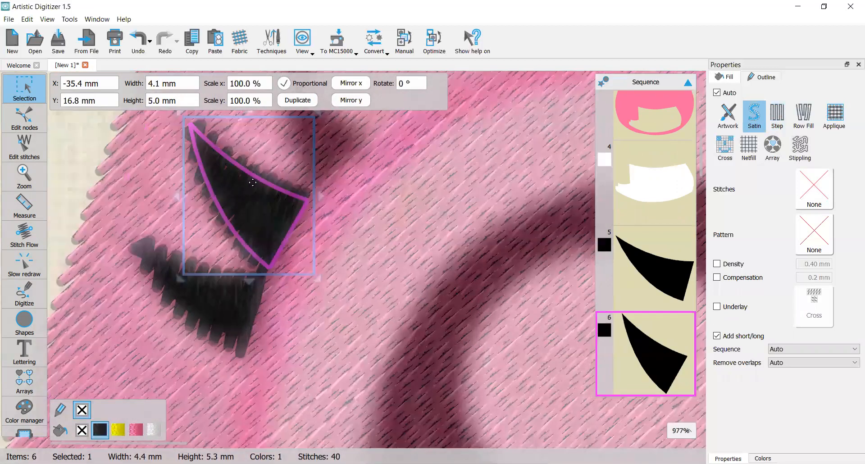
pyautogui.scroll(3, 252, 182)
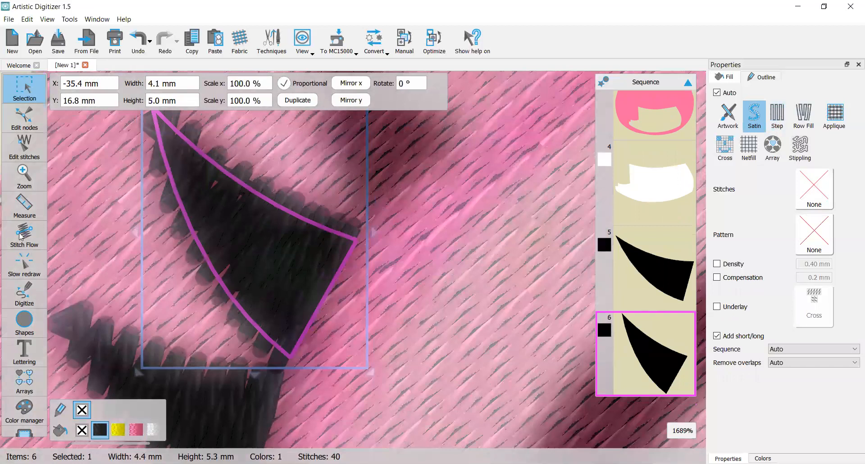
pyautogui.press('space')
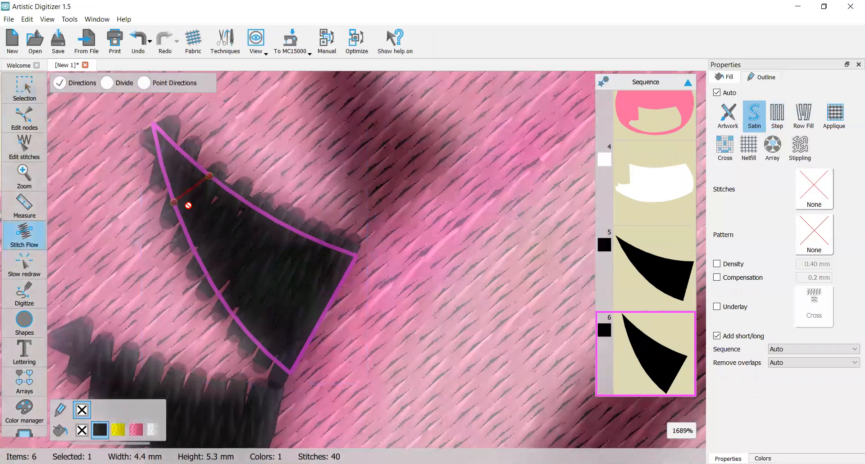
pyautogui.click(188, 205)
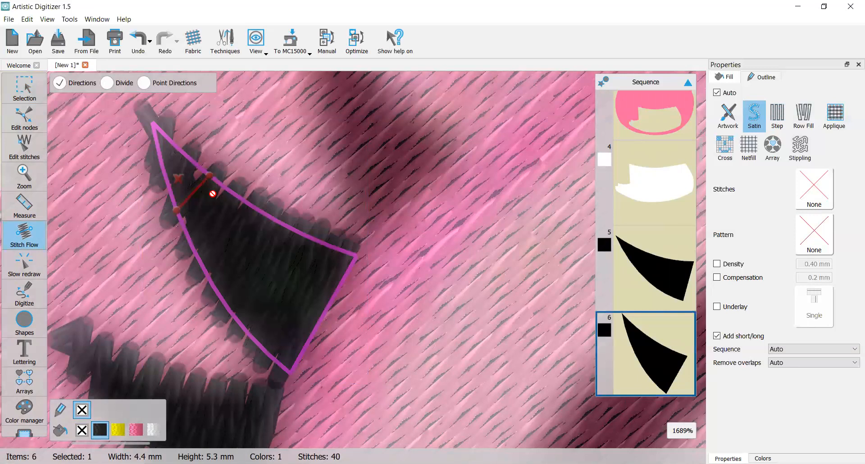
pyautogui.scroll(-1, 207, 193)
pyautogui.click(31, 93)
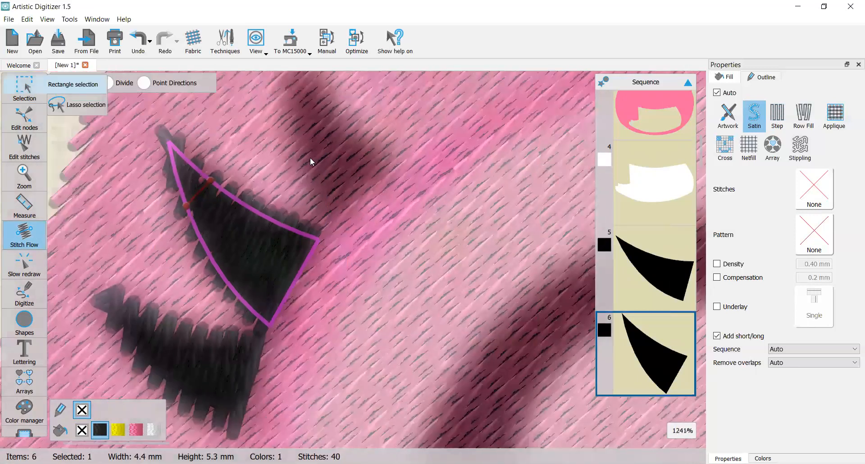
pyautogui.scroll(1, 406, 186)
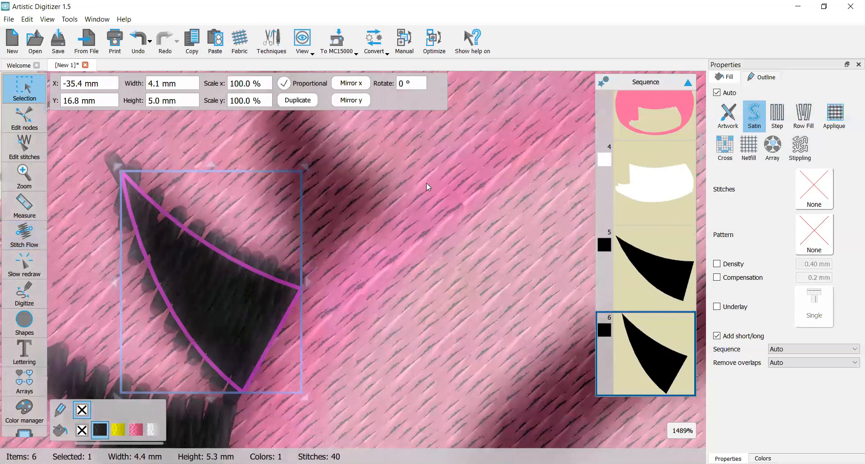
# Step: Digitize the uppermost eyelash beside the left-hand eye as a closed curved shape, about 3.3 by 4.8 mm, and return to the Selection tool
pyautogui.scroll(-6, 426, 183)
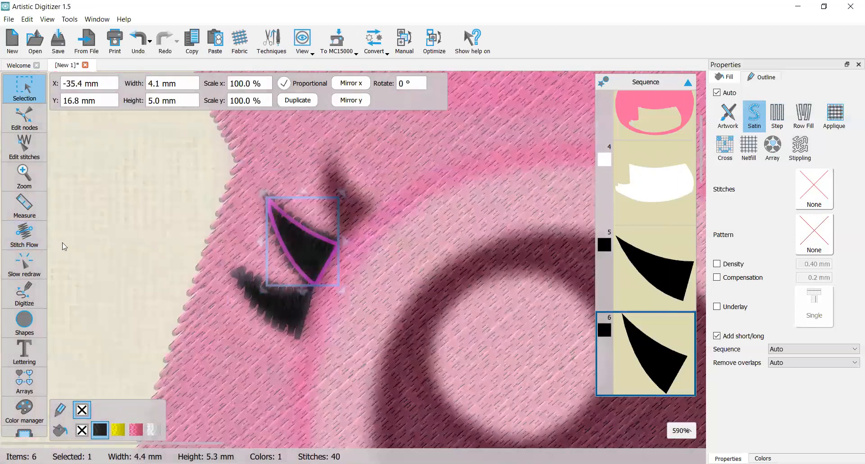
pyautogui.click(24, 295)
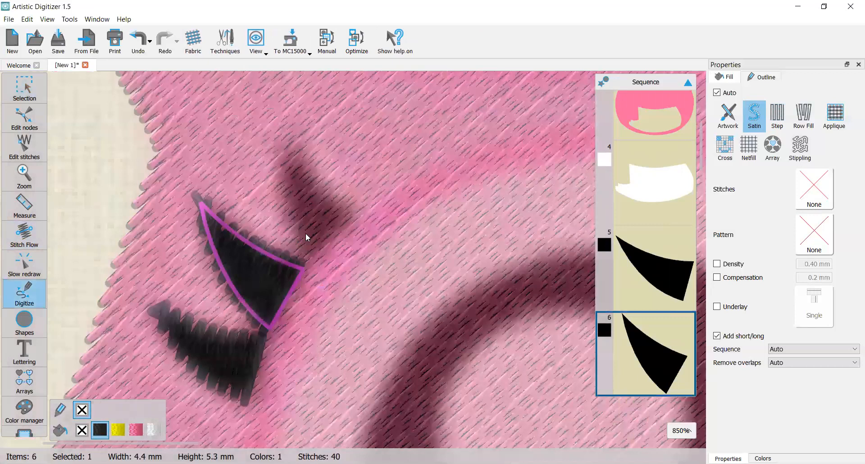
pyautogui.rightClick(293, 211)
pyautogui.click(279, 157)
pyautogui.click(362, 217)
pyautogui.click(316, 255)
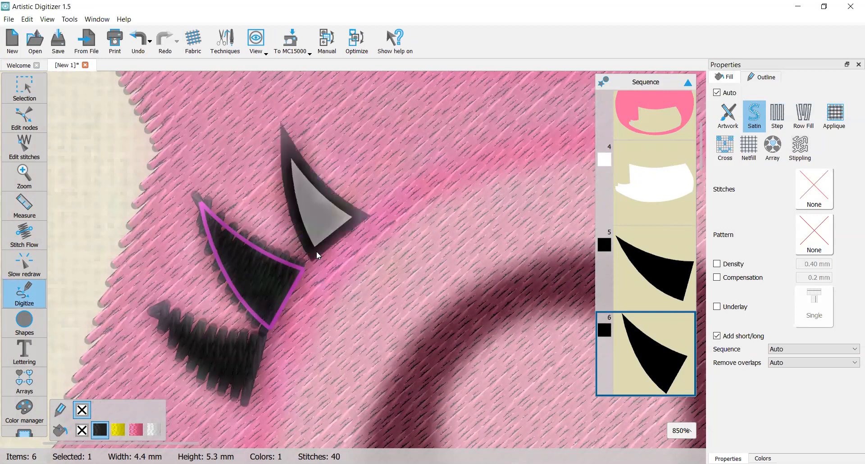
pyautogui.click(35, 103)
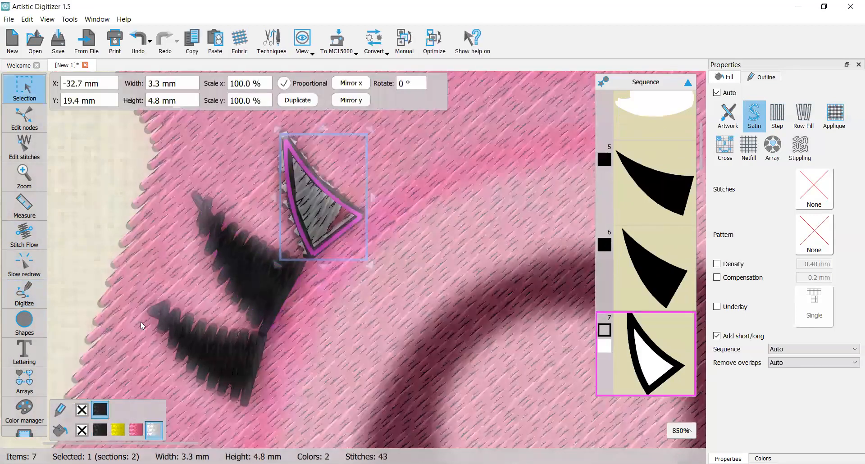
# Step: Remove the outline from the uppermost eyelash and fill it with black
pyautogui.click(82, 411)
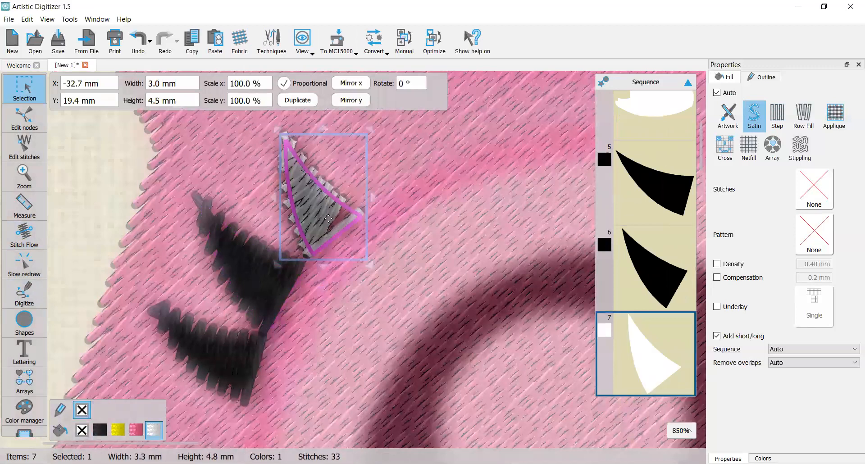
pyautogui.scroll(3, 333, 210)
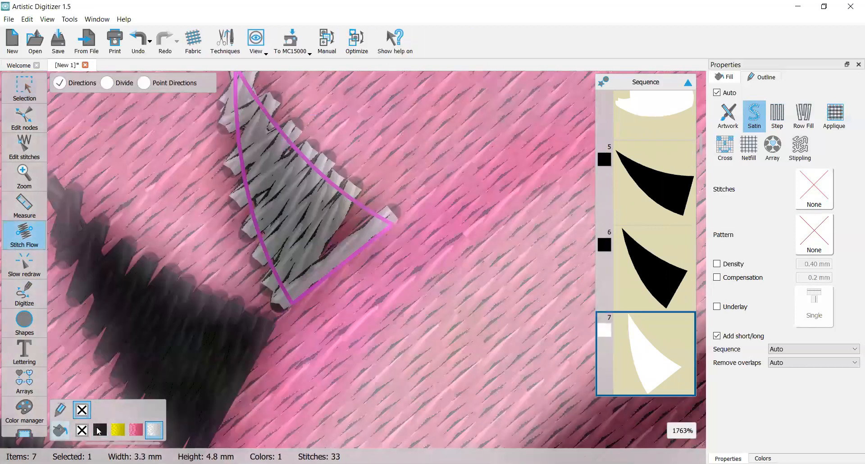
# Step: Add stitch direction lines to the uppermost eyelash, one across its wide end and one near its tip
pyautogui.moveTo(369, 214); pyautogui.dragTo(278, 278)
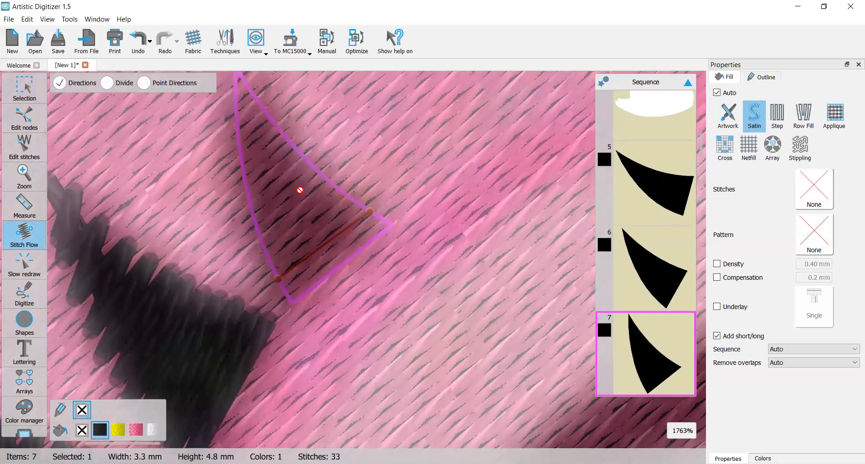
pyautogui.scroll(-1, 276, 147)
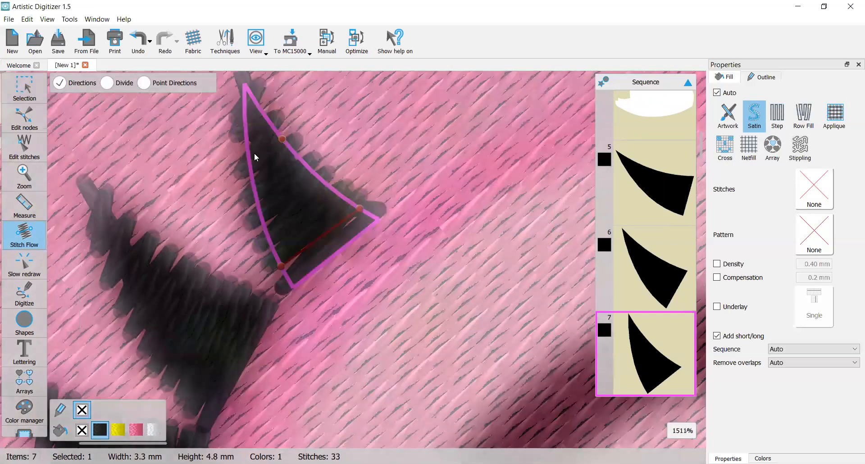
pyautogui.click(29, 89)
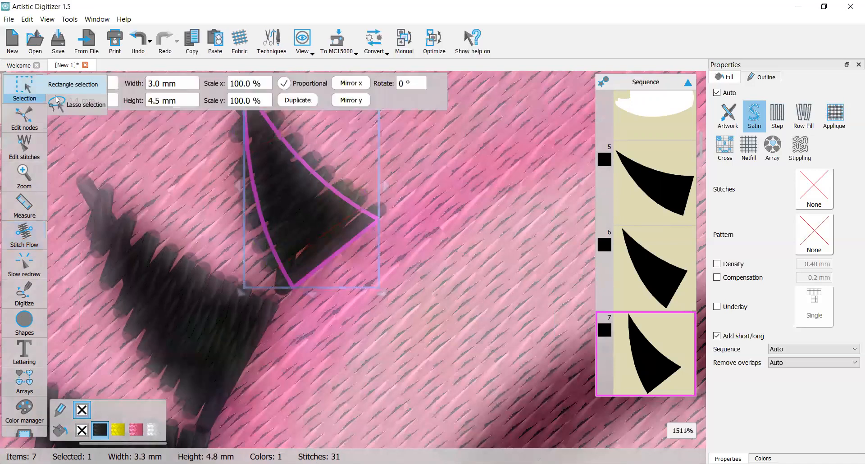
pyautogui.click(424, 194)
pyautogui.scroll(-1, 424, 194)
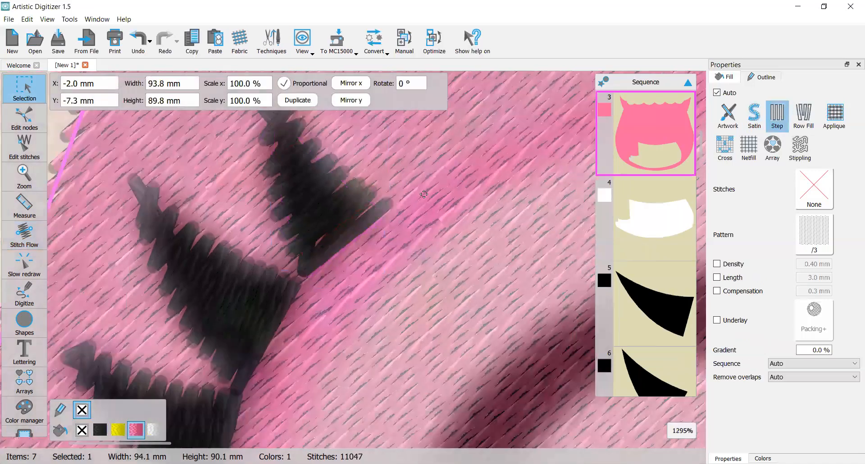
# Step: Weld the three black eyelashes beside the eye into a single object and deselect it
pyautogui.scroll(-7, 424, 194)
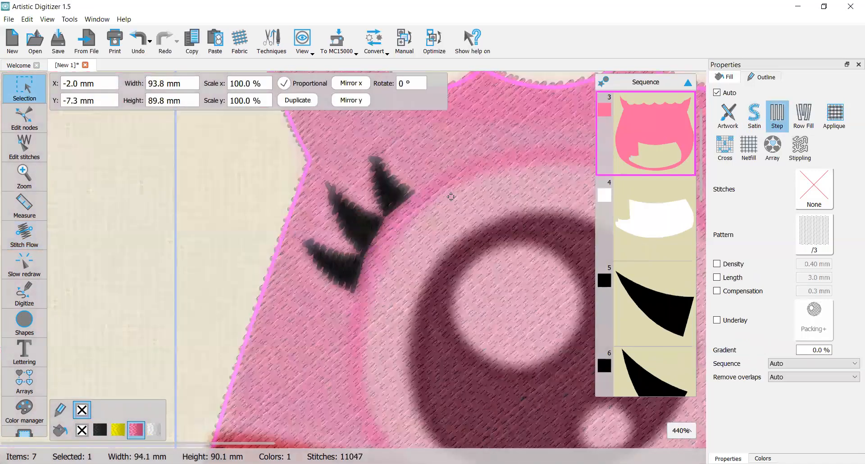
pyautogui.moveTo(449, 231); pyautogui.dragTo(424, 176)
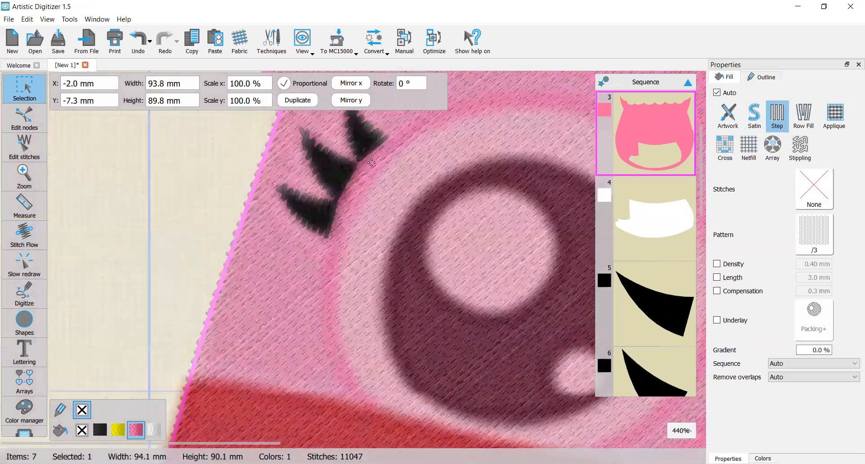
pyautogui.moveTo(372, 162); pyautogui.dragTo(316, 217)
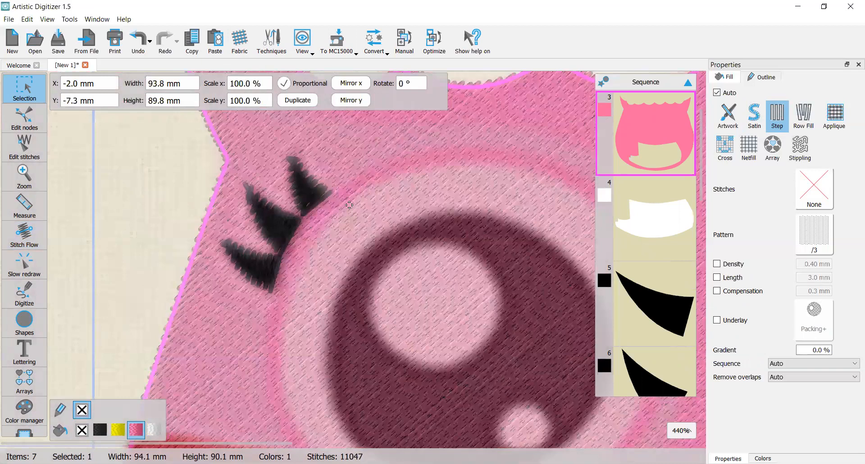
pyautogui.scroll(-1, 659, 286)
pyautogui.scroll(-1, 658, 287)
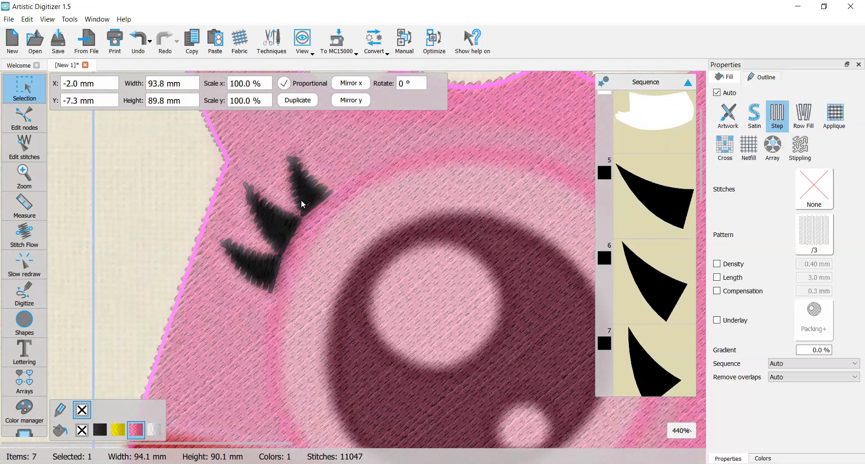
pyautogui.scroll(1, 302, 204)
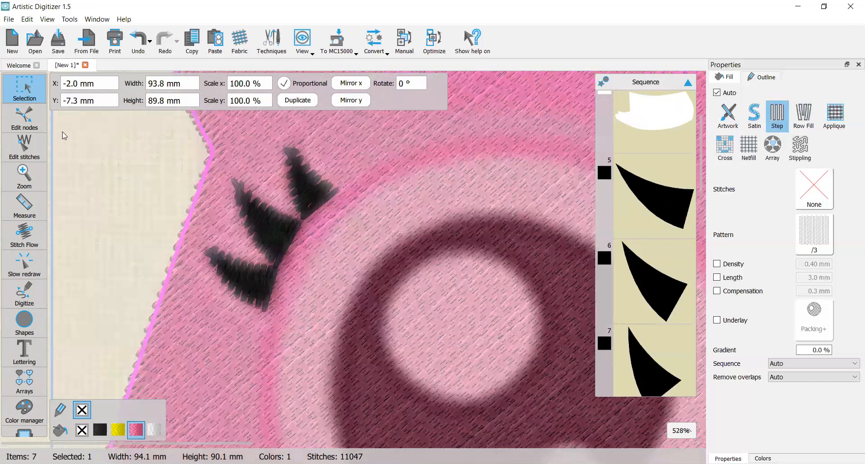
pyautogui.scroll(2, 302, 204)
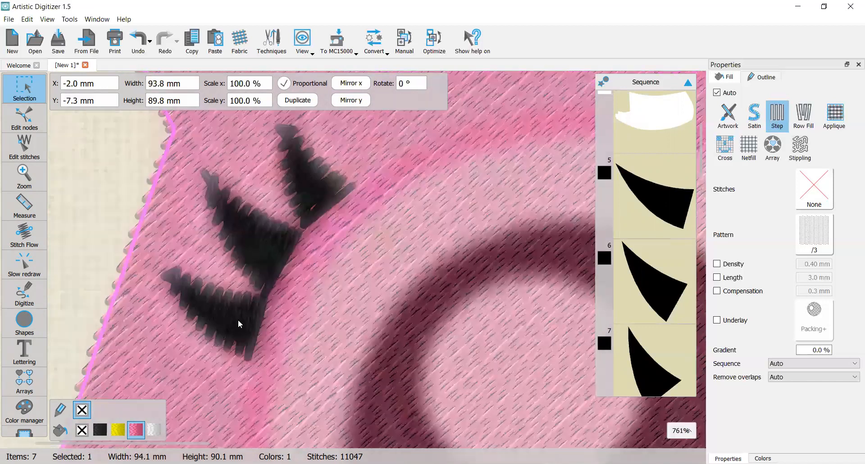
pyautogui.click(249, 257)
pyautogui.keyDown('shift'); pyautogui.click(254, 230); pyautogui.keyUp('shift')
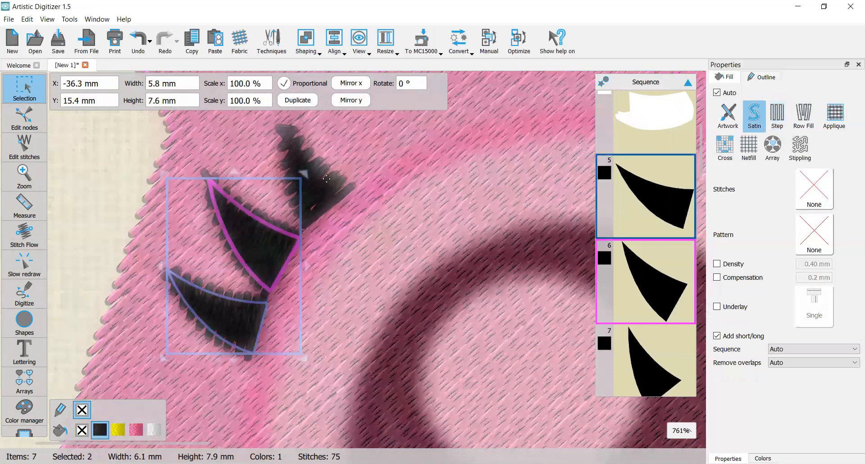
pyautogui.keyDown('shift'); pyautogui.click(326, 179); pyautogui.keyUp('shift')
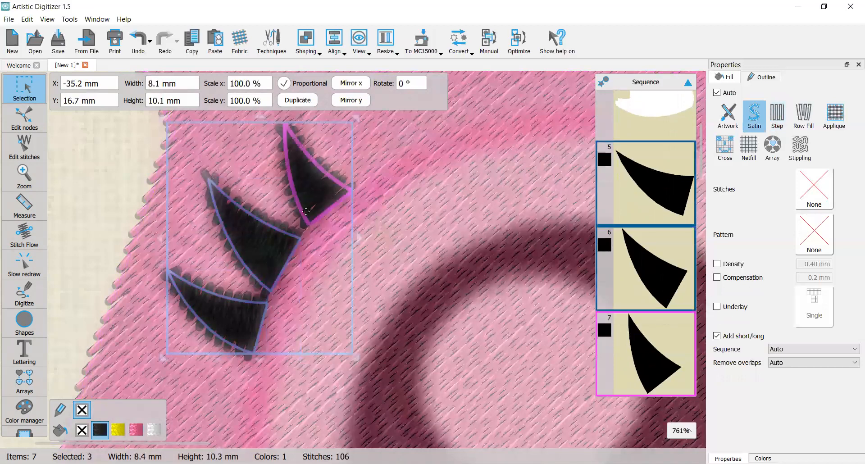
pyautogui.click(319, 54)
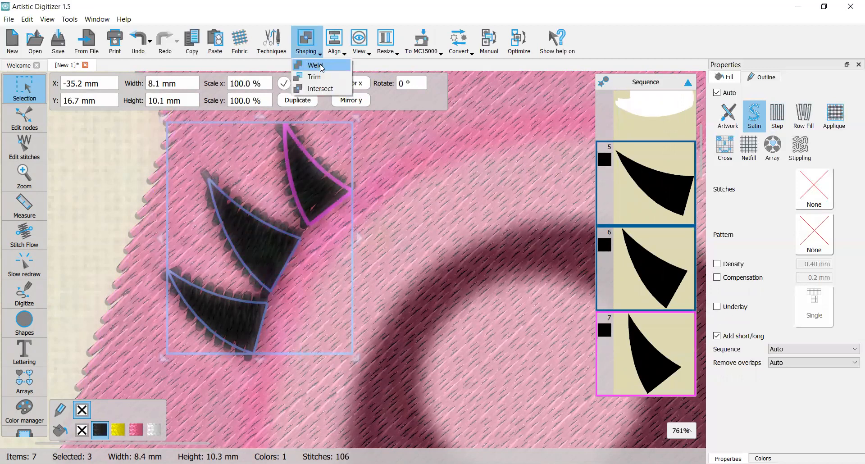
pyautogui.click(322, 68)
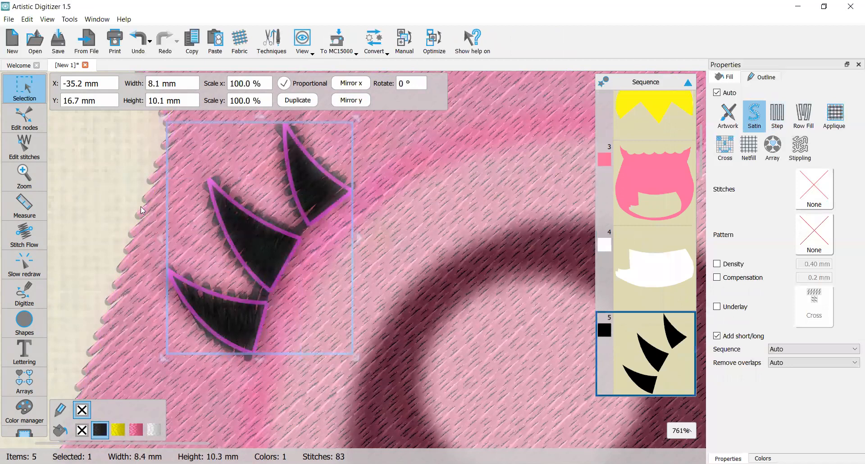
pyautogui.press('Escape')
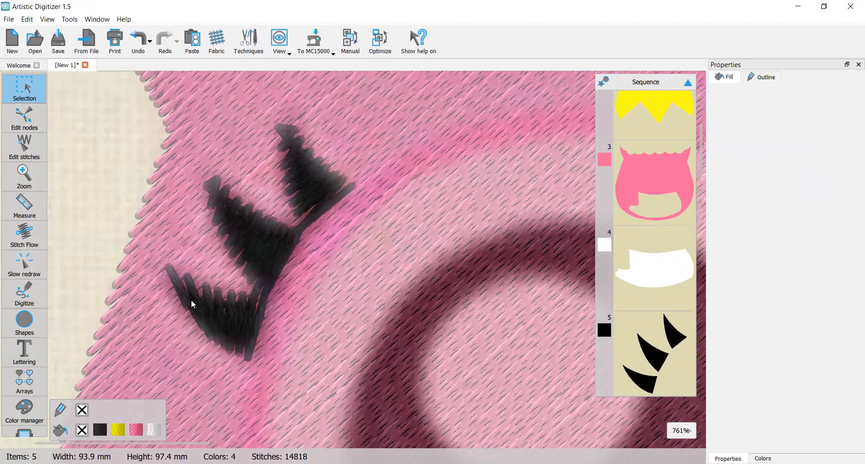
# Step: Add a stitch direction line across the narrow tip of the lowest eyelash in the welded object
pyautogui.scroll(3, 206, 313)
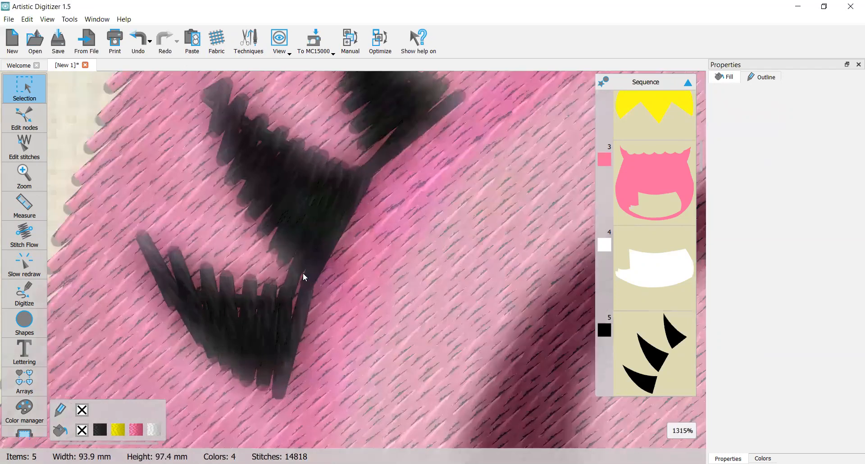
pyautogui.scroll(-1, 268, 303)
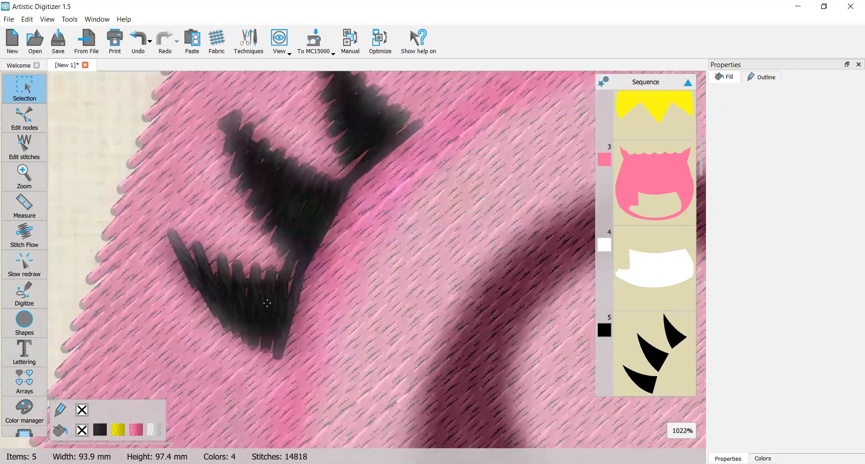
pyautogui.click(279, 228)
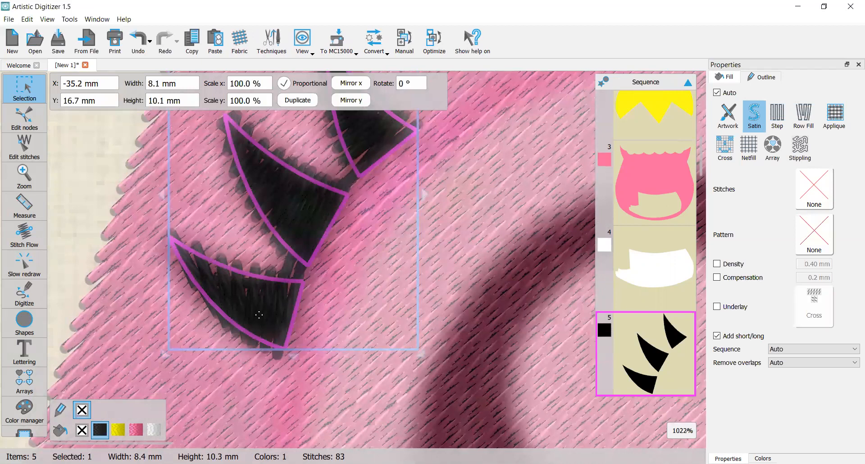
pyautogui.scroll(1, 259, 315)
pyautogui.scroll(2, 259, 314)
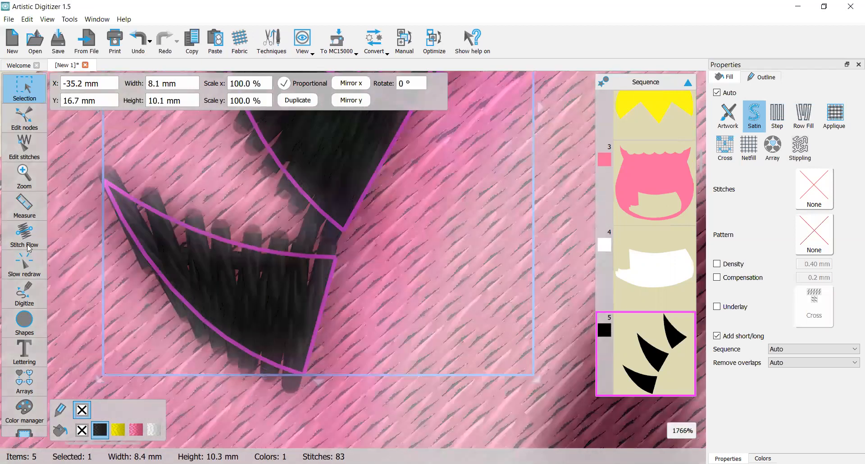
pyautogui.moveTo(169, 224); pyautogui.dragTo(156, 256)
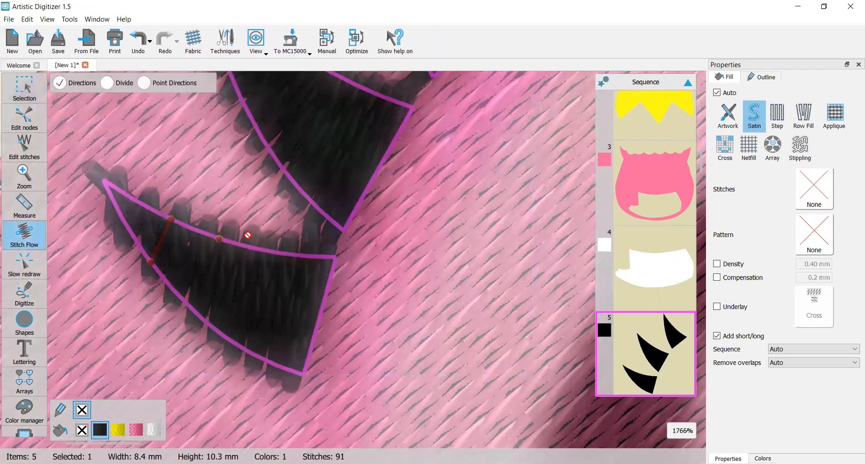
pyautogui.scroll(-1, 253, 233)
pyautogui.scroll(2, 362, 158)
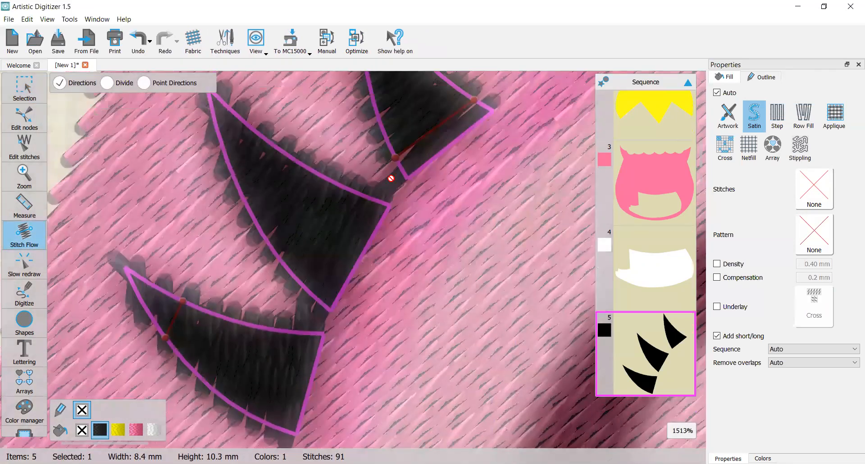
pyautogui.scroll(2, 37, 90)
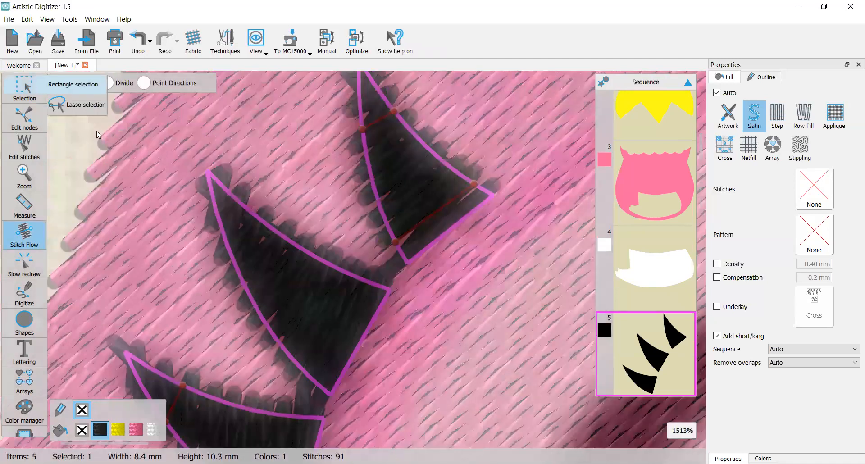
pyautogui.scroll(-1, 319, 346)
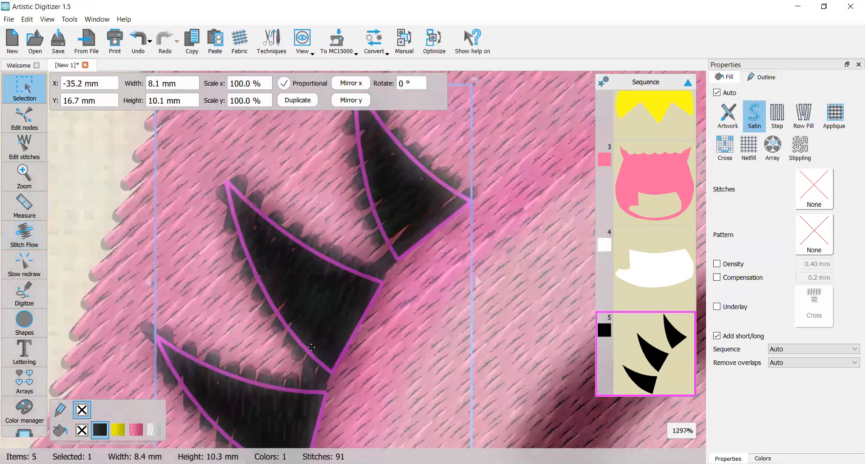
# Step: Reposition the connecting stitch points between the middle and lowest eyelashes, moving them to the lashes' eye-side corners
pyautogui.scroll(4, 311, 347)
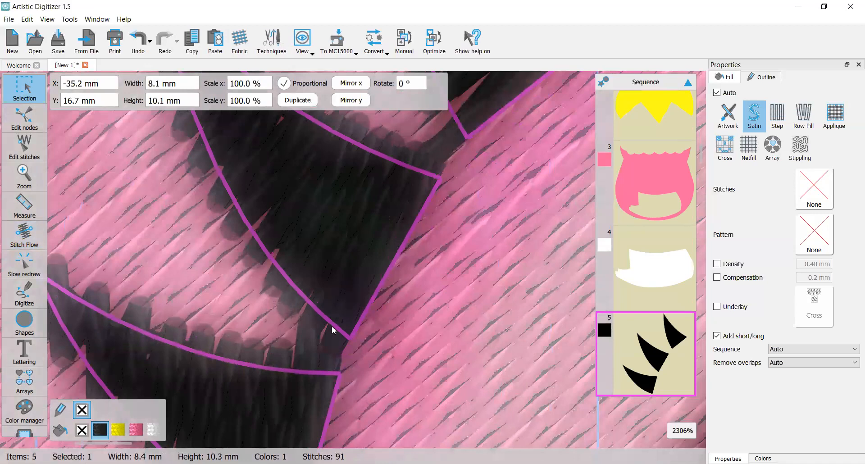
pyautogui.scroll(1, 396, 212)
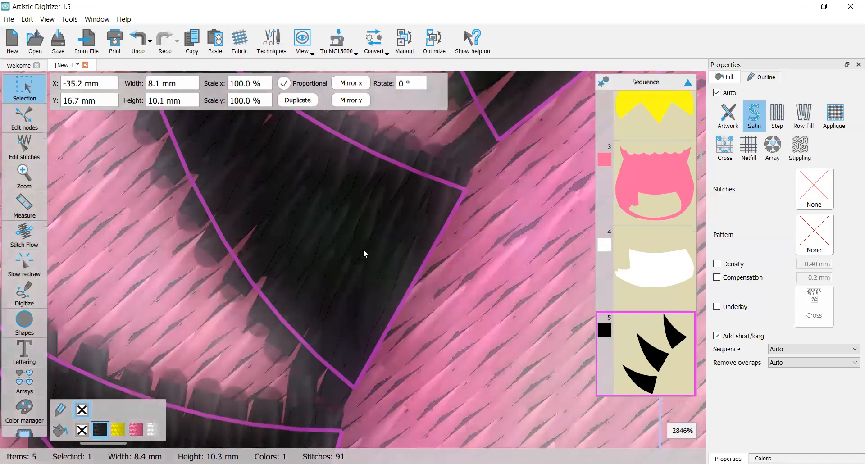
pyautogui.scroll(-3, 294, 237)
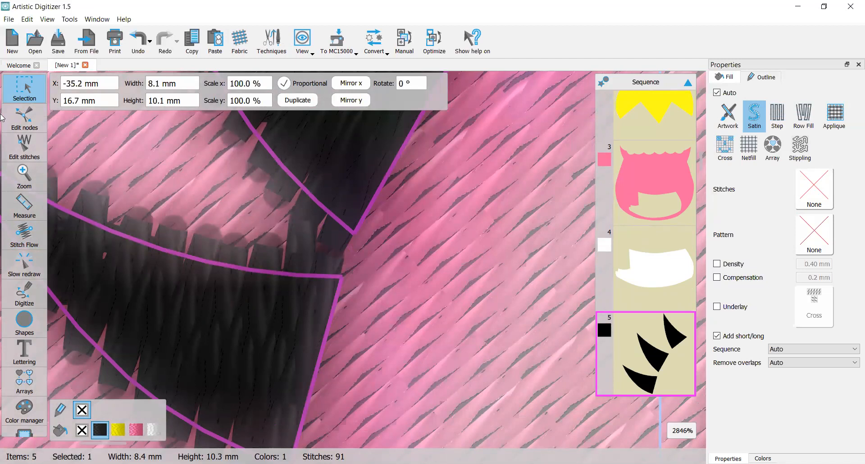
pyautogui.click(28, 148)
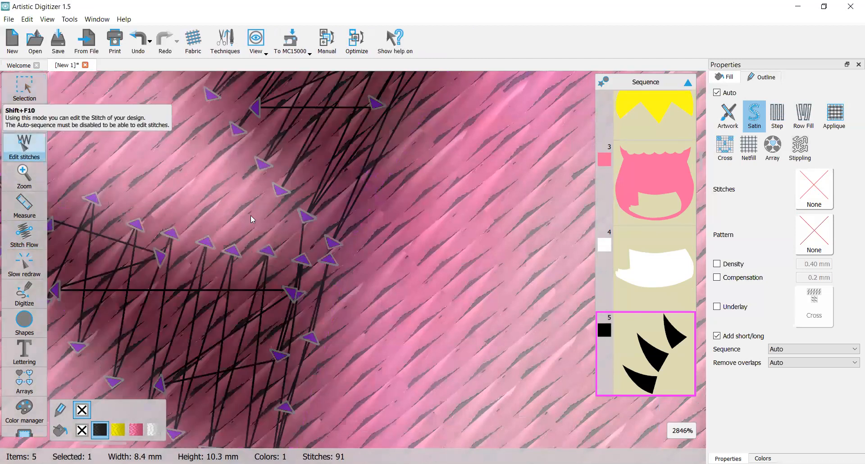
pyautogui.click(301, 260)
pyautogui.scroll(3, 310, 185)
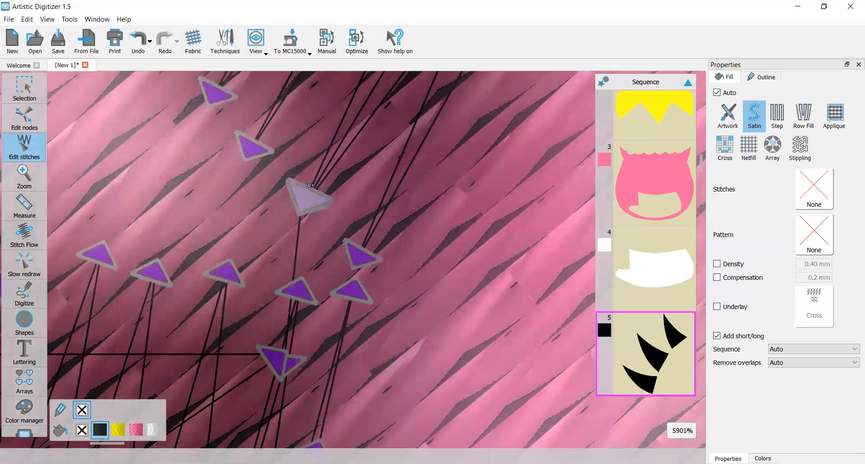
pyautogui.scroll(2, 309, 185)
pyautogui.click(307, 186)
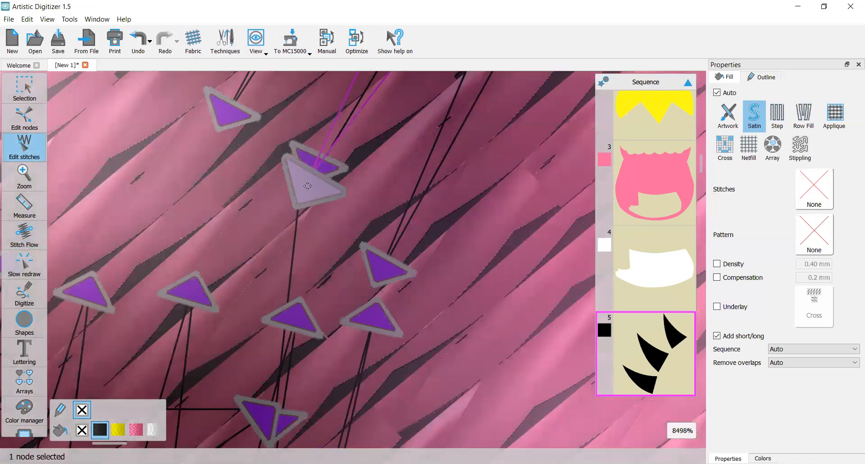
pyautogui.moveTo(307, 185); pyautogui.dragTo(334, 187)
pyautogui.moveTo(372, 261); pyautogui.dragTo(367, 277)
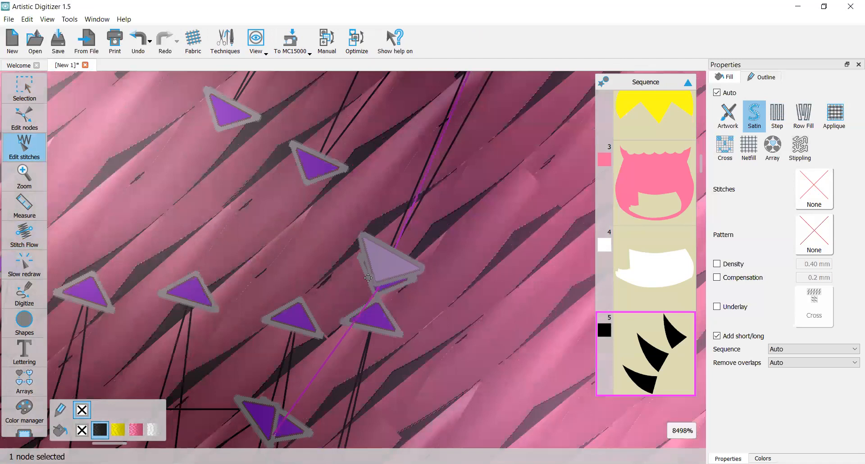
pyautogui.scroll(-6, 368, 277)
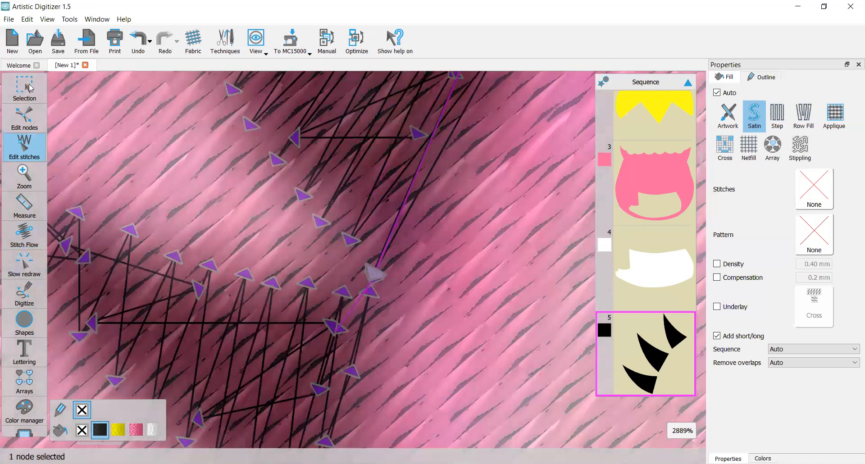
pyautogui.press('Escape')
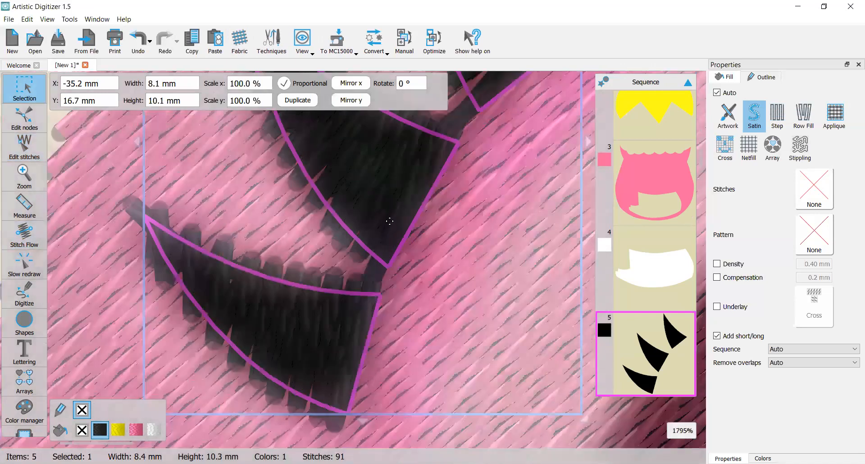
pyautogui.scroll(3, 437, 194)
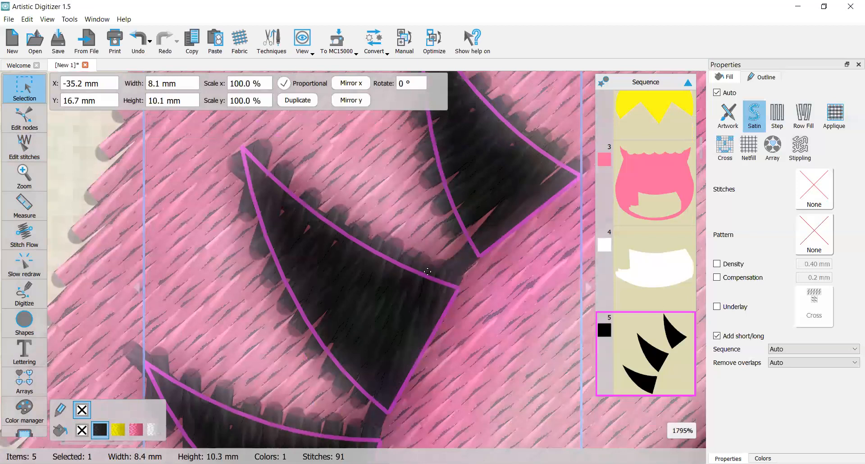
# Step: Move the stitch point second from the lower end of the uppermost eyelash's outer edge slightly inward
pyautogui.scroll(3, 428, 272)
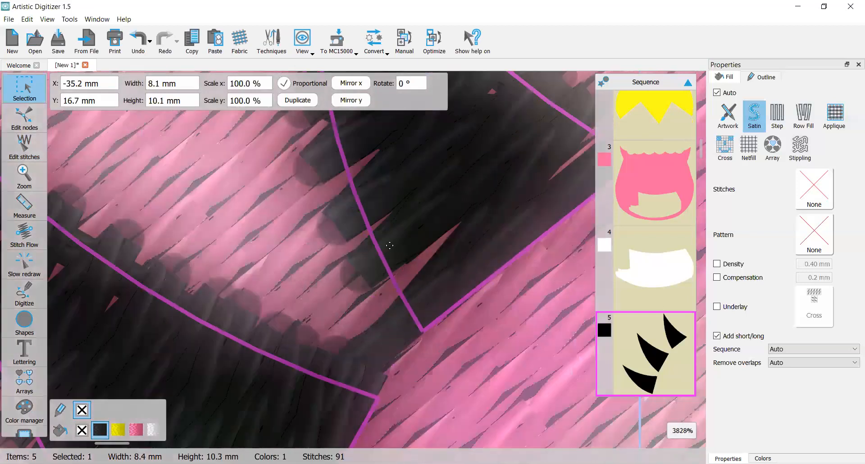
pyautogui.click(17, 149)
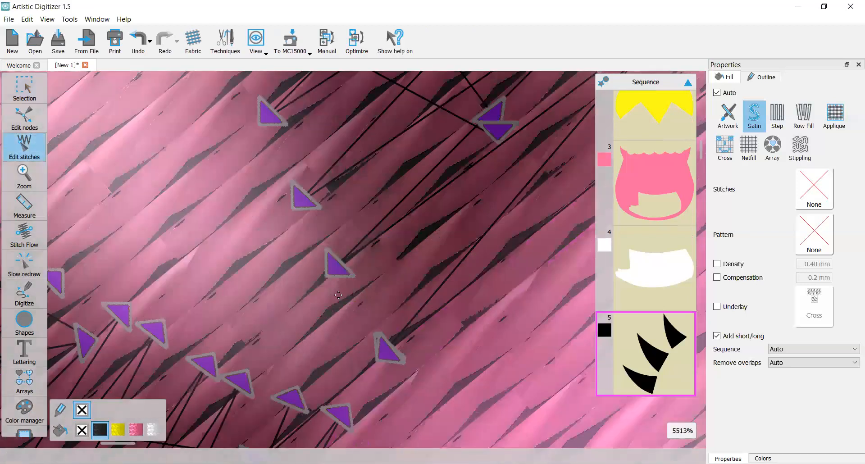
pyautogui.moveTo(341, 267); pyautogui.dragTo(348, 283)
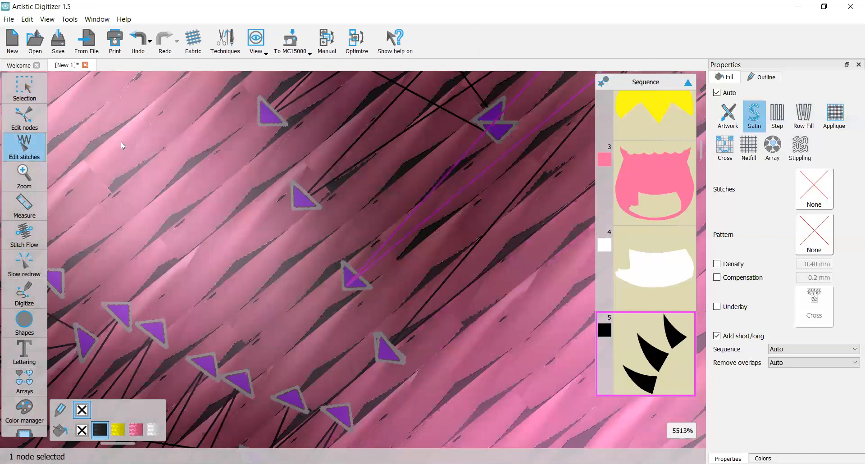
pyautogui.click(57, 99)
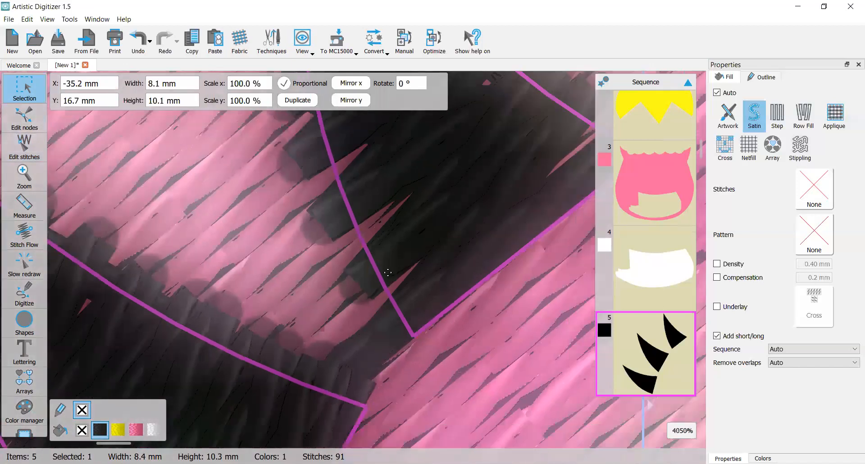
# Step: Examine the welded eyelash object beside the eye, both selected and deselected, in the wider design
pyautogui.scroll(-6, 427, 263)
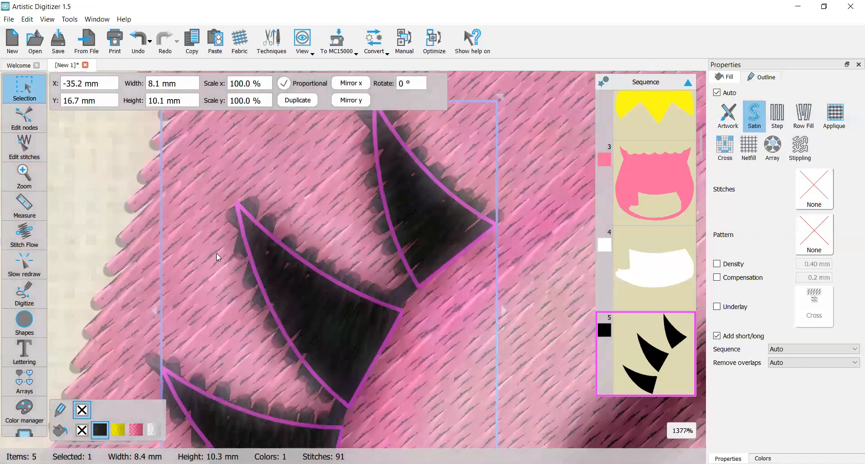
pyautogui.click(219, 228)
pyautogui.scroll(-3, 219, 228)
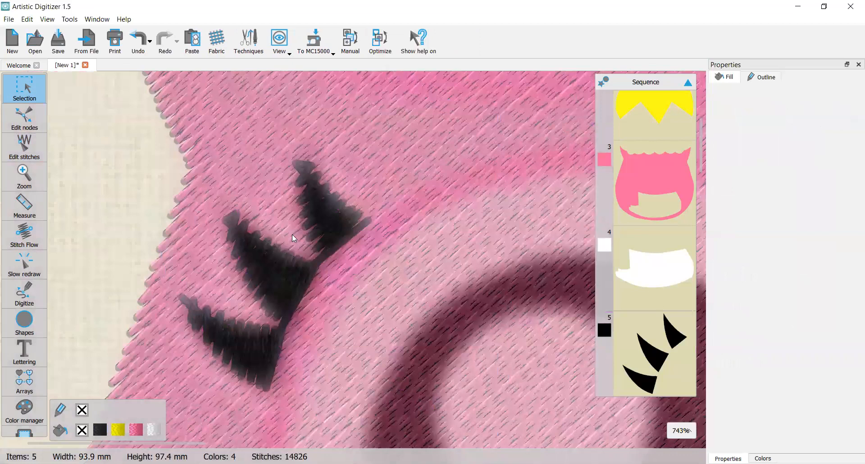
pyautogui.scroll(-5, 277, 277)
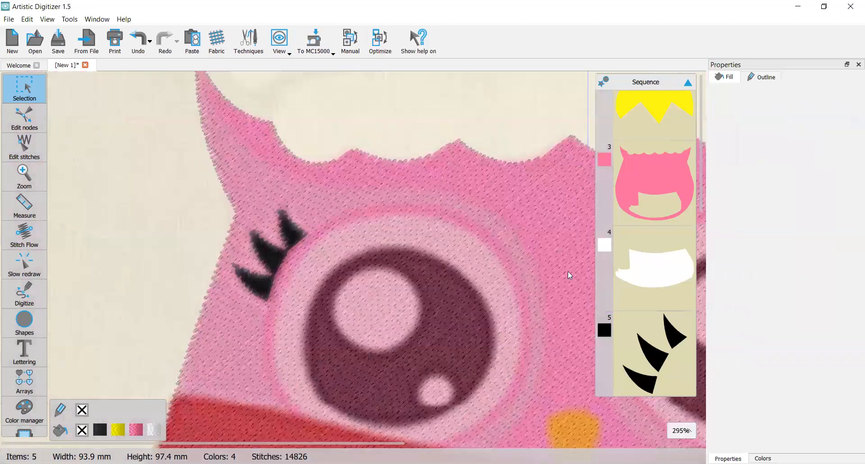
pyautogui.click(663, 341)
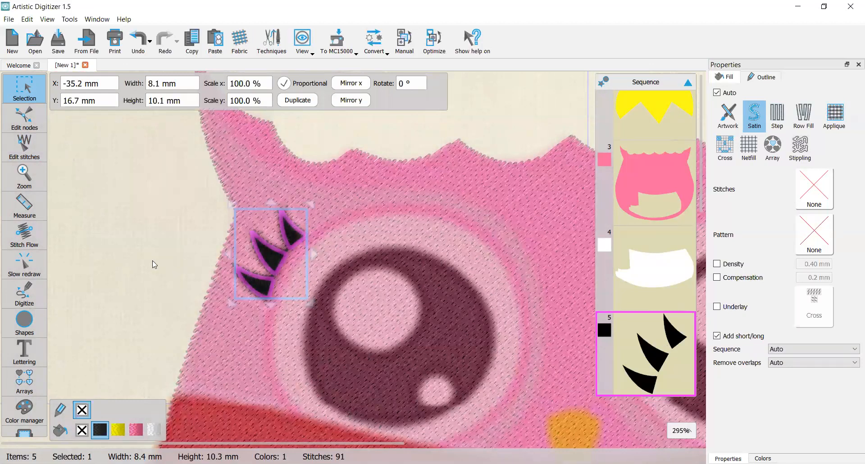
pyautogui.click(288, 259)
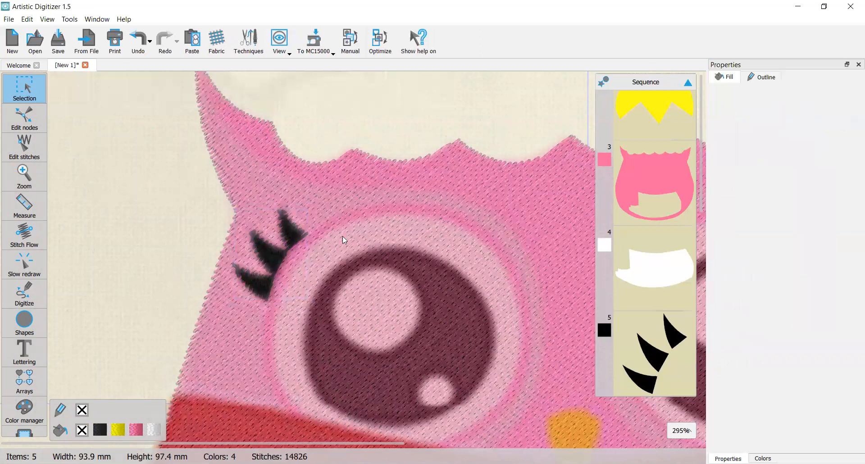
pyautogui.scroll(-1, 345, 240)
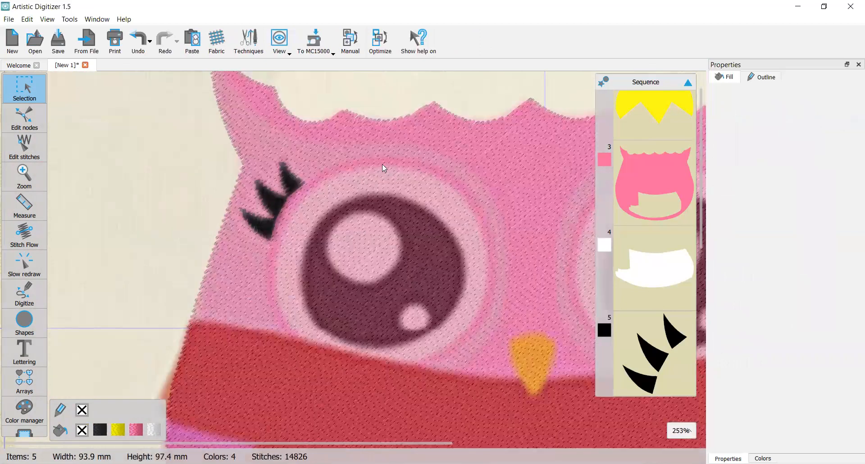
pyautogui.hscroll(1, 382, 168)
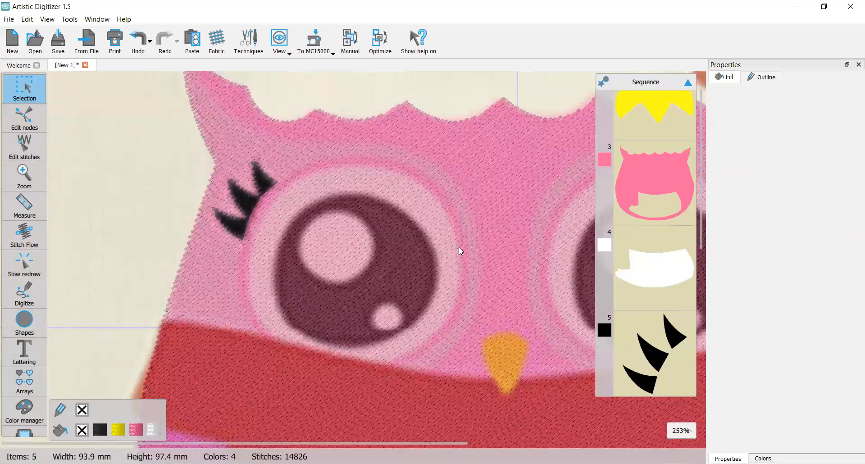
pyautogui.scroll(-1, 419, 281)
# Step: Start the Digitize tool for tracing the owl's eye beside the finished eyelashes
pyautogui.click(32, 300)
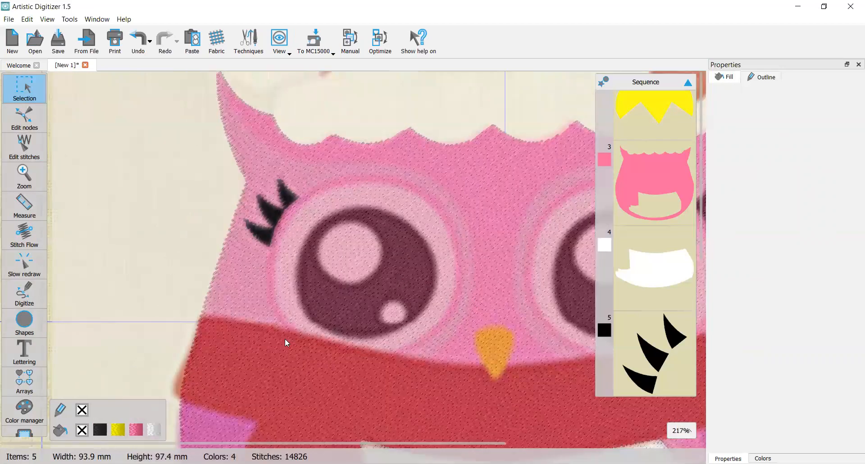
pyautogui.scroll(2, 405, 343)
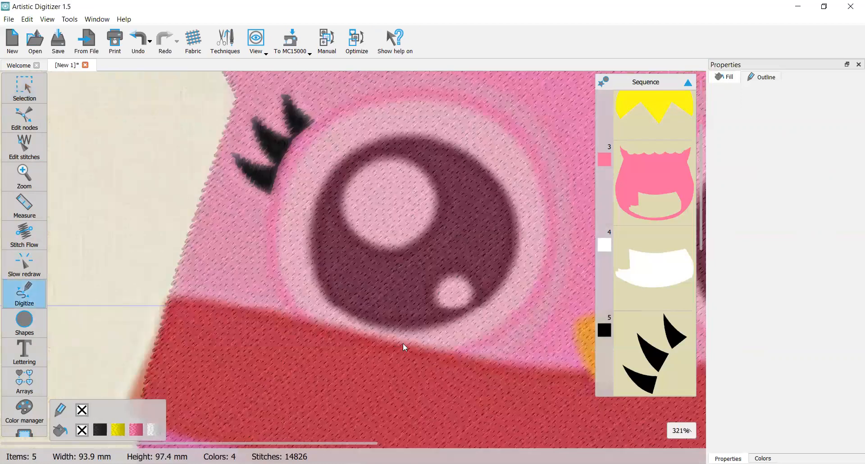
pyautogui.hscroll(2, 402, 345)
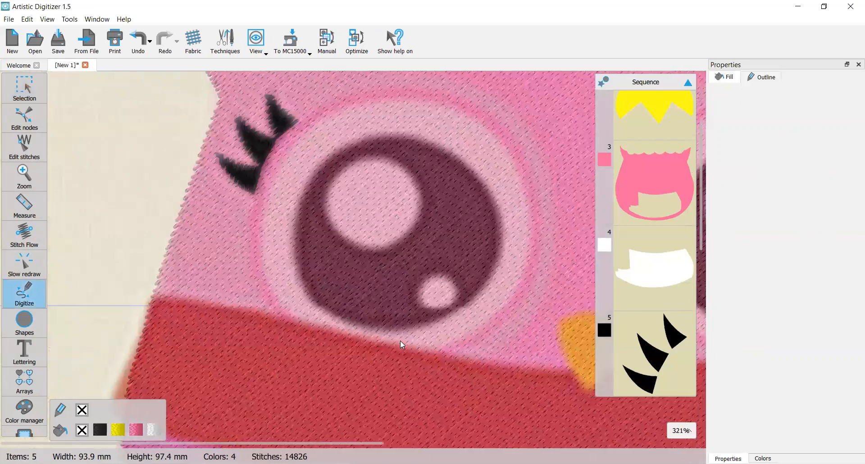
pyautogui.click(251, 319)
pyautogui.click(220, 271)
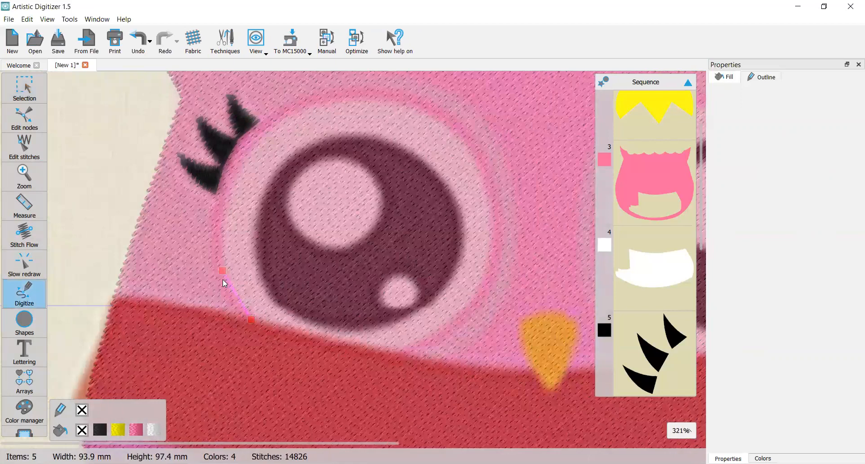
pyautogui.click(222, 266)
pyautogui.click(225, 199)
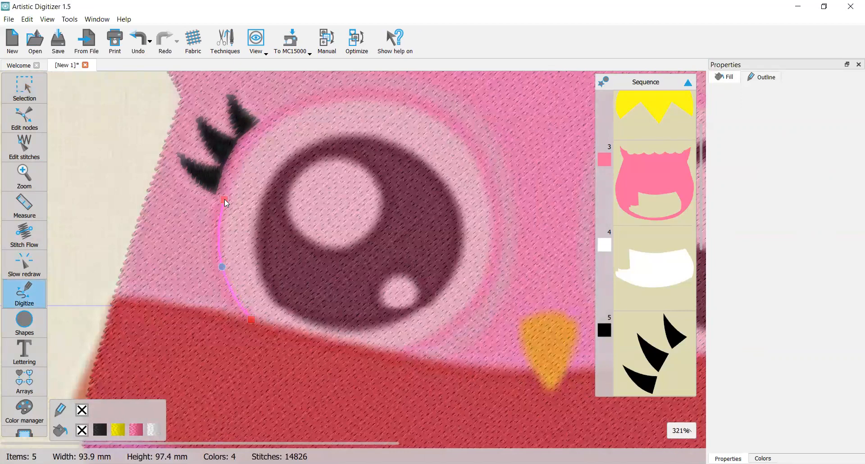
pyautogui.doubleClick(242, 154)
# Step: Trace a closed curved outline around the eye beside the eyelashes, with a straight lower edge along the red scarf
pyautogui.click(239, 316)
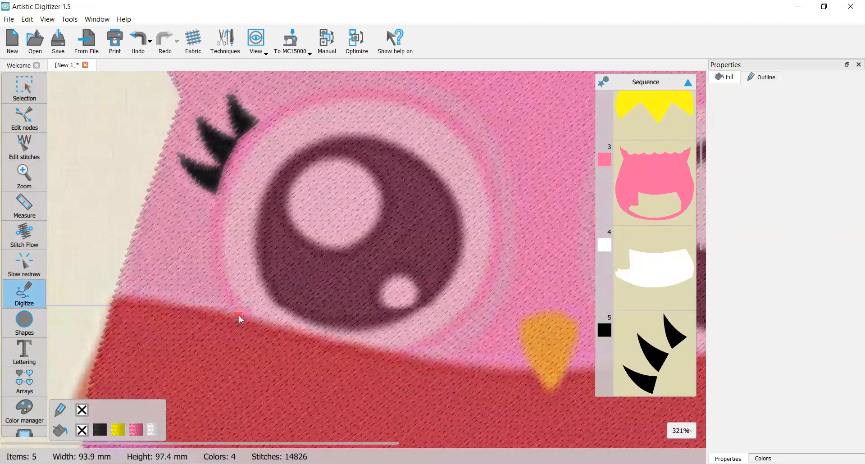
pyautogui.click(216, 277)
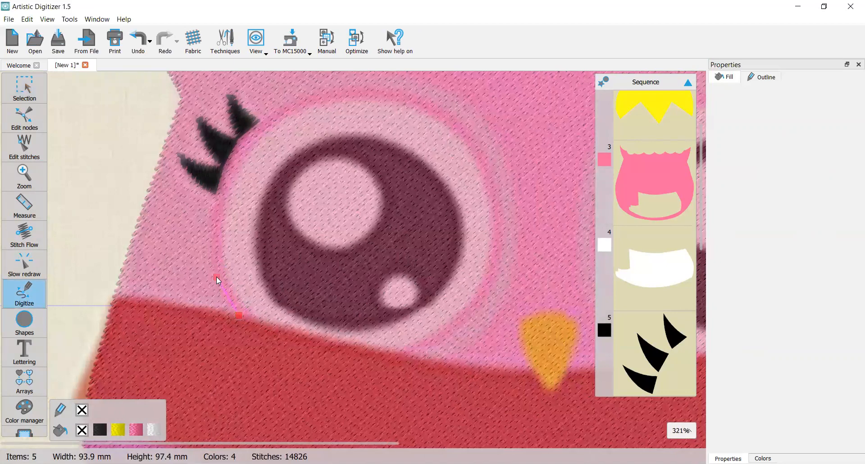
pyautogui.click(212, 209)
pyautogui.click(226, 157)
pyautogui.click(292, 99)
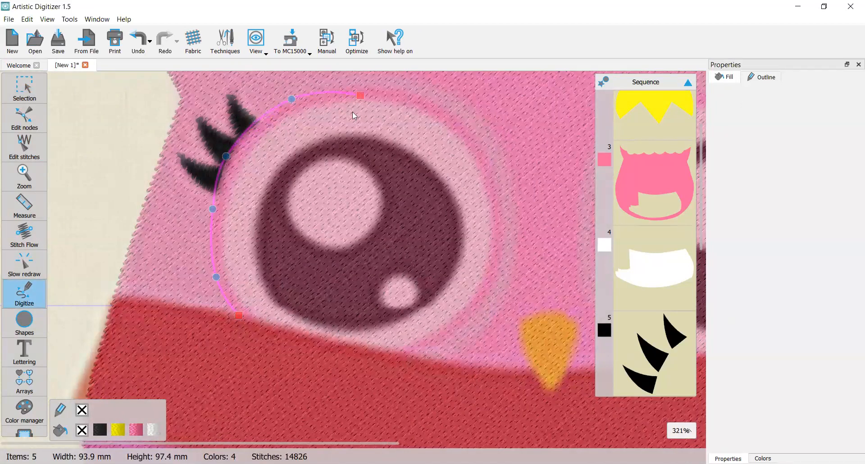
pyautogui.click(395, 91)
pyautogui.click(474, 134)
pyautogui.click(499, 267)
pyautogui.click(474, 312)
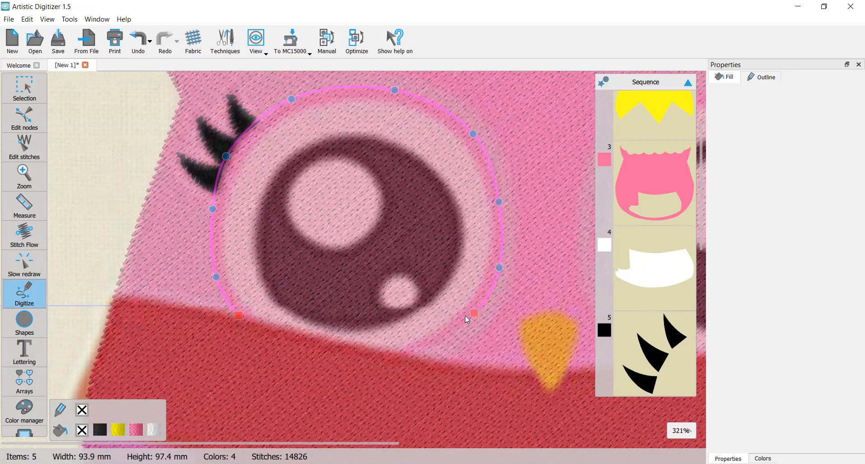
pyautogui.click(413, 359)
pyautogui.click(240, 317)
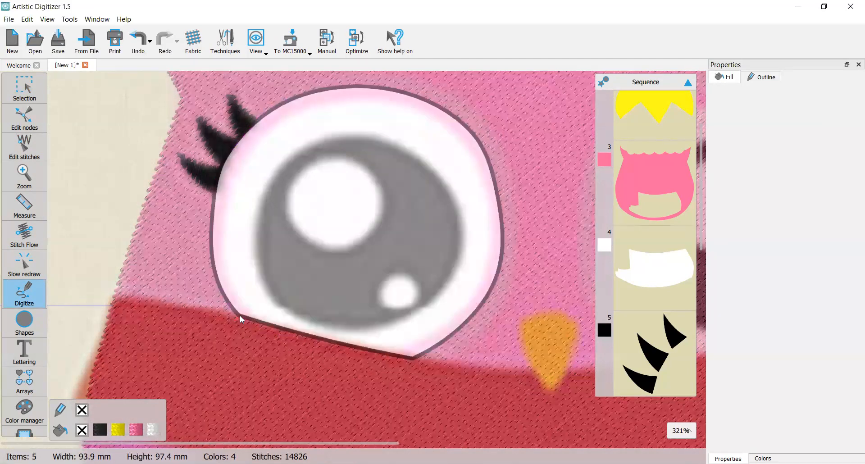
# Step: Finish the traced eye shape, about 30 by 28 mm, with a white fill and remove its black outline
pyautogui.click(16, 331)
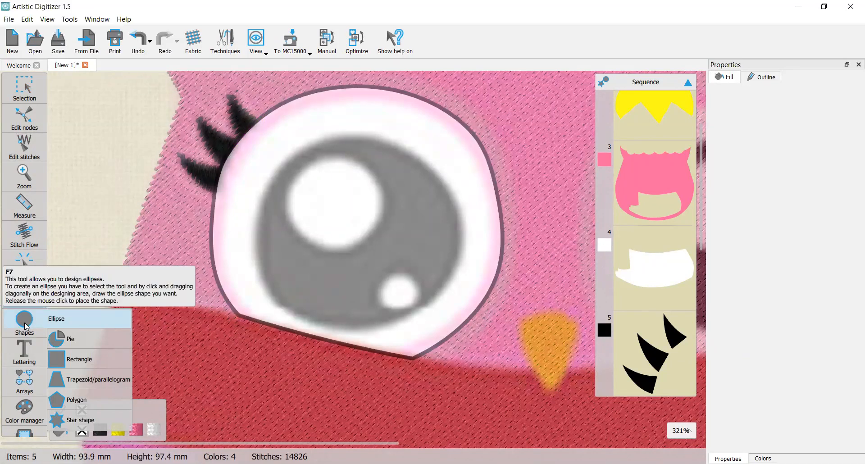
pyautogui.scroll(-1, 289, 262)
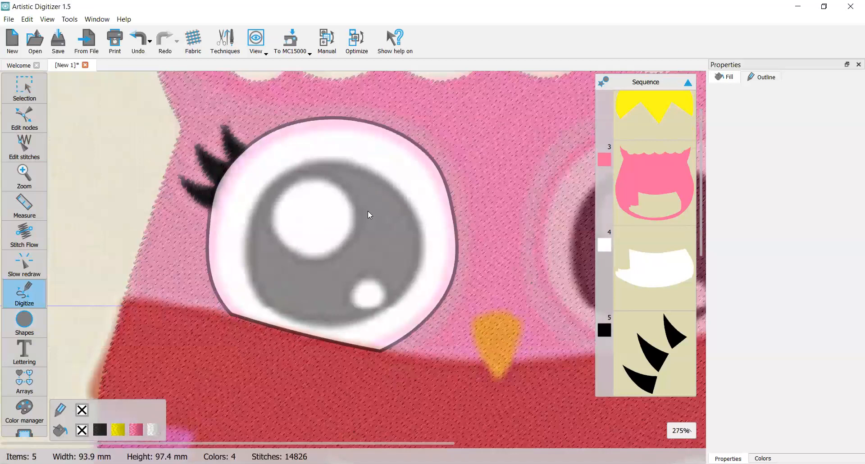
pyautogui.scroll(-2, 369, 215)
pyautogui.hscroll(1, 360, 218)
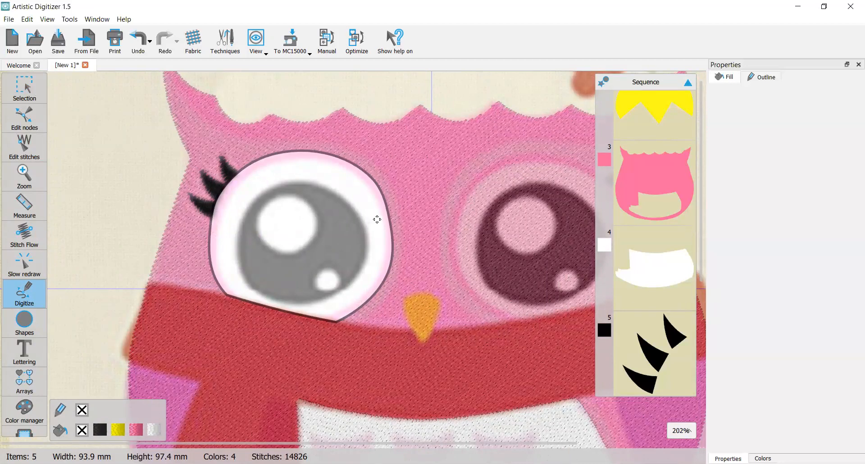
pyautogui.press('Return')
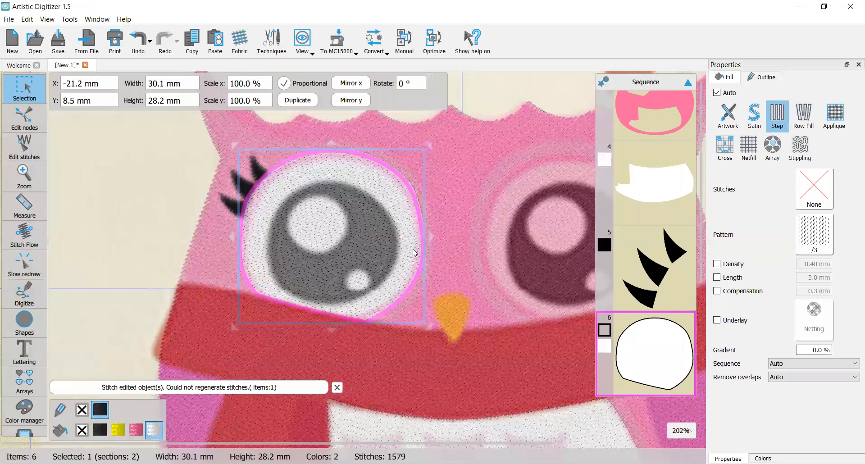
pyautogui.hscroll(1, 669, 270)
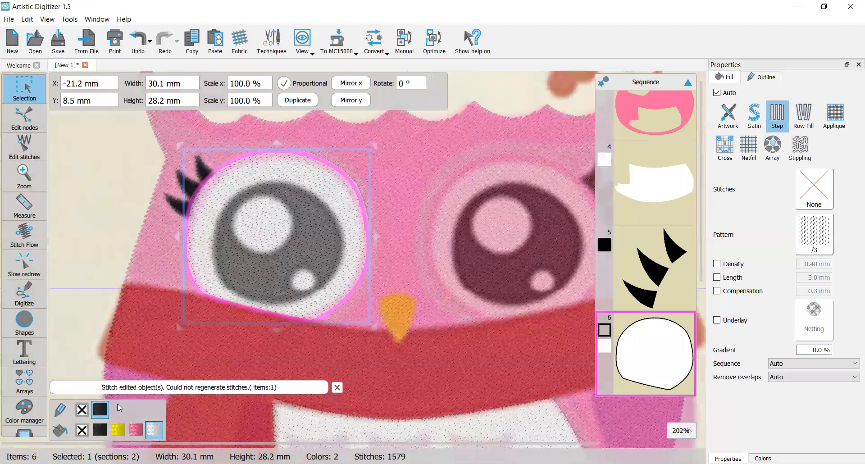
pyautogui.click(80, 414)
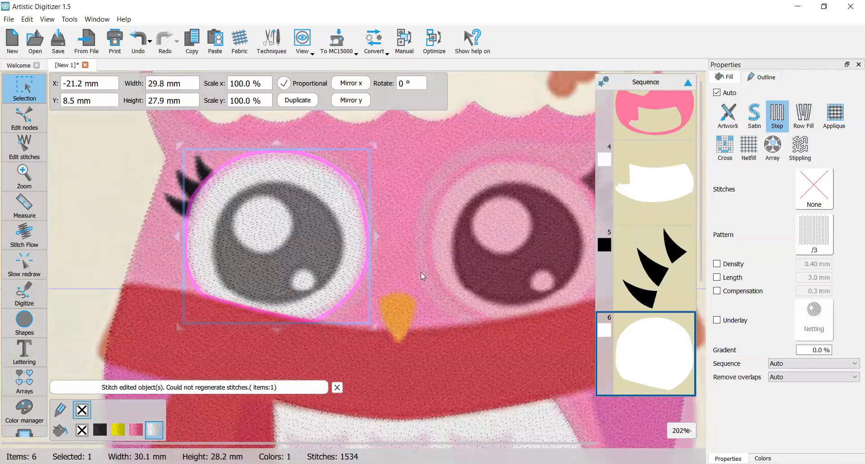
# Step: Add a stitch direction line to the white eye fill, starting at its upper edge near the eyelashes
pyautogui.scroll(1, 626, 267)
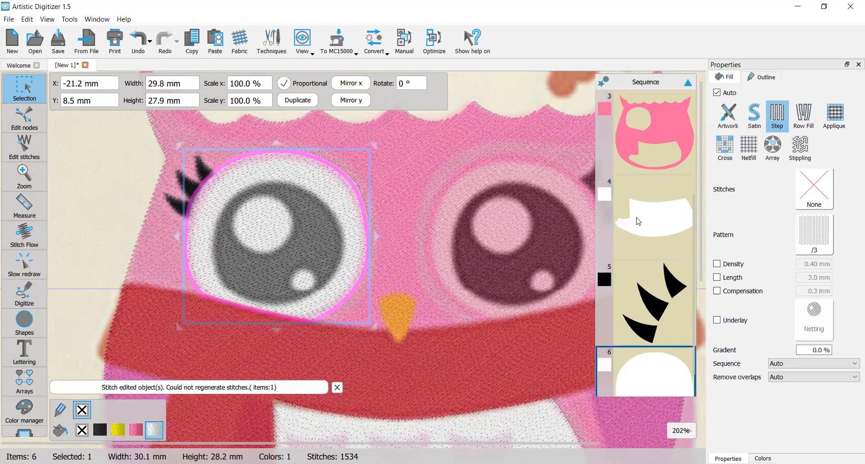
pyautogui.scroll(3, 638, 221)
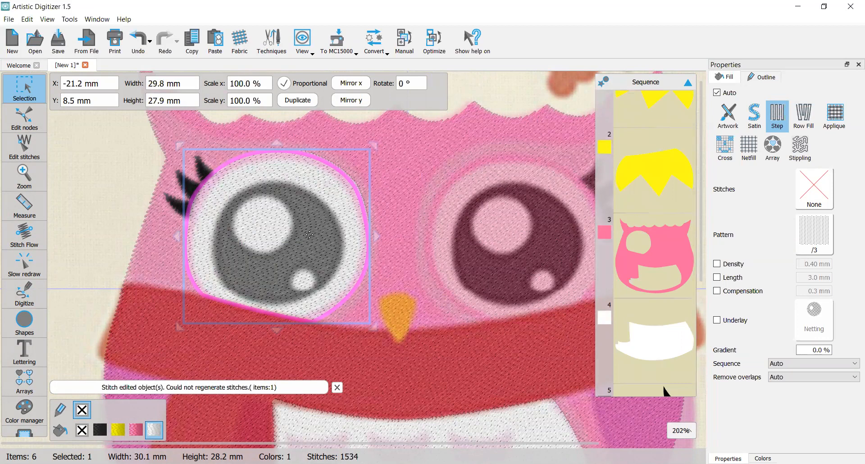
pyautogui.scroll(1, 313, 232)
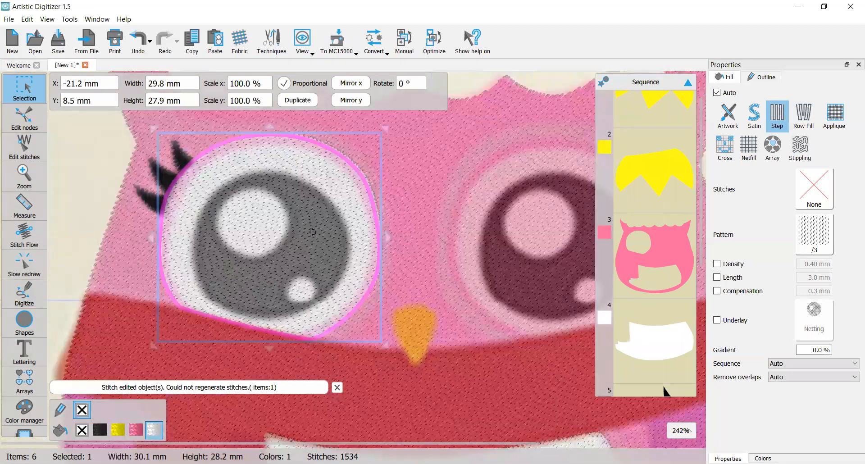
pyautogui.scroll(1, 313, 232)
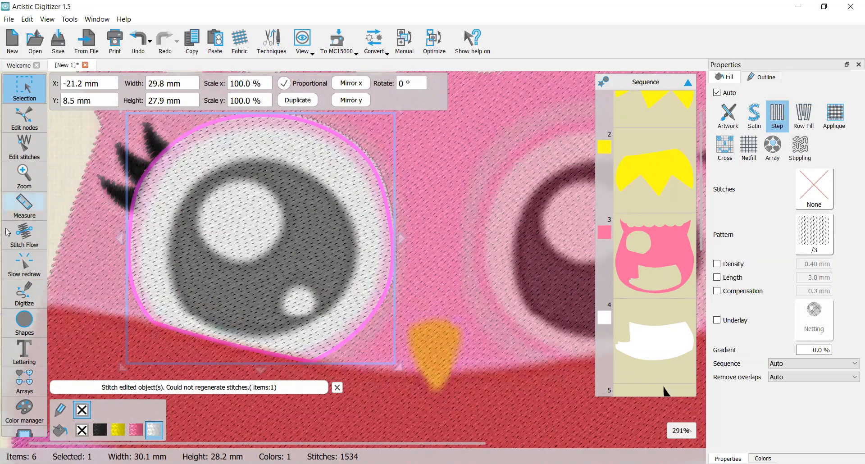
pyautogui.click(24, 232)
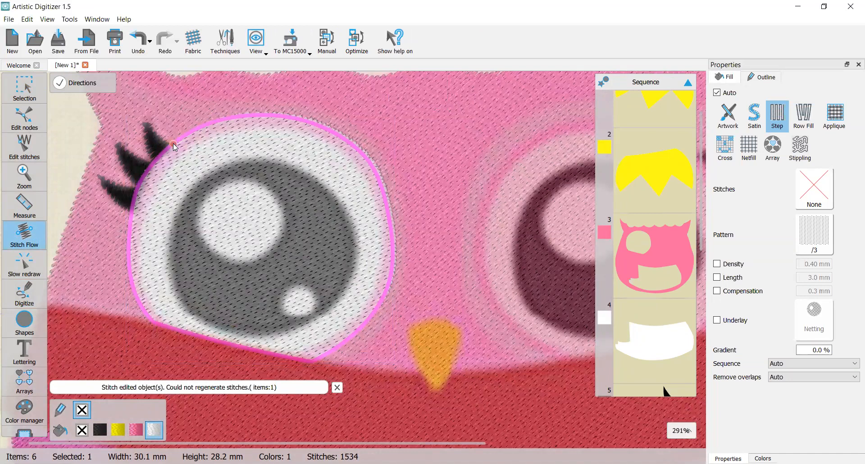
pyautogui.moveTo(186, 135); pyautogui.dragTo(262, 155)
pyautogui.click(35, 86)
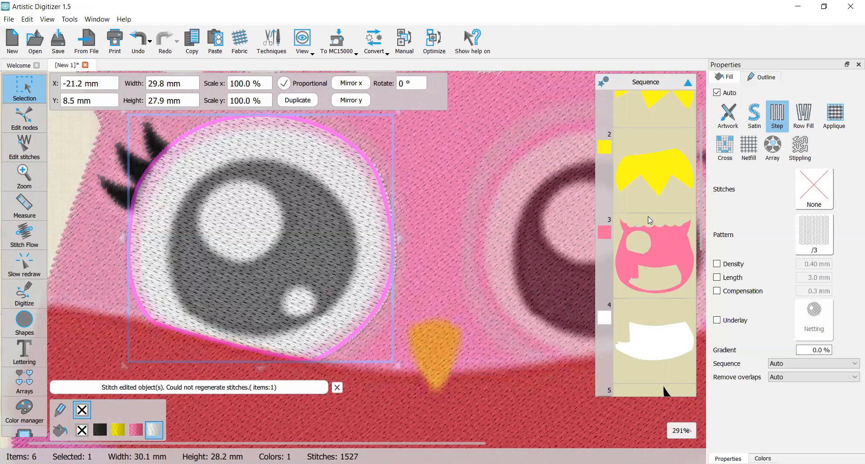
pyautogui.scroll(-2, 637, 166)
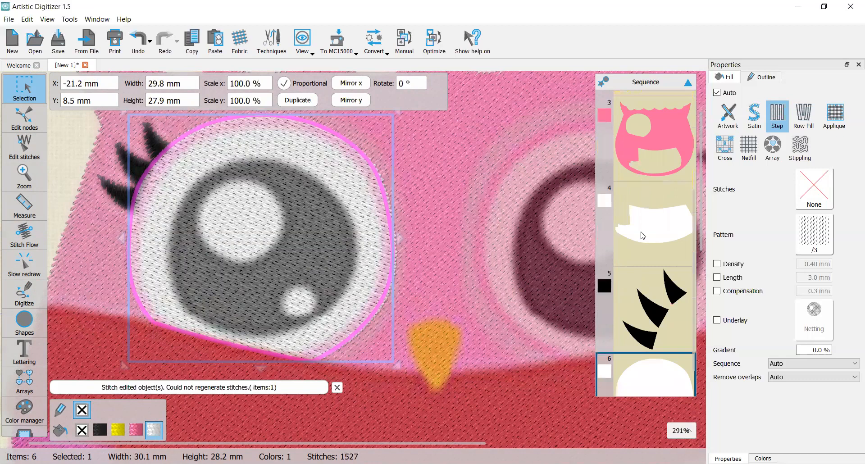
pyautogui.scroll(3, 643, 235)
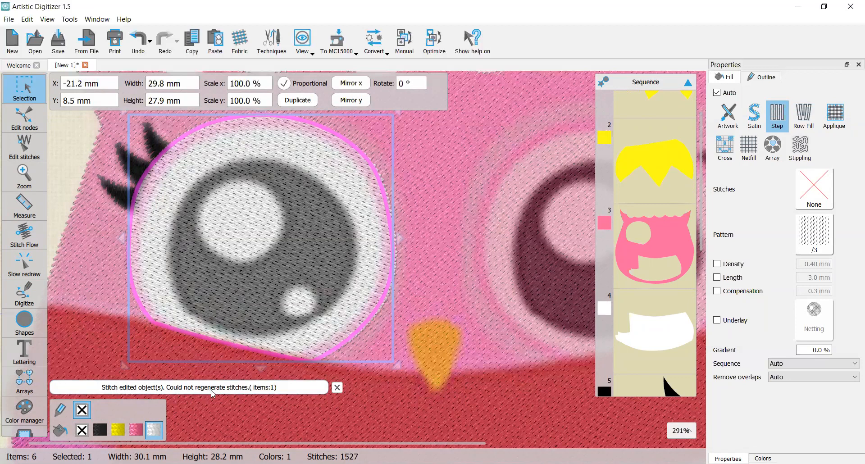
# Step: Set Remove overlaps to Never for the pink owl body fill
pyautogui.click(338, 388)
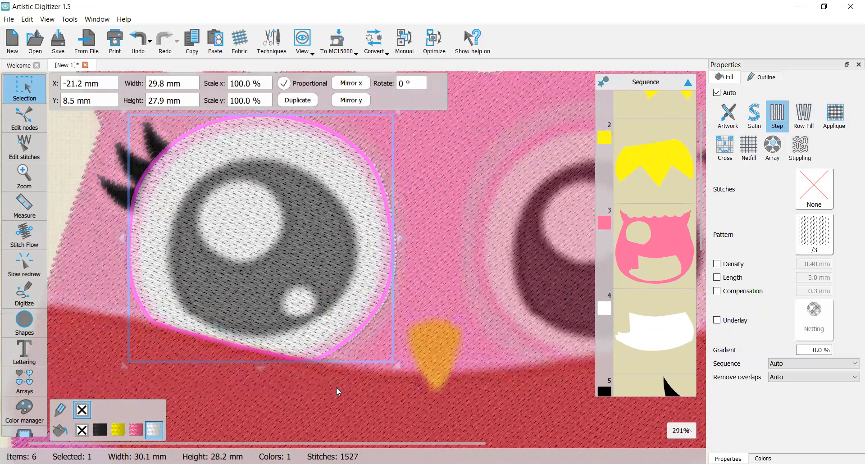
pyautogui.click(390, 292)
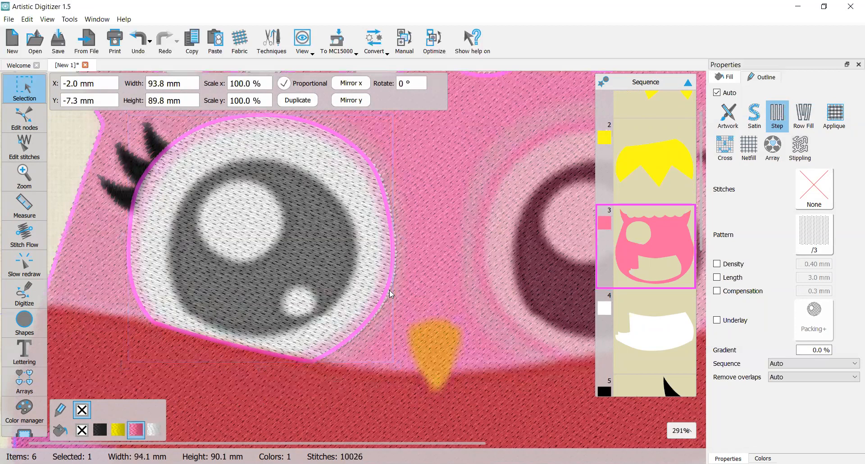
pyautogui.scroll(1, 350, 280)
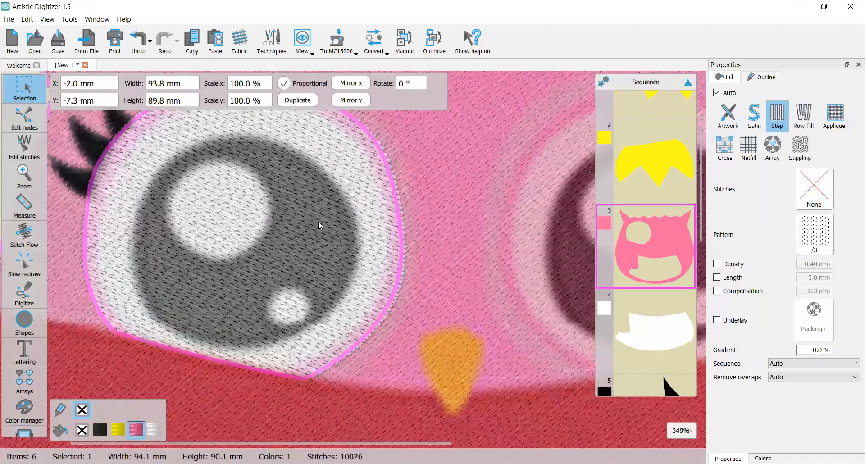
pyautogui.scroll(-1, 319, 226)
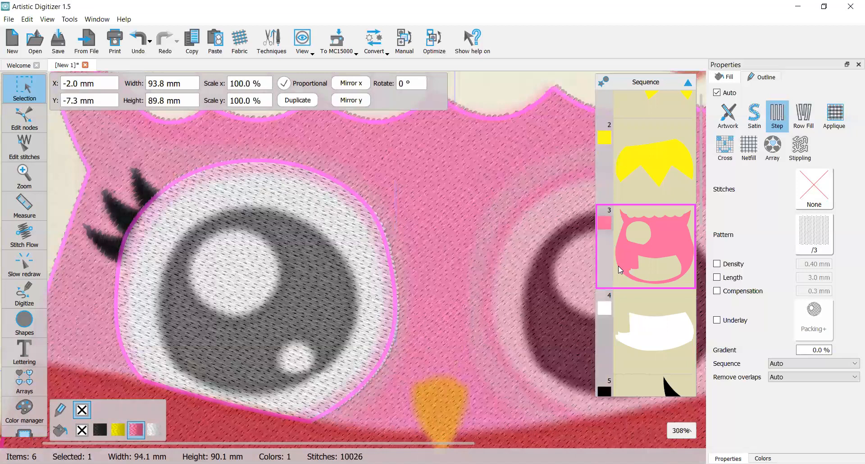
pyautogui.hscroll(1, 627, 255)
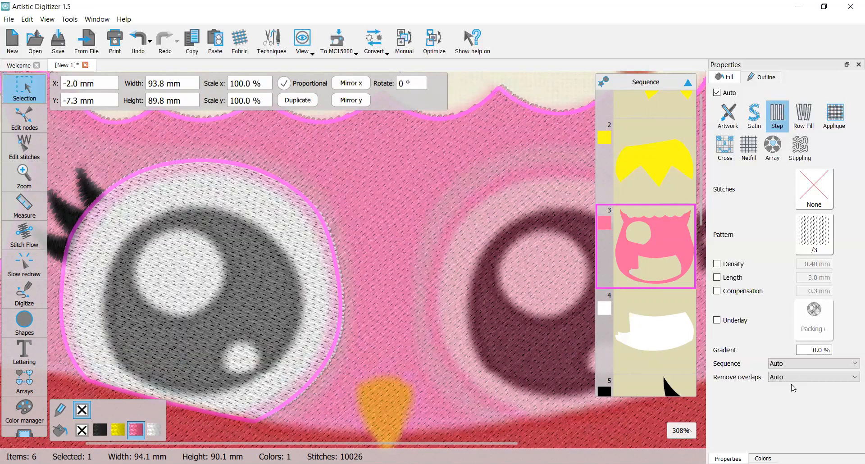
pyautogui.click(787, 386)
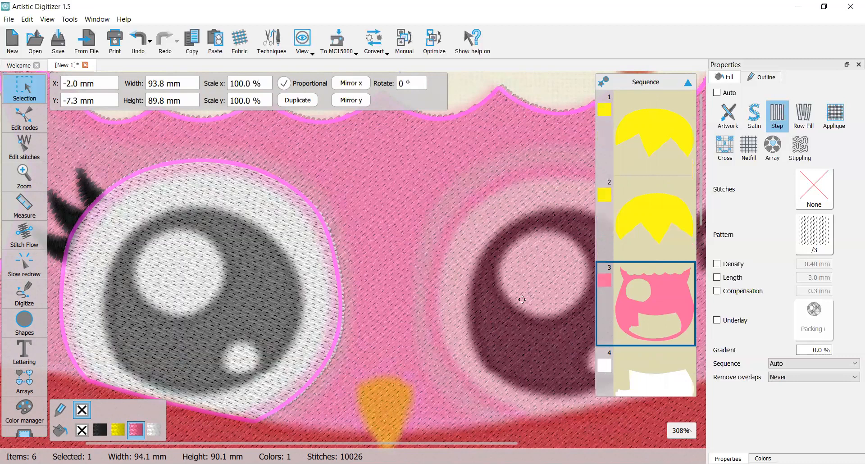
pyautogui.scroll(-3, 522, 299)
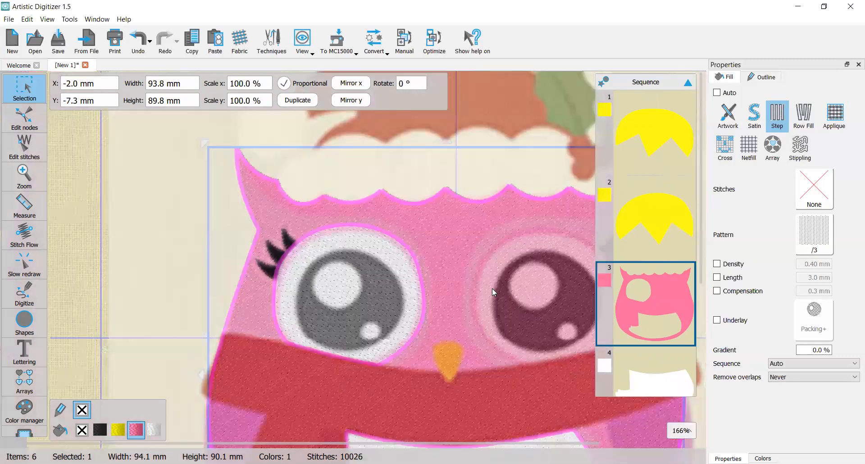
pyautogui.click(646, 310)
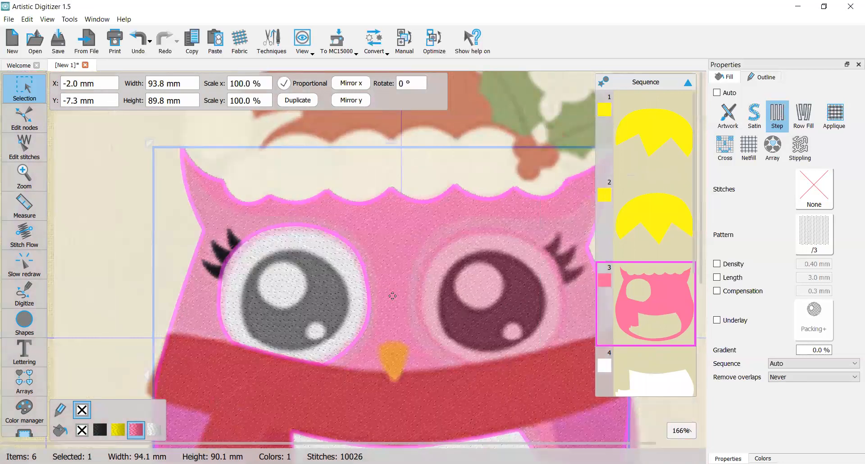
# Step: Set Remove overlaps to Never for the white eye fill so the pink body is not cut out beneath it
pyautogui.click(234, 284)
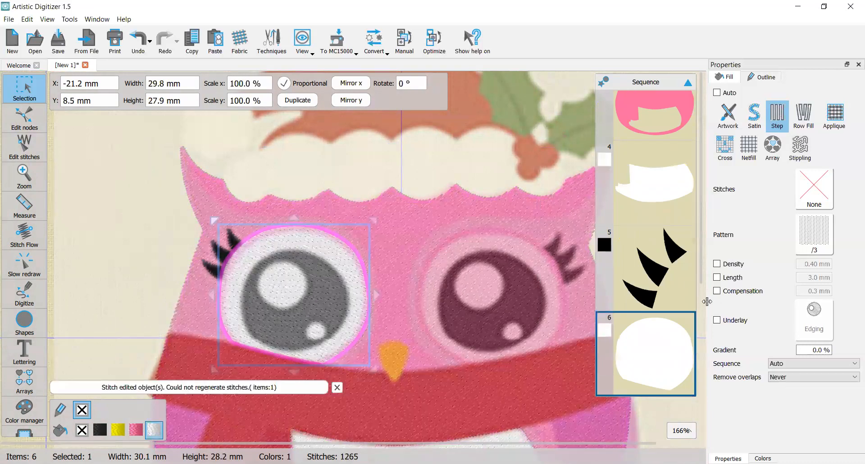
pyautogui.scroll(3, 619, 274)
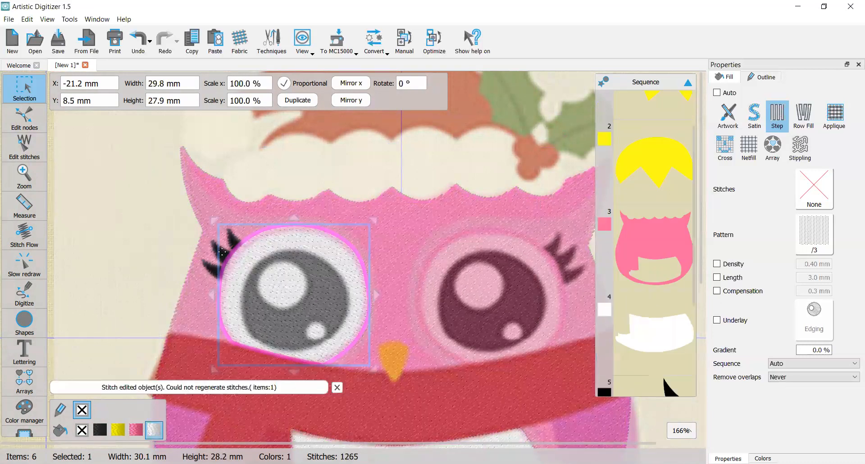
pyautogui.press('Escape')
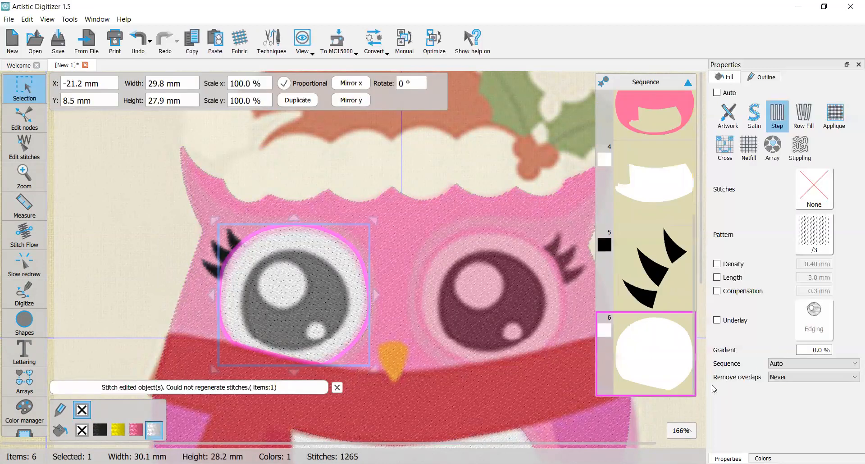
pyautogui.scroll(2, 690, 324)
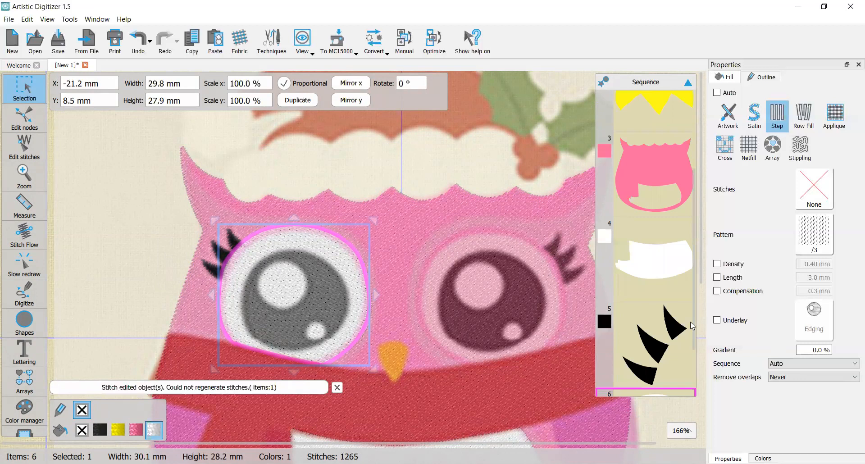
pyautogui.scroll(2, 640, 248)
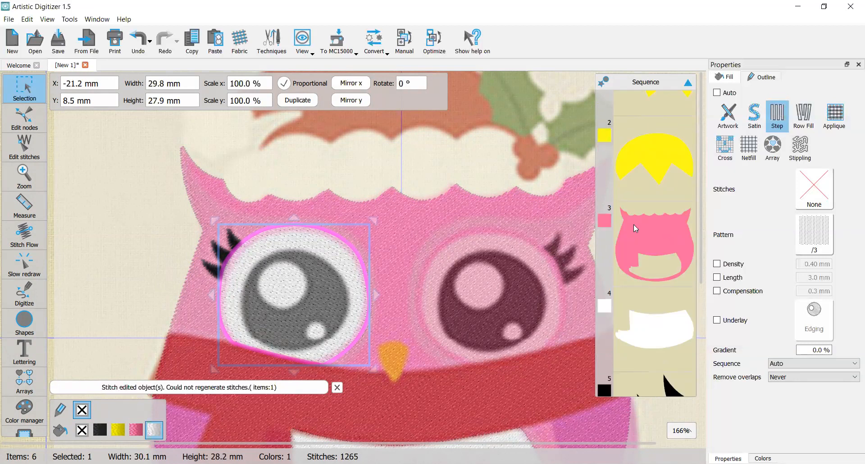
pyautogui.click(336, 387)
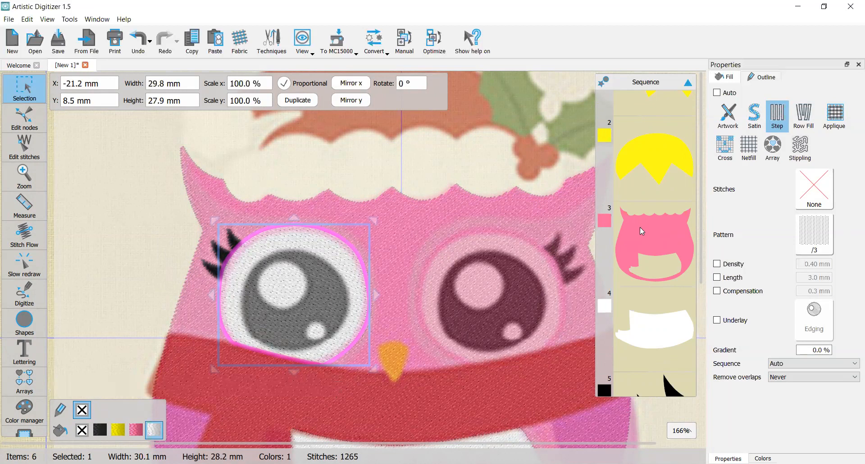
# Step: Examine the white eye's stitching against the pink body and the eyelashes, and check the layer order in the sequence
pyautogui.scroll(2, 640, 231)
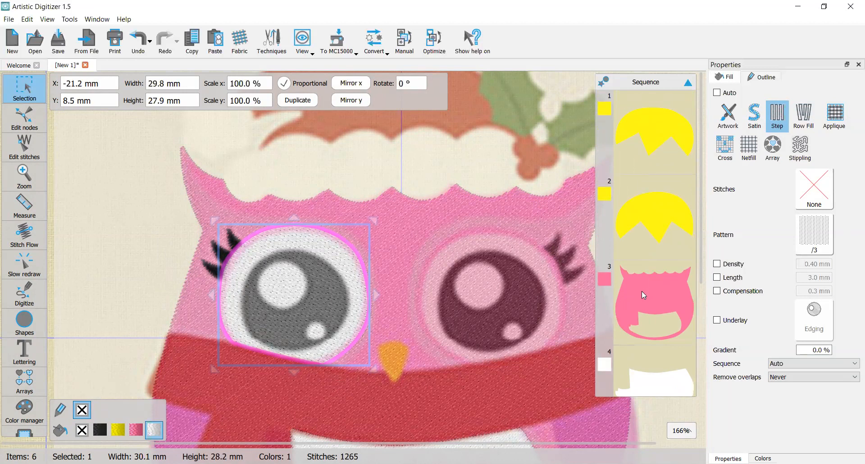
pyautogui.scroll(1, 329, 277)
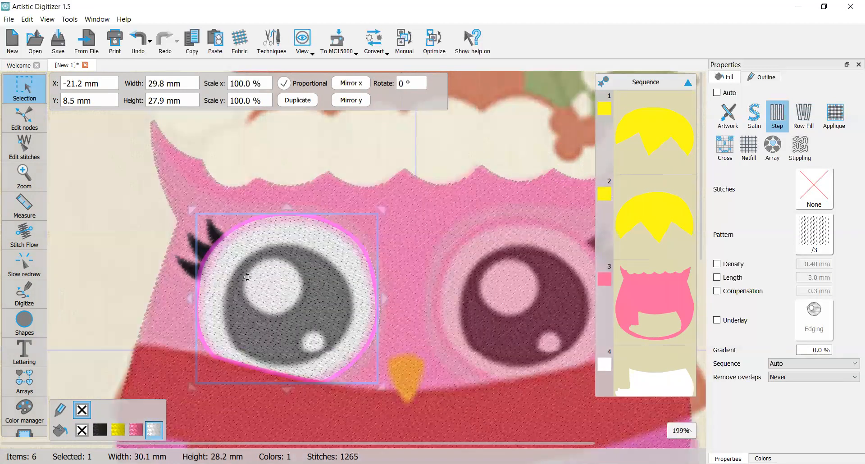
pyautogui.scroll(2, 247, 277)
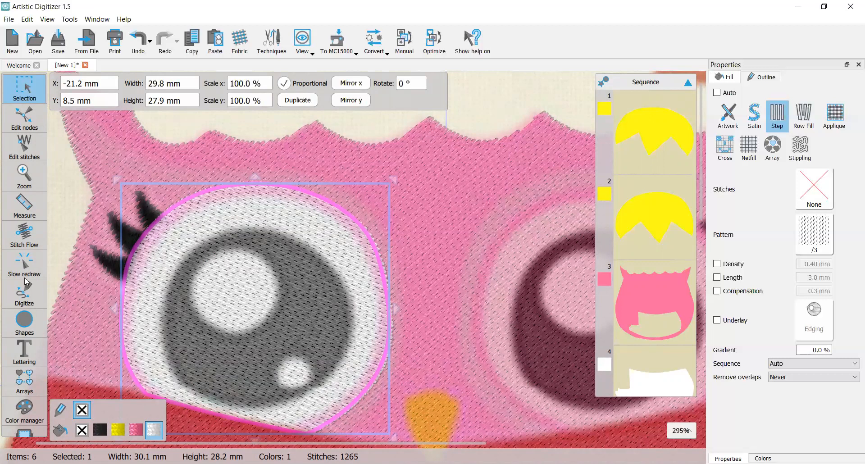
pyautogui.press('Escape')
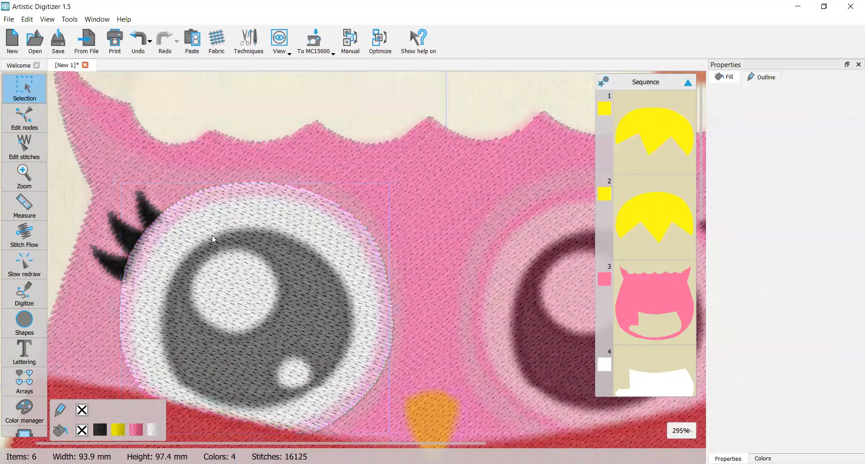
pyautogui.scroll(-1, 212, 234)
pyautogui.scroll(4, 161, 236)
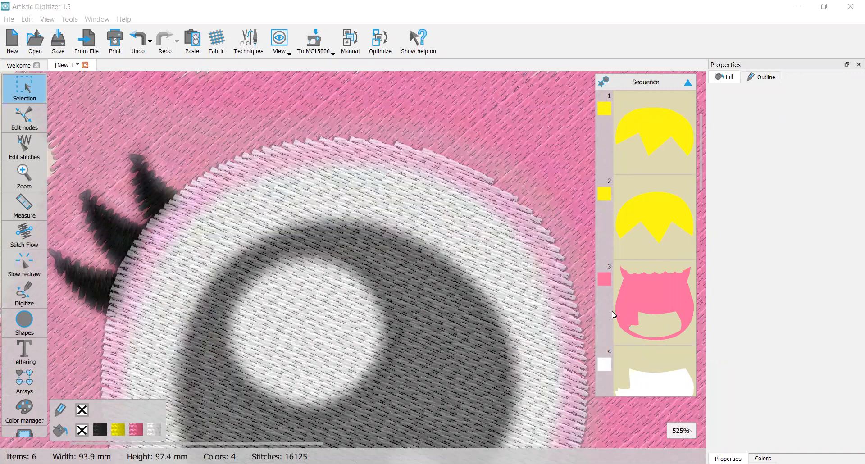
pyautogui.scroll(-3, 629, 300)
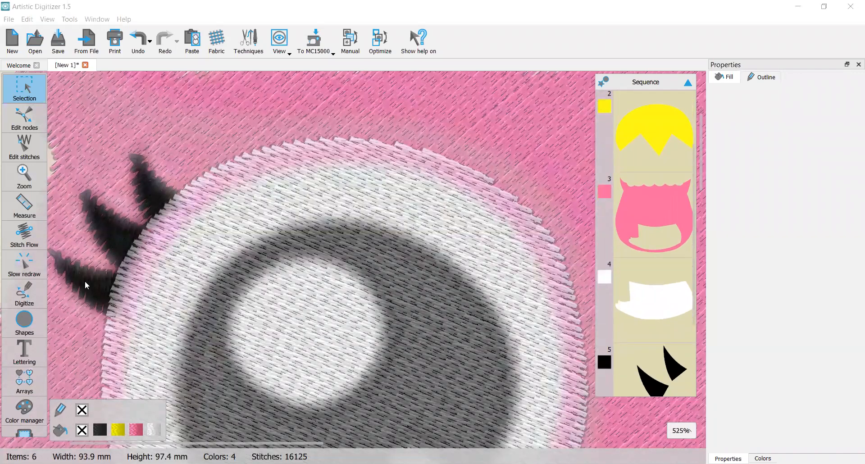
pyautogui.scroll(-1, 684, 376)
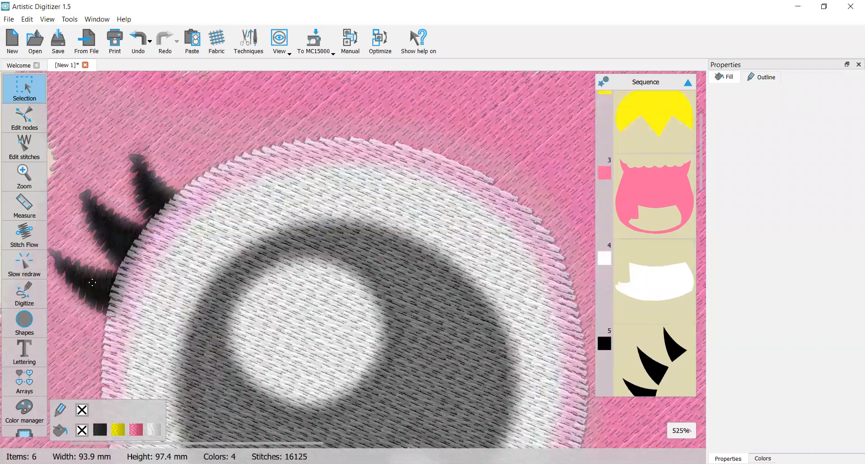
# Step: Select the pink body and the white belly together and review the Weld, Trim and Intersect shaping operations
pyautogui.click(92, 282)
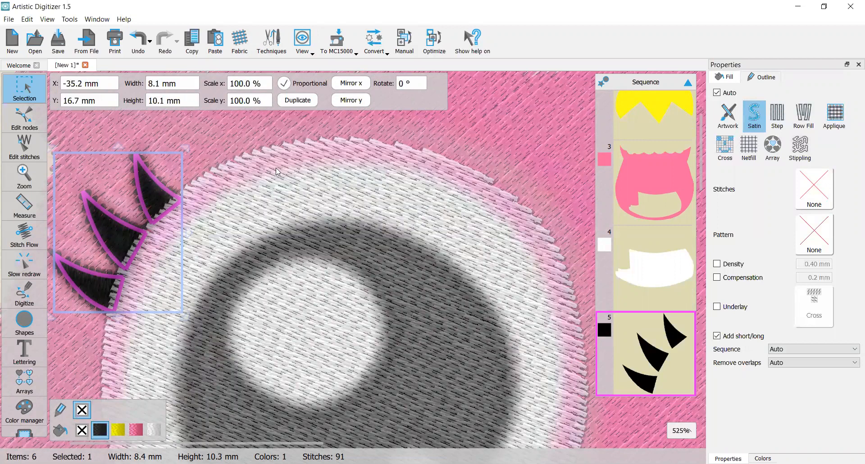
pyautogui.click(645, 204)
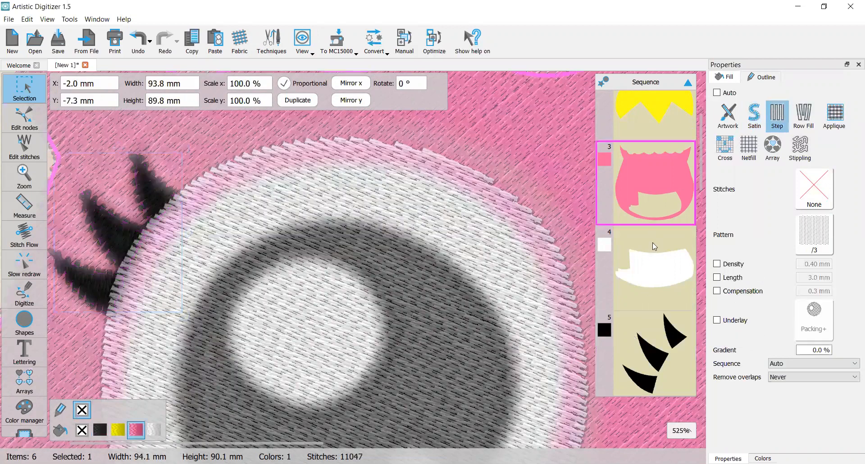
pyautogui.keyDown('ctrl'); pyautogui.click(646, 255); pyautogui.keyUp('ctrl')
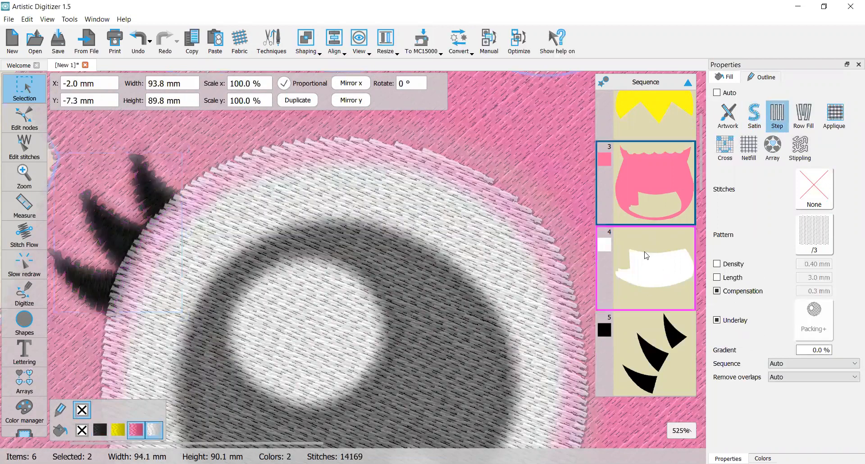
pyautogui.click(320, 54)
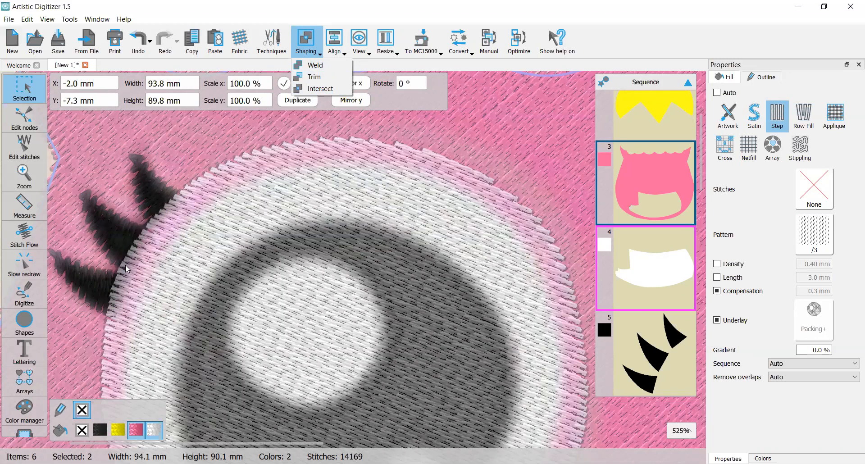
pyautogui.click(647, 329)
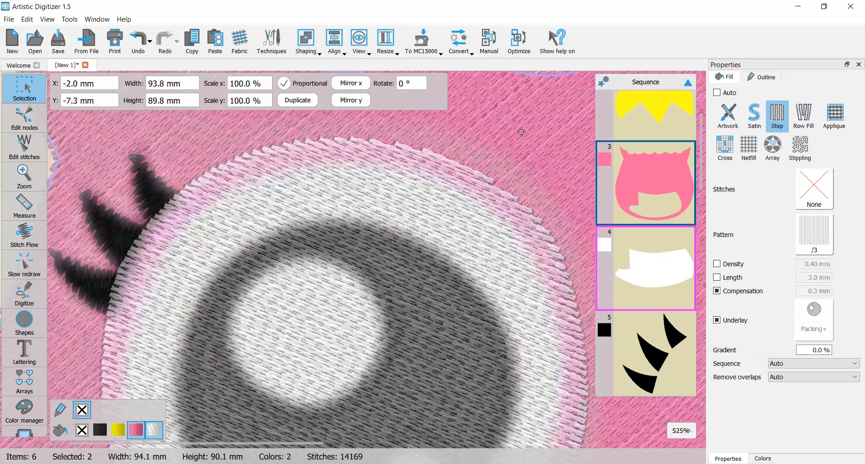
pyautogui.scroll(-2, 517, 194)
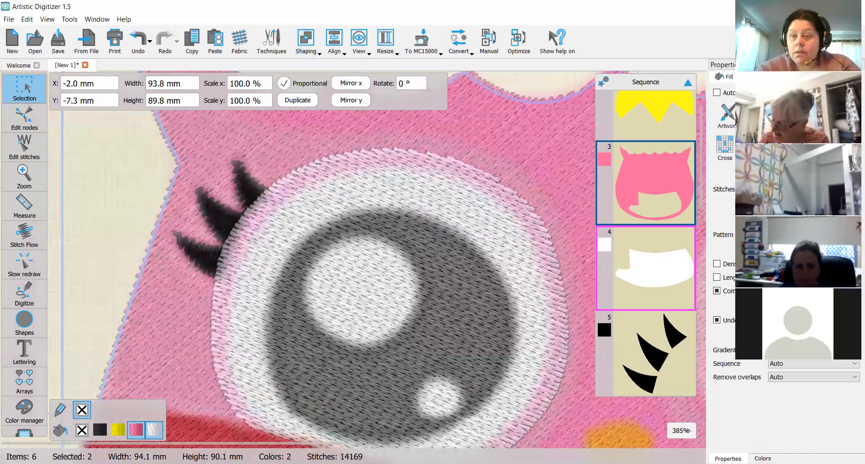
pyautogui.hscroll(1, 377, 259)
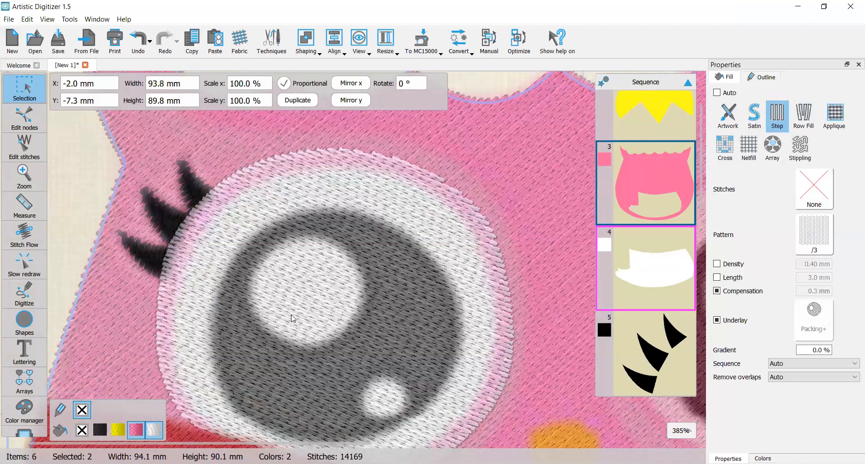
pyautogui.scroll(-2, 190, 261)
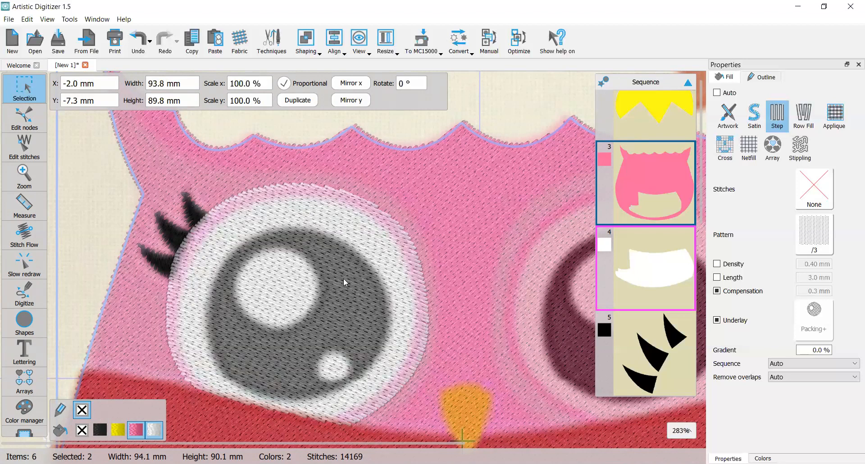
# Step: Turn on the underlay for the white eye fill and review the available underlay types
pyautogui.click(347, 229)
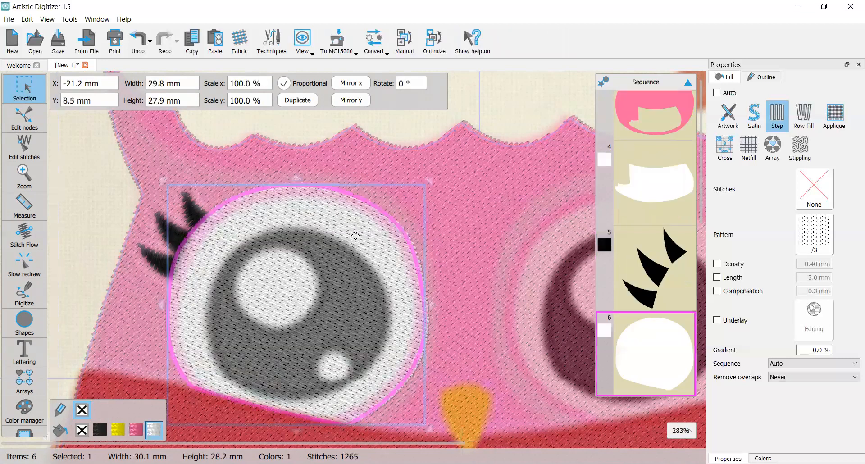
pyautogui.click(716, 320)
pyautogui.click(814, 321)
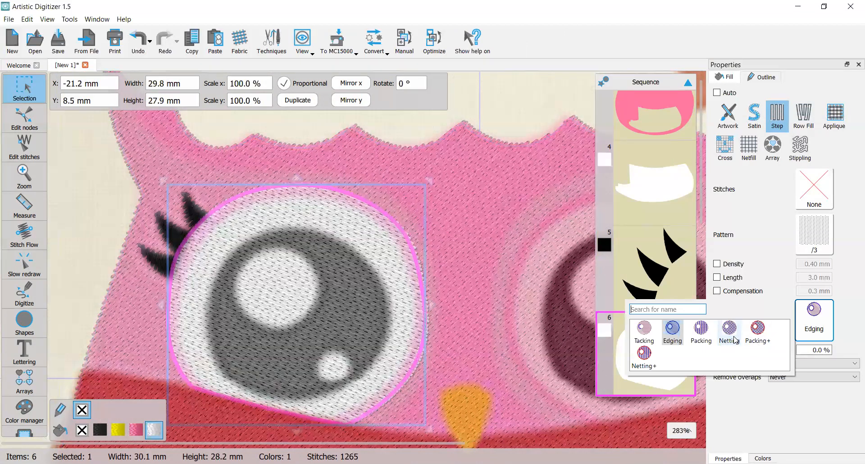
pyautogui.click(538, 104)
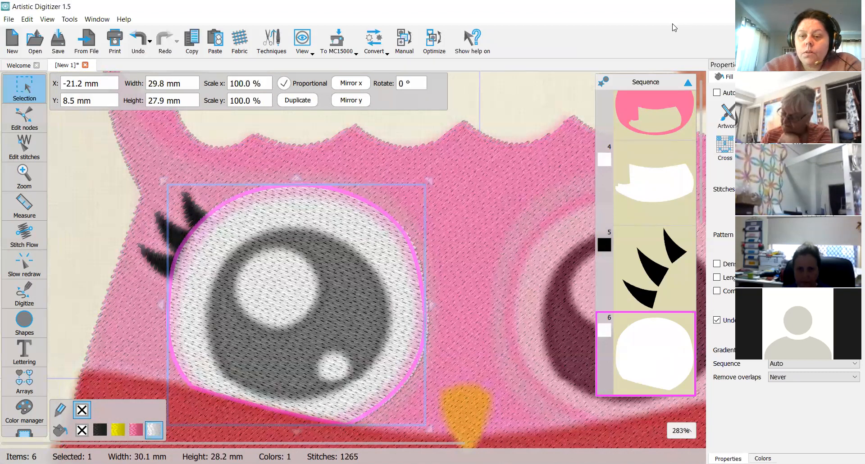
# Step: Digitize a closed curved outline around the dark iris inside the white eye, about 21 mm wide and 20 mm high
pyautogui.scroll(-1, 277, 247)
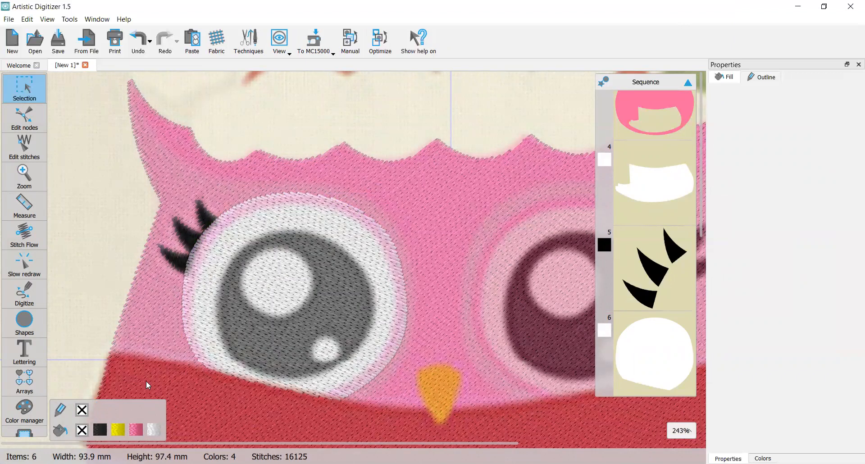
pyautogui.click(32, 289)
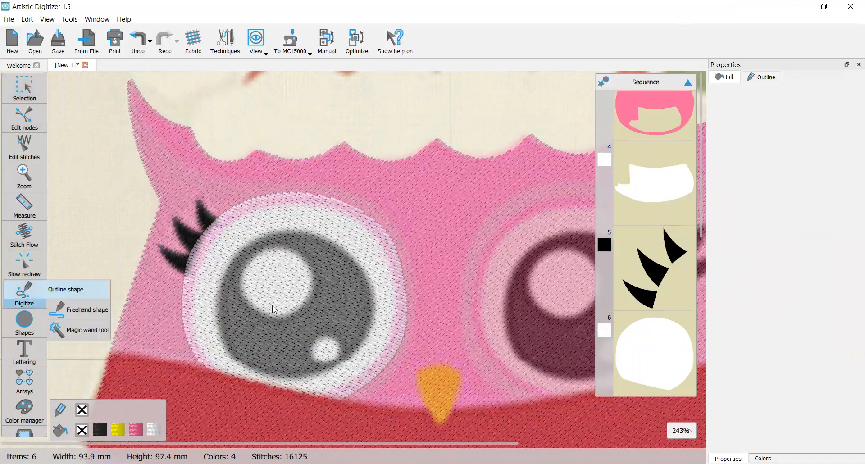
pyautogui.click(231, 358)
pyautogui.click(218, 312)
pyautogui.click(239, 249)
pyautogui.click(304, 231)
pyautogui.click(361, 268)
pyautogui.click(371, 324)
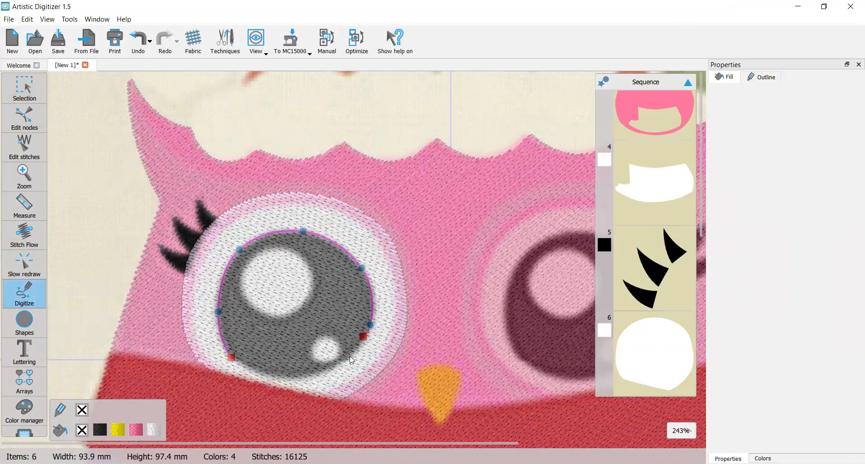
pyautogui.click(337, 366)
pyautogui.click(292, 376)
pyautogui.click(232, 359)
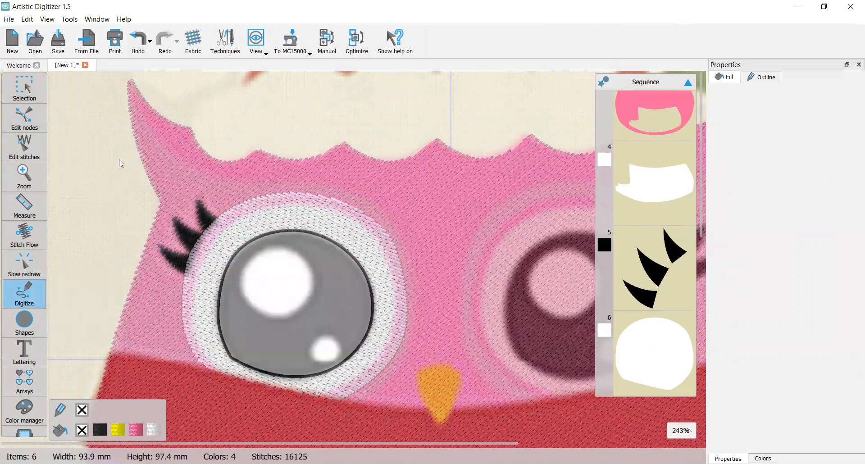
# Step: Select the iris shape, fill it with black and remove its outline
pyautogui.moveTo(28, 92)
pyautogui.click(72, 84)
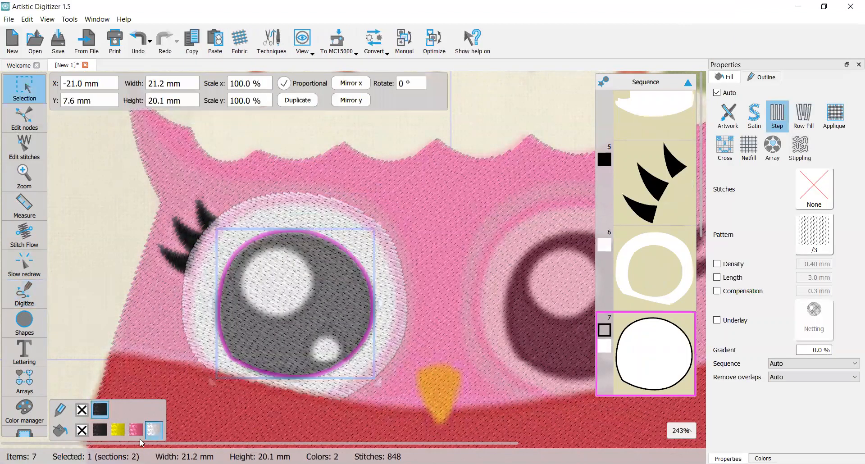
pyautogui.click(102, 432)
pyautogui.click(82, 410)
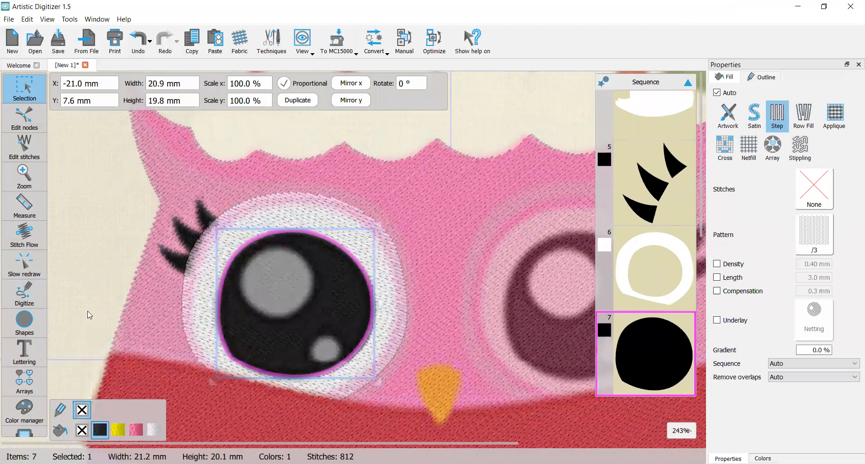
# Step: Set the black iris's stitch direction with a diagonal line from its lower-left edge to its upper-right edge
pyautogui.scroll(2, 232, 319)
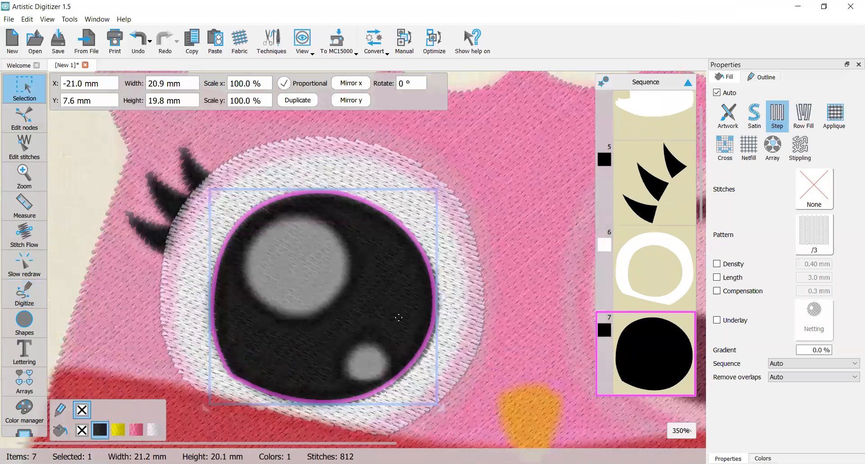
pyautogui.scroll(1, 399, 318)
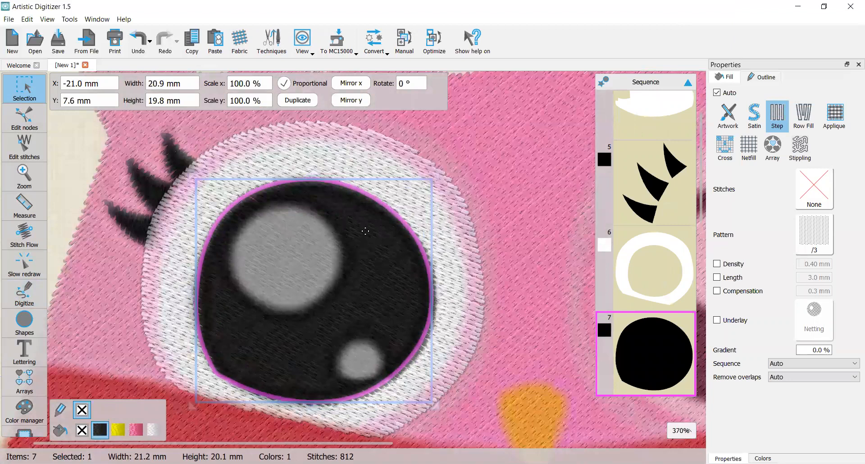
pyautogui.click(28, 238)
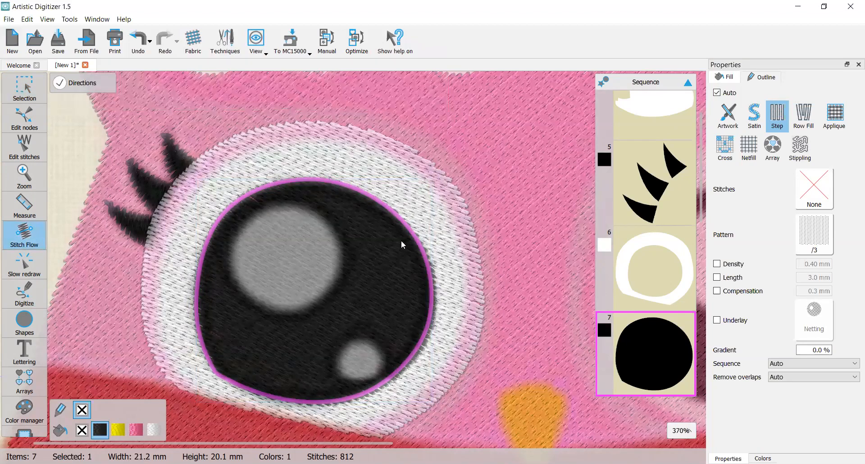
pyautogui.click(205, 339)
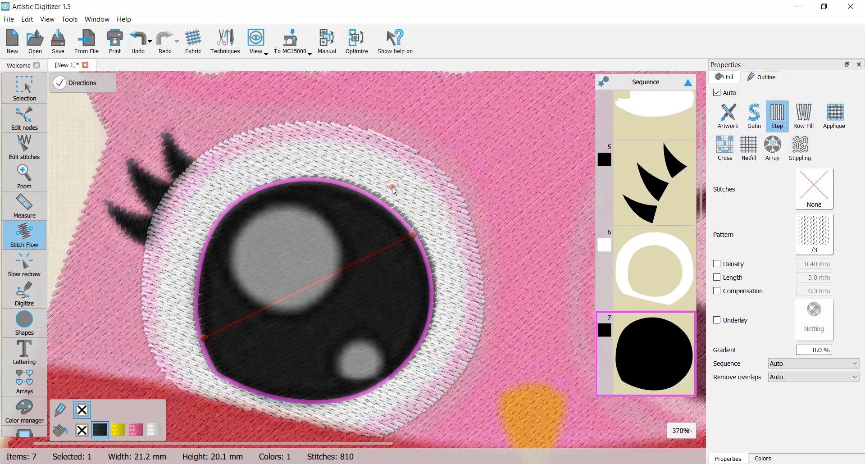
pyautogui.scroll(-1, 381, 242)
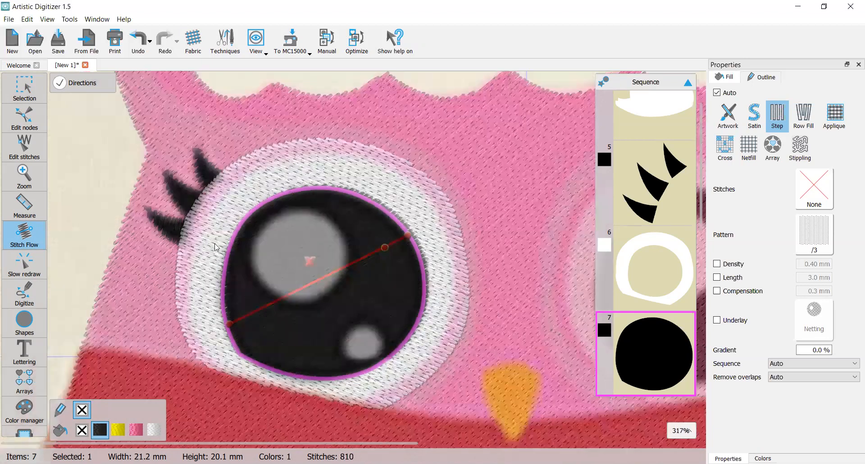
pyautogui.hscroll(2, 83, 198)
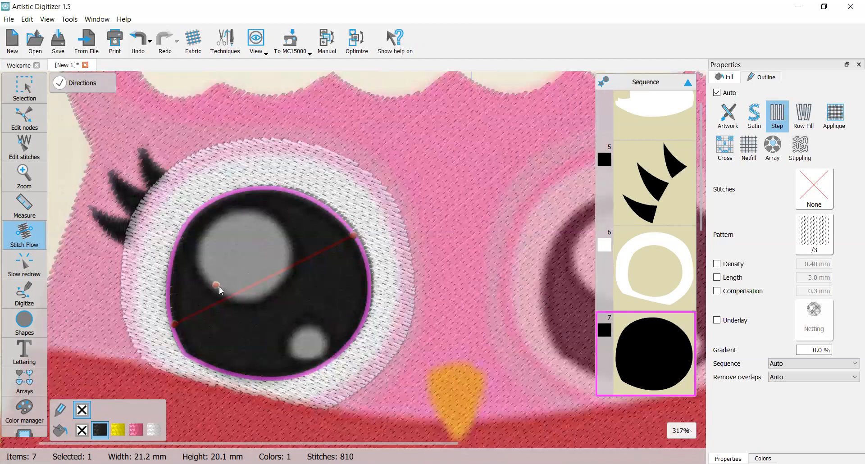
# Step: Set Remove overlaps to Never for the black iris so the white eye beneath it is not cut out
pyautogui.scroll(-1, 545, 278)
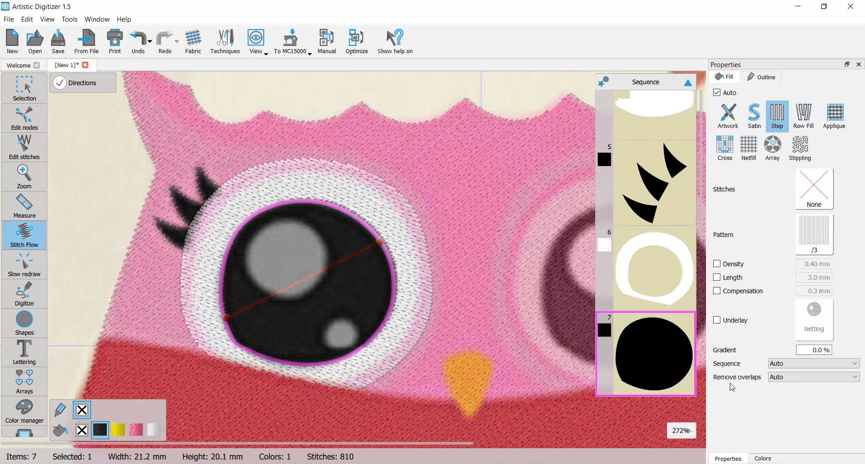
pyautogui.click(302, 297)
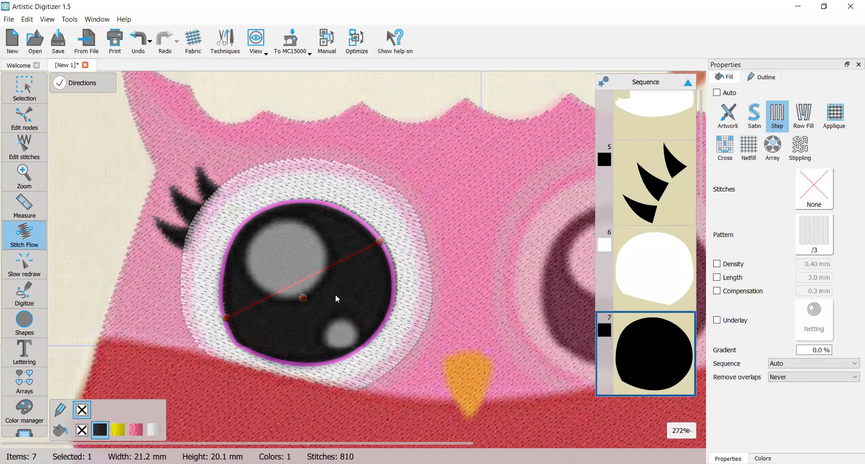
pyautogui.scroll(-3, 337, 299)
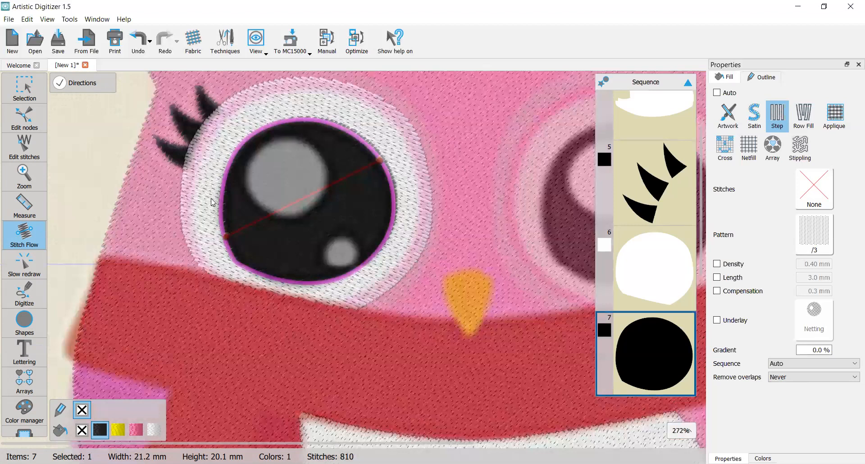
pyautogui.click(237, 171)
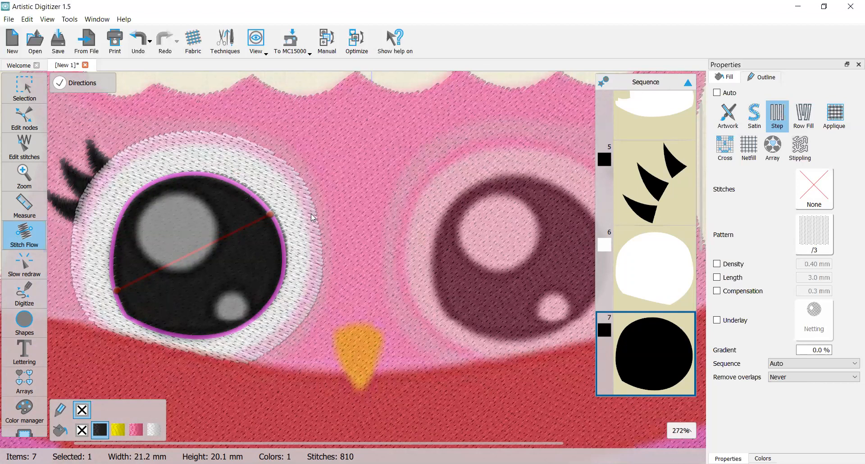
# Step: Turn on the Netting underlay for the black iris and deselect the shape
pyautogui.click(230, 199)
pyautogui.press('Escape')
pyautogui.click(815, 314)
pyautogui.click(733, 334)
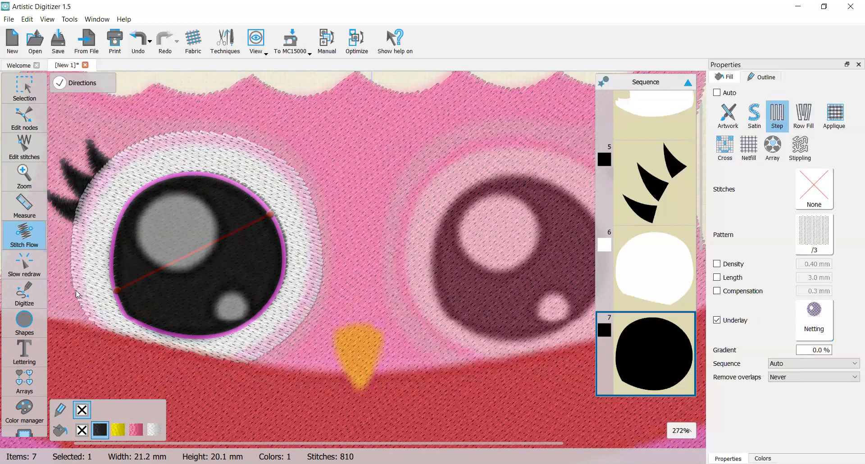
pyautogui.click(213, 88)
# Step: Draw a white ellipse about 9.9 mm wide and 9.4 mm high over the iris's large highlight and remove its outline
pyautogui.scroll(-1, 236, 184)
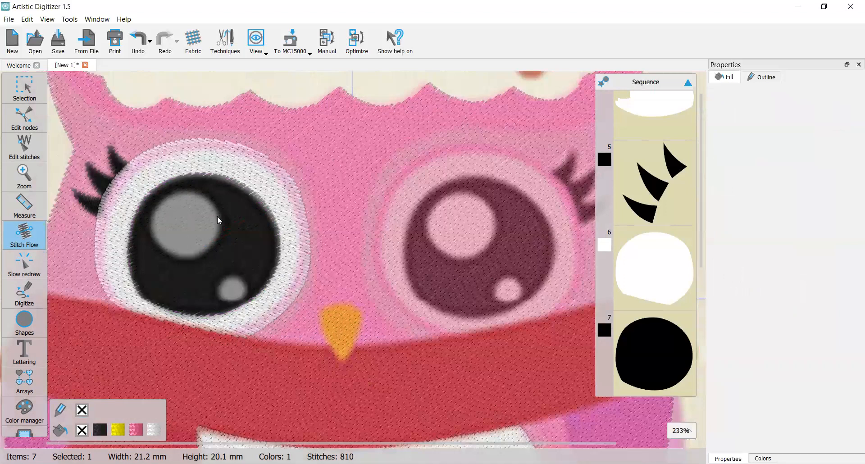
pyautogui.scroll(-4, 218, 221)
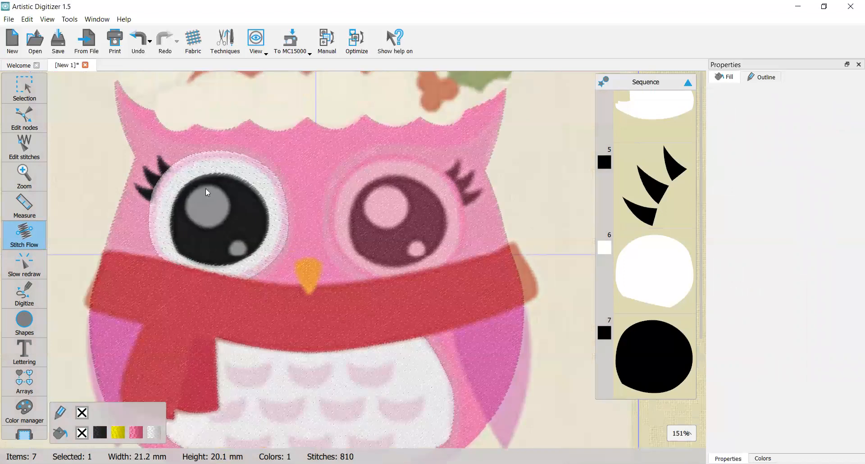
pyautogui.scroll(2, 212, 194)
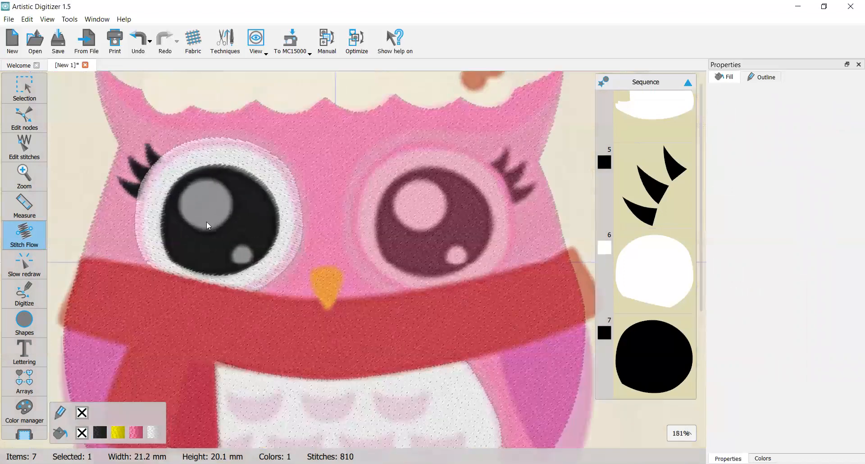
pyautogui.scroll(2, 205, 217)
pyautogui.click(32, 325)
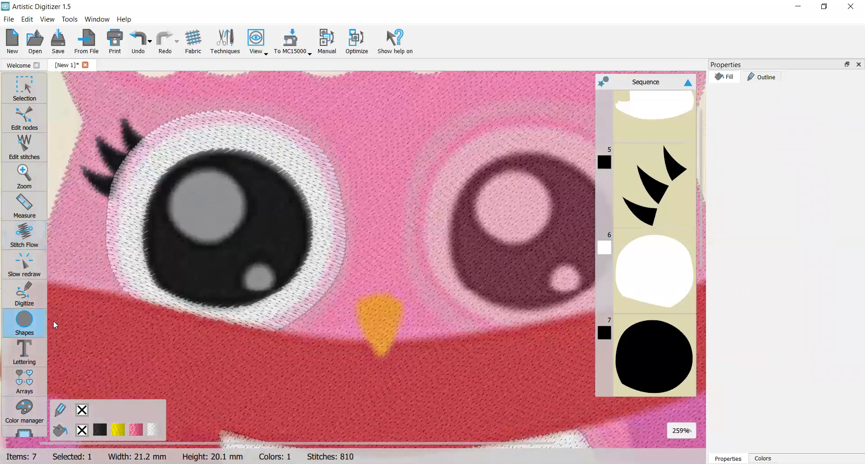
pyautogui.click(25, 324)
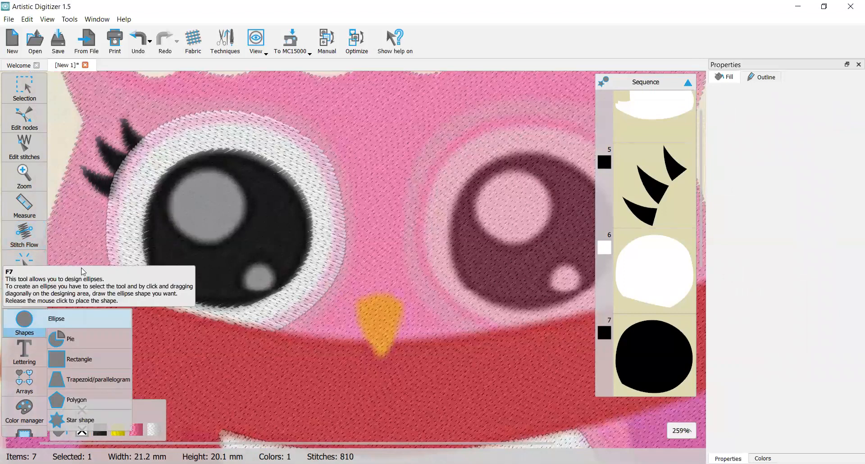
pyautogui.moveTo(178, 191); pyautogui.dragTo(255, 254)
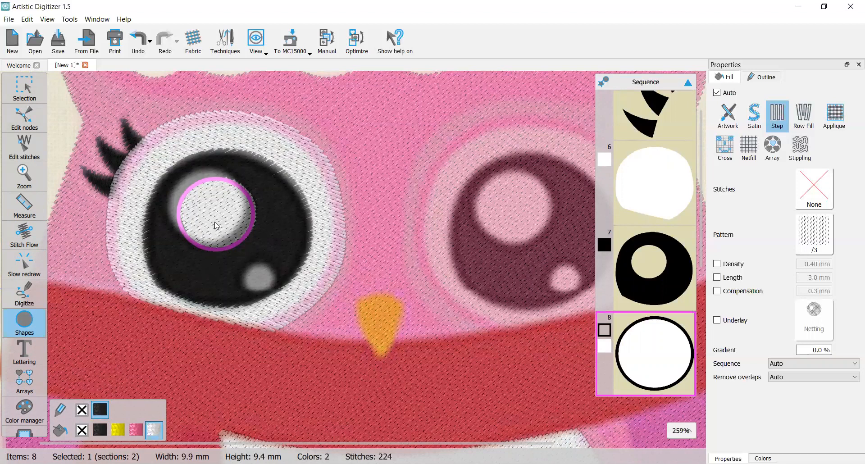
pyautogui.press('Delete')
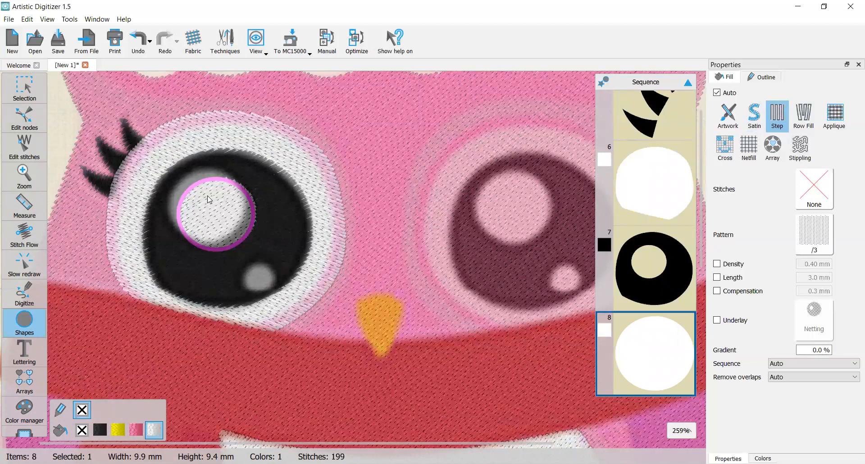
# Step: Set the white highlight's stitch direction with a line sloping down from its upper-left edge to its right edge
pyautogui.scroll(1, 209, 200)
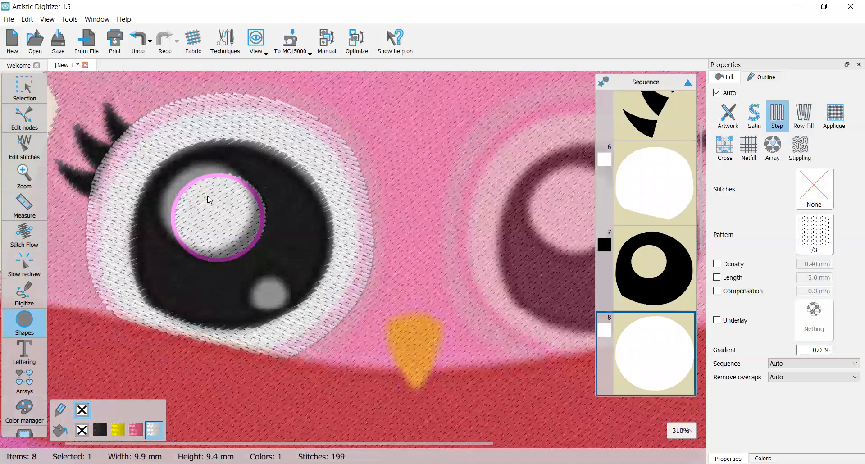
pyautogui.scroll(2, 209, 200)
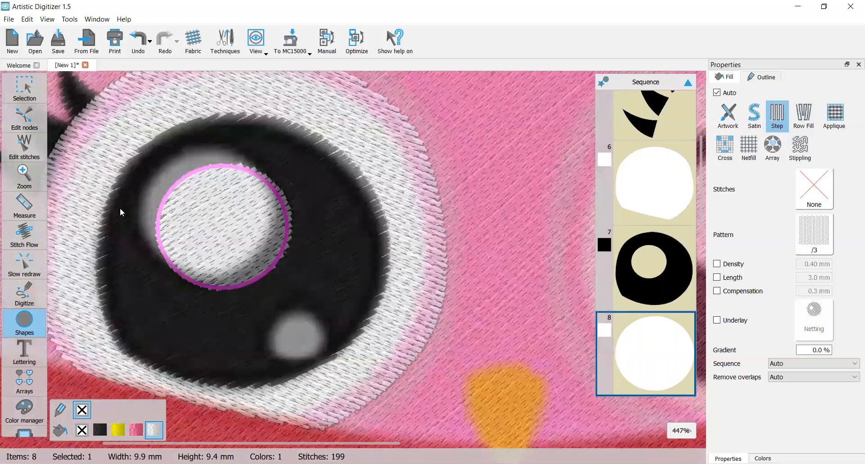
pyautogui.moveTo(185, 180); pyautogui.dragTo(286, 221)
pyautogui.scroll(-2, 286, 222)
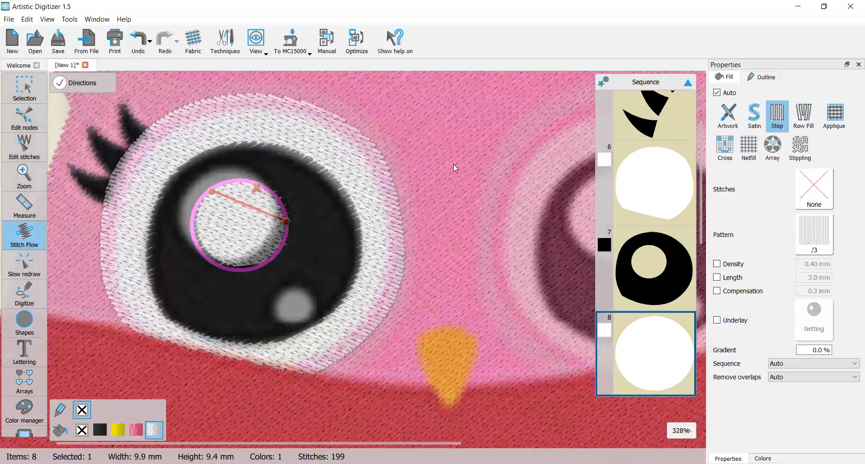
pyautogui.press('Escape')
pyautogui.scroll(-1, 455, 168)
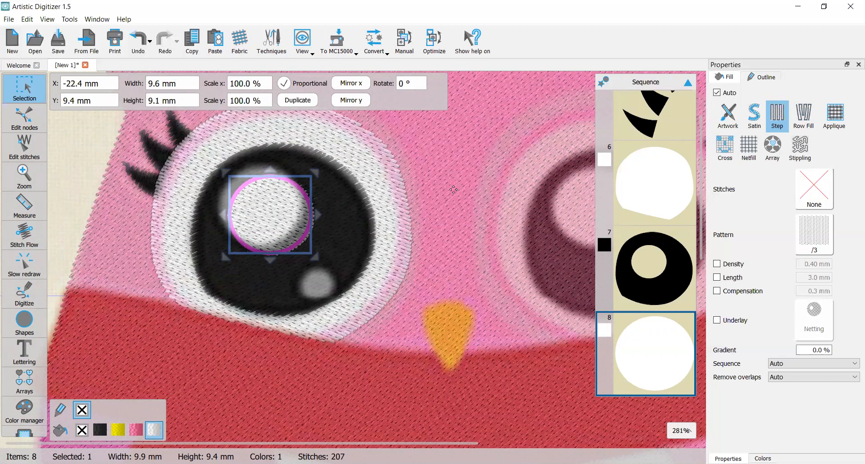
# Step: Set Remove overlaps to Never for the white highlight so the black iris beneath it is not cut out, and deselect it
pyautogui.click(449, 186)
pyautogui.scroll(-3, 662, 279)
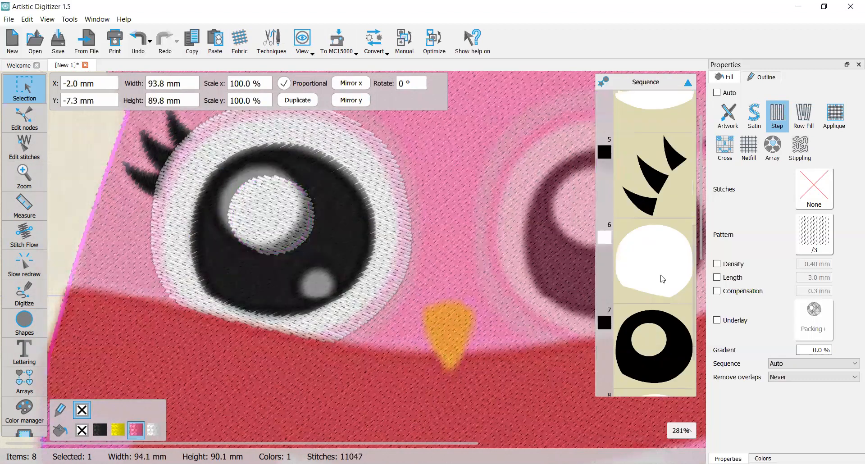
pyautogui.scroll(-2, 662, 279)
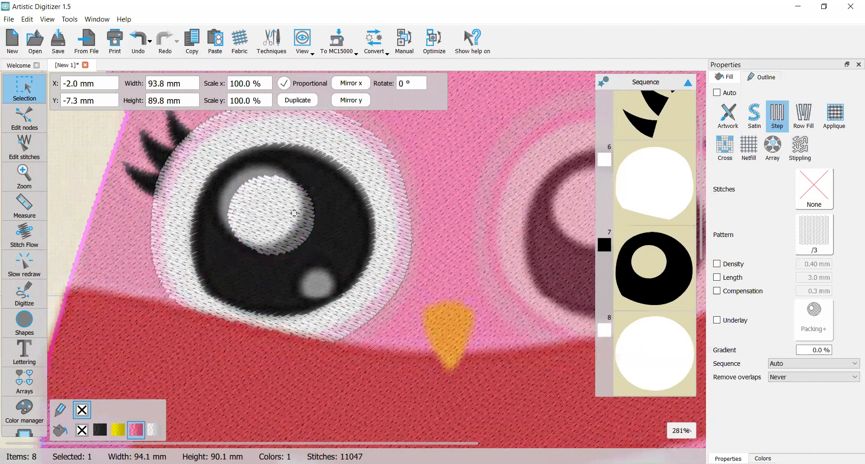
pyautogui.click(659, 327)
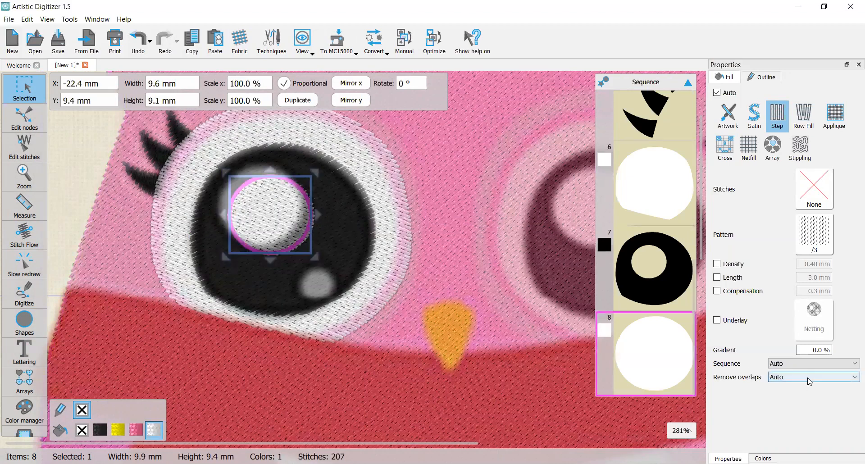
pyautogui.click(810, 381)
pyautogui.click(798, 386)
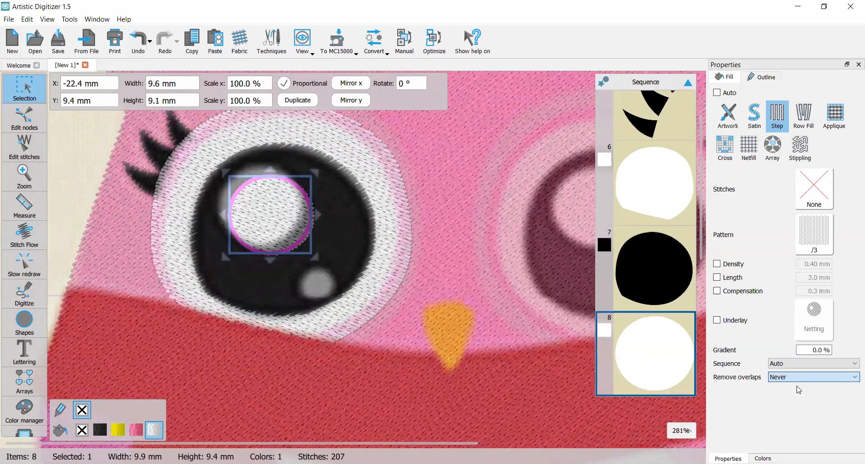
pyautogui.click(95, 163)
pyautogui.scroll(-2, 286, 222)
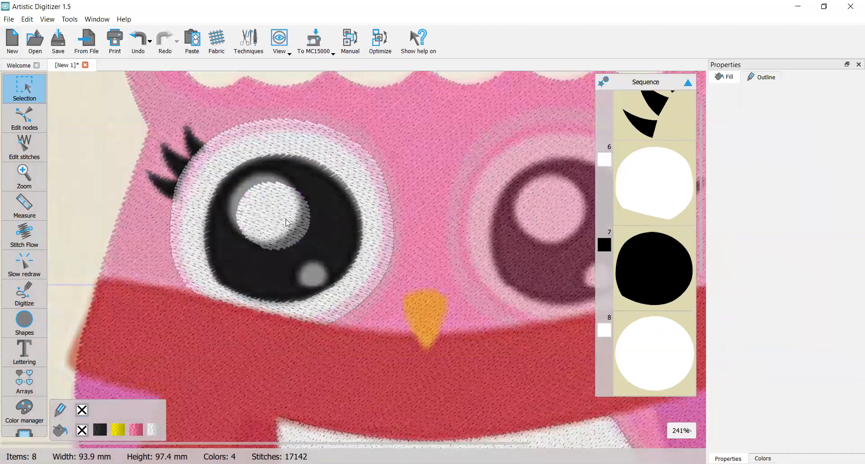
pyautogui.scroll(-2, 286, 223)
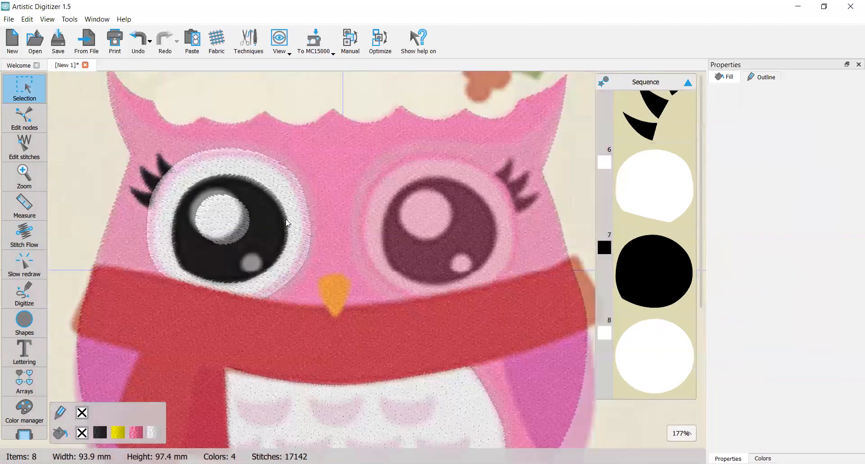
pyautogui.scroll(-1, 287, 223)
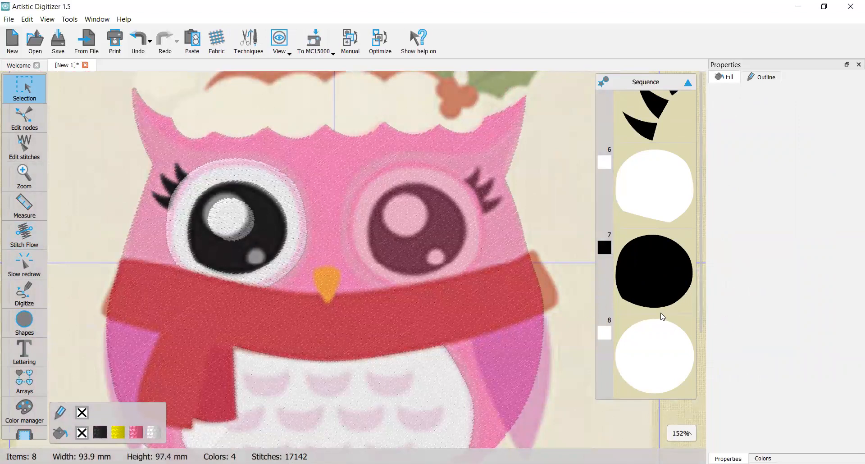
# Step: Copy the finished eye's highlight, iris, white and lashes together, paste the copy and mirror it horizontally
pyautogui.click(639, 362)
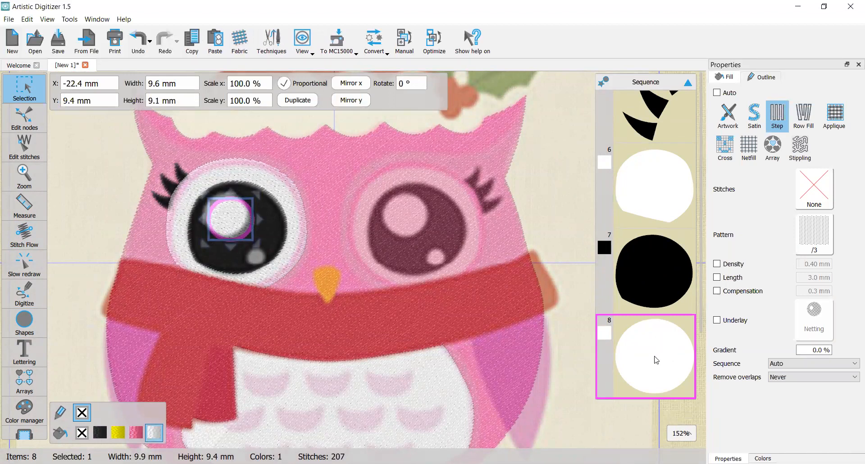
pyautogui.keyDown('ctrl'); pyautogui.click(647, 275); pyautogui.keyUp('ctrl')
pyautogui.keyDown('ctrl'); pyautogui.click(654, 189); pyautogui.keyUp('ctrl')
pyautogui.keyDown('ctrl'); pyautogui.click(641, 130); pyautogui.keyUp('ctrl')
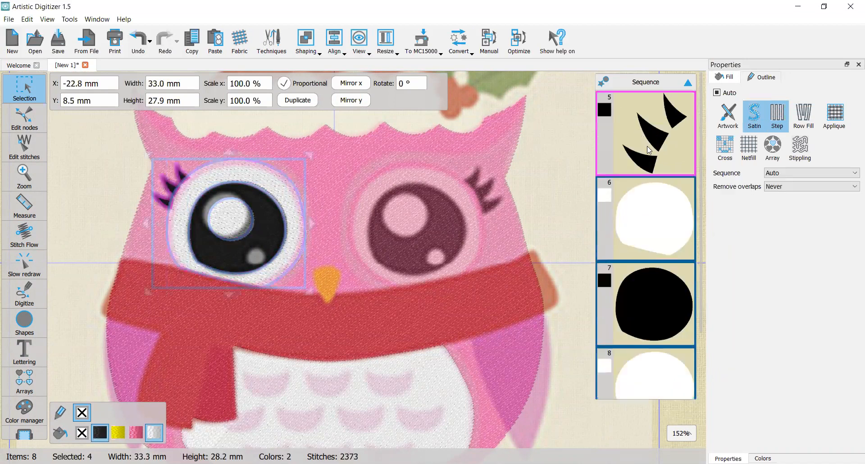
pyautogui.scroll(1, 647, 146)
pyautogui.scroll(-2, 660, 171)
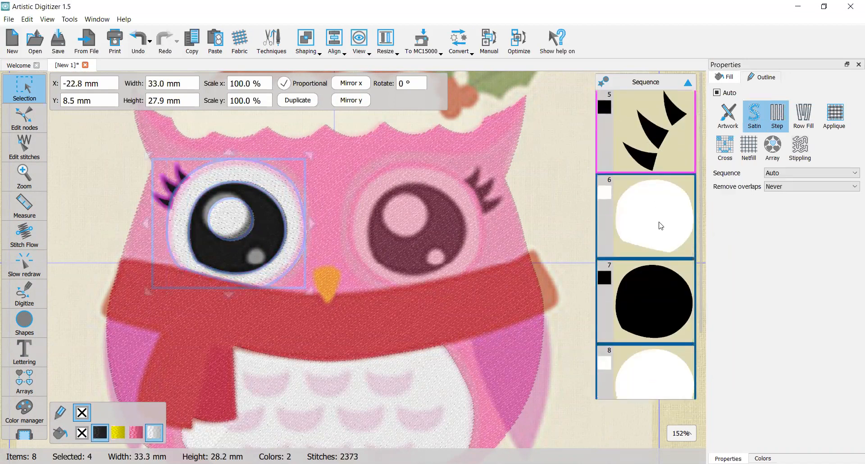
pyautogui.scroll(-1, 648, 320)
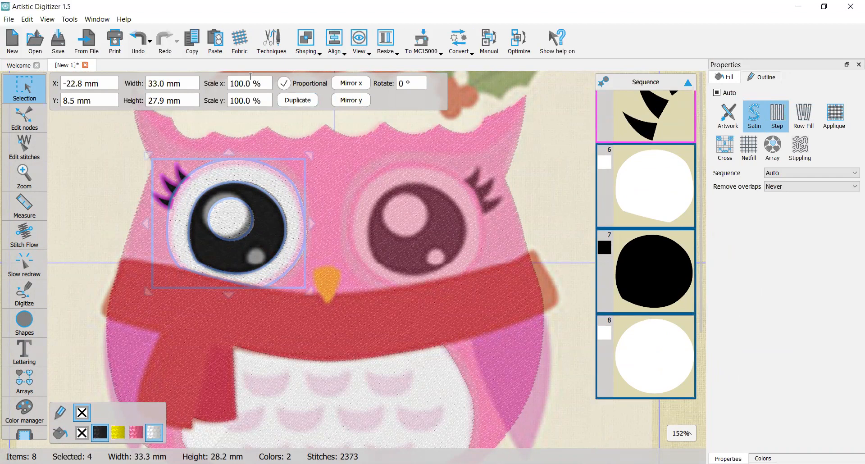
pyautogui.click(191, 41)
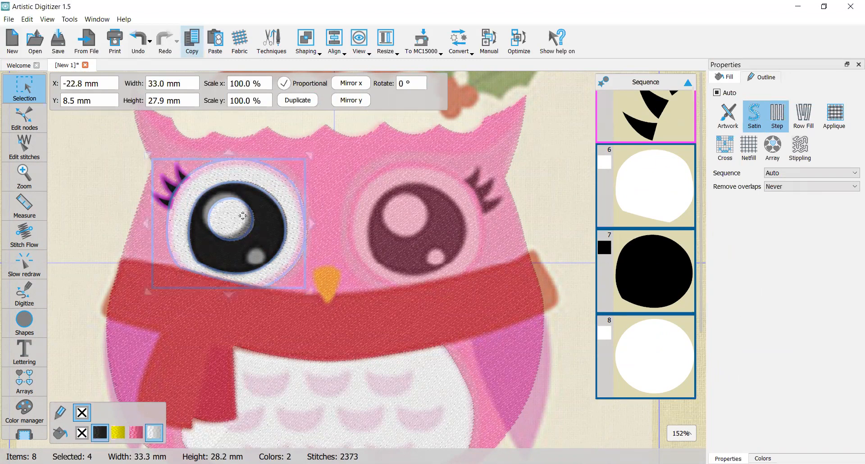
pyautogui.hotkey('ctrl', 'v')
pyautogui.click(361, 85)
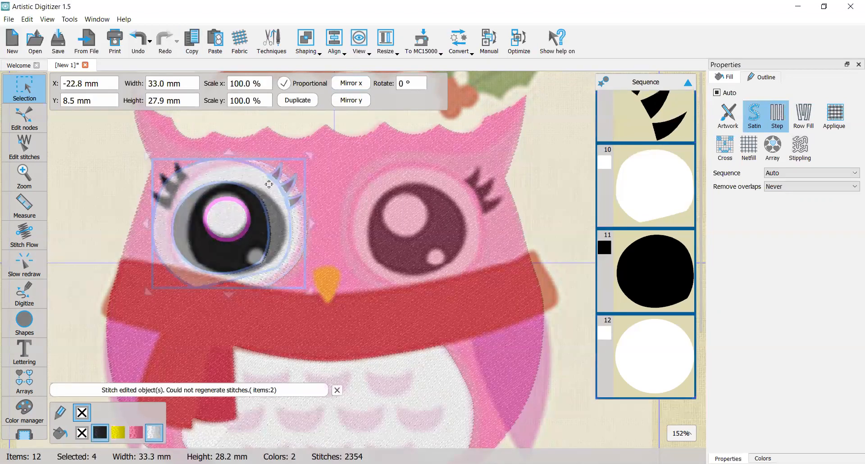
# Step: Move the mirrored eye onto the owl's other eye at X 19.7 mm, Y 8.5 mm, rotate it slightly clockwise to match the artwork, and deselect it
pyautogui.moveTo(236, 219); pyautogui.dragTo(415, 220)
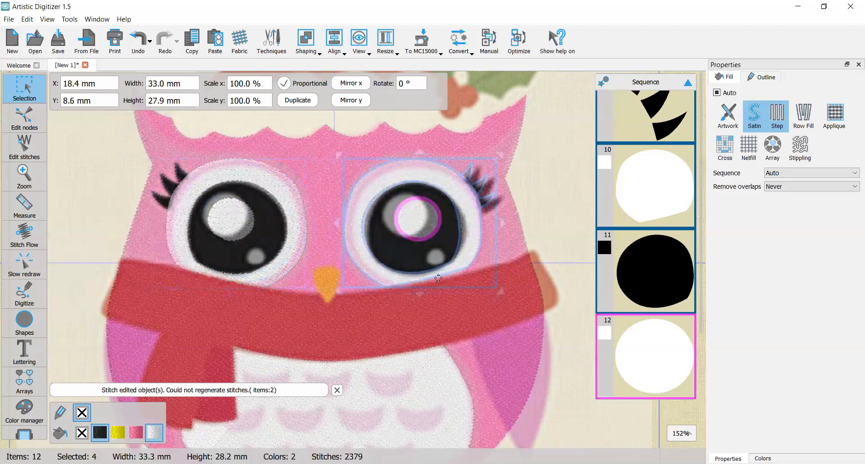
pyautogui.scroll(2, 453, 264)
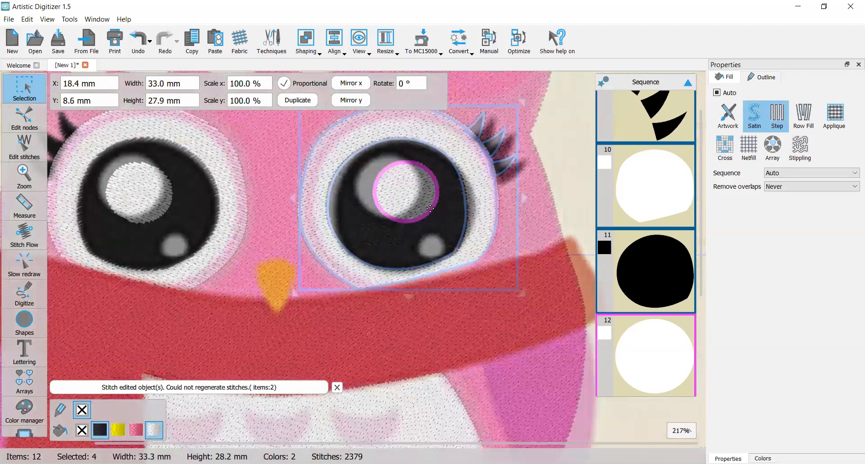
pyautogui.scroll(-1, 425, 199)
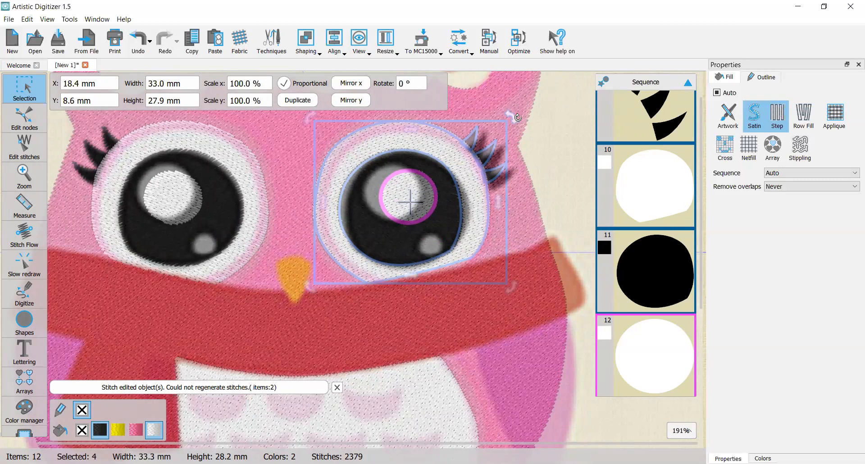
pyautogui.moveTo(517, 117); pyautogui.dragTo(521, 266)
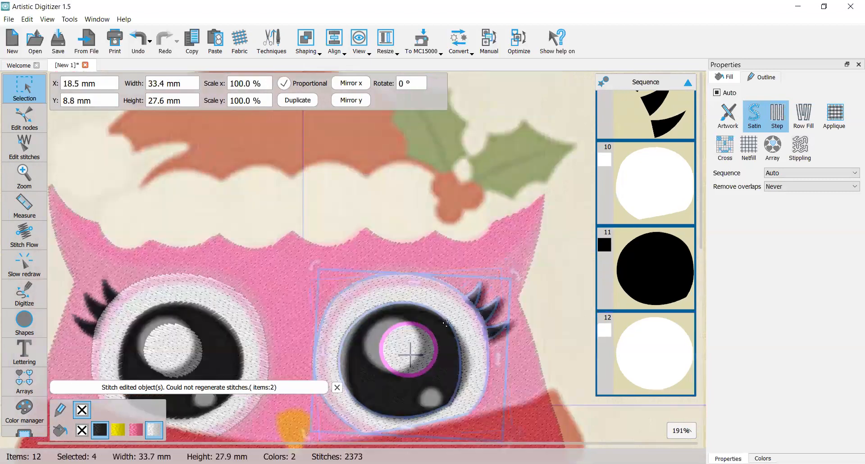
pyautogui.scroll(-2, 446, 315)
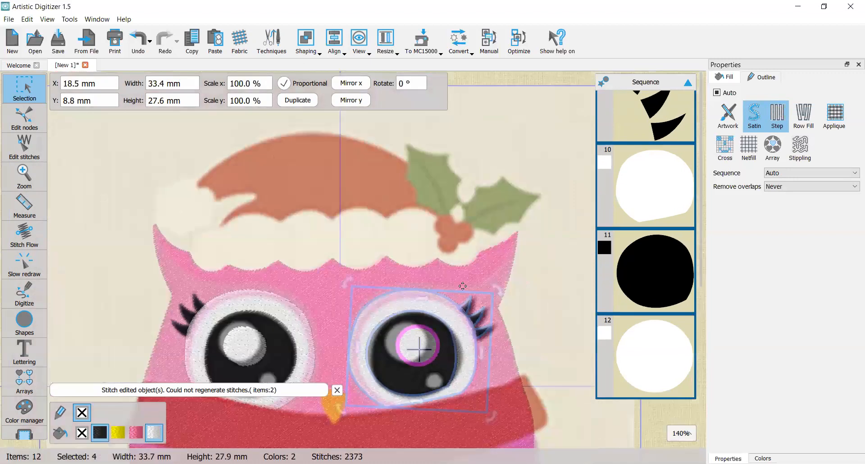
pyautogui.scroll(-1, 463, 285)
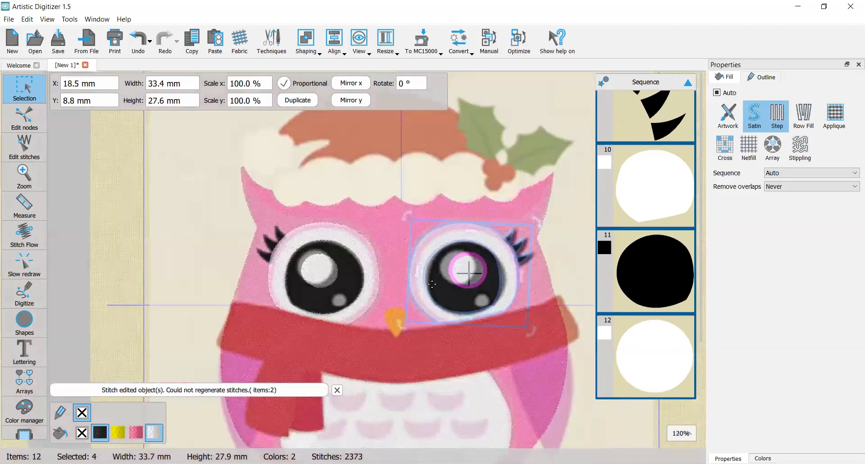
pyautogui.scroll(3, 435, 285)
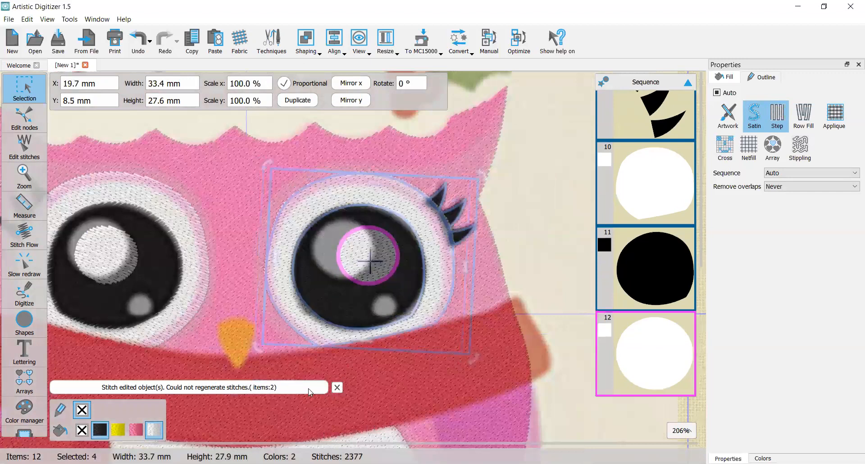
pyautogui.click(336, 388)
pyautogui.click(433, 252)
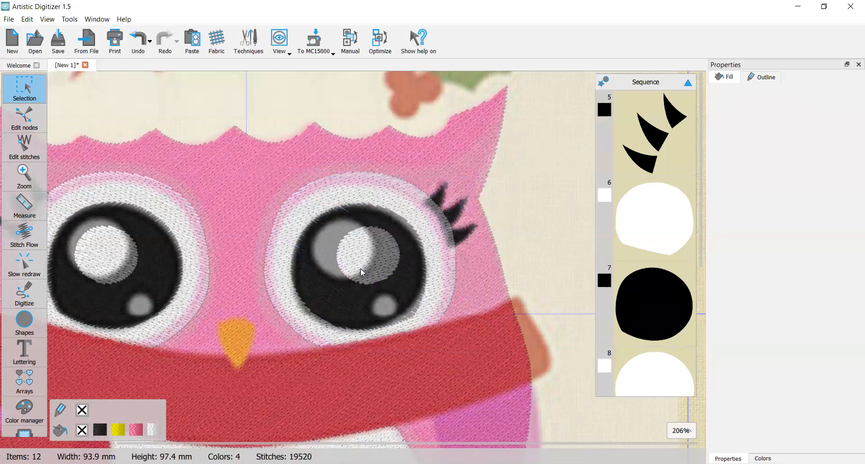
# Step: Examine the mirrored eye's placement over the artwork and the stitch flow directions of its three lashes
pyautogui.scroll(-1, 360, 273)
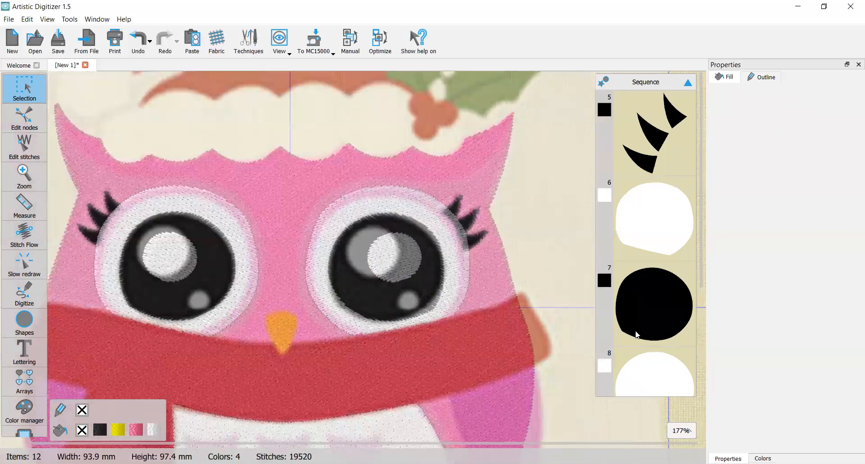
pyautogui.click(642, 327)
pyautogui.scroll(-2, 699, 340)
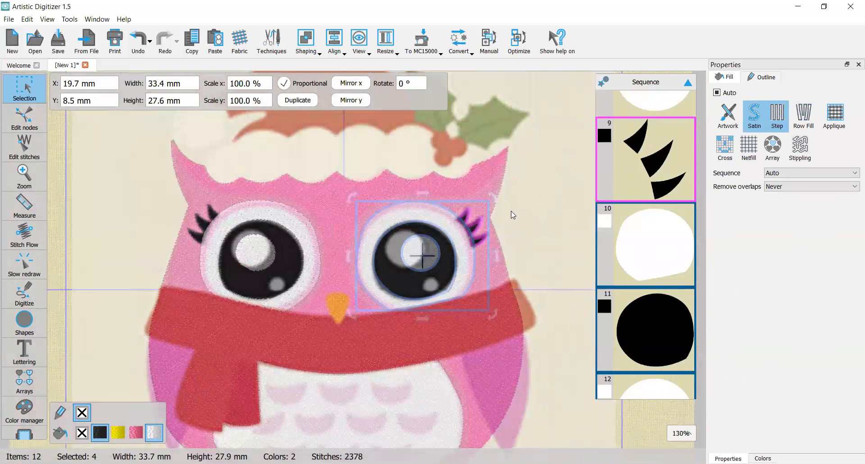
pyautogui.click(512, 215)
pyautogui.click(427, 242)
pyautogui.scroll(2, 435, 232)
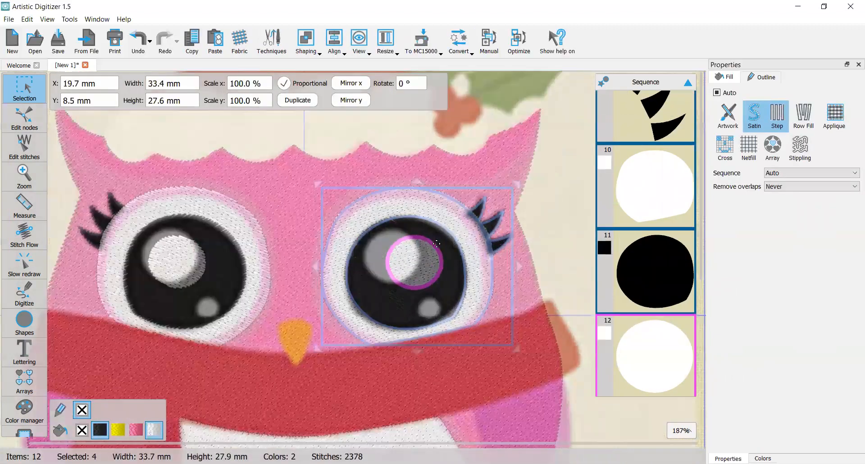
pyautogui.scroll(2, 468, 299)
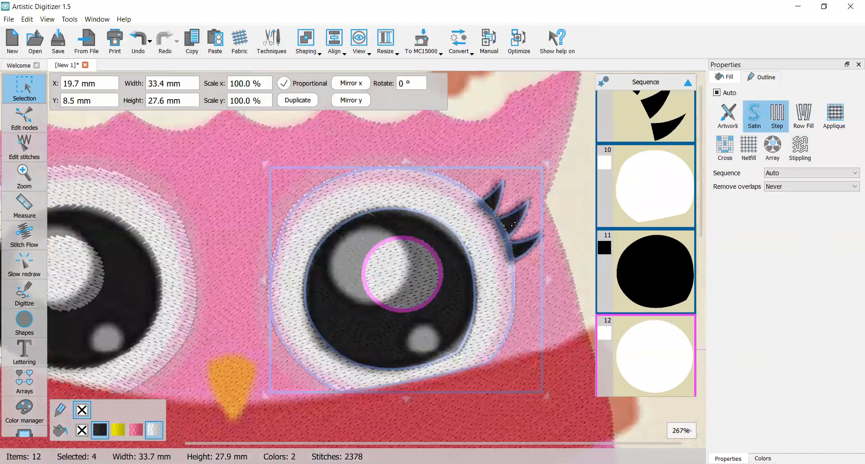
pyautogui.click(564, 192)
pyautogui.scroll(4, 564, 192)
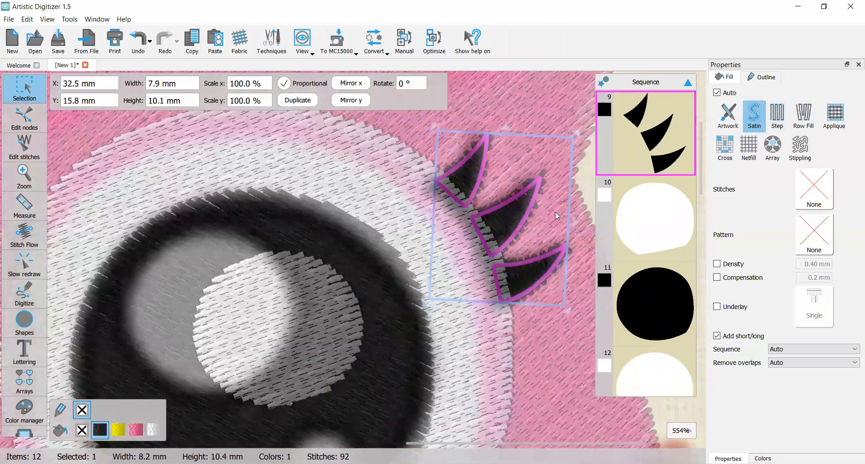
pyautogui.press('Escape')
pyautogui.scroll(-5, 553, 216)
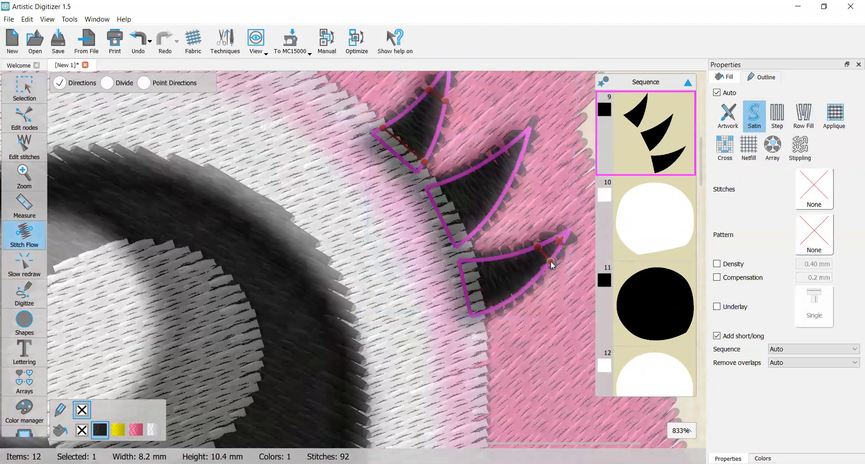
pyautogui.scroll(-1, 496, 235)
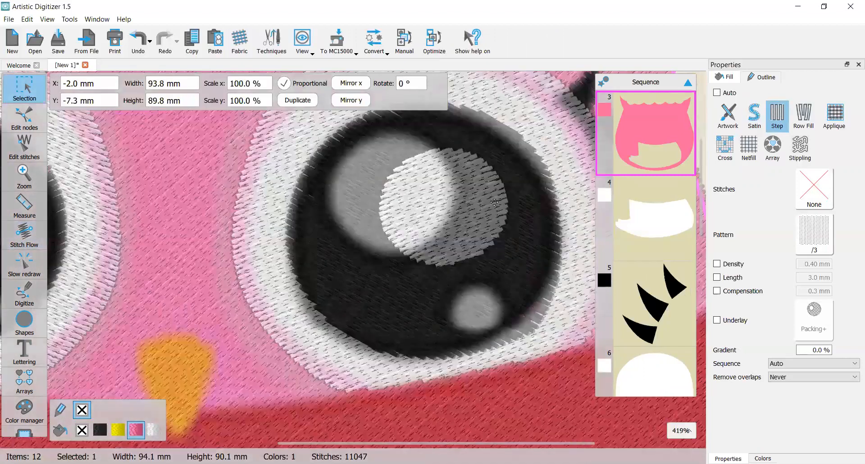
# Step: Deselect the pink body, examine the stitched eyes with the background artwork hidden, and show the artwork again
pyautogui.scroll(-5, 367, 293)
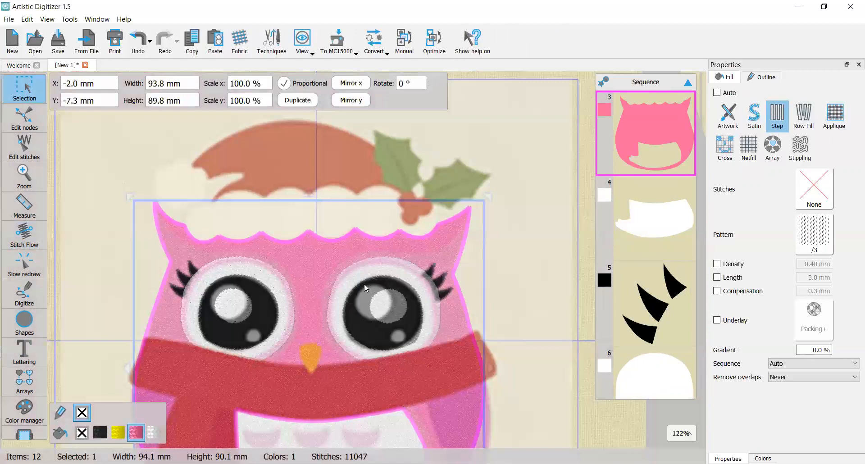
pyautogui.hscroll(-1, 477, 174)
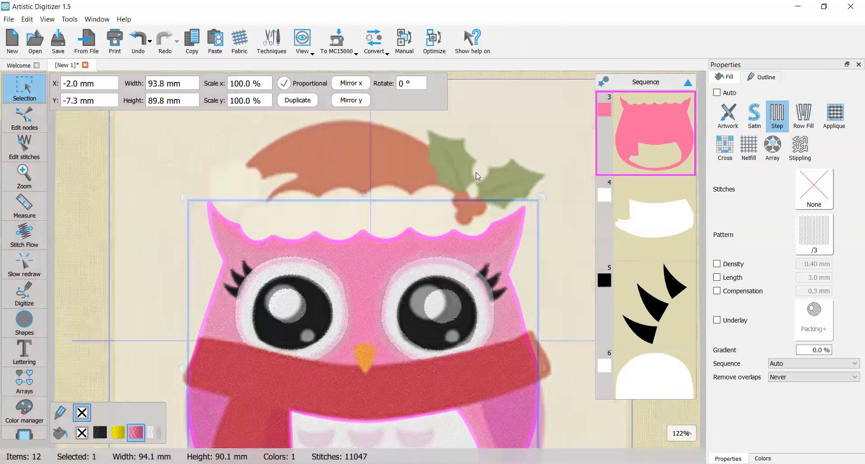
pyautogui.scroll(-1, 540, 211)
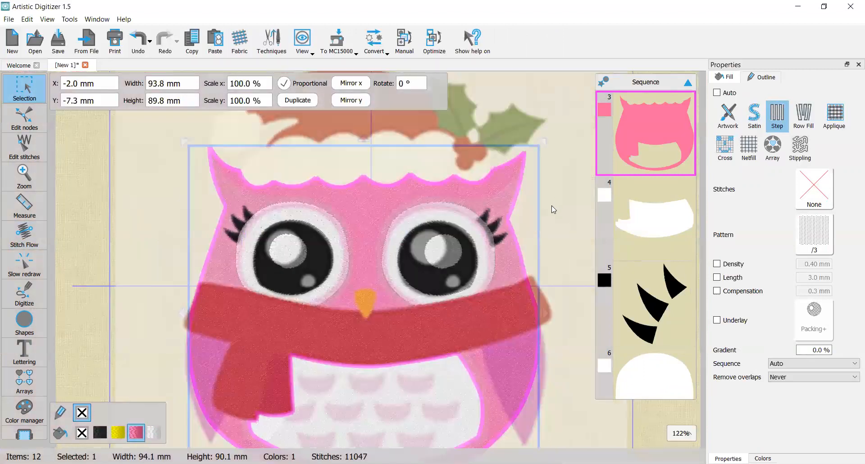
pyautogui.click(551, 206)
pyautogui.scroll(-1, 551, 206)
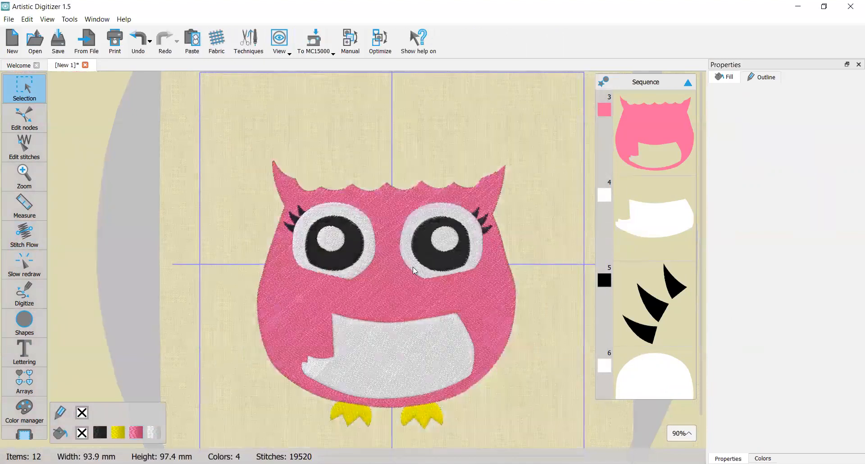
pyautogui.scroll(2, 415, 270)
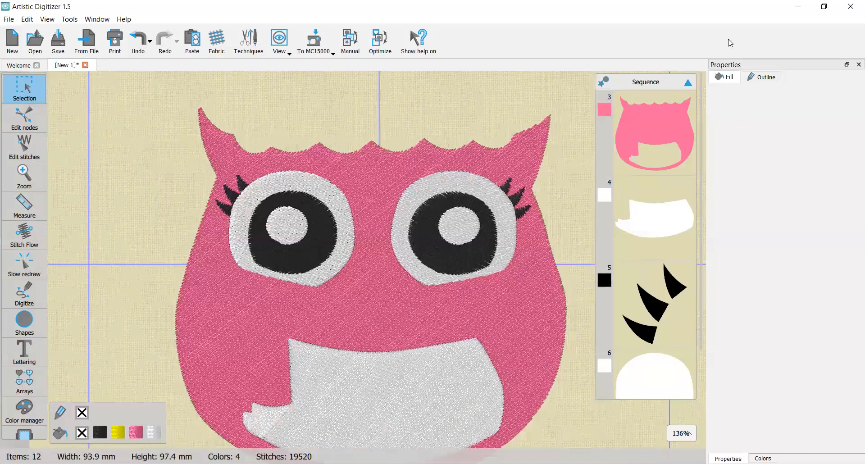
pyautogui.scroll(-1, 340, 195)
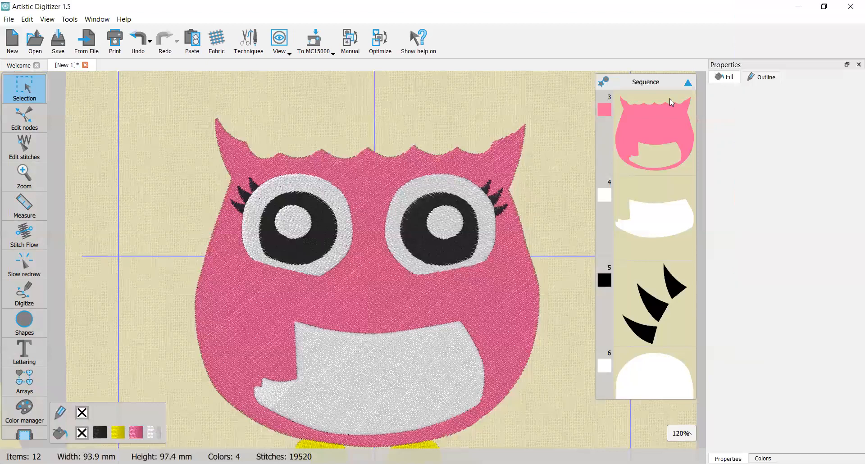
pyautogui.scroll(3, 483, 223)
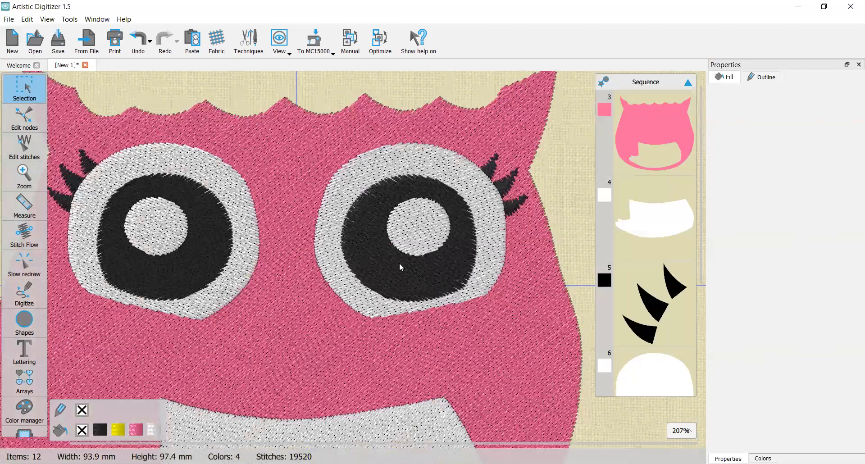
pyautogui.scroll(-3, 407, 269)
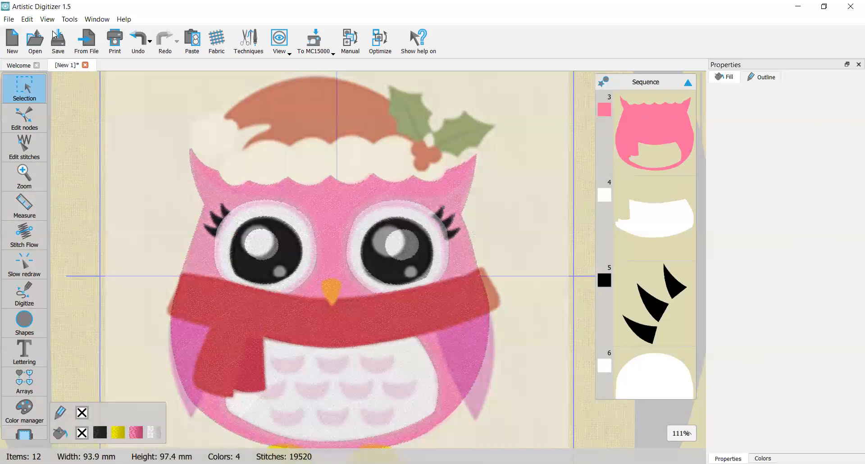
pyautogui.scroll(-1, 476, 241)
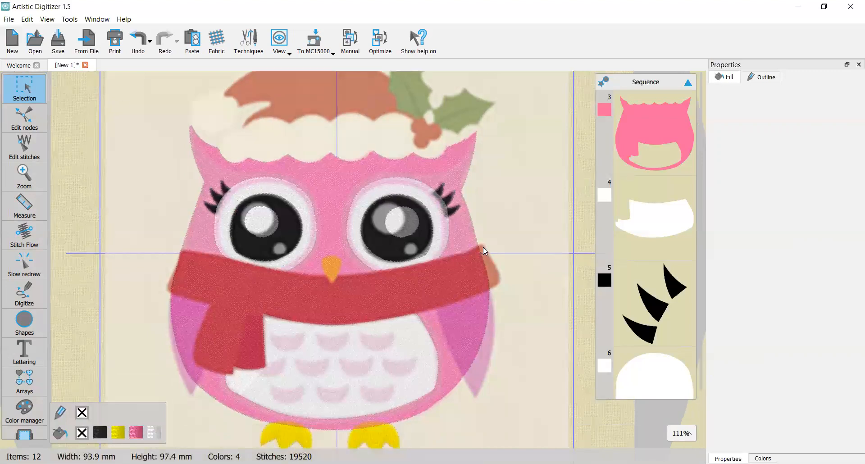
pyautogui.scroll(-1, 487, 248)
pyautogui.scroll(1, 476, 268)
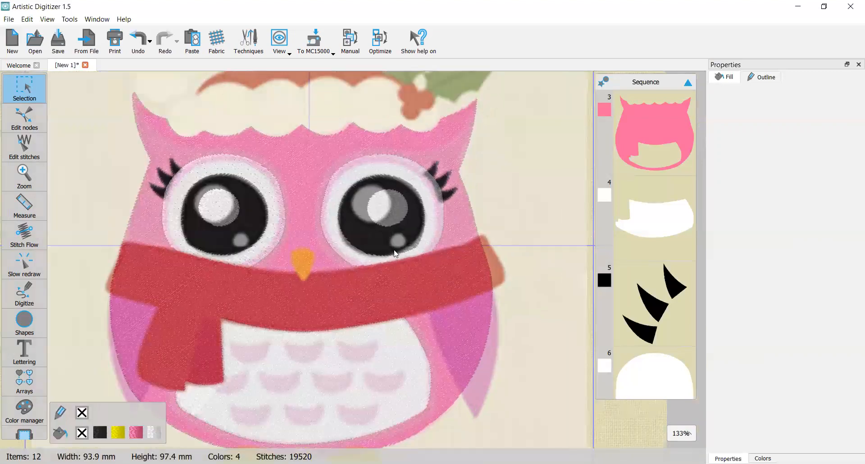
pyautogui.hscroll(-1, 405, 256)
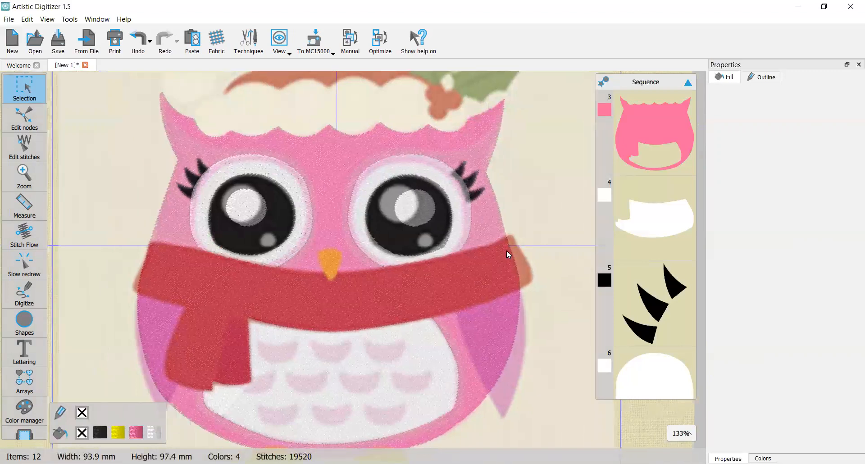
pyautogui.hscroll(1, 510, 253)
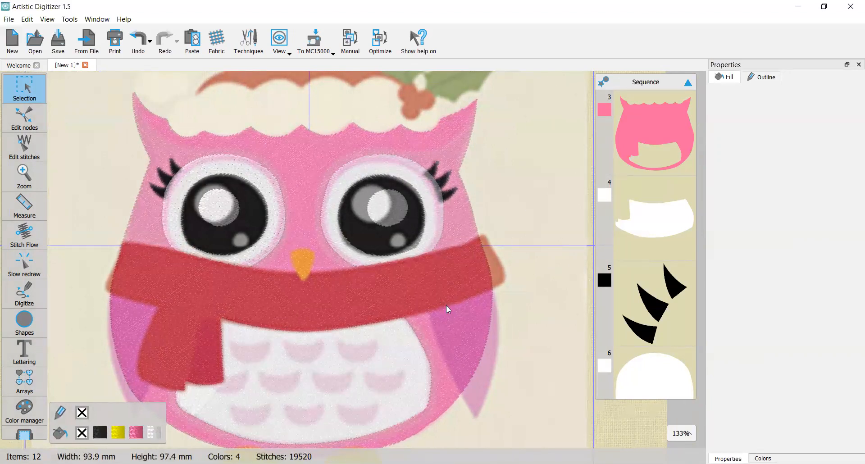
pyautogui.scroll(-1, 450, 308)
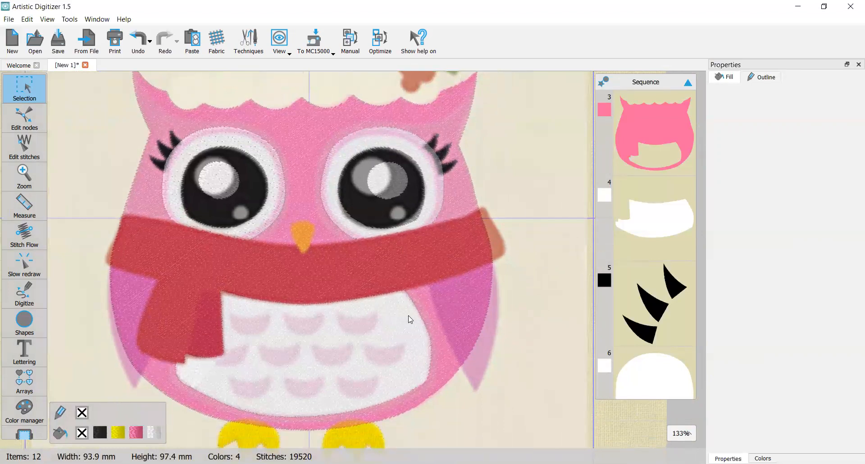
pyautogui.hscroll(1, 406, 319)
pyautogui.hscroll(-1, 317, 324)
pyautogui.scroll(2, 124, 296)
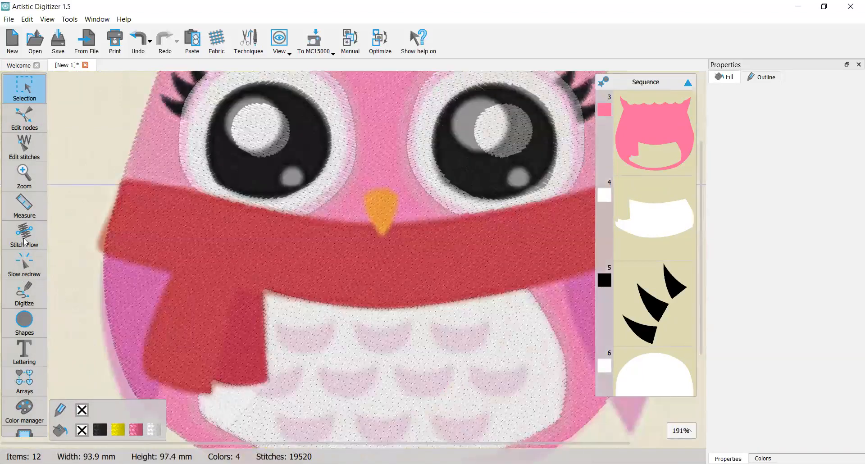
pyautogui.click(21, 292)
pyautogui.scroll(2, 107, 260)
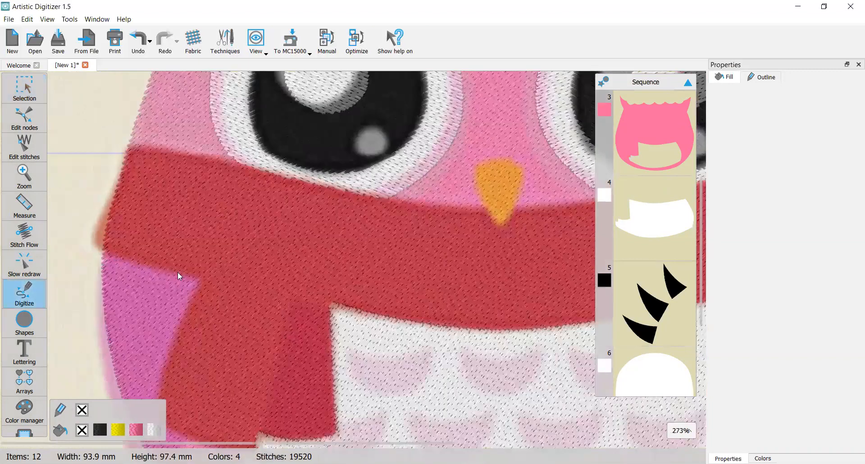
pyautogui.click(223, 282)
pyautogui.scroll(1, 223, 282)
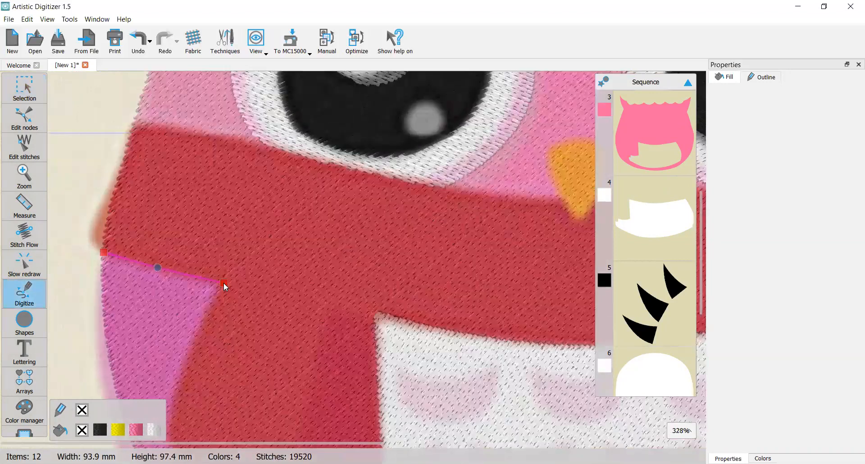
pyautogui.scroll(-3, 223, 283)
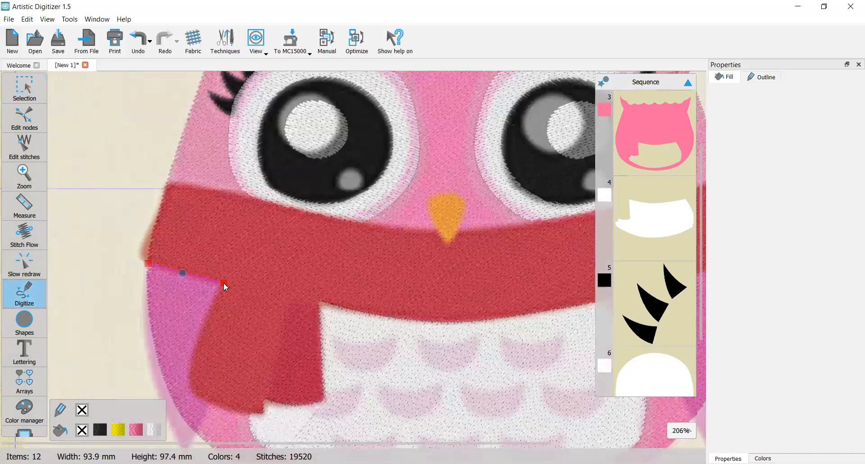
pyautogui.scroll(1, 224, 282)
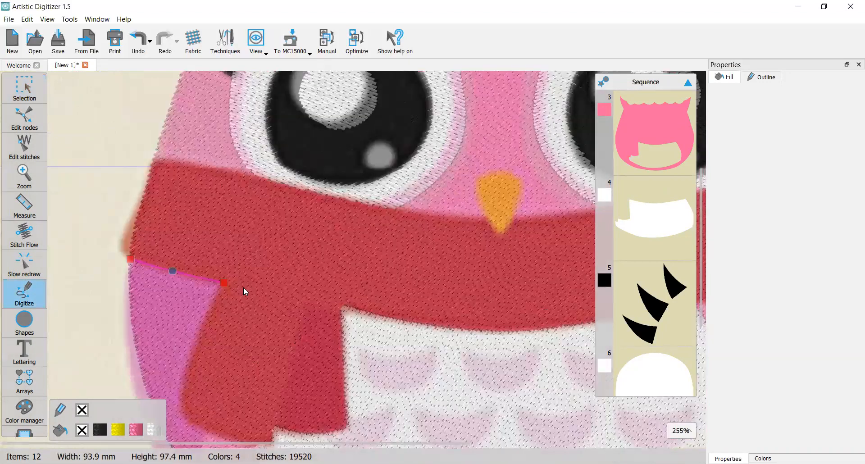
pyautogui.click(209, 353)
pyautogui.scroll(-1, 209, 353)
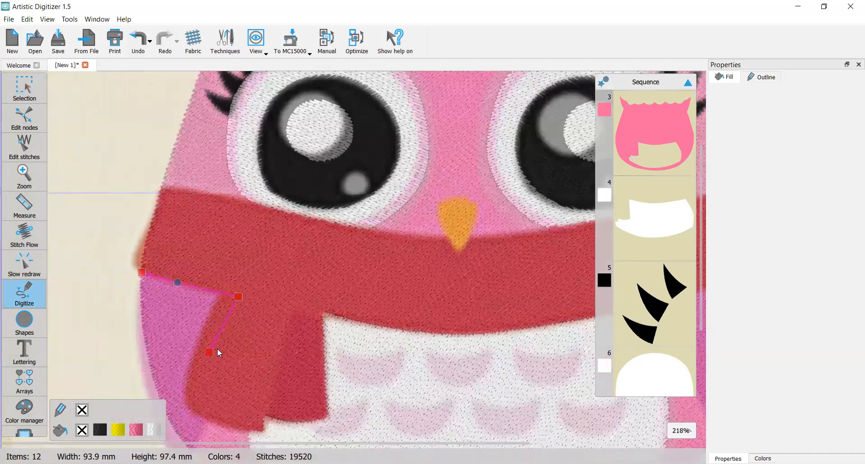
pyautogui.scroll(-3, 217, 349)
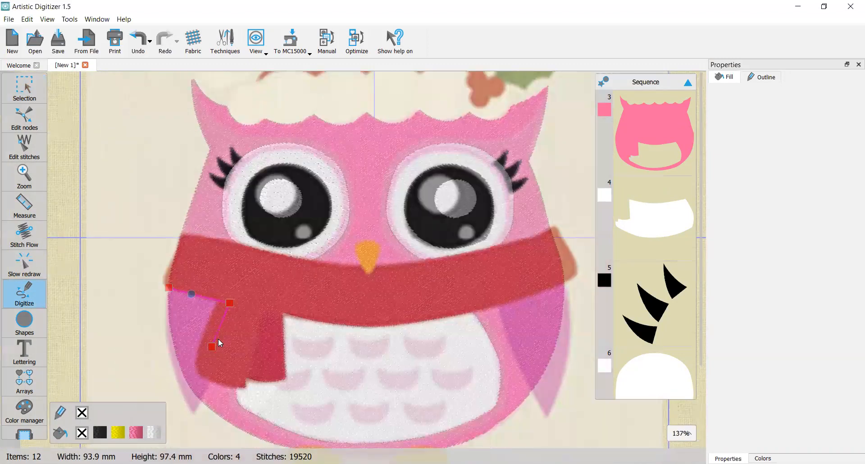
pyautogui.press('Escape')
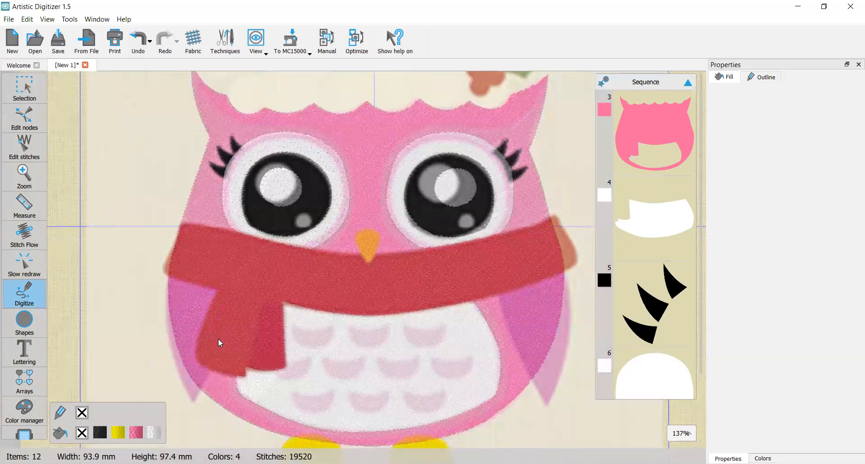
# Step: Trace the inner edge of the owl's uncovered purple wing with the Digitize tool, from the scarf's lower edge down to the pointed tip
pyautogui.scroll(1, 221, 336)
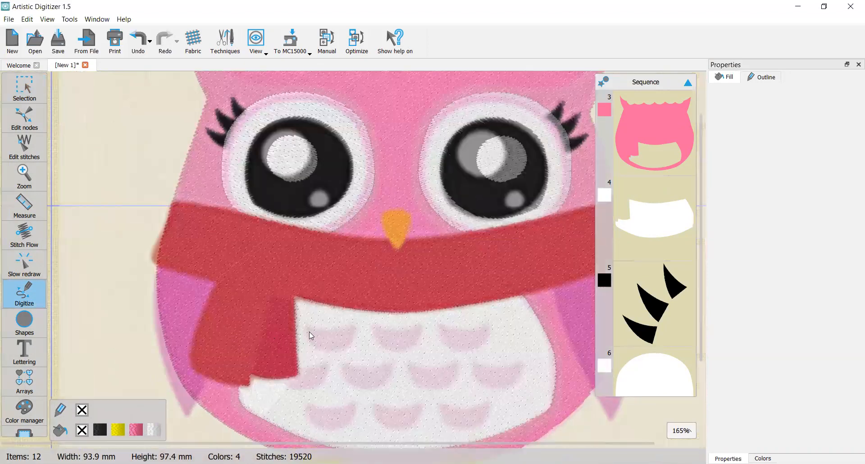
pyautogui.moveTo(554, 315); pyautogui.dragTo(361, 314)
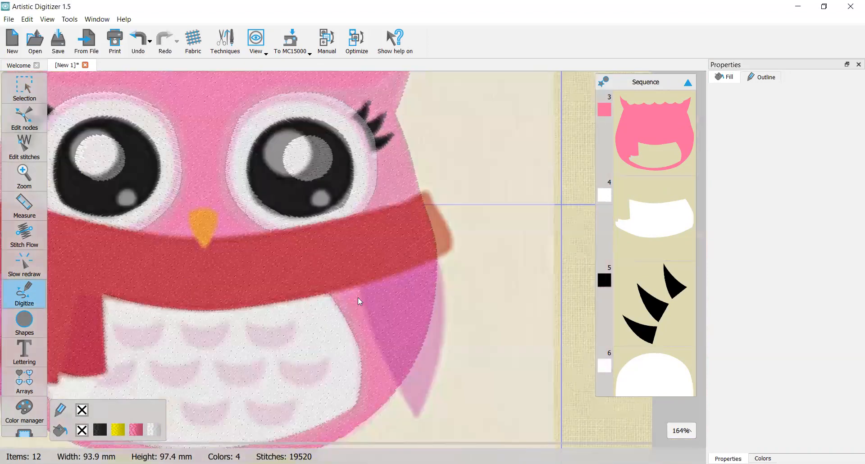
pyautogui.scroll(2, 358, 297)
pyautogui.click(341, 278)
pyautogui.click(343, 300)
pyautogui.click(359, 336)
pyautogui.click(388, 338)
pyautogui.scroll(-1, 425, 317)
pyautogui.click(425, 317)
# Step: Trace the wing's curved outer edge up to the scarf and close it along the scarf's lower edge, about 17.5 by 32.2 mm overall
pyautogui.click(447, 261)
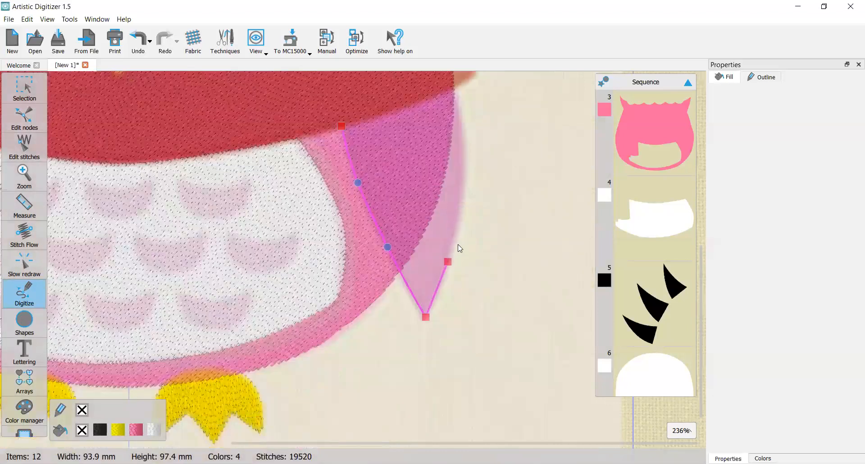
pyautogui.click(455, 244)
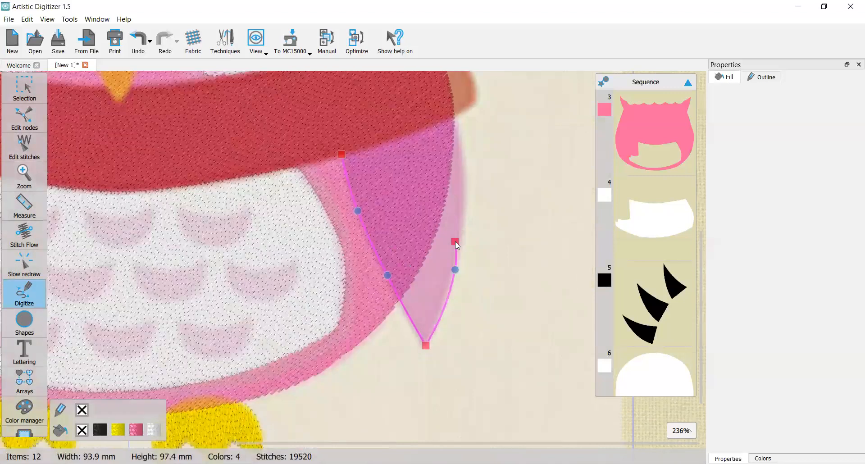
pyautogui.scroll(4, 470, 324)
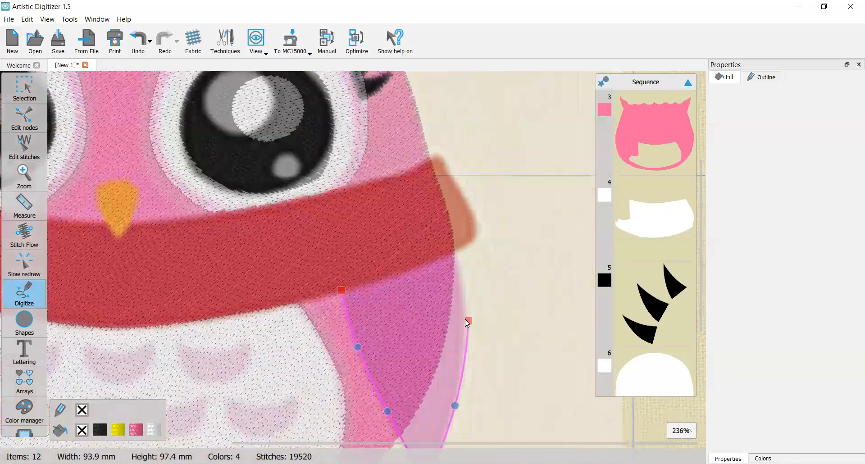
pyautogui.click(455, 252)
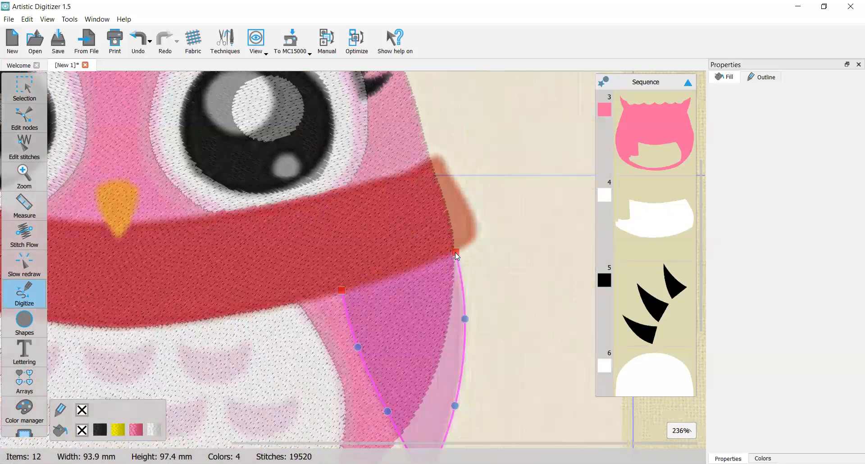
pyautogui.click(402, 274)
pyautogui.click(342, 291)
# Step: Select the new wing, fill it with 208 Purple and remove its outline
pyautogui.click(21, 94)
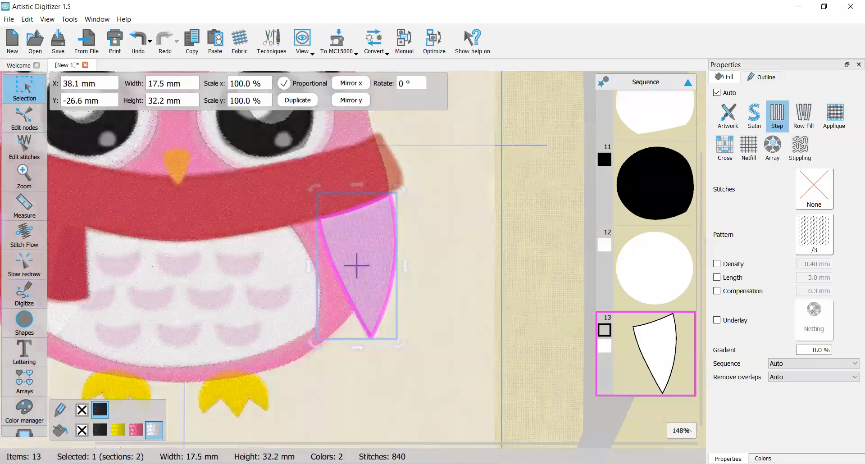
pyautogui.click(763, 458)
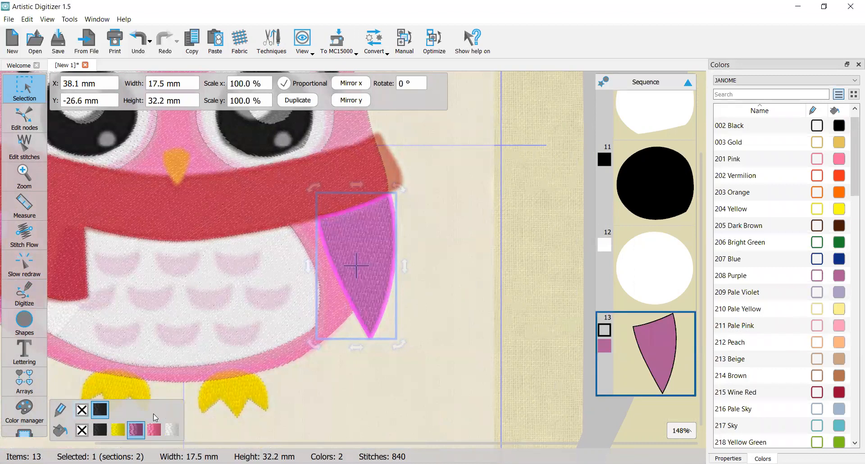
pyautogui.click(84, 410)
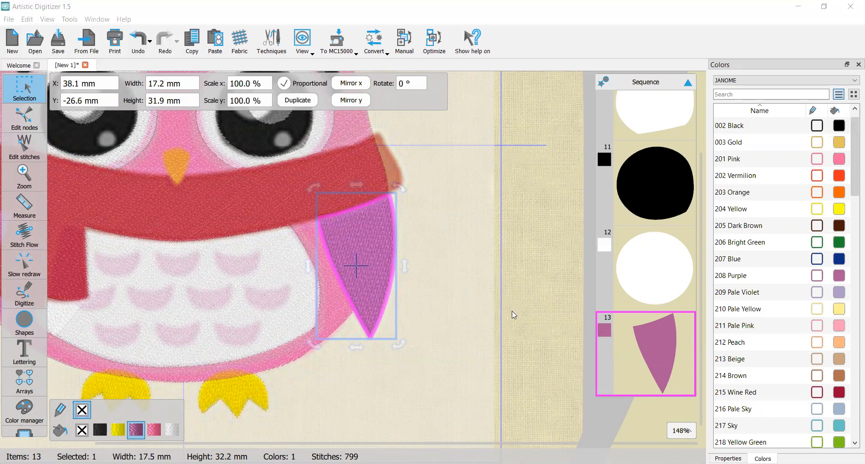
# Step: Examine the layered stitching of both eyes and the order of the owl's parts in the stitching sequence
pyautogui.scroll(1, 485, 260)
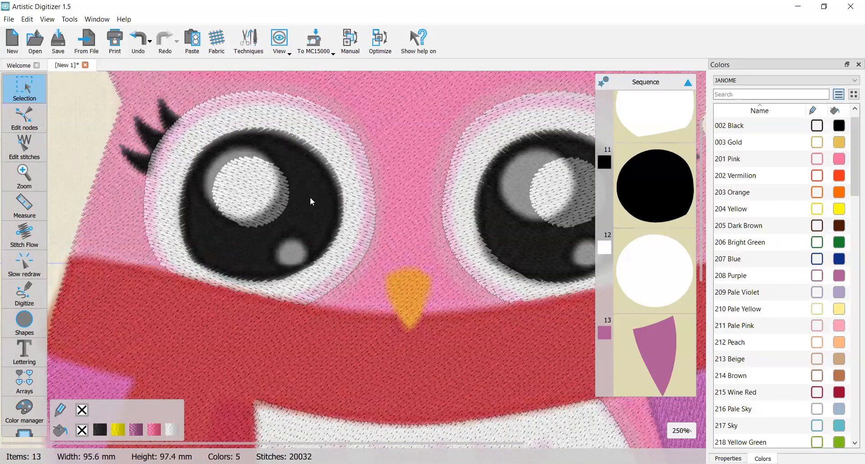
pyautogui.scroll(-1, 341, 169)
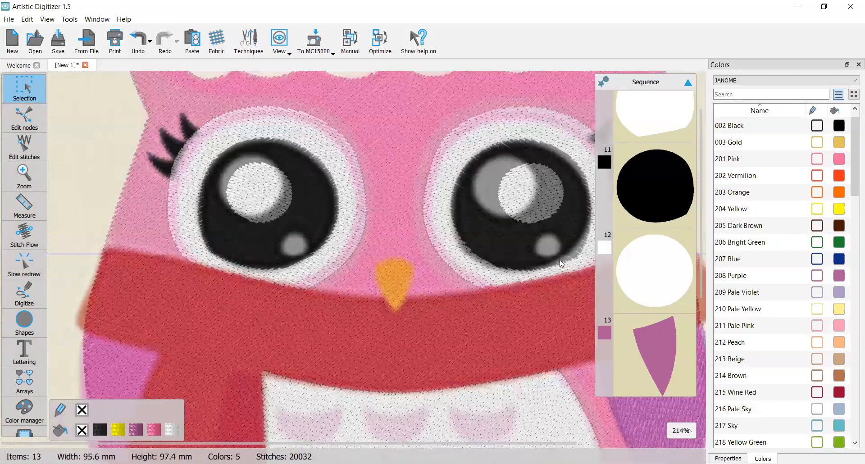
pyautogui.scroll(-1, 332, 155)
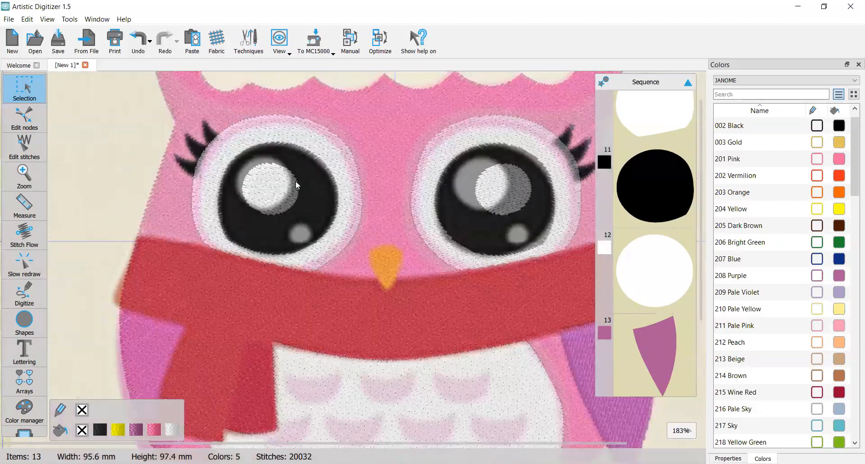
pyautogui.scroll(3, 670, 244)
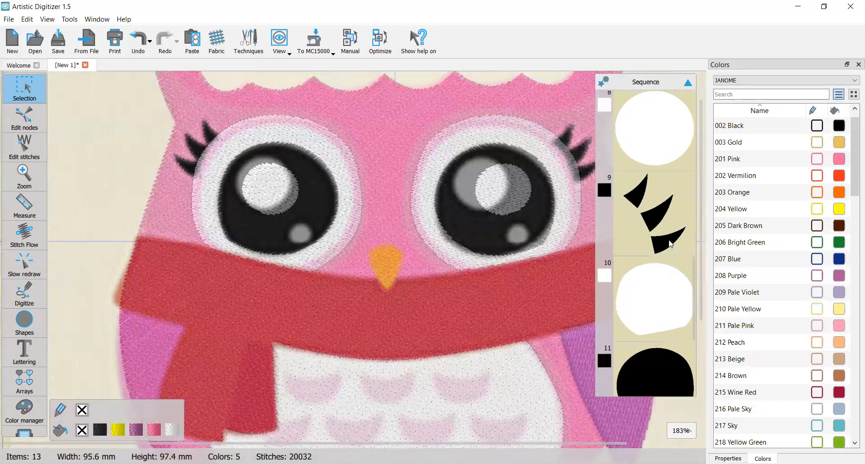
pyautogui.scroll(4, 671, 245)
pyautogui.scroll(4, 671, 249)
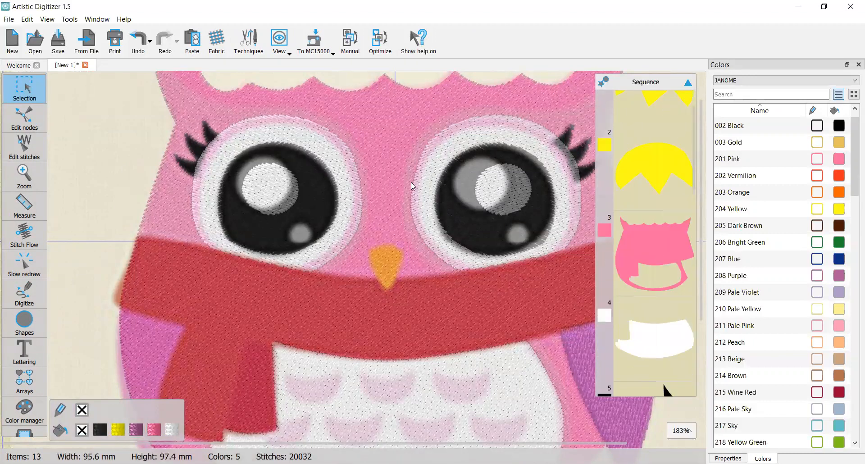
pyautogui.scroll(1, 635, 254)
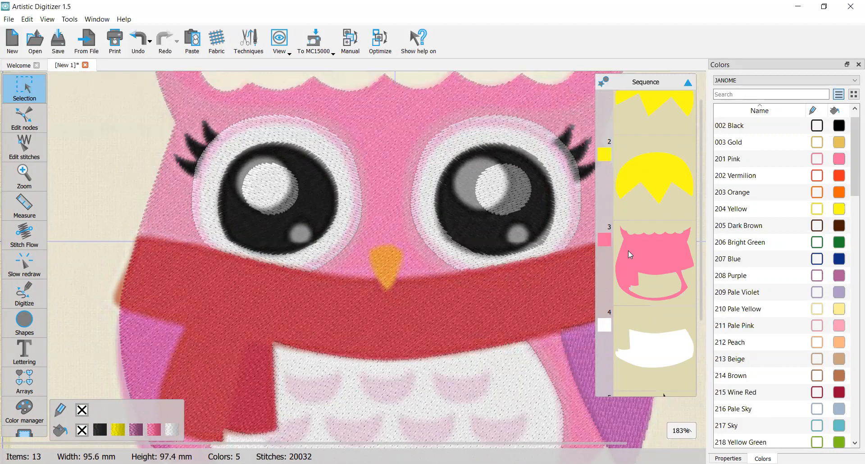
# Step: Check the Remove overlaps setting of the original eye's white, iris and highlight and of the mirrored highlight, and deselect
pyautogui.click(317, 140)
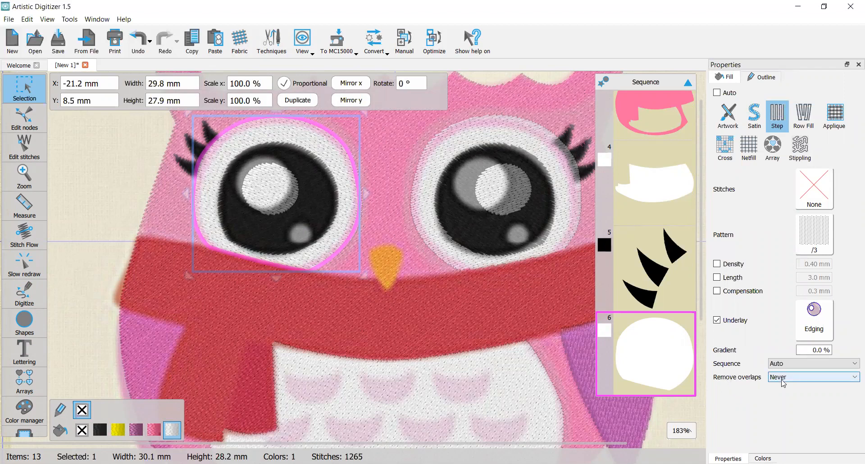
pyautogui.scroll(-3, 672, 354)
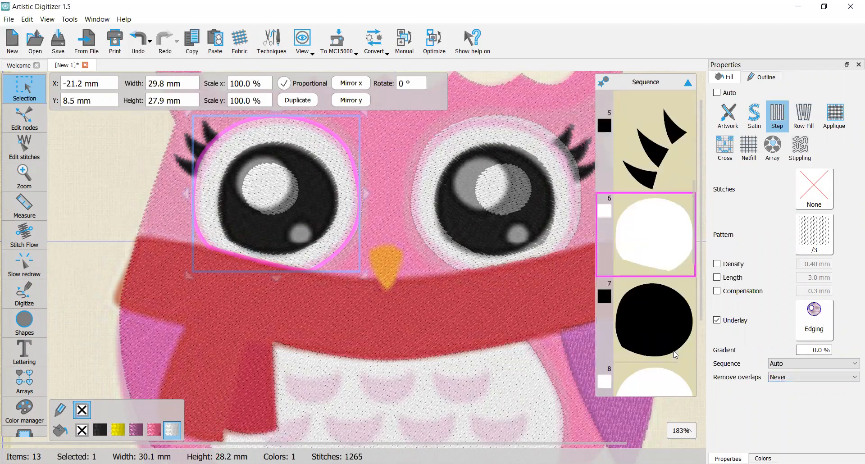
pyautogui.click(665, 279)
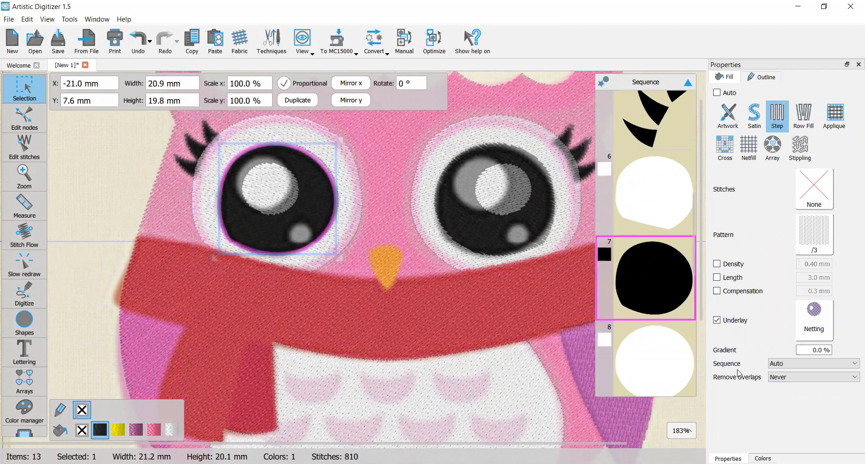
pyautogui.click(679, 356)
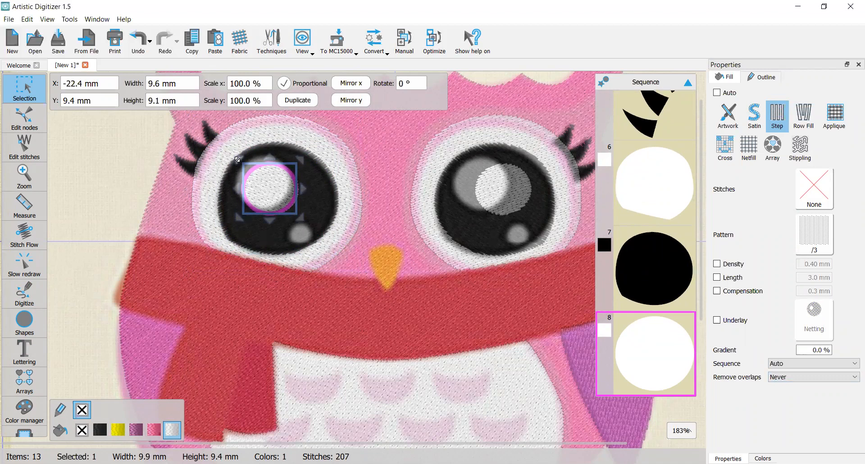
pyautogui.click(491, 189)
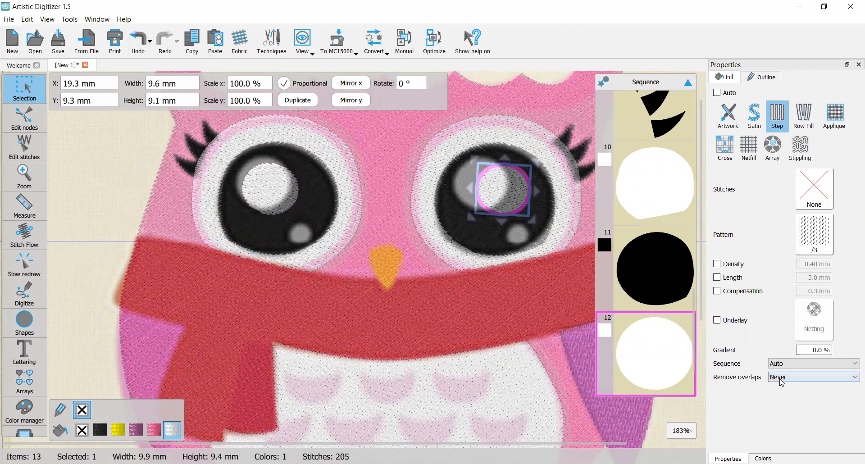
pyautogui.click(99, 151)
# Step: Review the Remove overlaps choices for the mirrored eye's highlight, and examine both eyes' highlights up close over the artwork
pyautogui.scroll(-1, 410, 231)
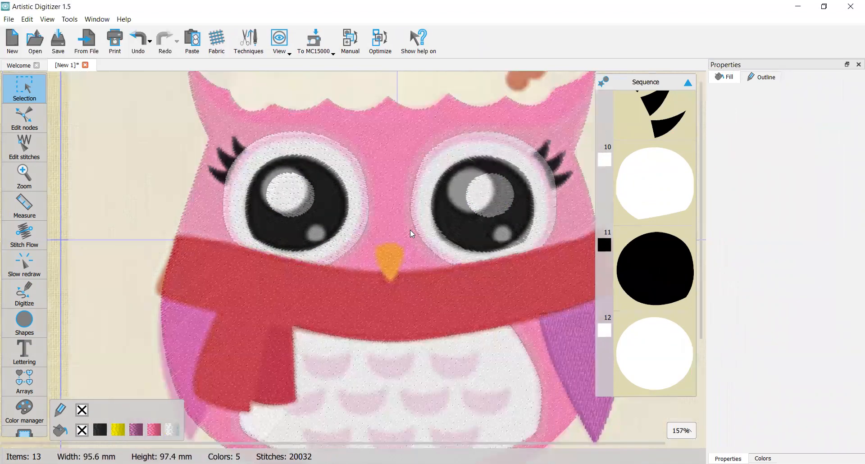
pyautogui.scroll(-1, 410, 231)
pyautogui.hscroll(1, 416, 163)
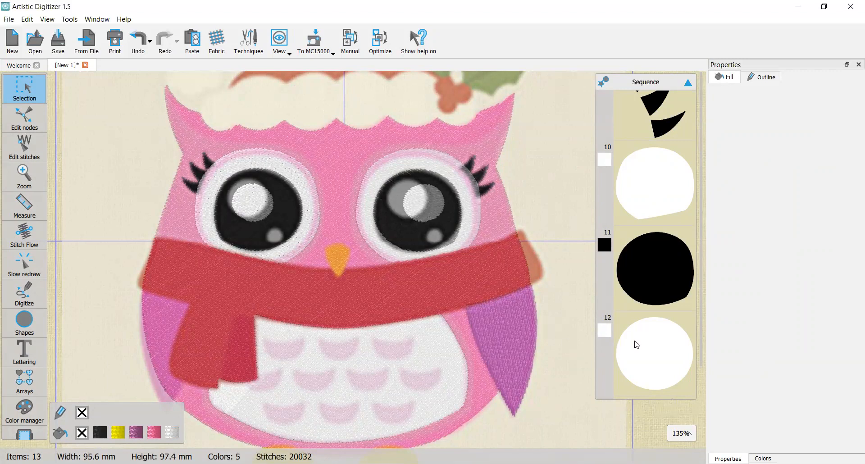
pyautogui.click(773, 380)
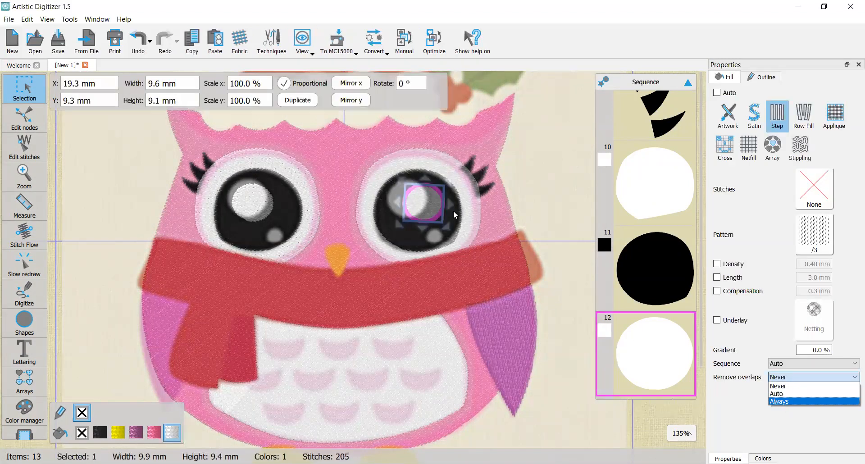
pyautogui.click(436, 206)
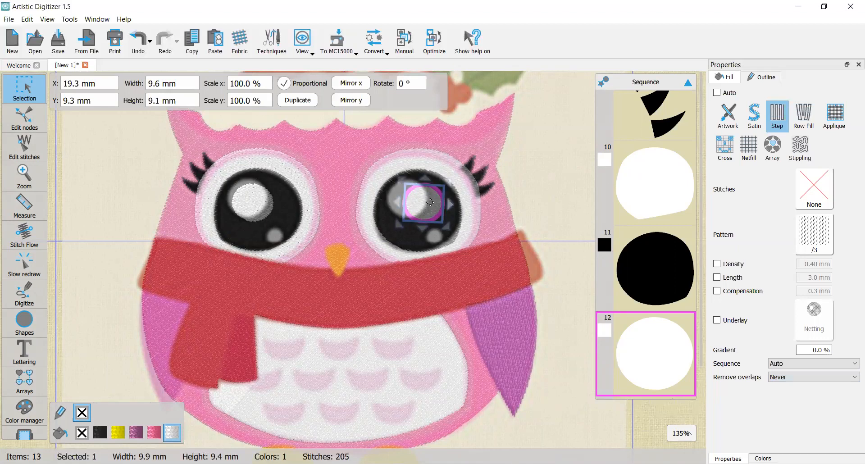
pyautogui.scroll(3, 448, 184)
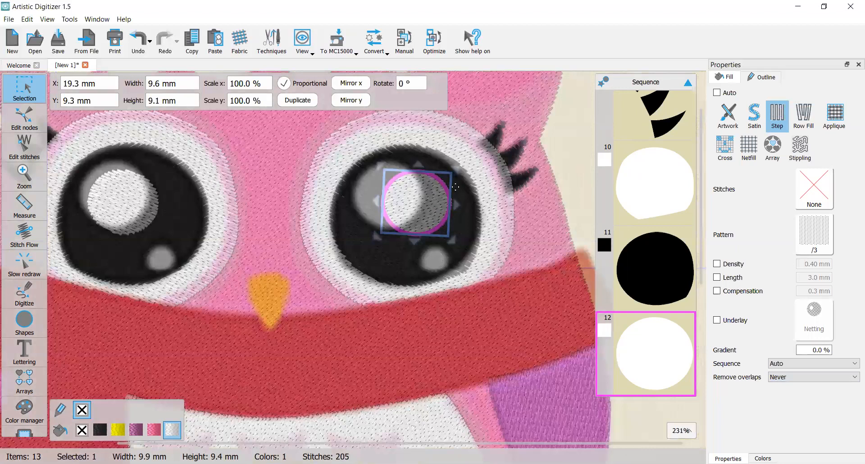
pyautogui.scroll(1, 466, 227)
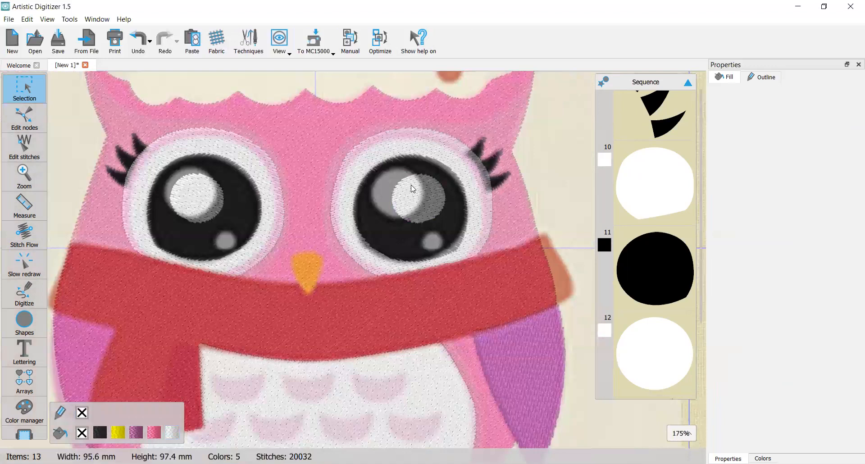
pyautogui.scroll(1, 414, 193)
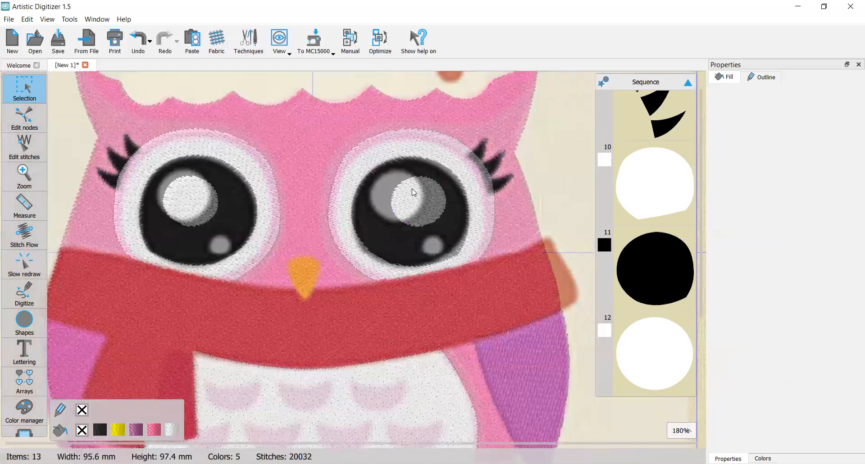
pyautogui.scroll(-1, 413, 193)
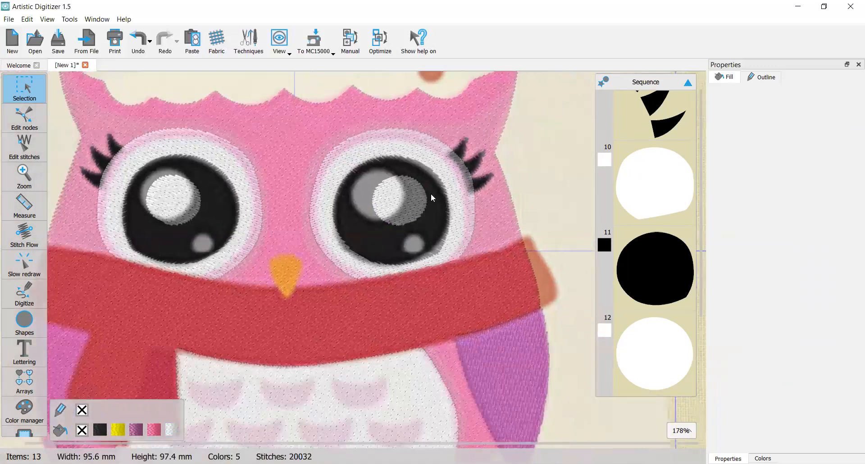
# Step: Give the purple wing a diagonal Stitch Flow direction, running from its upper outer edge down to its inner edge
pyautogui.scroll(1, 431, 197)
pyautogui.scroll(-5, 432, 198)
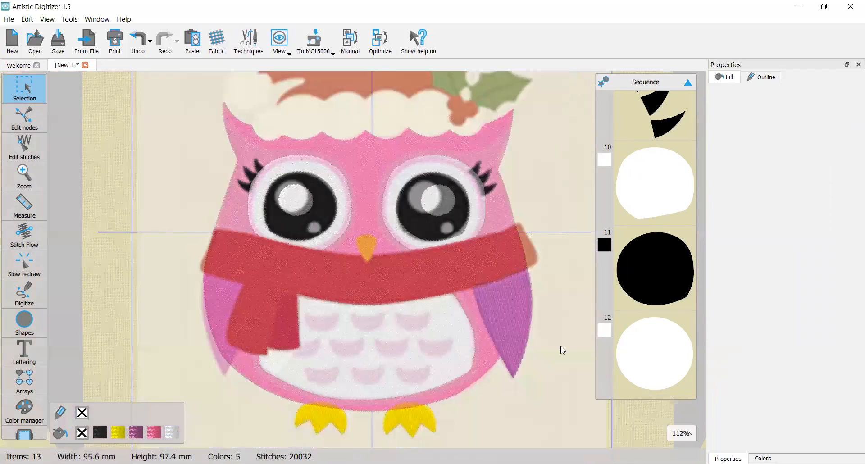
pyautogui.click(501, 311)
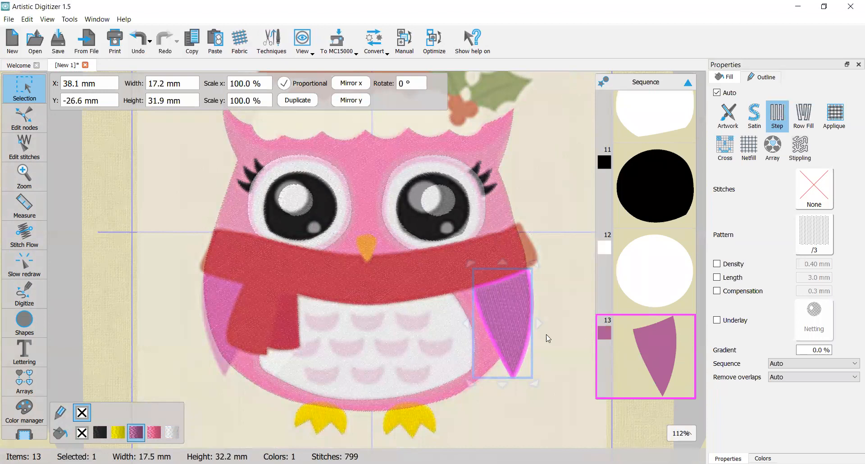
pyautogui.scroll(-2, 542, 312)
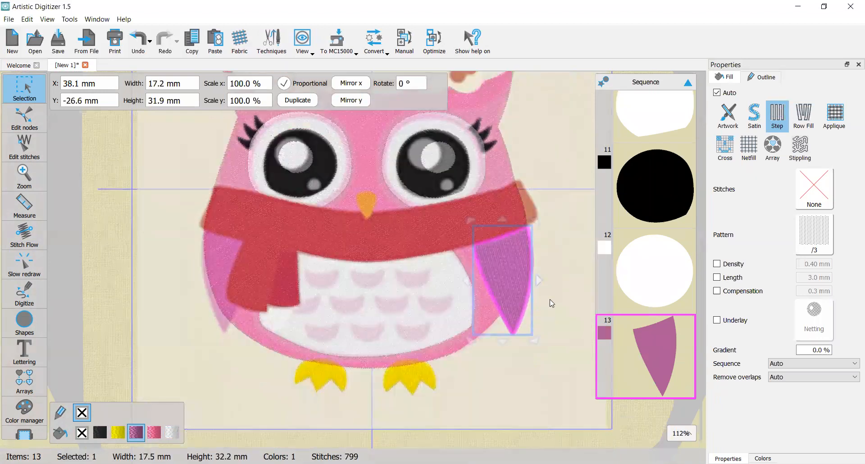
pyautogui.hscroll(2, 549, 299)
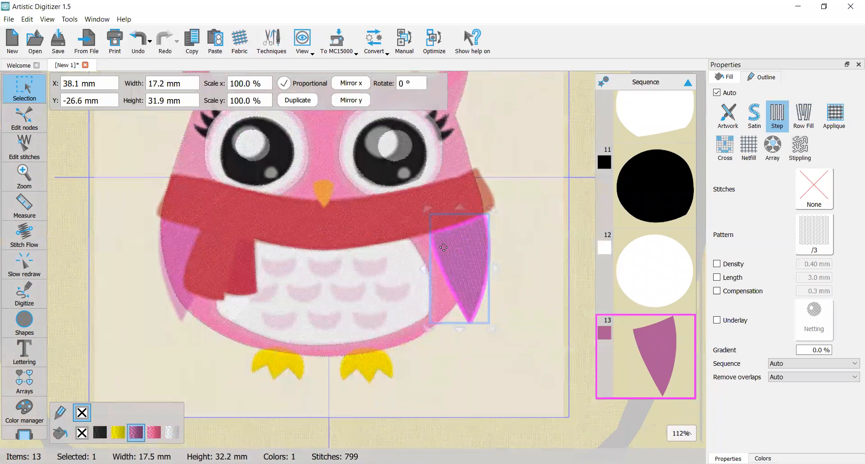
pyautogui.scroll(-1, 463, 271)
pyautogui.scroll(1, 461, 269)
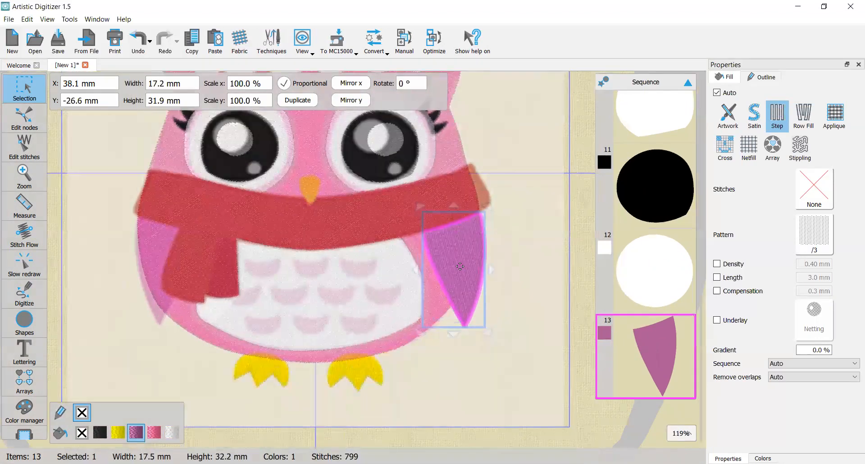
pyautogui.scroll(5, 459, 267)
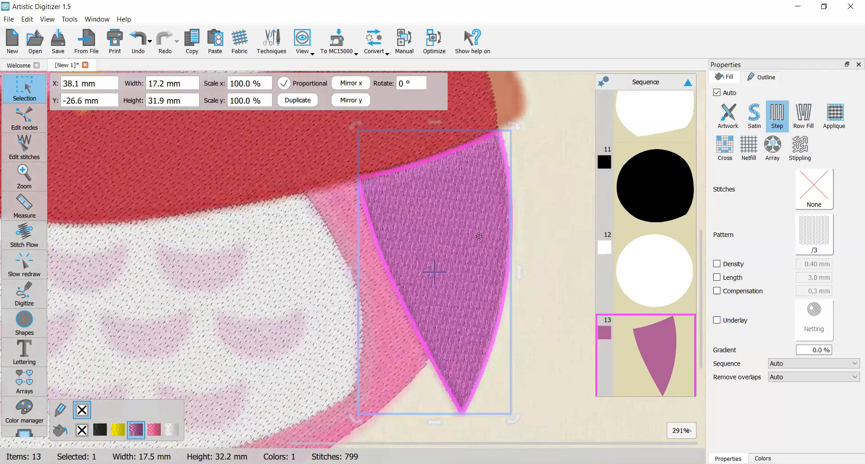
pyautogui.click(24, 235)
pyautogui.moveTo(505, 160)
pyautogui.mouseDown()
pyautogui.moveTo(473, 204)
pyautogui.moveTo(388, 258)
pyautogui.mouseUp()
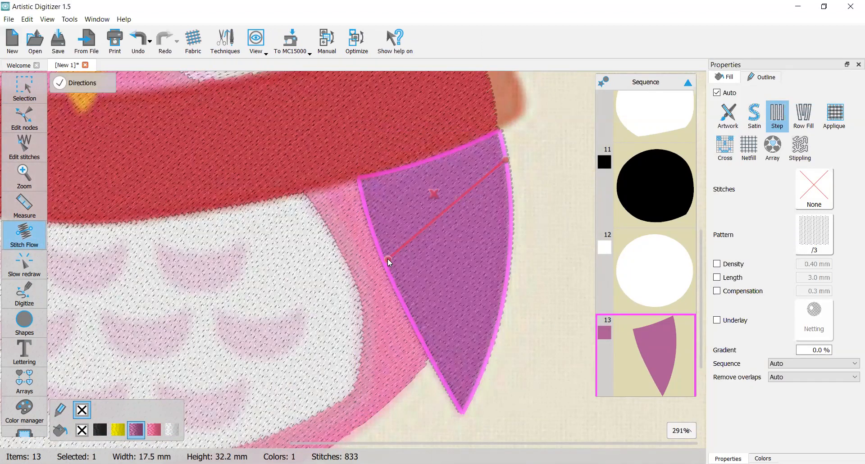
# Step: Enable Netting underlay and 0.3 mm compensation for the wing's step fill, and deselect the wing
pyautogui.click(717, 320)
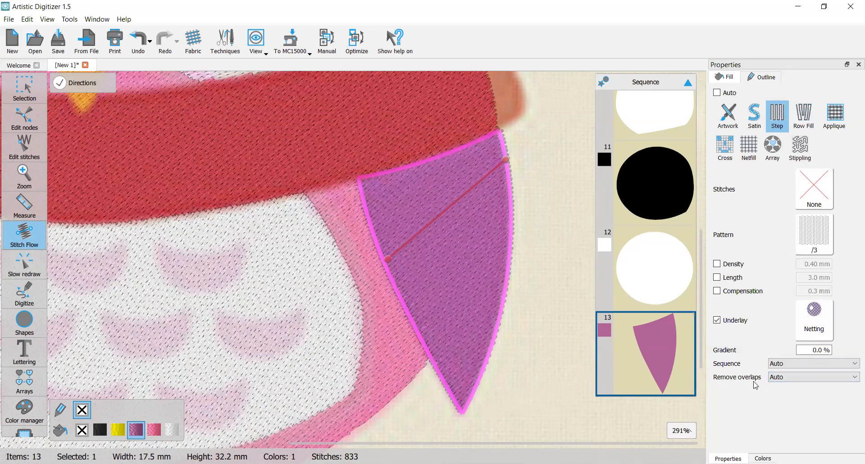
pyautogui.scroll(2, 674, 356)
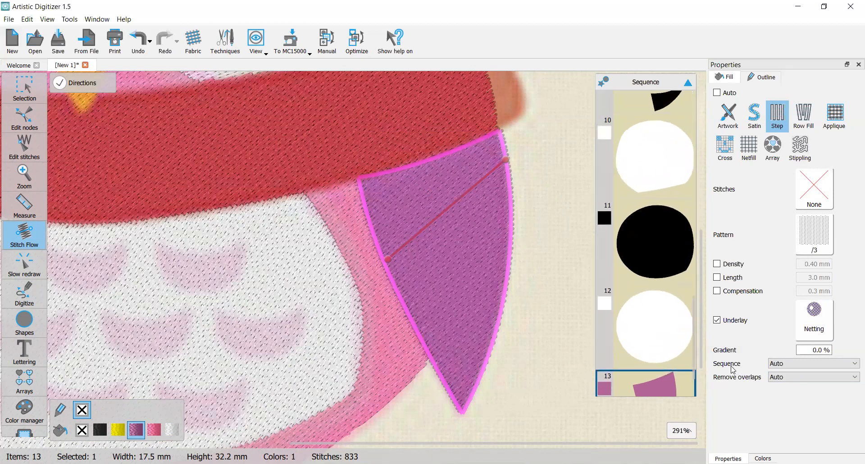
pyautogui.scroll(20, 657, 297)
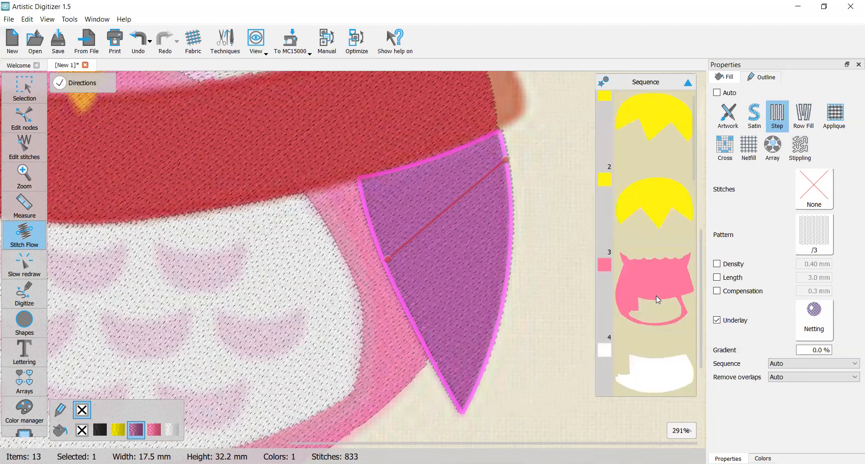
pyautogui.scroll(-1, 657, 299)
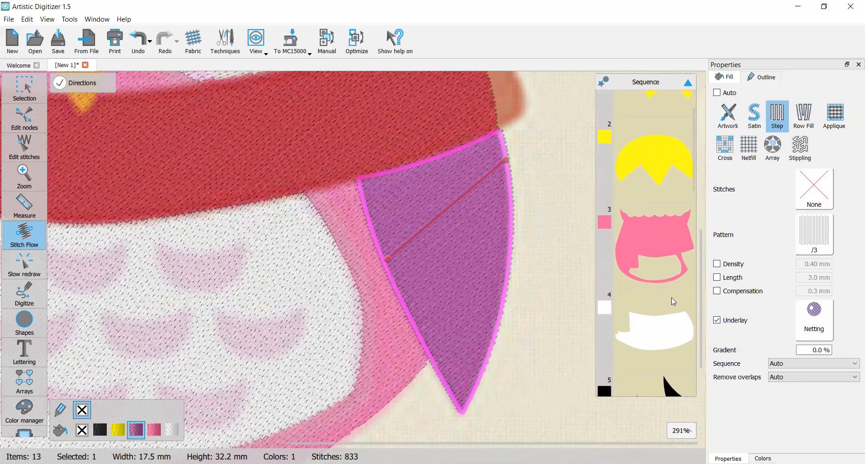
pyautogui.scroll(-14, 671, 298)
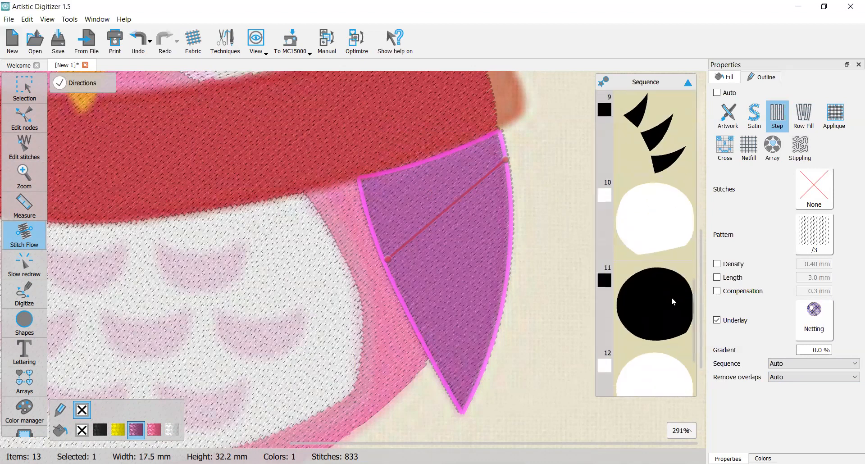
pyautogui.click(717, 291)
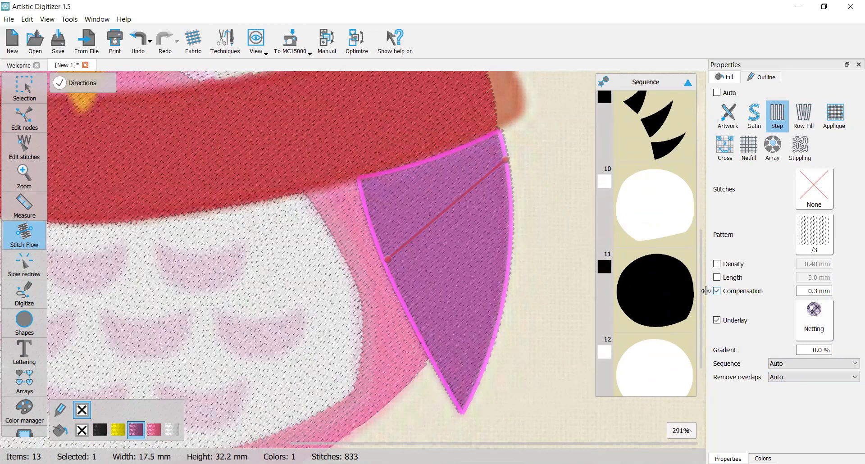
pyautogui.scroll(-1, 561, 239)
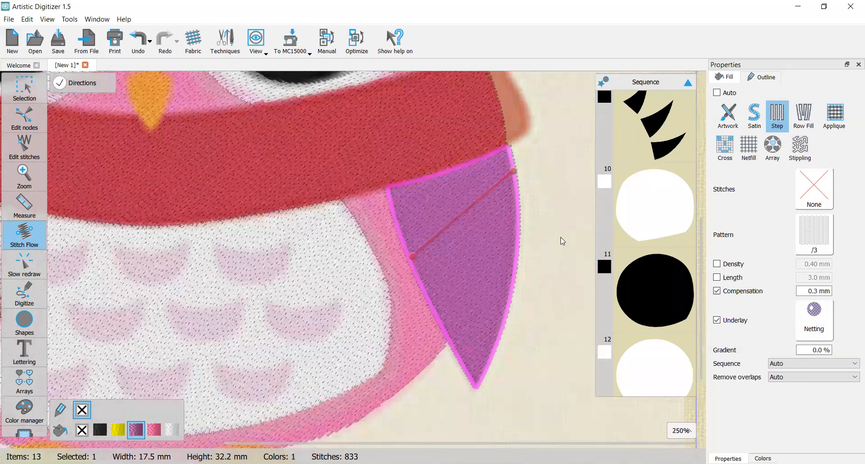
pyautogui.scroll(-3, 514, 224)
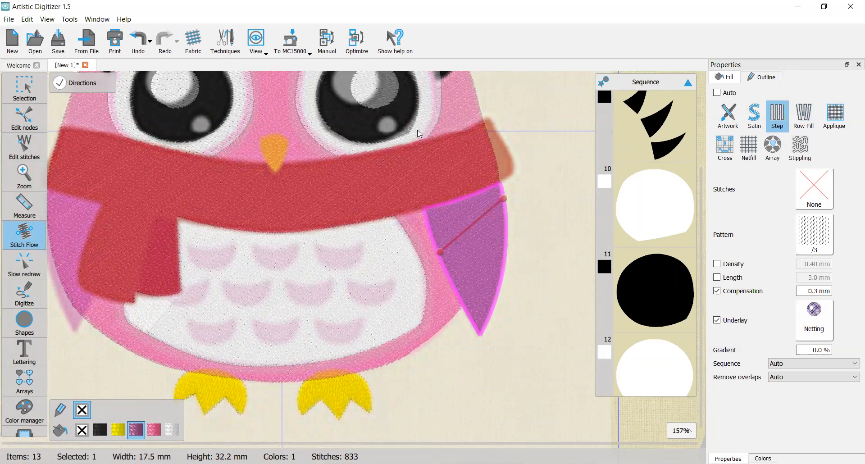
pyautogui.scroll(-1, 417, 130)
pyautogui.scroll(2, 463, 244)
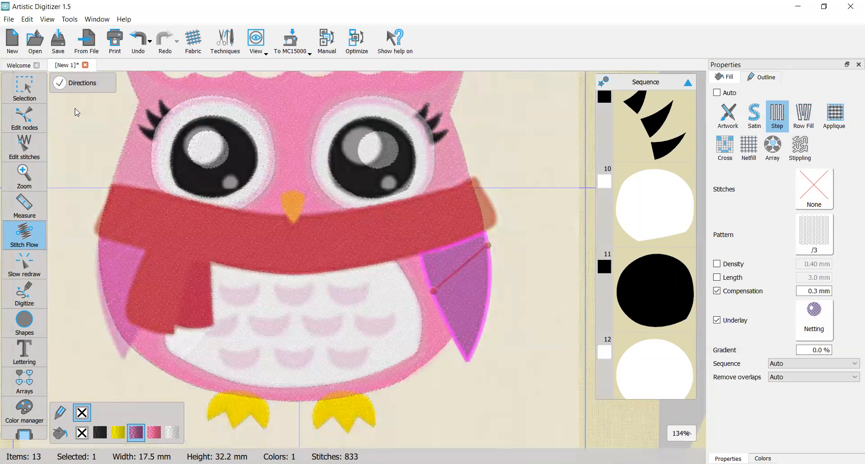
pyautogui.click(38, 84)
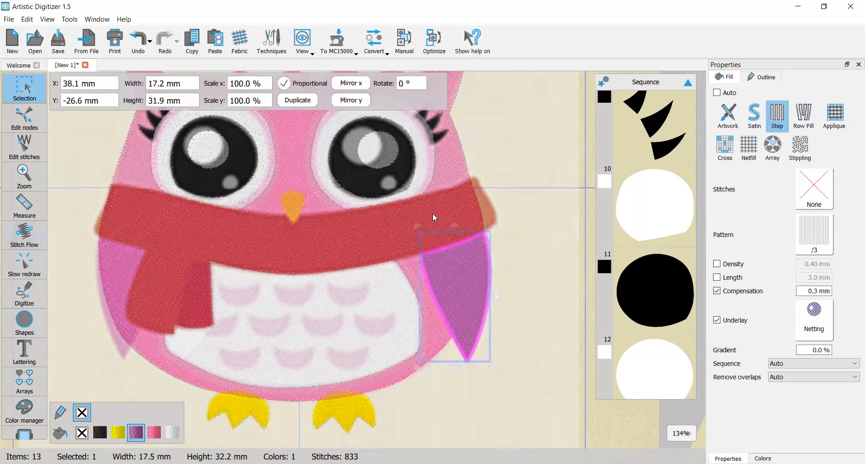
pyautogui.press('Escape')
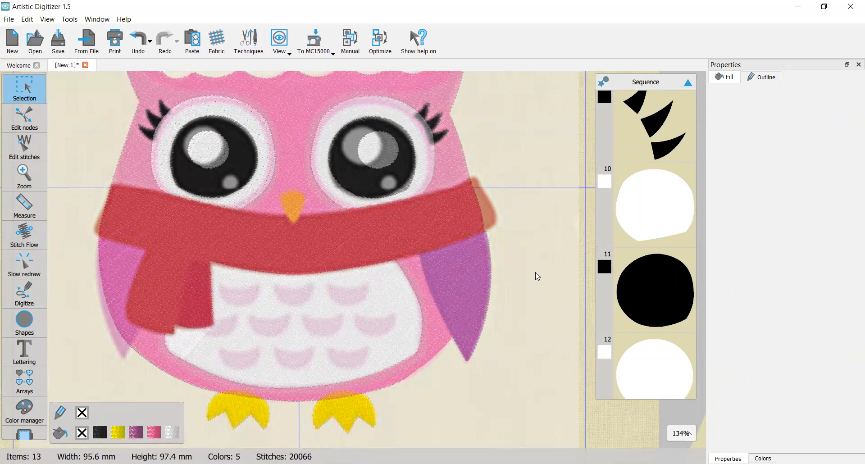
# Step: Place a horizontally mirrored copy of the purple wing over the artwork's opposite wing, tilted slightly to follow its outer edge
pyautogui.hscroll(-3, 235, 285)
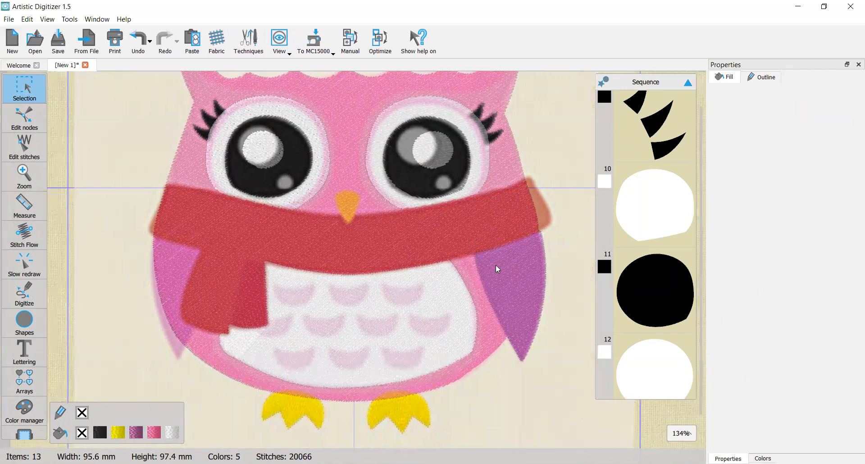
pyautogui.click(527, 280)
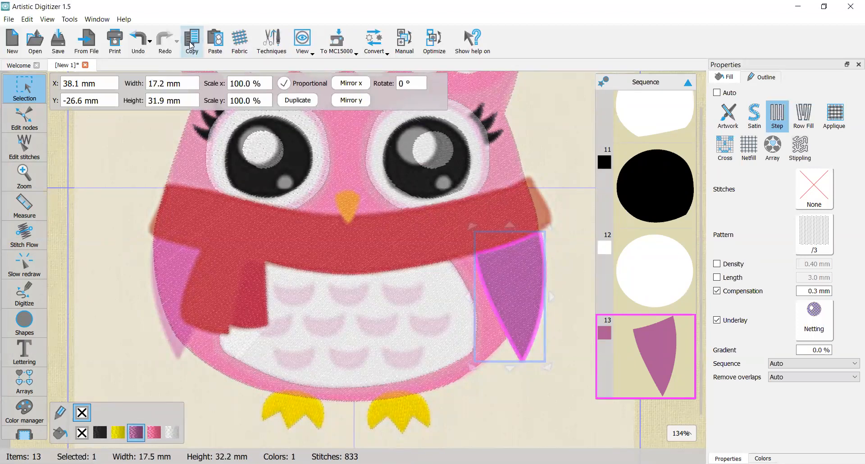
pyautogui.click(214, 41)
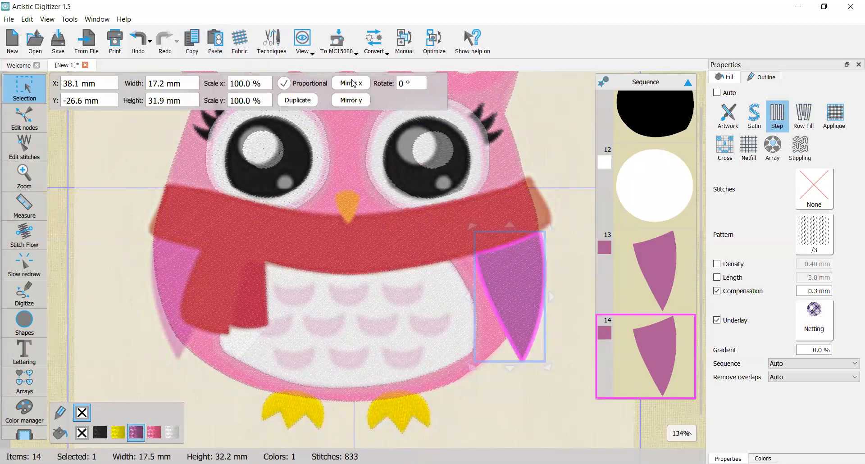
pyautogui.moveTo(508, 276); pyautogui.dragTo(186, 280)
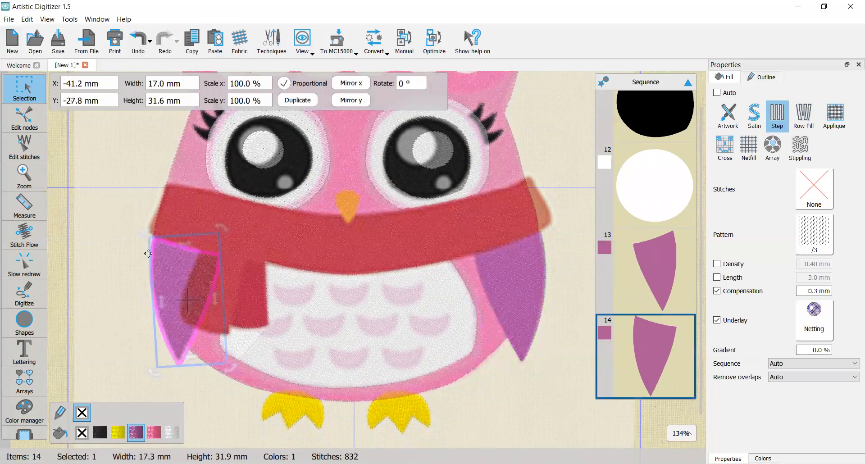
pyautogui.scroll(3, 203, 265)
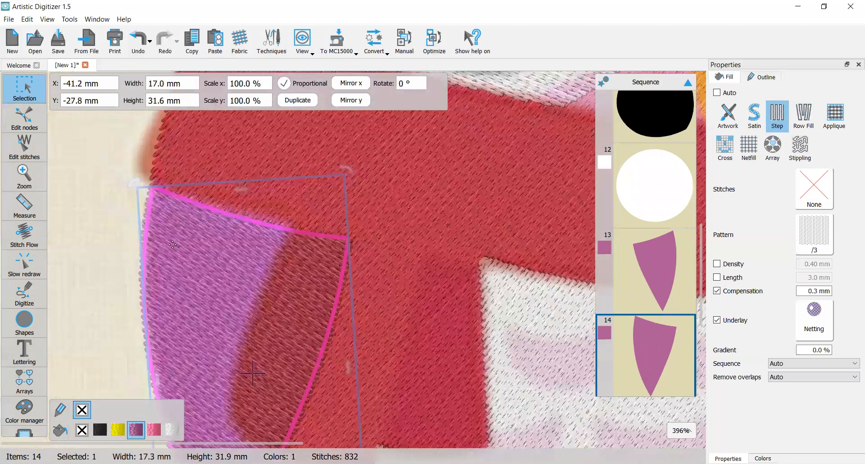
pyautogui.moveTo(176, 245); pyautogui.dragTo(169, 245)
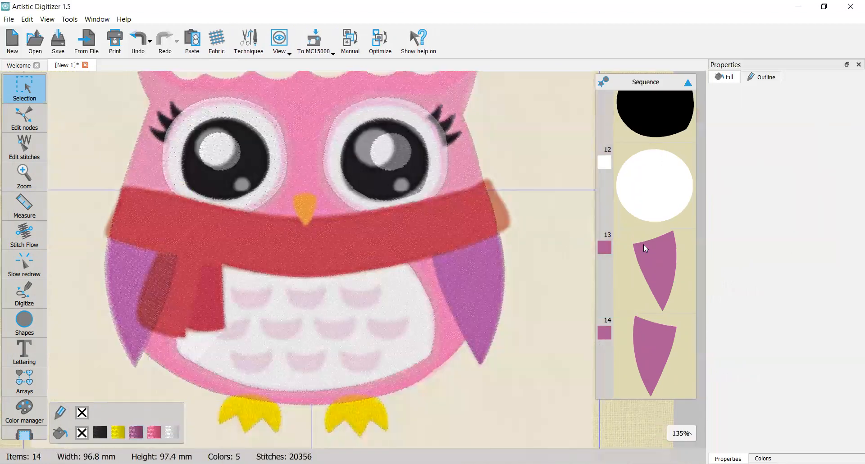
# Step: Examine the stitching order of the owl's parts and the scarf's band and hanging ends over the wings and belly
pyautogui.scroll(10, 619, 313)
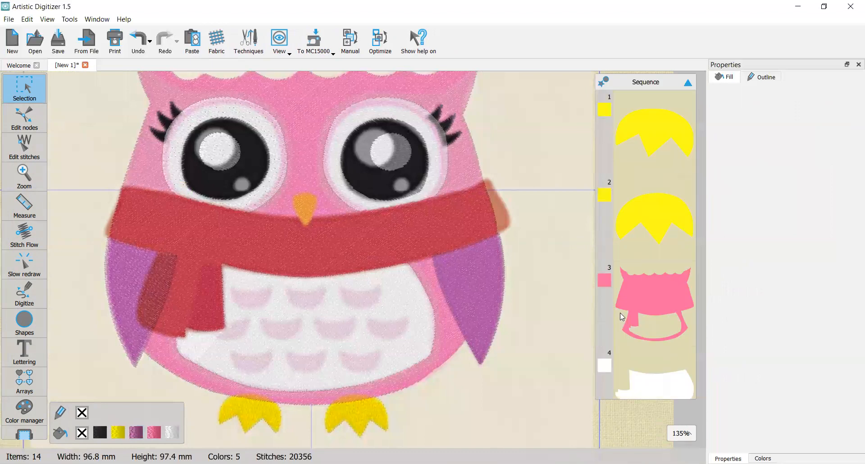
pyautogui.scroll(-2, 662, 307)
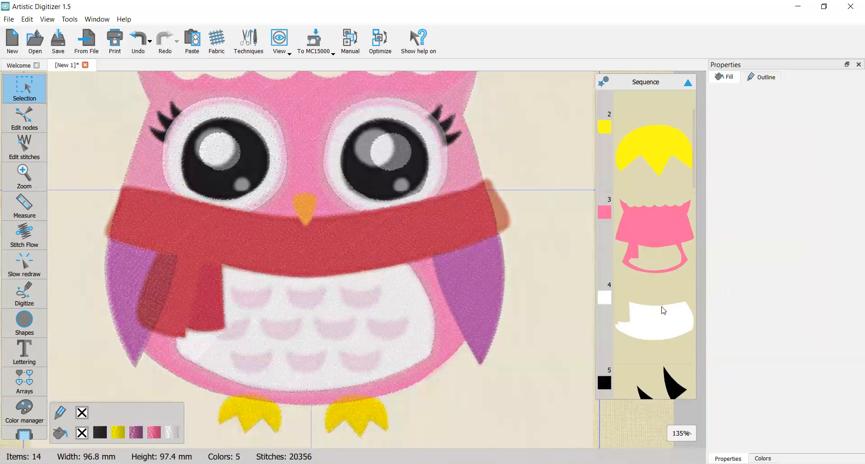
pyautogui.scroll(-3, 661, 307)
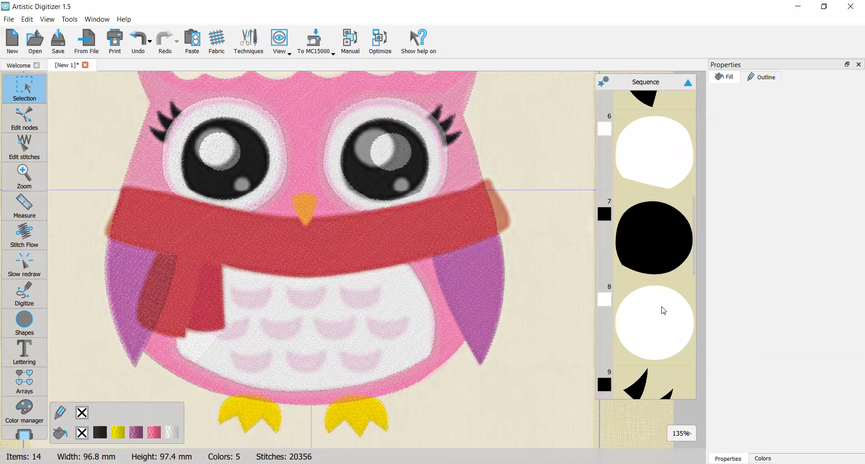
pyautogui.scroll(-1, 375, 246)
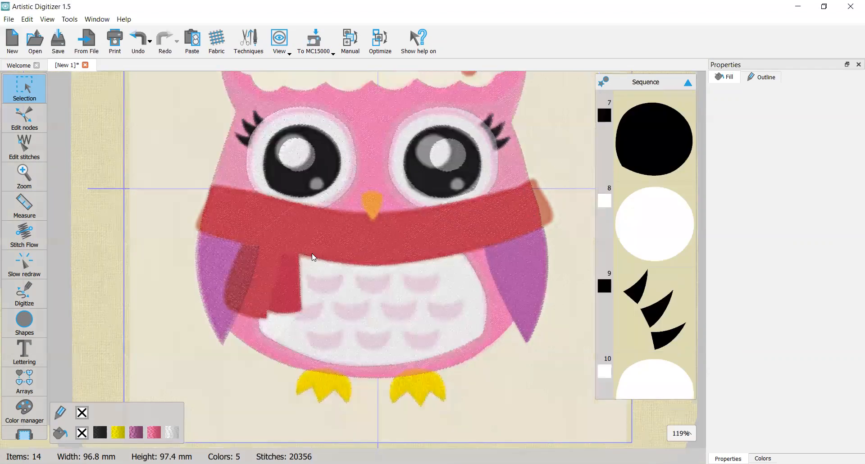
pyautogui.scroll(-1, 260, 287)
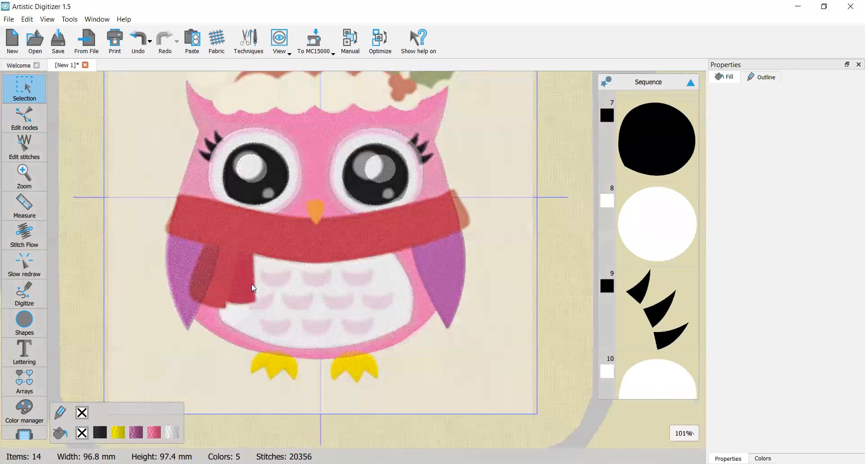
pyautogui.scroll(4, 237, 230)
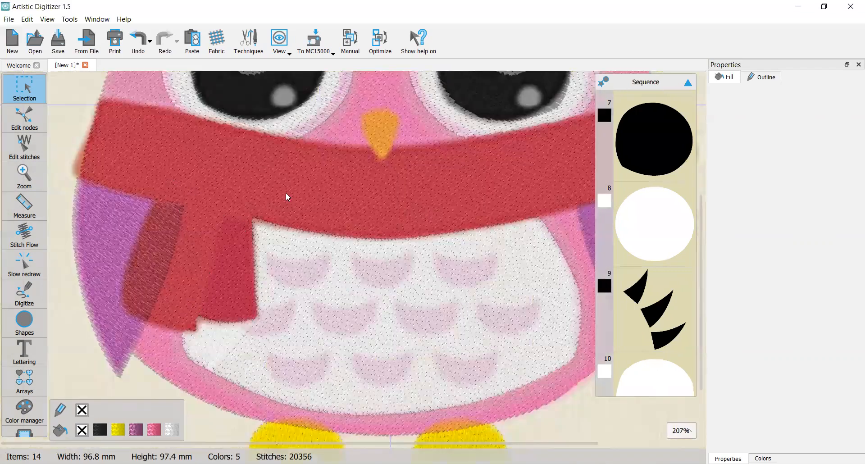
pyautogui.scroll(-1, 237, 243)
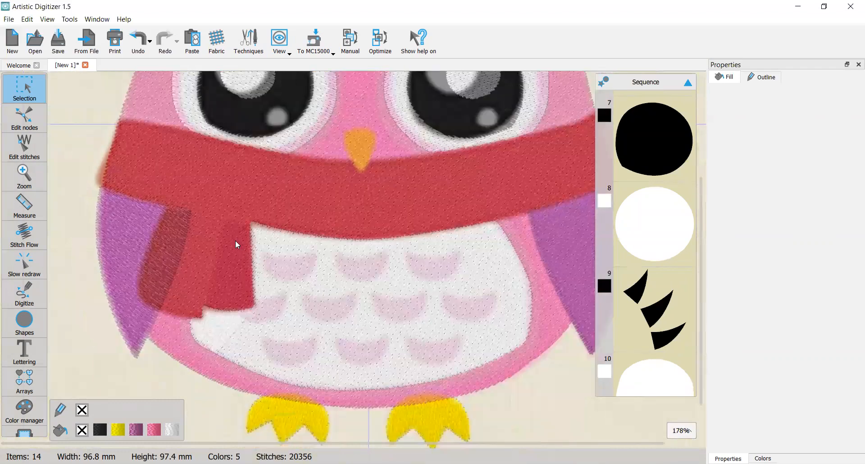
pyautogui.scroll(-1, 237, 245)
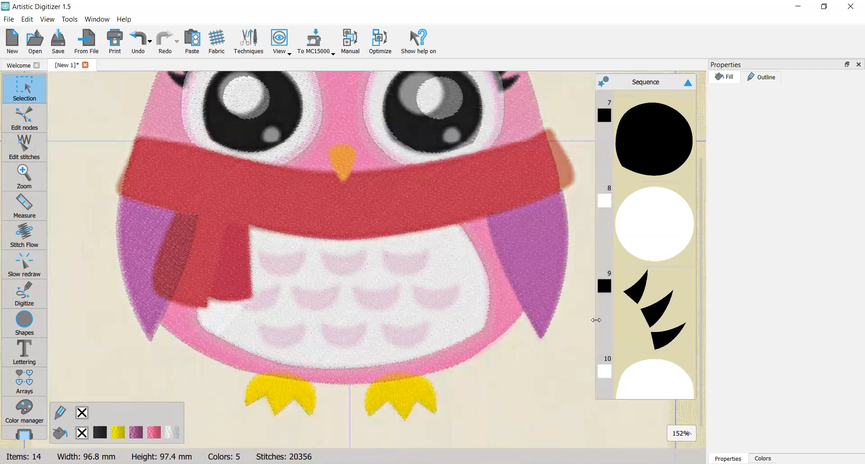
pyautogui.scroll(-2, 622, 326)
pyautogui.scroll(-1, 544, 359)
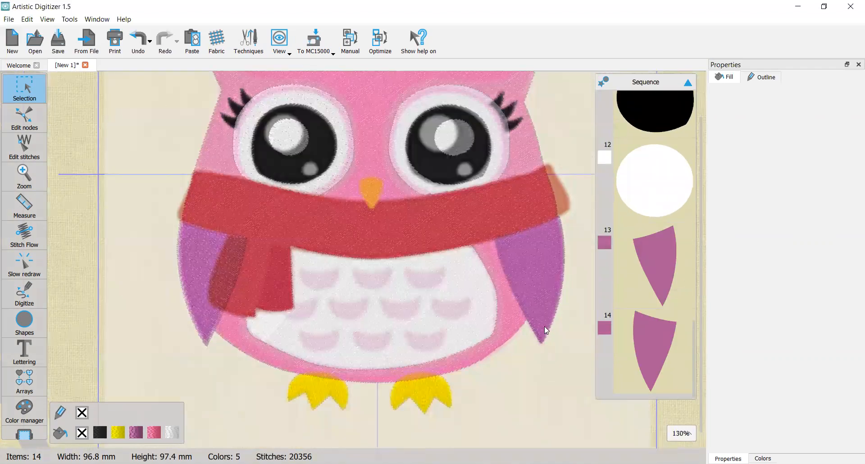
pyautogui.scroll(-2, 544, 326)
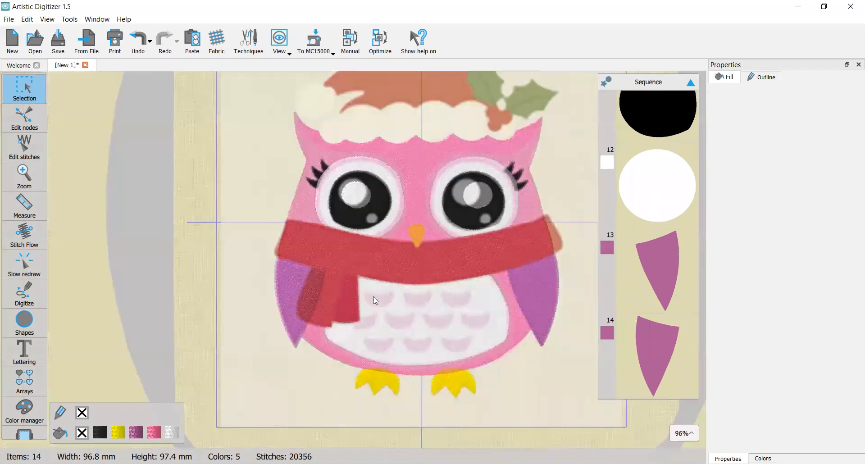
pyautogui.scroll(7, 339, 272)
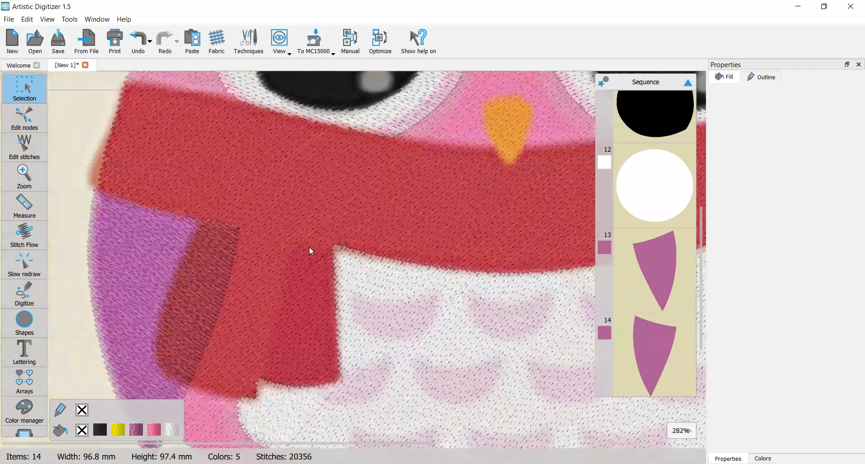
# Step: Trace the scarf's darker inner hanging end with straight sides and a curved bottom edge, about 9 by 18 mm, closing the outline
pyautogui.hscroll(1, 240, 364)
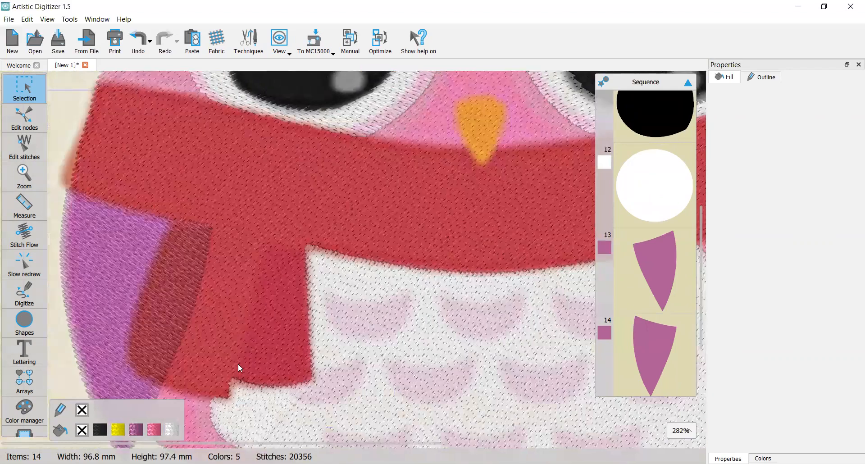
pyautogui.click(29, 300)
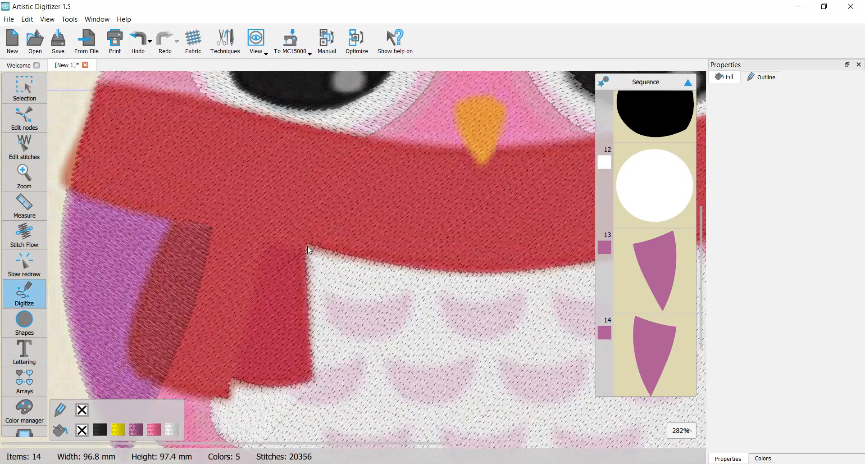
pyautogui.click(264, 236)
pyautogui.scroll(2, 239, 380)
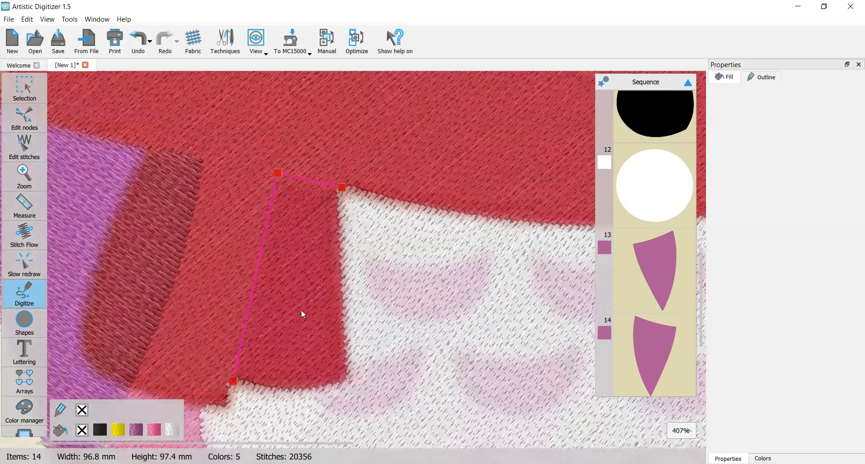
pyautogui.scroll(3, 301, 309)
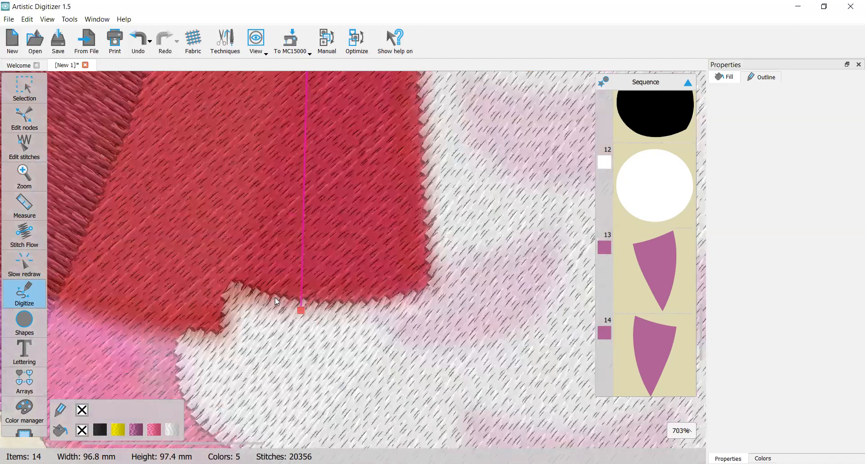
pyautogui.rightClick(291, 303)
pyautogui.rightClick(362, 306)
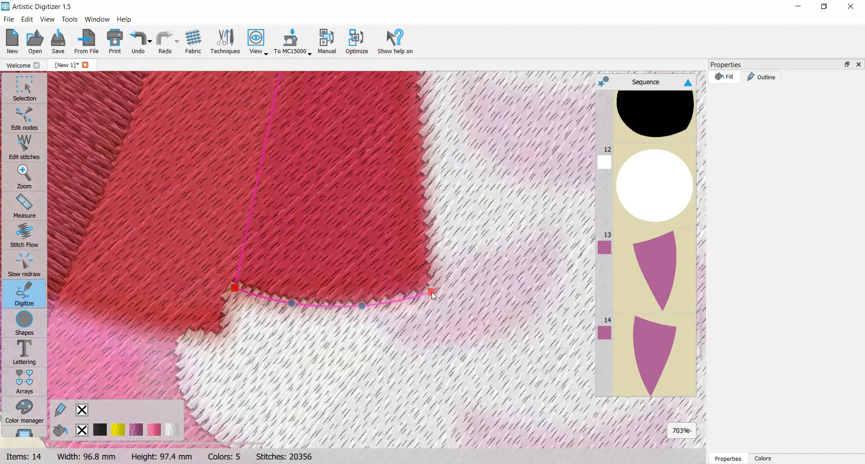
pyautogui.click(431, 292)
pyautogui.scroll(-1, 406, 235)
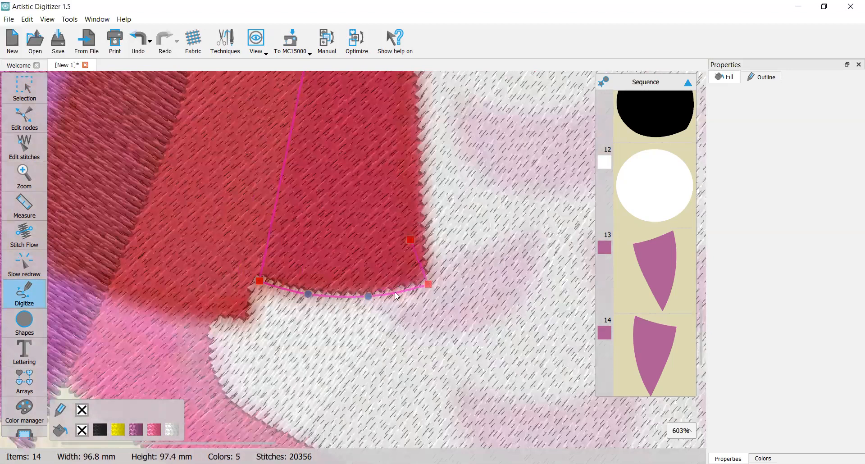
pyautogui.press('Return')
pyautogui.scroll(-8, 401, 315)
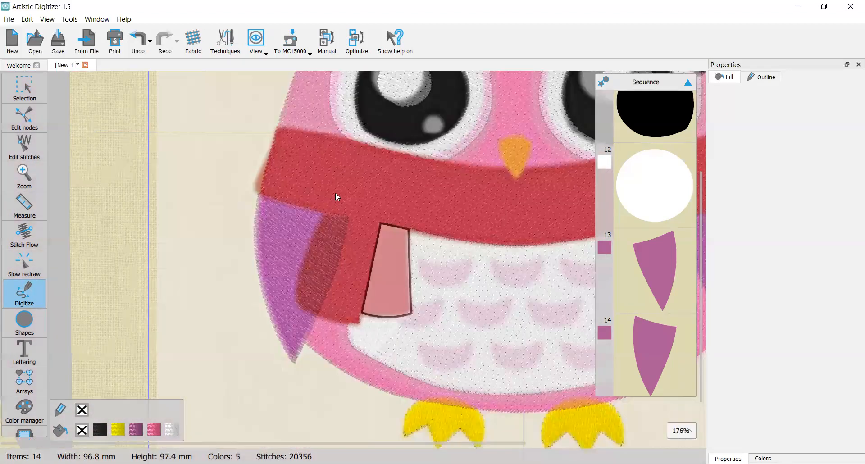
# Step: Remove the outline from the inner scarf end, fill it with JANOME 225 Red and deselect it
pyautogui.moveTo(335, 192); pyautogui.dragTo(183, 127)
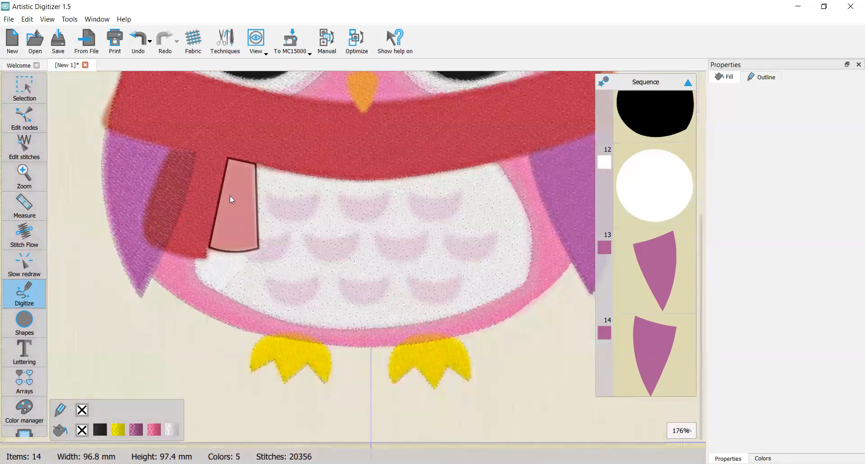
pyautogui.moveTo(230, 196); pyautogui.dragTo(257, 217)
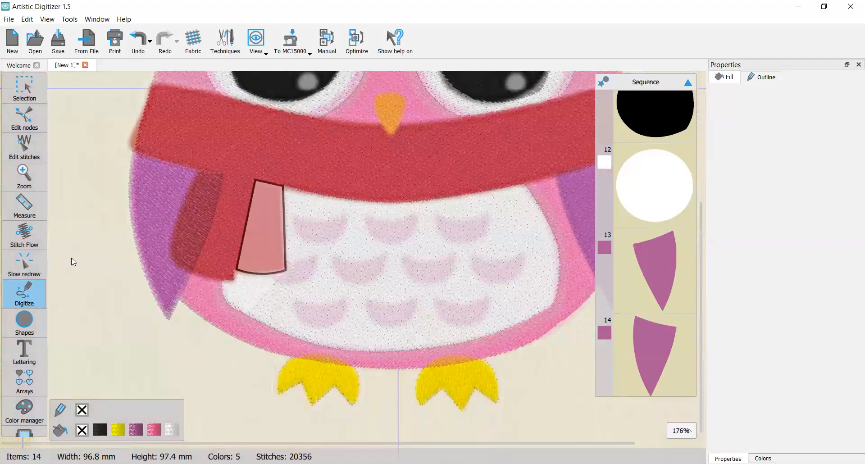
pyautogui.click(24, 90)
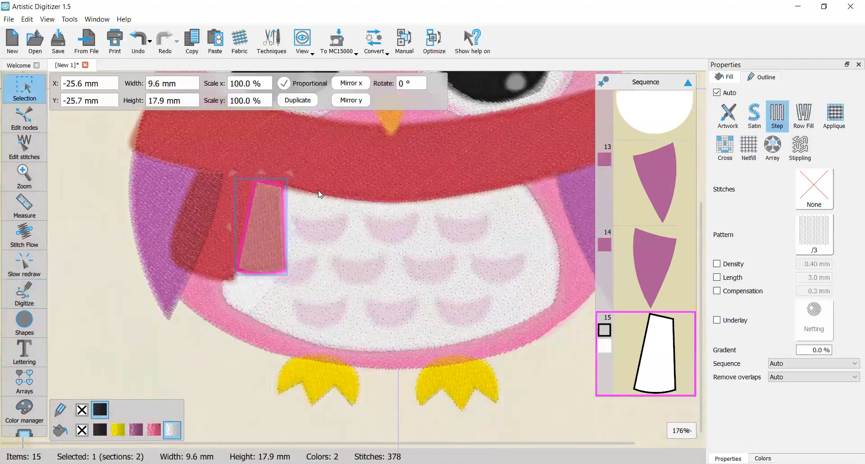
pyautogui.hscroll(1, 342, 191)
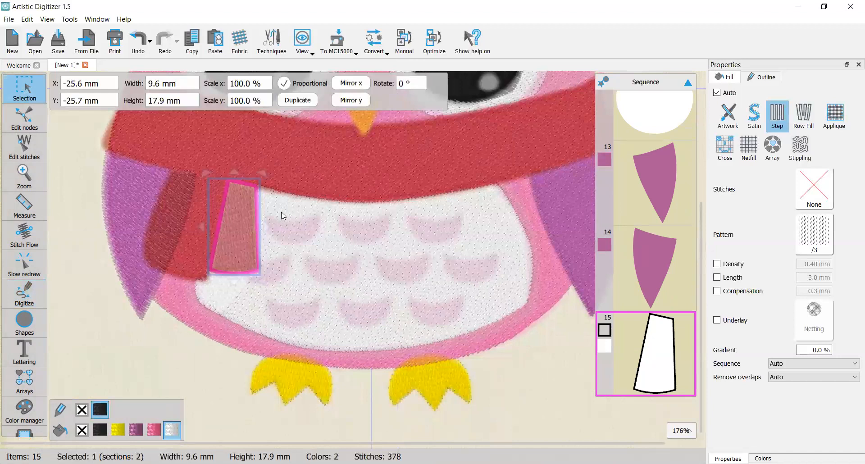
pyautogui.scroll(1, 219, 240)
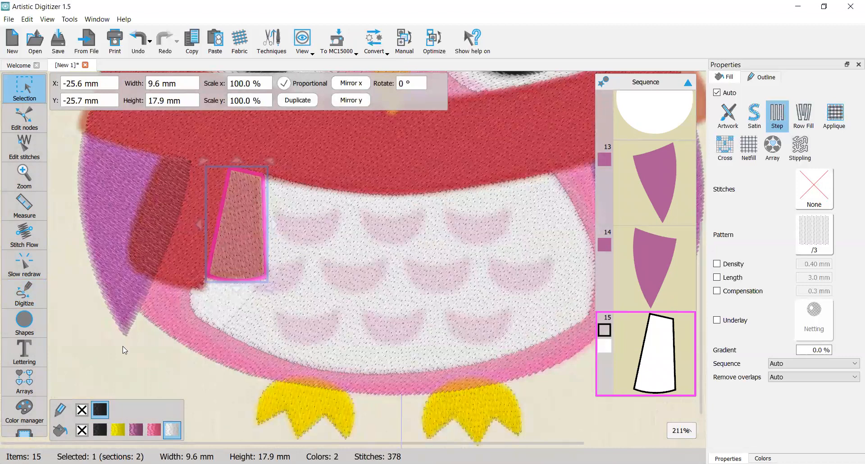
pyautogui.click(82, 410)
pyautogui.click(763, 458)
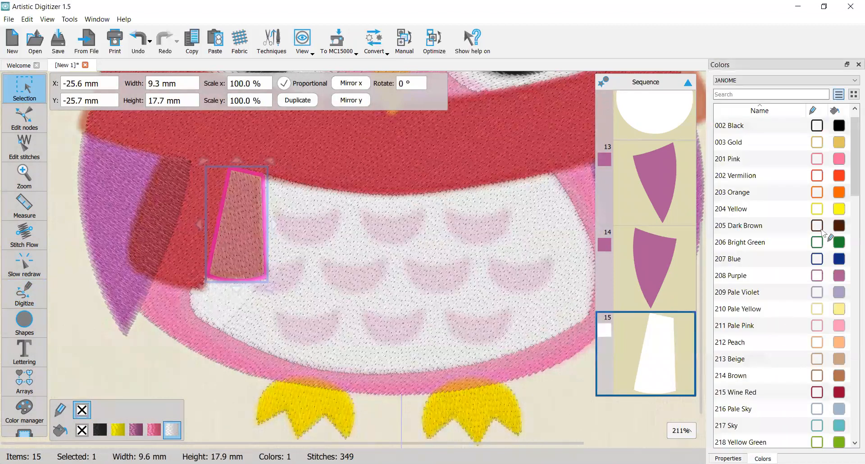
pyautogui.moveTo(852, 160); pyautogui.dragTo(852, 215)
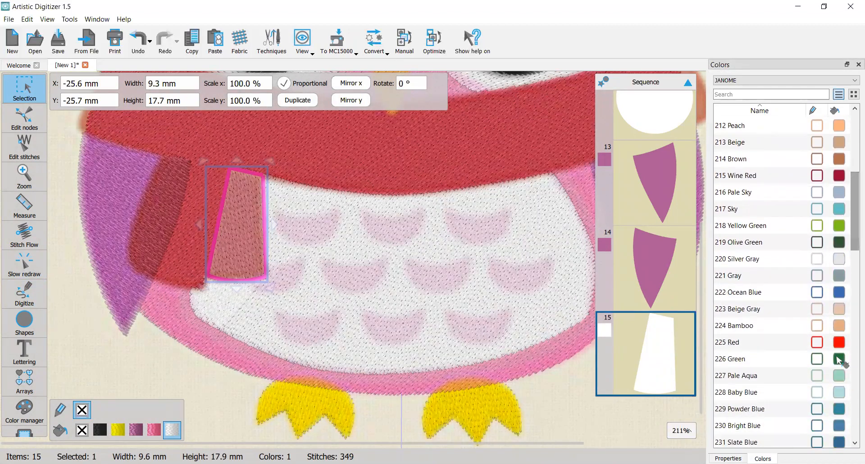
pyautogui.click(839, 342)
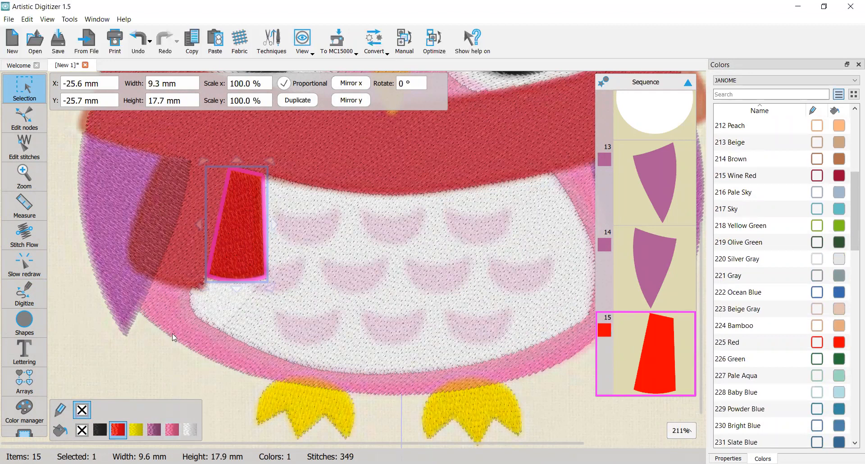
pyautogui.press('Escape')
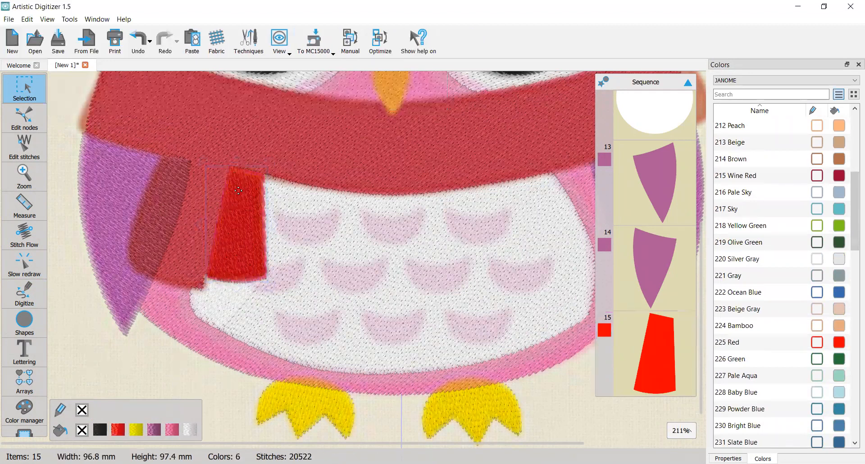
# Step: Enable Netting underlay and 0.3 mm compensation for the red scarf end's step fill, and deselect it
pyautogui.click(238, 185)
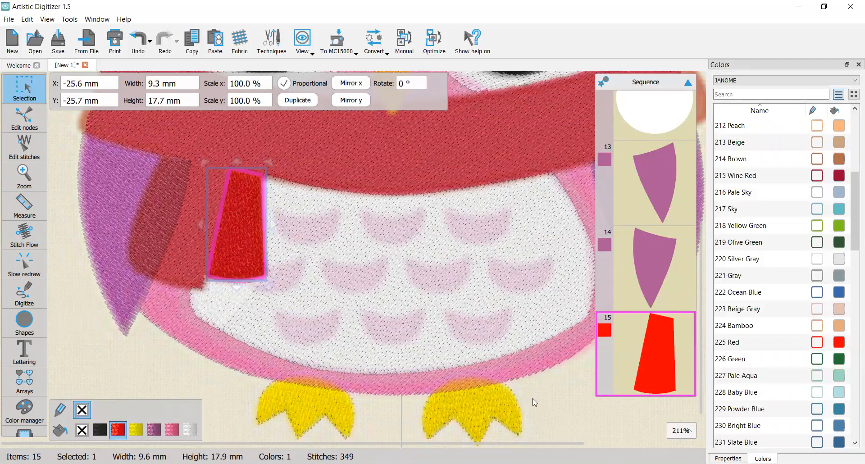
pyautogui.scroll(1, 250, 233)
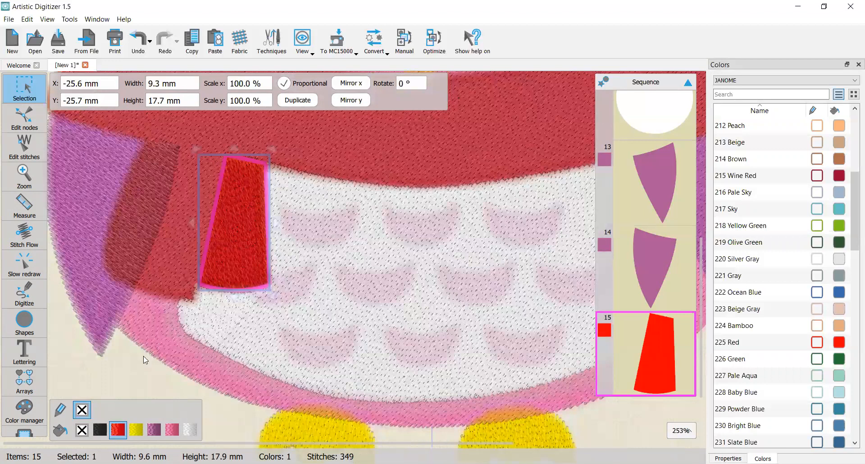
pyautogui.scroll(-1, 251, 230)
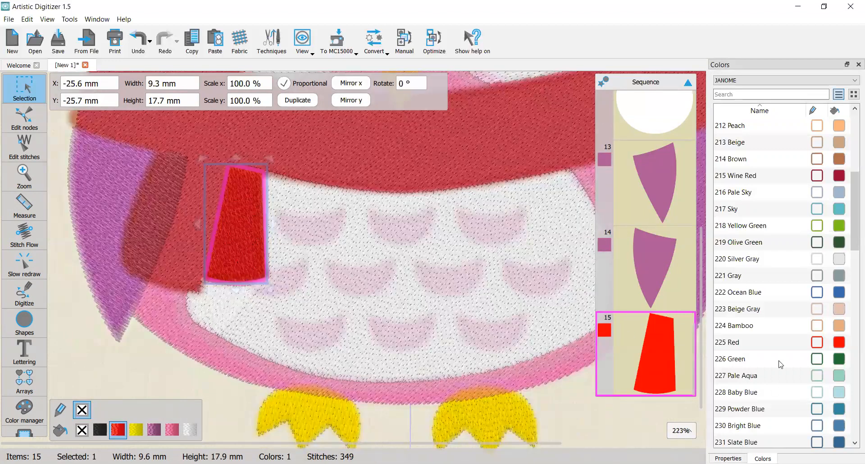
pyautogui.click(670, 326)
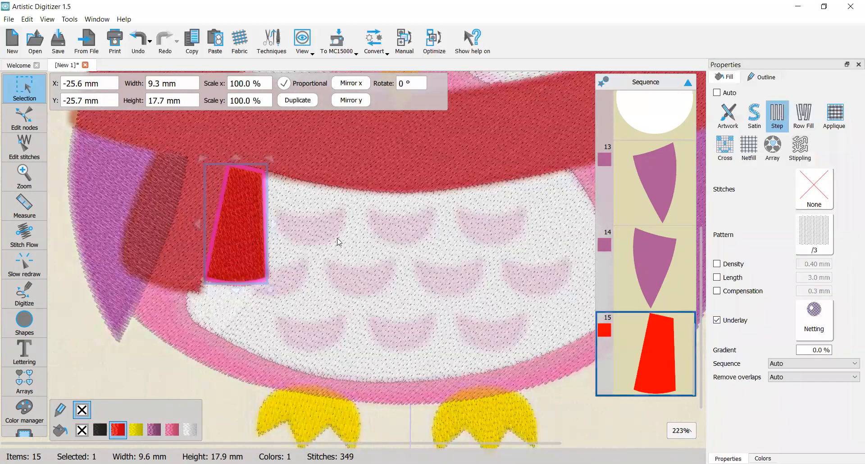
pyautogui.click(717, 292)
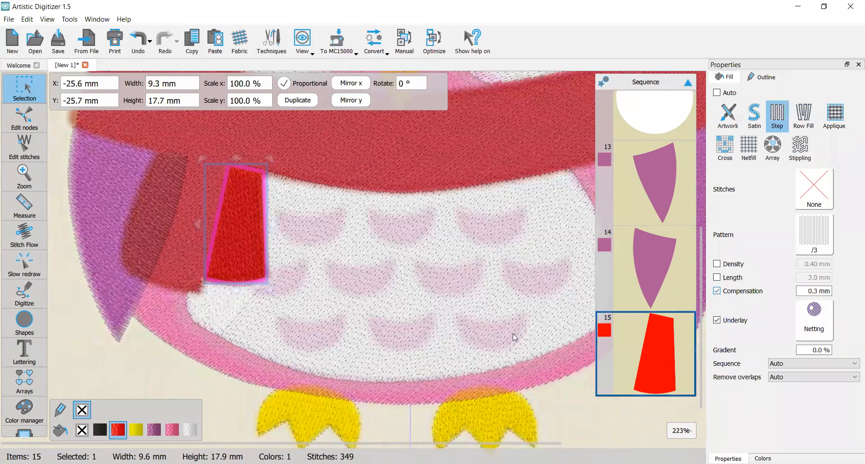
pyautogui.press('Escape')
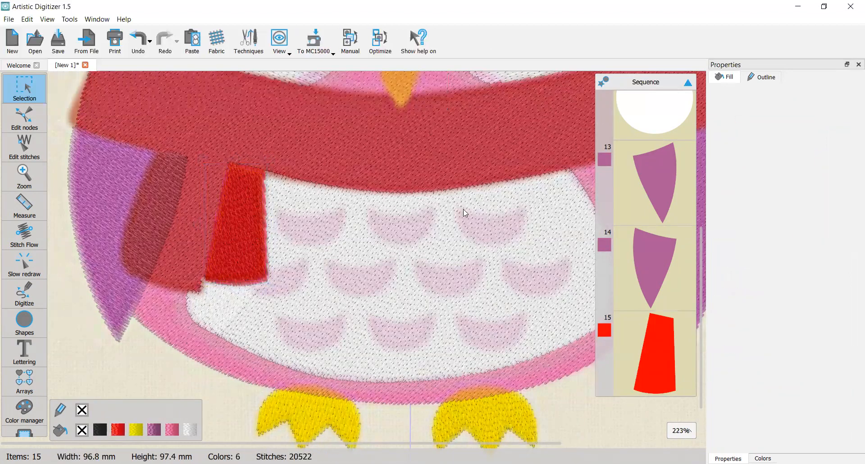
# Step: Examine the stitching sequence from the feet and body through to the red scarf end, and the remaining scarf area over the wing
pyautogui.scroll(5, 658, 155)
pyautogui.scroll(5, 671, 163)
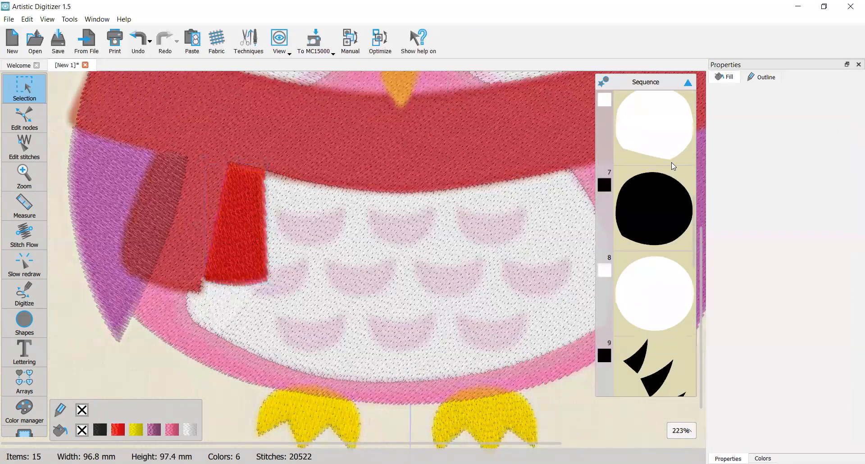
pyautogui.scroll(2, 672, 166)
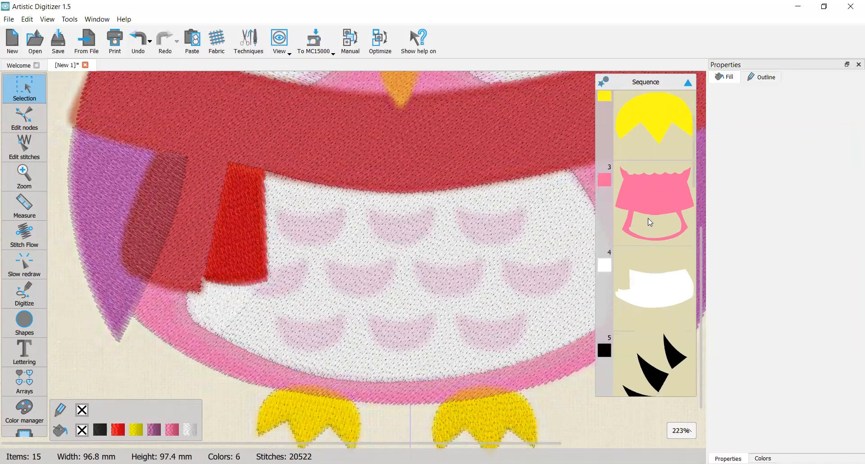
pyautogui.scroll(1, 639, 204)
pyautogui.scroll(1, 618, 219)
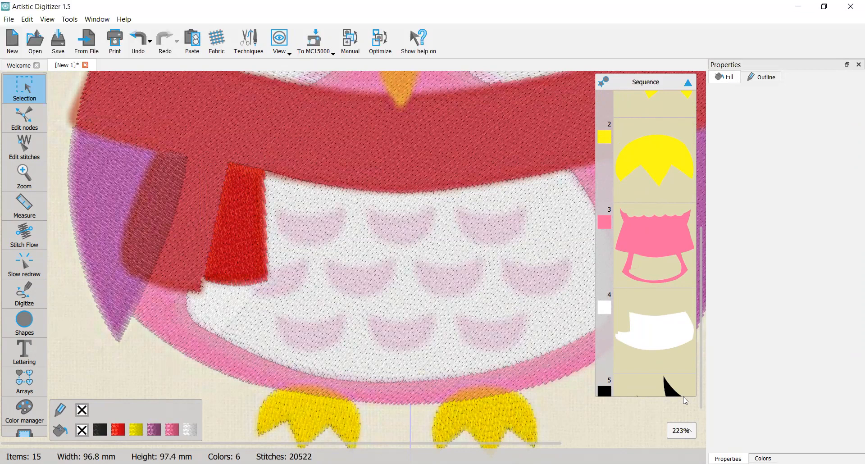
pyautogui.scroll(-8, 665, 304)
pyautogui.scroll(-5, 665, 308)
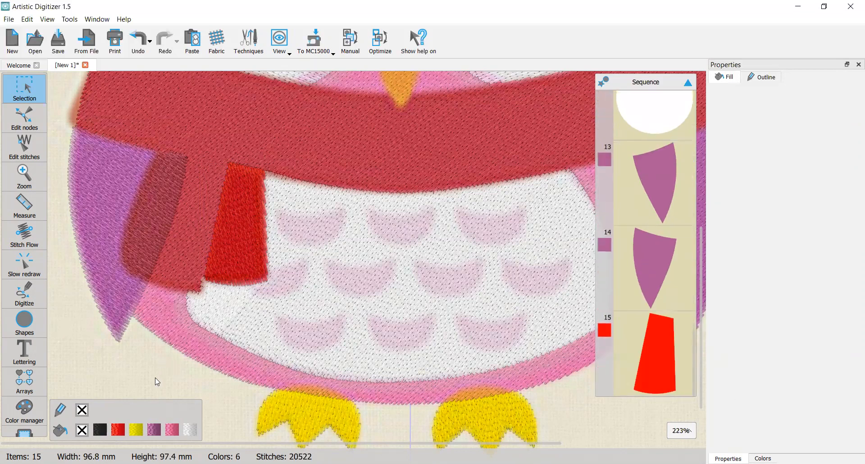
pyautogui.scroll(-2, 246, 226)
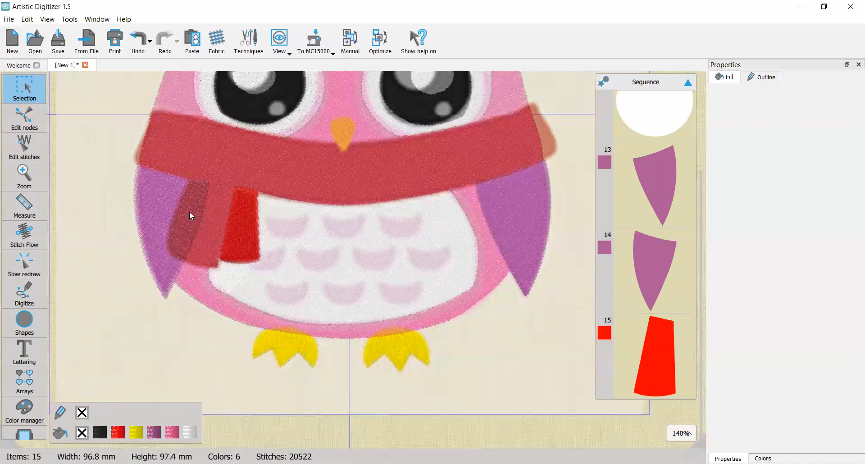
pyautogui.scroll(2, 223, 195)
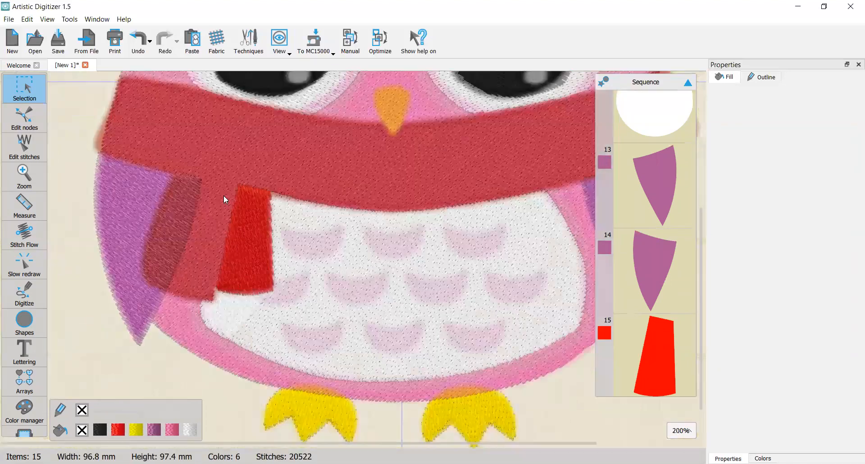
pyautogui.scroll(1, 242, 183)
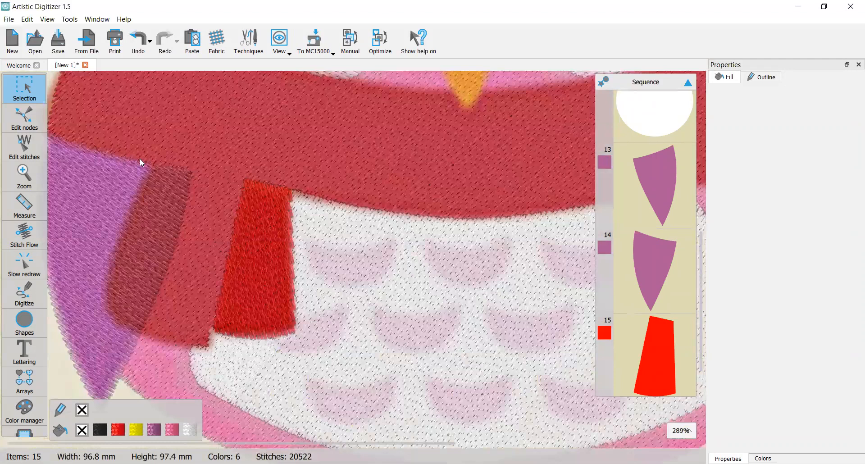
# Step: Start the main scarf outline at the red end's upper corner, tracing the outer hanging end around its rounded bottom up to the band
pyautogui.click(4, 300)
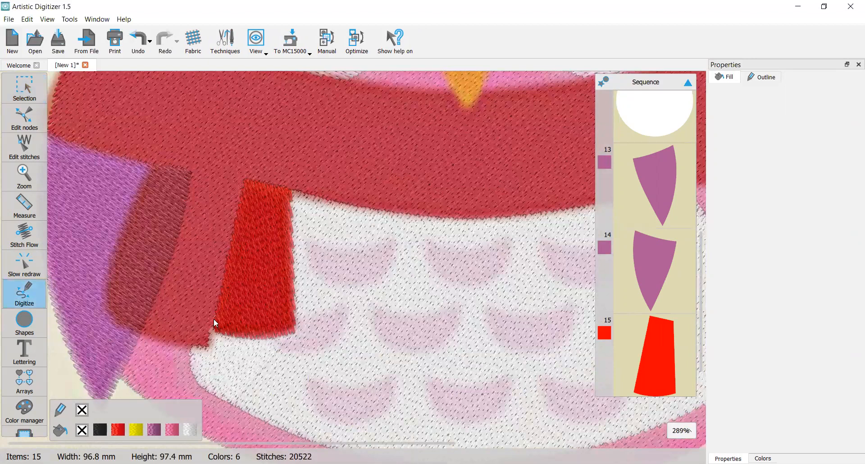
pyautogui.scroll(1, 207, 351)
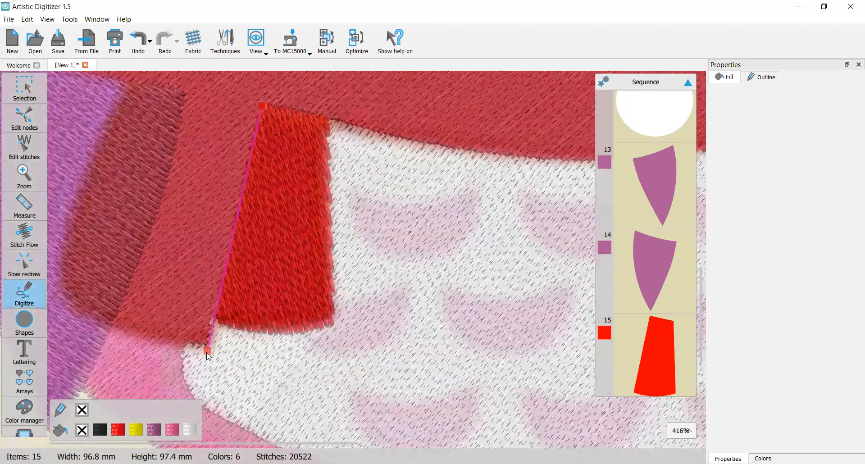
pyautogui.click(160, 342)
pyautogui.scroll(-1, 148, 345)
pyautogui.rightClick(87, 313)
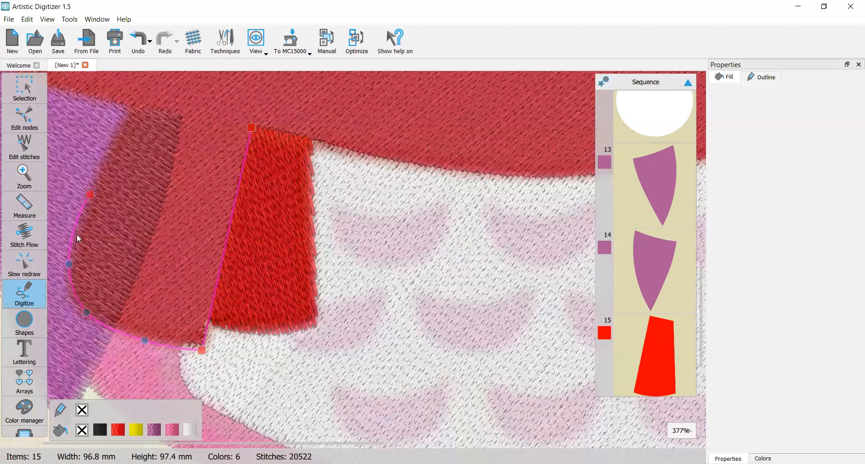
pyautogui.click(125, 123)
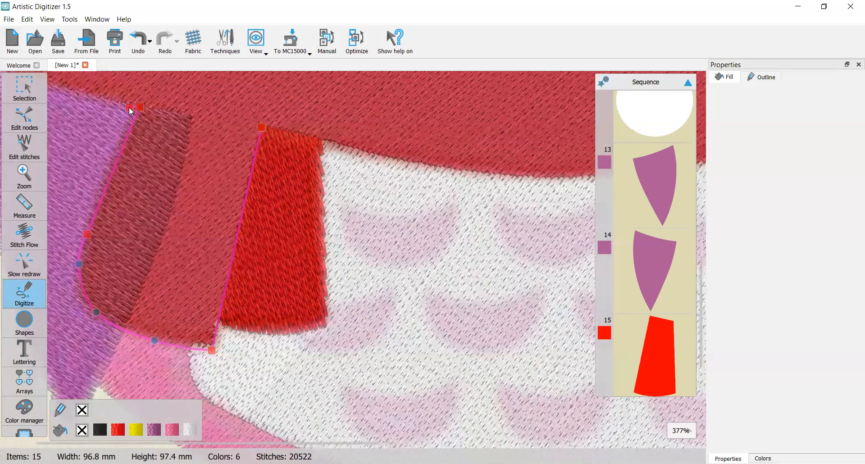
pyautogui.click(129, 107)
# Step: Continue the scarf outline along the band's lower edge above the left wing, and up around its left end to the upper corner
pyautogui.moveTo(172, 195); pyautogui.dragTo(176, 198)
pyautogui.scroll(3, 272, 201)
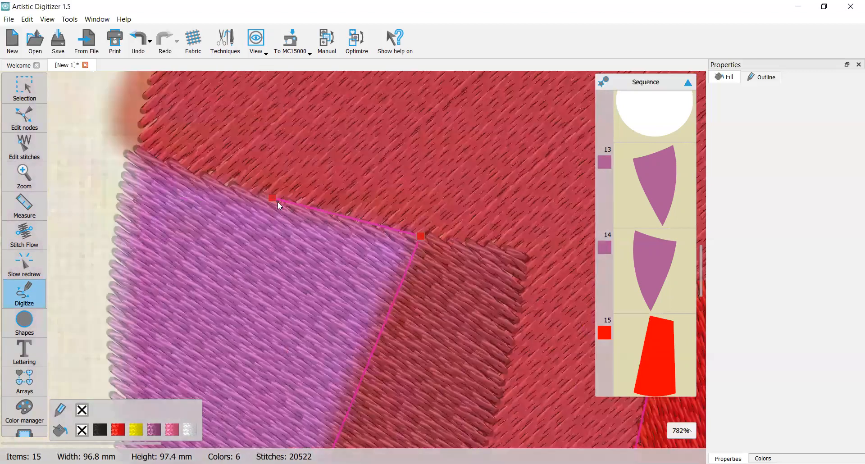
pyautogui.click(129, 151)
pyautogui.scroll(-2, 129, 150)
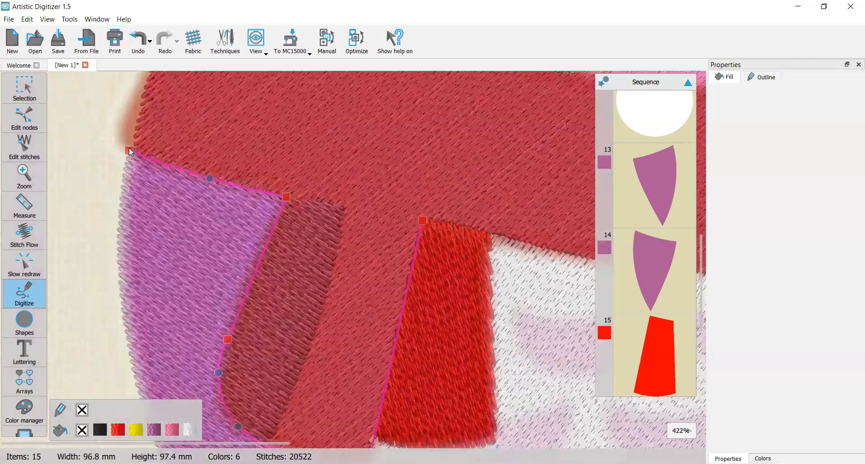
pyautogui.scroll(3, 139, 197)
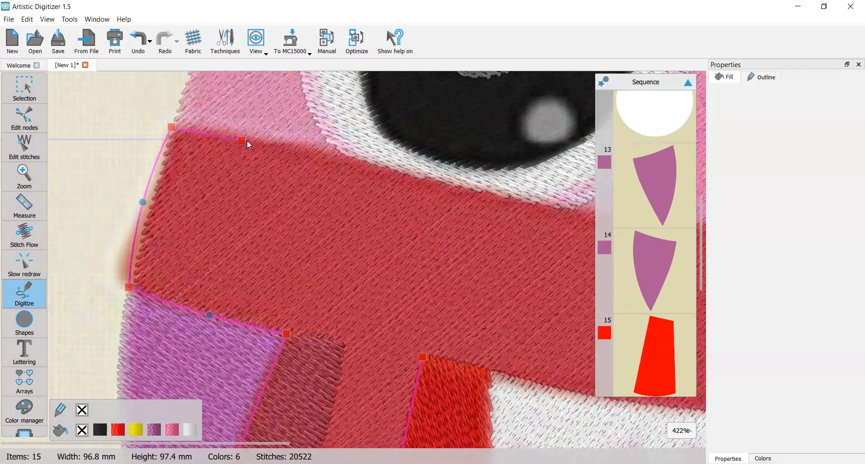
# Step: Redo the band's upper left corner and trace its upper edge in a curve below the left eye and past the beak
pyautogui.click(346, 158)
pyautogui.press('BackSpace')
pyautogui.press('BackSpace')
pyautogui.click(402, 174)
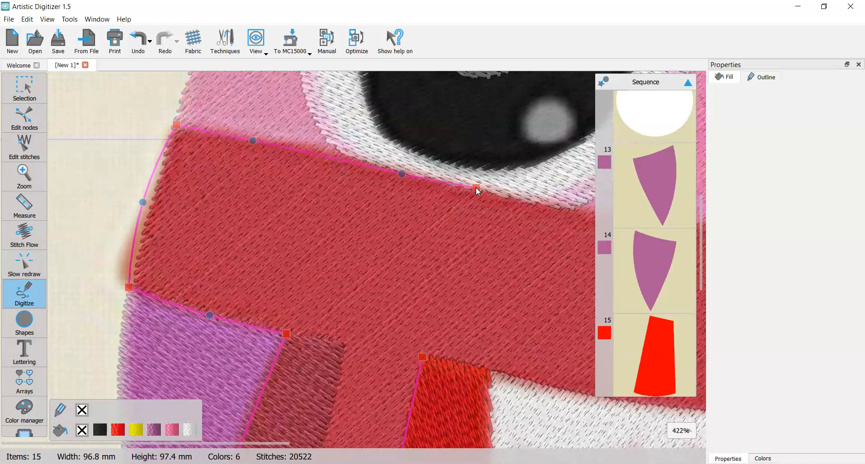
pyautogui.scroll(-1, 476, 187)
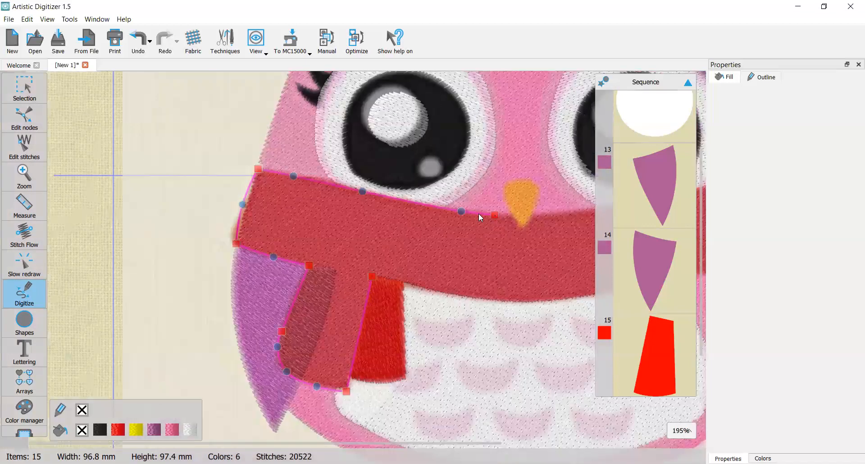
pyautogui.hscroll(3, 453, 210)
pyautogui.rightClick(453, 210)
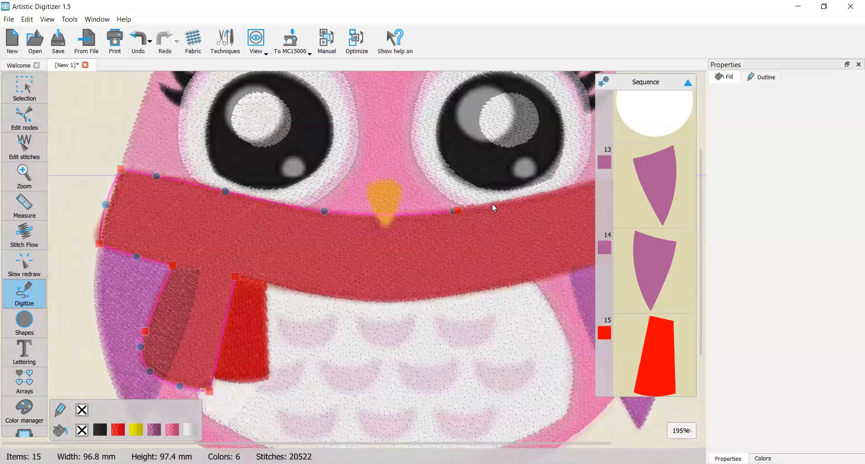
# Step: Extend the scarf outline along the band's upper edge below the right eye to the body's right side
pyautogui.scroll(-2, 493, 202)
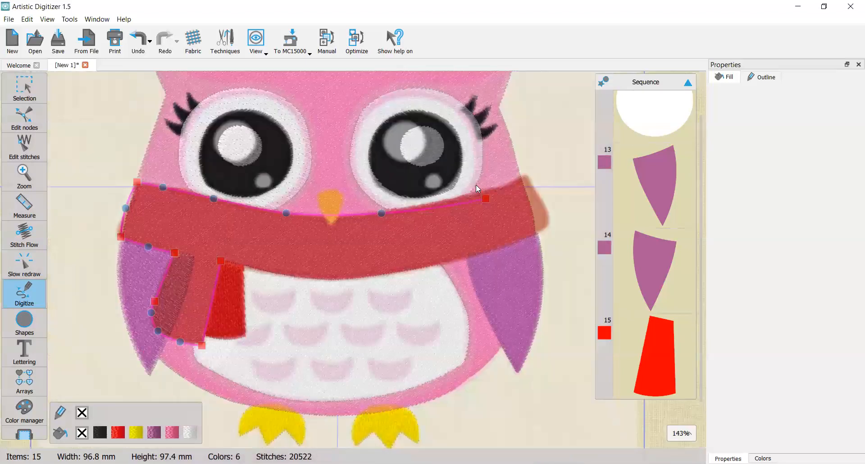
pyautogui.scroll(5, 476, 186)
pyautogui.rightClick(475, 182)
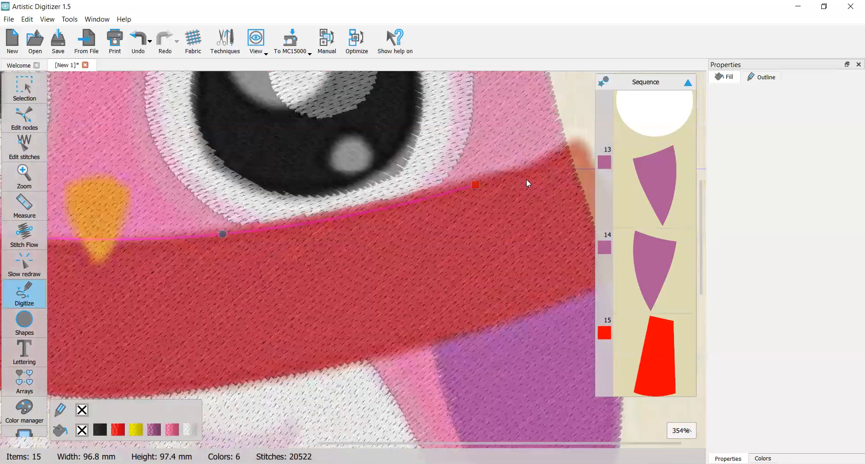
pyautogui.hscroll(1, 546, 164)
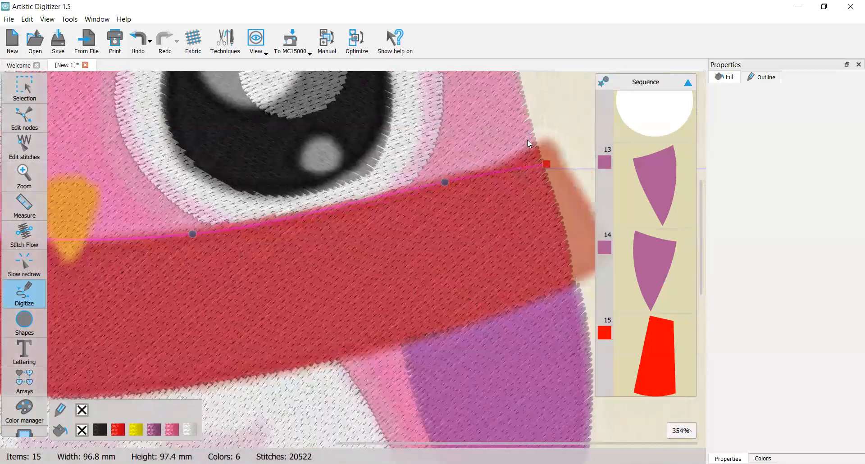
pyautogui.hscroll(1, 527, 142)
pyautogui.click(528, 140)
pyautogui.rightClick(565, 191)
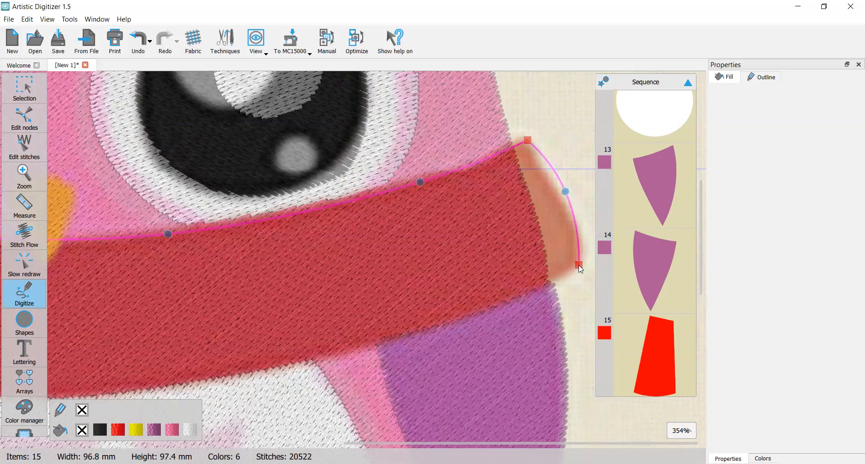
pyautogui.press('BackSpace')
pyautogui.press('BackSpace')
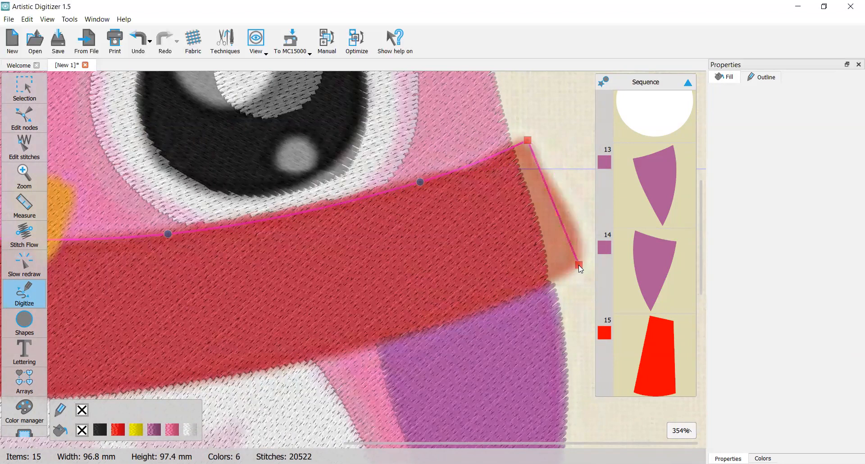
# Step: Trace the scarf's right end in a curve along the body's stitched edge, and its lower edge back across the right wing
pyautogui.click(513, 145)
pyautogui.rightClick(539, 207)
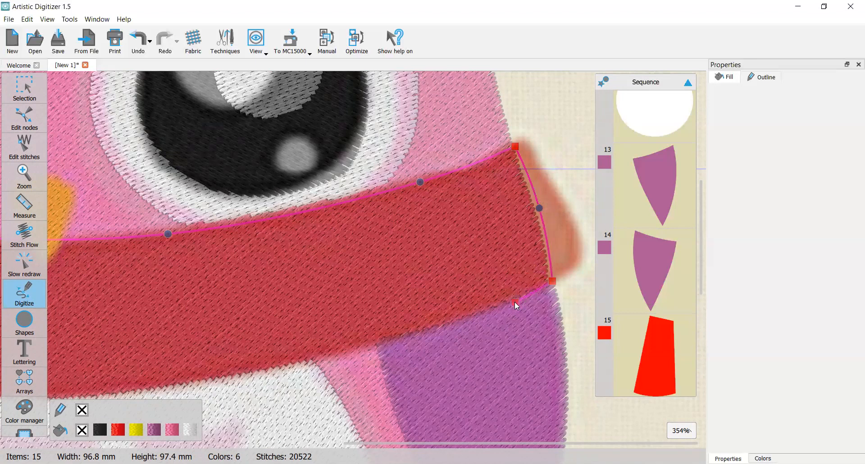
pyautogui.scroll(2, 515, 303)
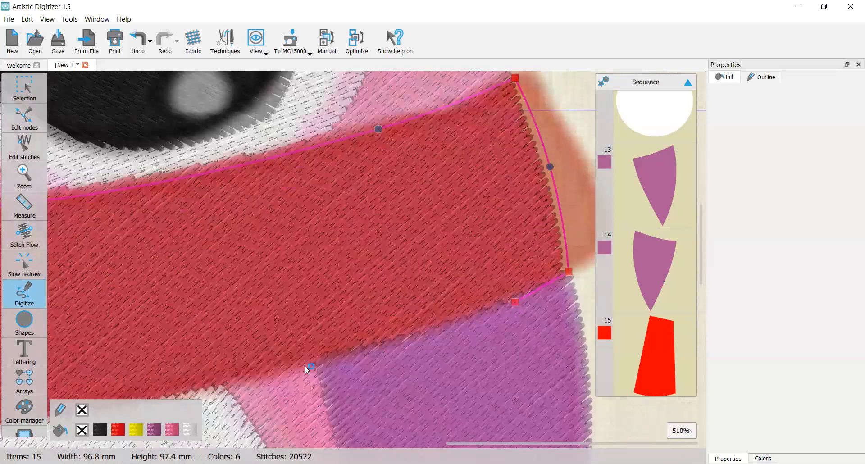
pyautogui.scroll(-2, 304, 367)
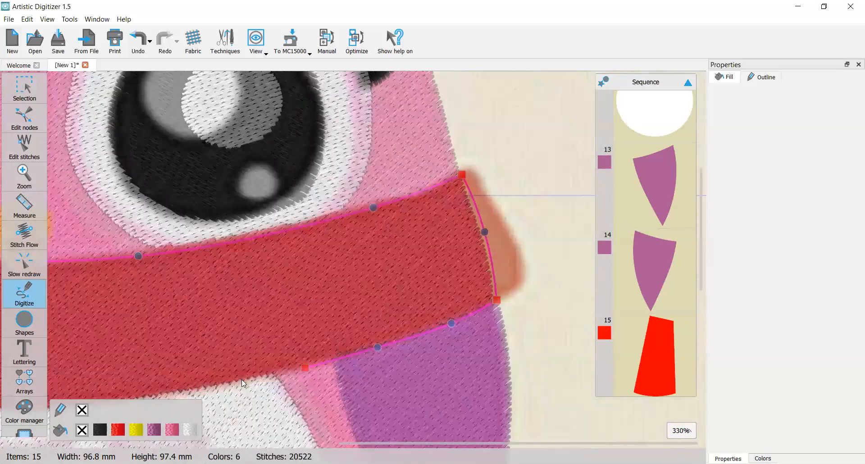
# Step: Trace the band's lower edge across the white belly and close the scarf outline at its starting corner on the red end piece
pyautogui.scroll(5, 241, 379)
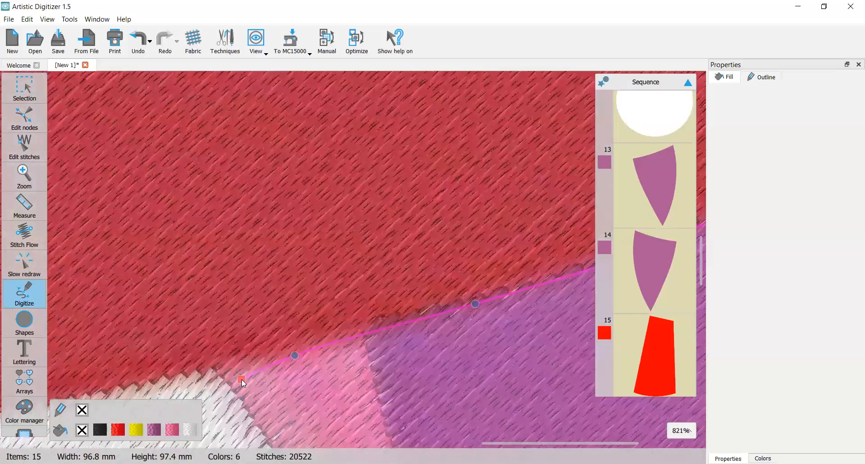
pyautogui.hscroll(-3, 242, 379)
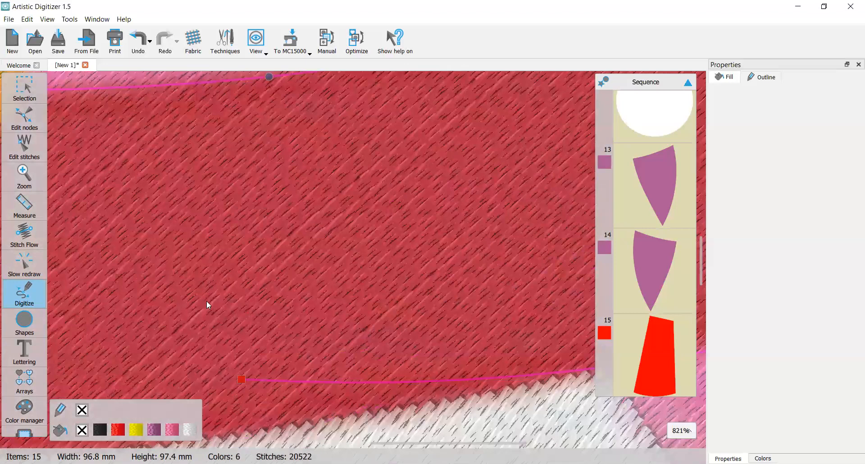
pyautogui.scroll(1, 207, 311)
pyautogui.click(201, 312)
pyautogui.scroll(-3, 201, 313)
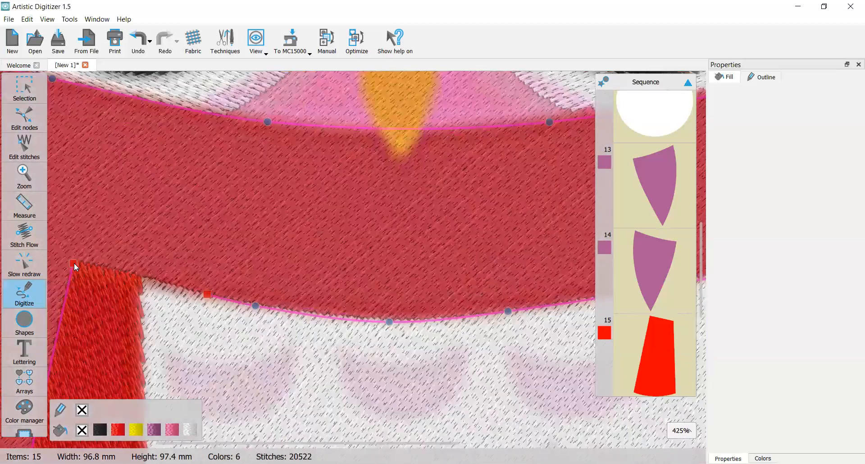
pyautogui.scroll(-3, 74, 263)
pyautogui.click(74, 263)
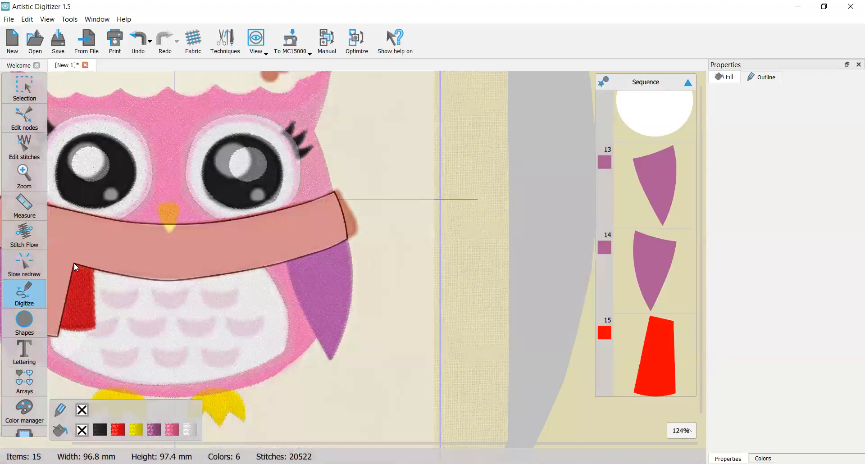
pyautogui.scroll(1, 74, 263)
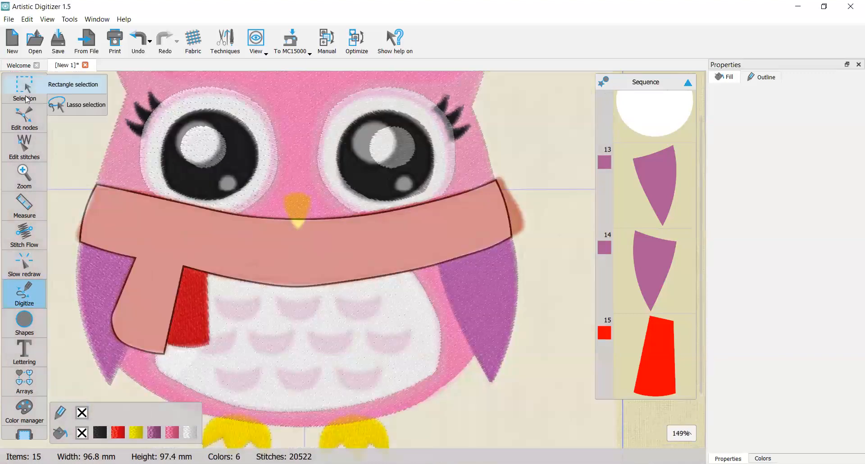
# Step: Finish the scarf outline as a shape, fill it with red, and remove its black outline
pyautogui.click(20, 88)
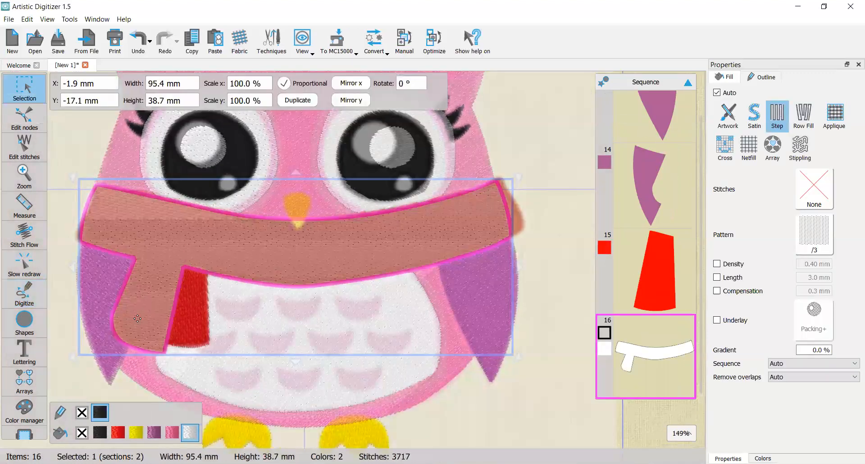
pyautogui.click(118, 432)
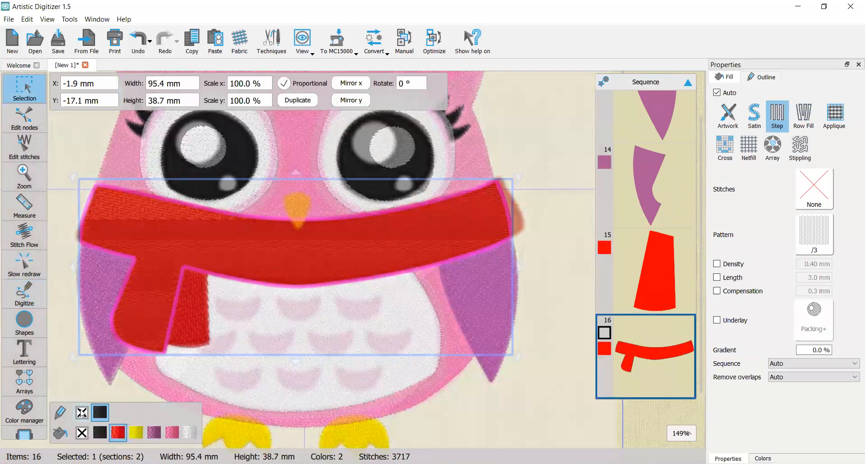
pyautogui.click(81, 412)
# Step: Set the scarf's stitch flow to a diagonal direction running from below the beak down to the scarf's lower edge
pyautogui.scroll(1, 293, 227)
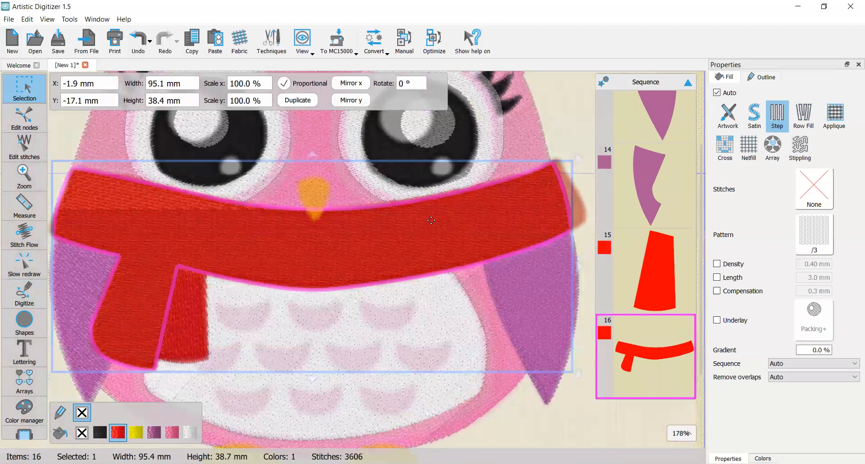
pyautogui.scroll(1, 431, 220)
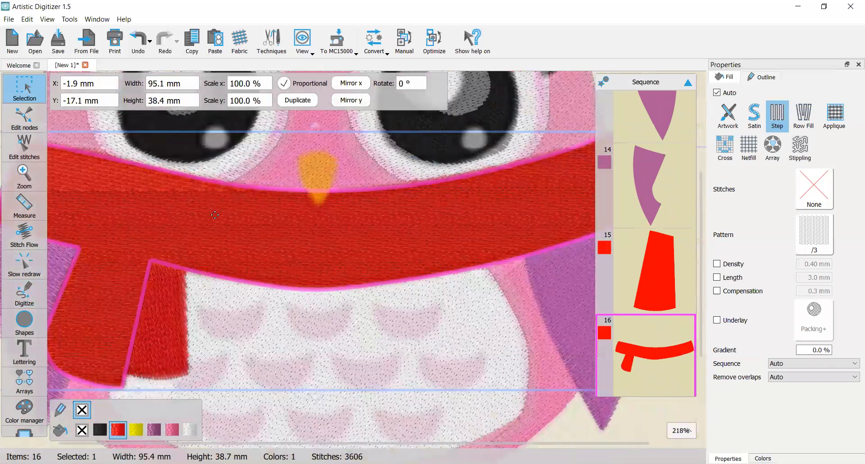
pyautogui.scroll(-1, 215, 214)
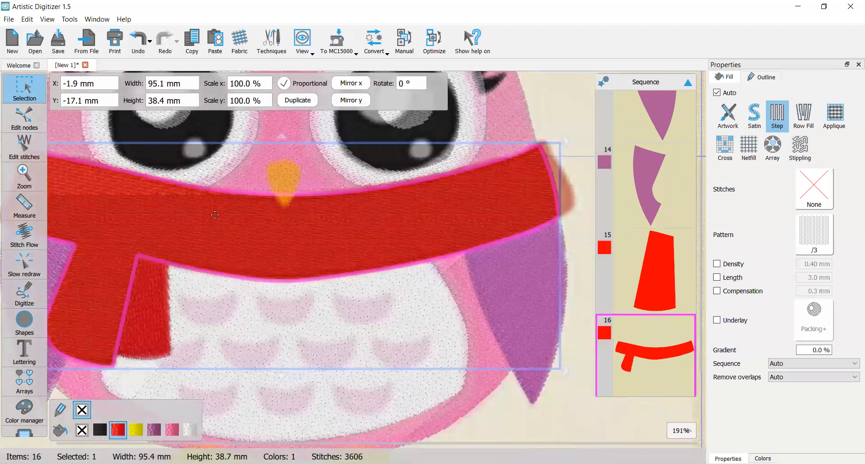
pyautogui.hscroll(-1, 215, 215)
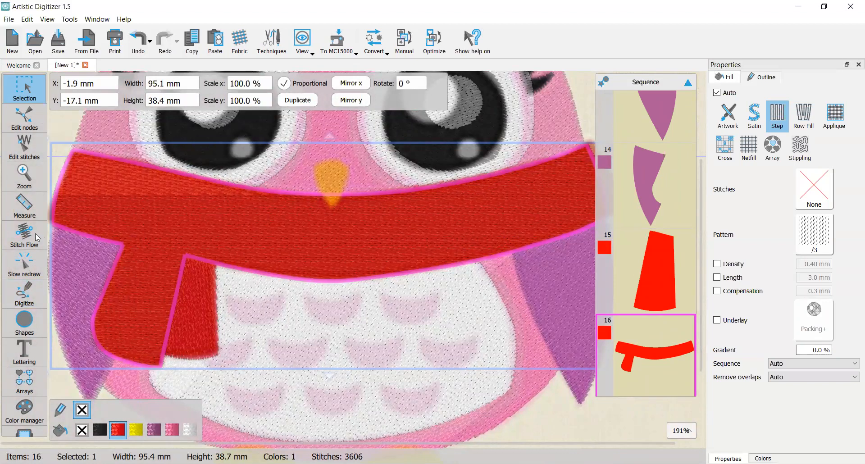
pyautogui.click(284, 191)
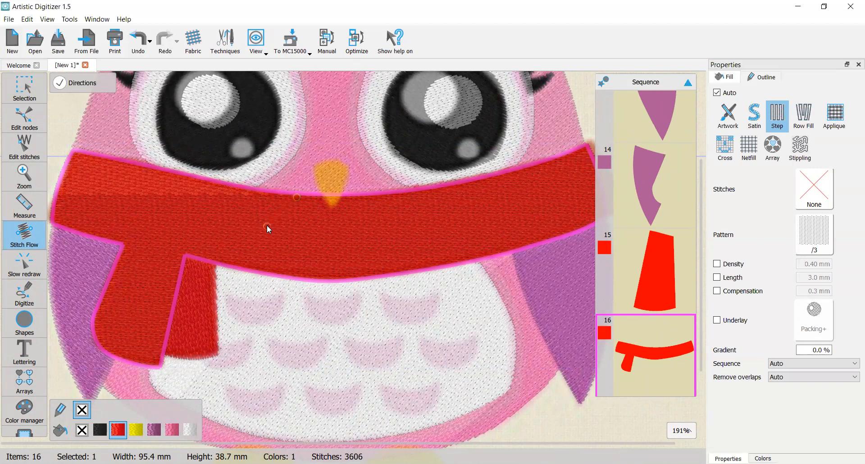
pyautogui.moveTo(267, 225); pyautogui.dragTo(360, 277)
pyautogui.scroll(-3, 365, 245)
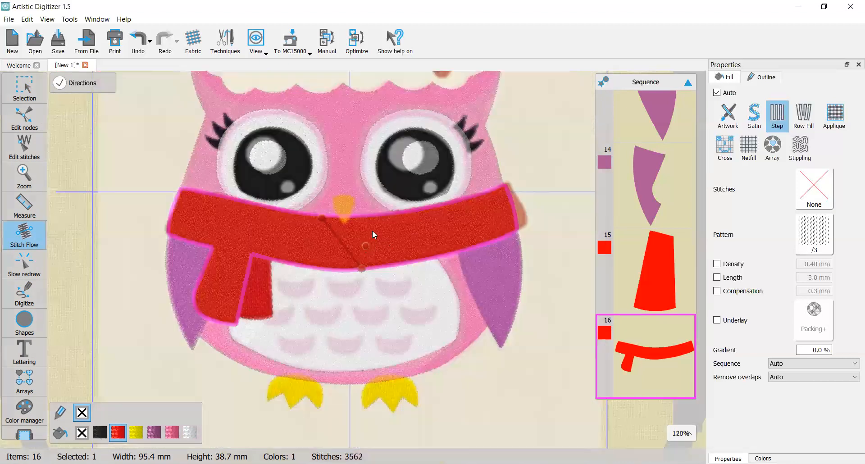
pyautogui.press('Escape')
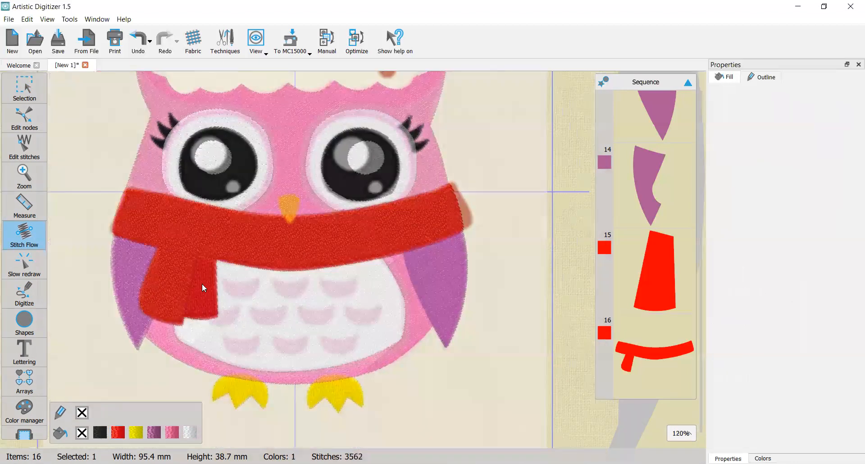
# Step: Enable 0.3 mm compensation and a Netting underlay for the scarf's step fill
pyautogui.scroll(5, 202, 287)
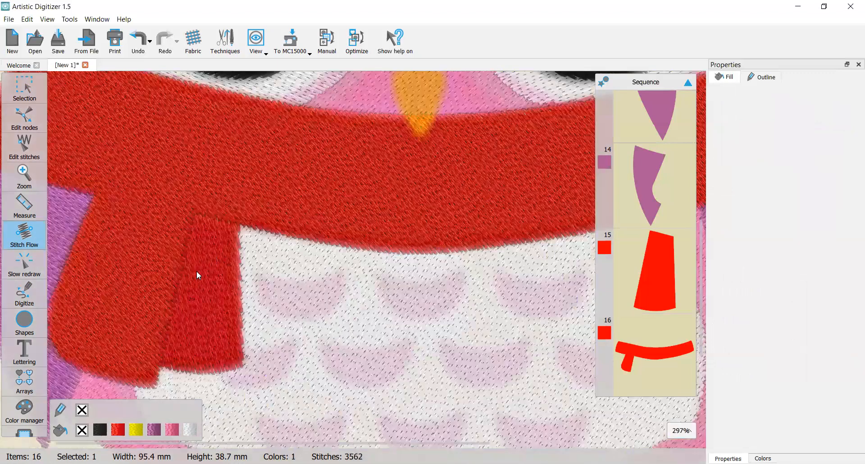
pyautogui.scroll(-2, 206, 283)
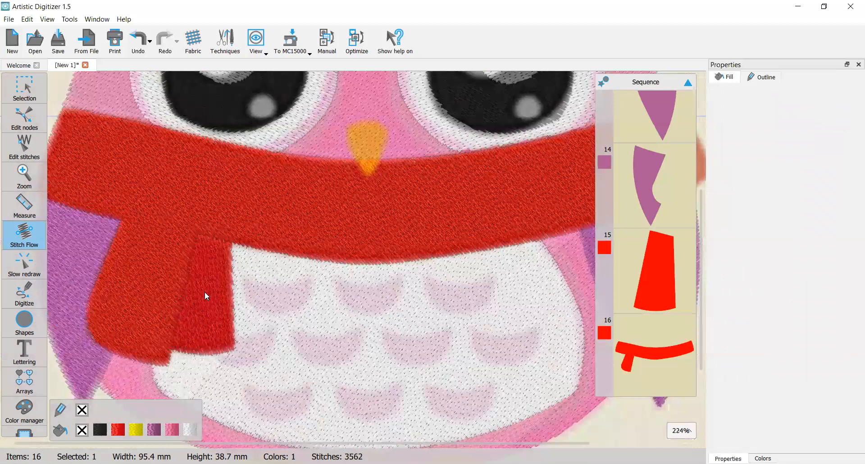
pyautogui.scroll(-4, 205, 291)
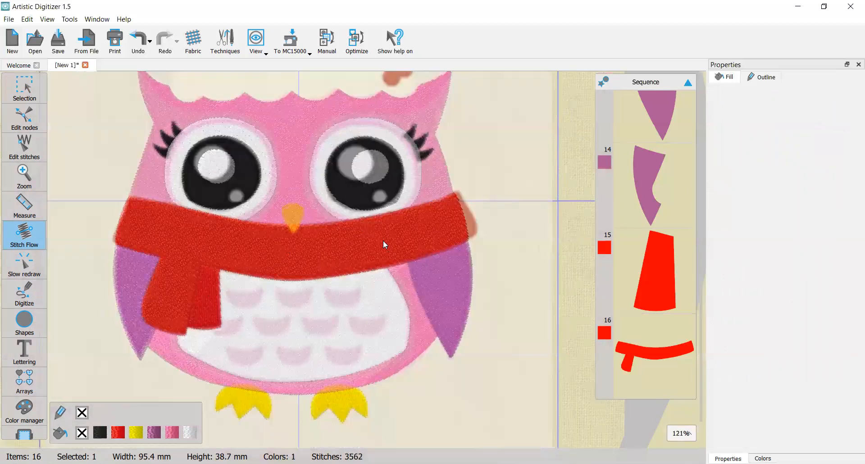
pyautogui.click(315, 248)
pyautogui.scroll(1, 315, 248)
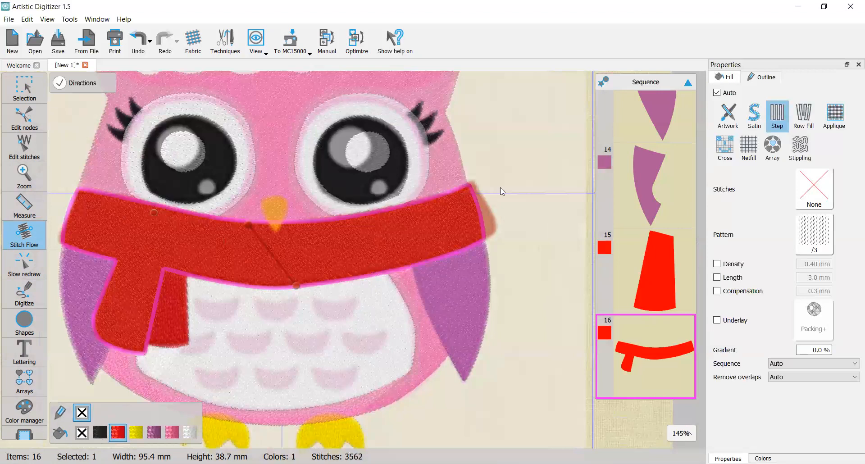
pyautogui.press('Escape')
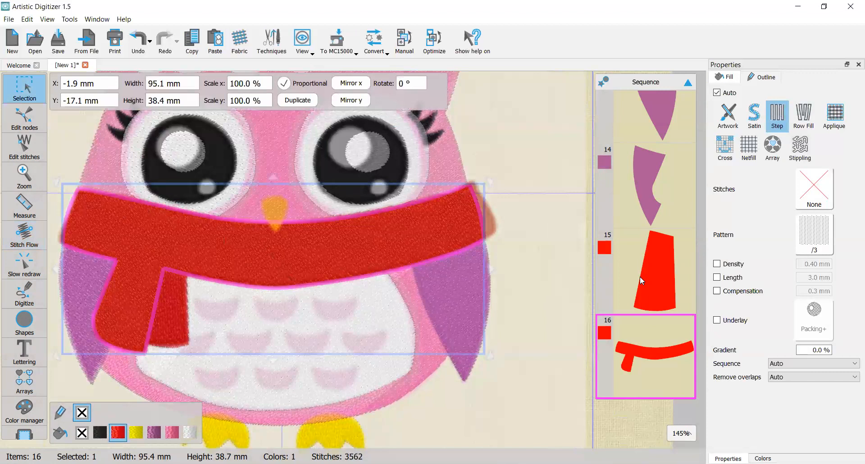
pyautogui.click(717, 290)
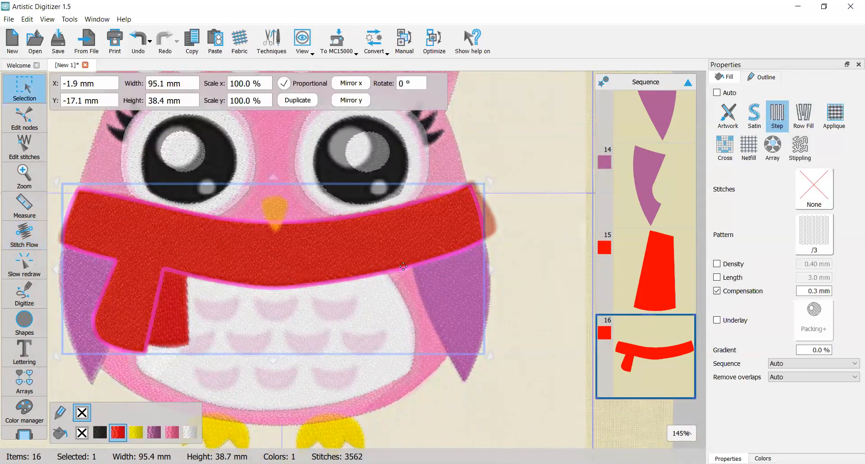
pyautogui.scroll(4, 421, 267)
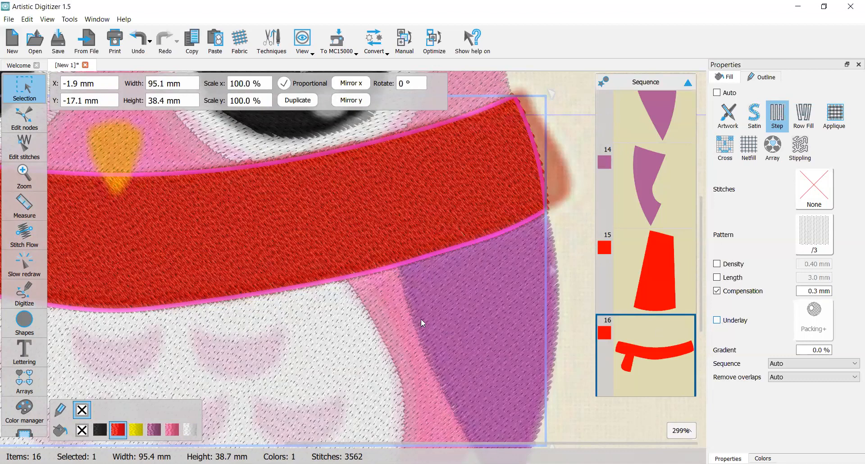
pyautogui.scroll(-2, 421, 318)
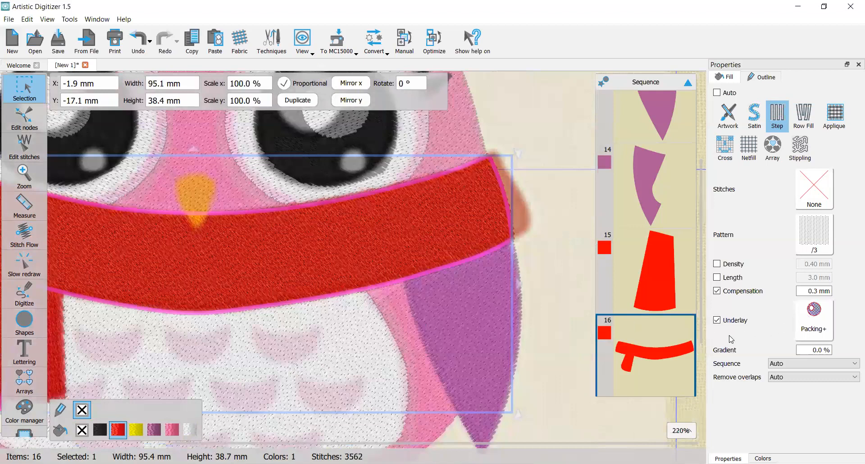
pyautogui.scroll(-1, 356, 302)
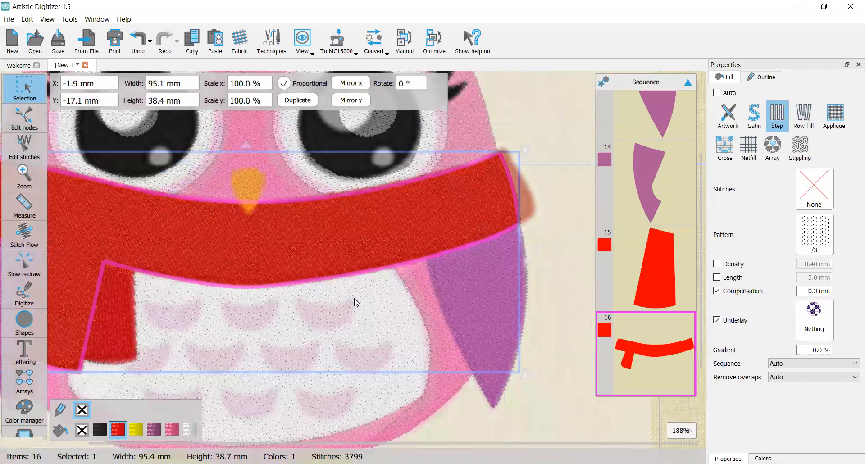
# Step: Set the scarf's overlap removal to Never and deselect the scarf
pyautogui.scroll(-4, 355, 302)
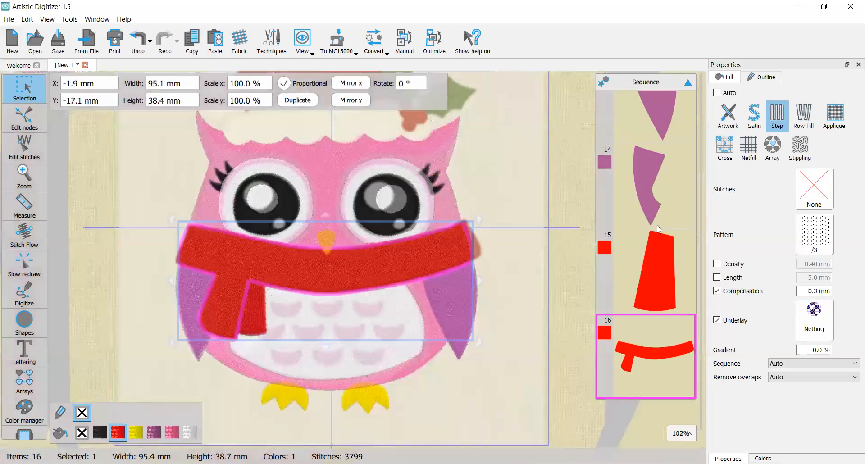
pyautogui.scroll(10, 657, 229)
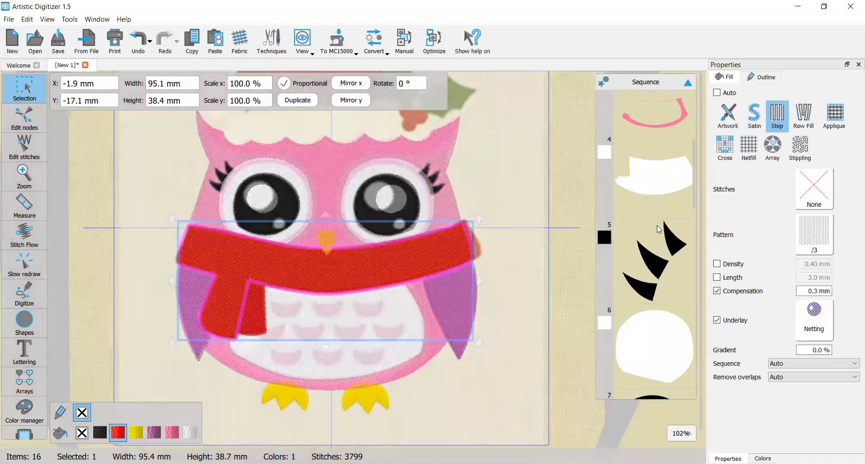
pyautogui.scroll(1, 670, 276)
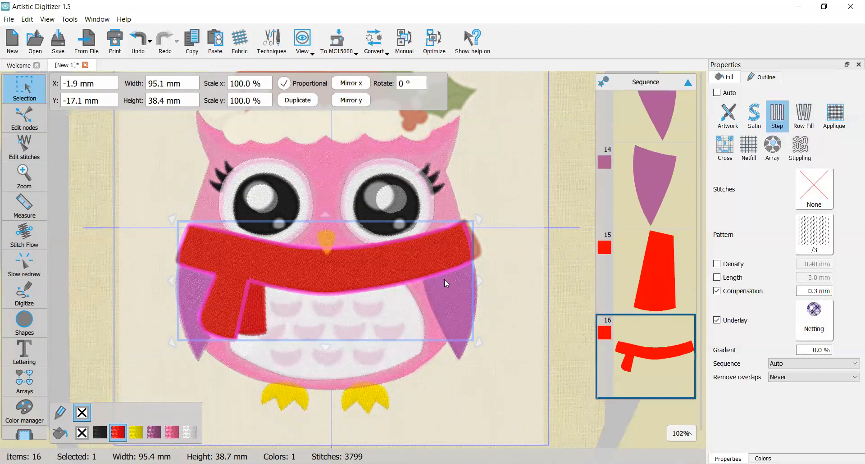
pyautogui.click(583, 278)
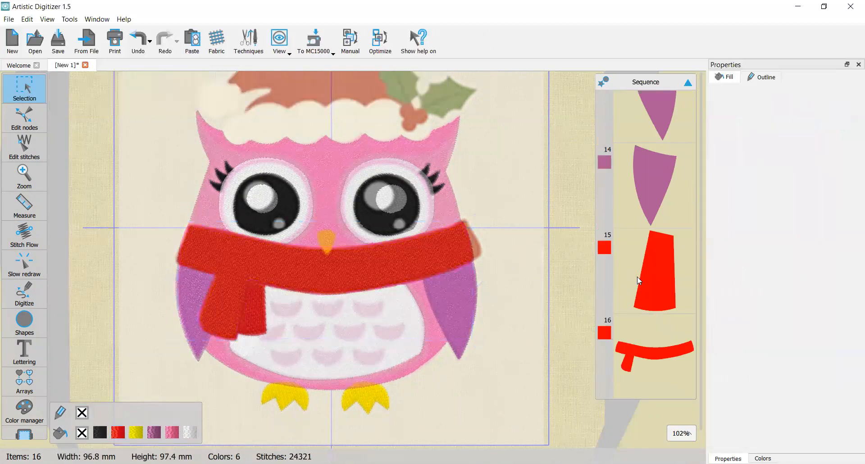
# Step: Examine the scarf's stitching and how it overlaps the purple wings and the scarf's second tail
pyautogui.scroll(2, 639, 281)
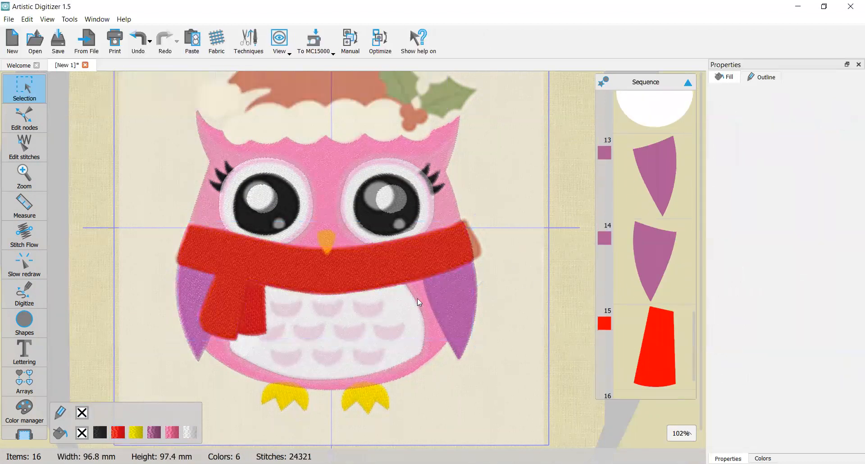
pyautogui.scroll(3, 354, 276)
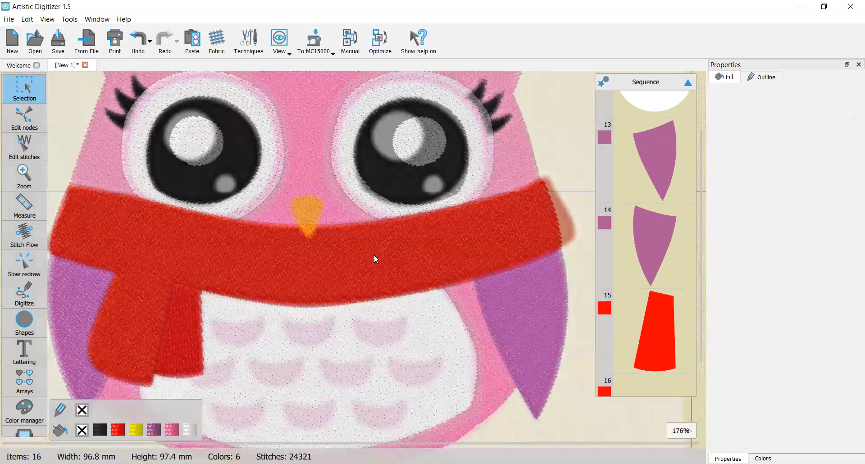
pyautogui.scroll(-1, 377, 258)
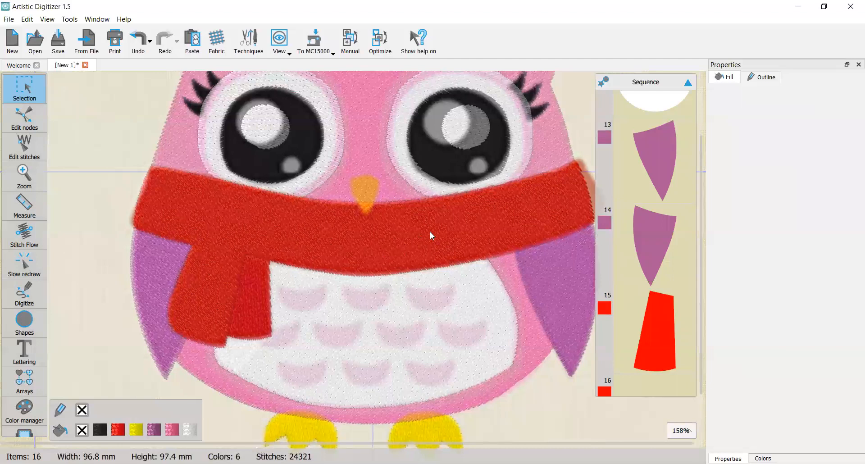
pyautogui.hscroll(1, 429, 235)
pyautogui.scroll(-1, 479, 220)
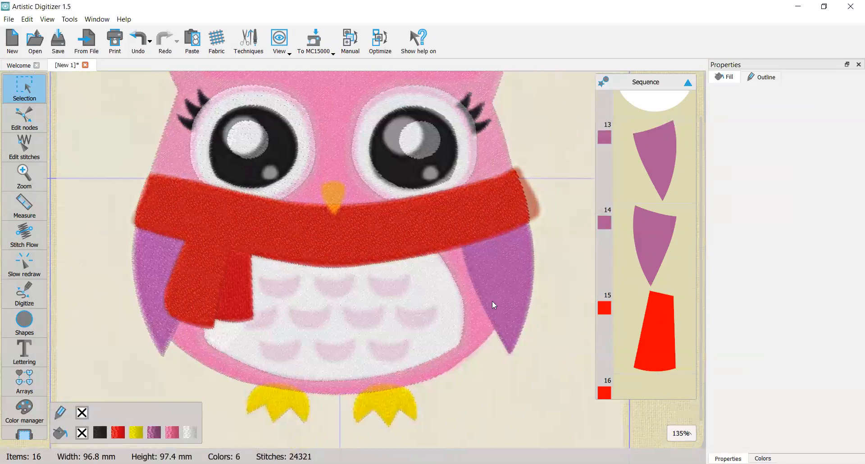
pyautogui.click(512, 272)
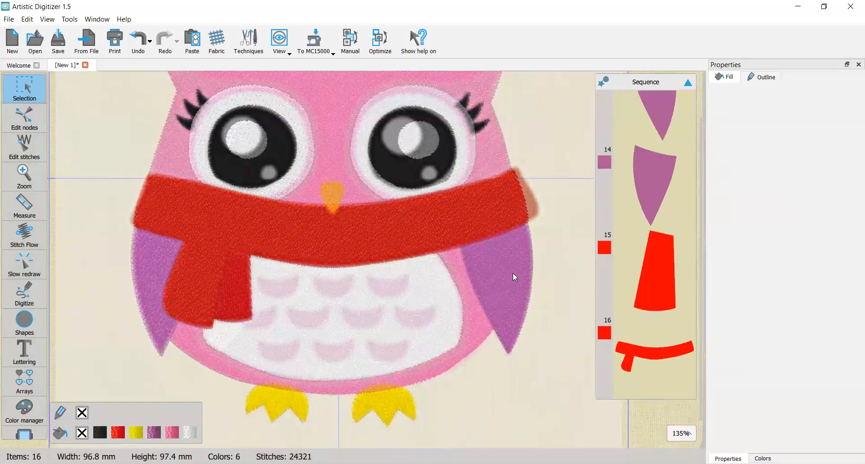
pyautogui.click(659, 344)
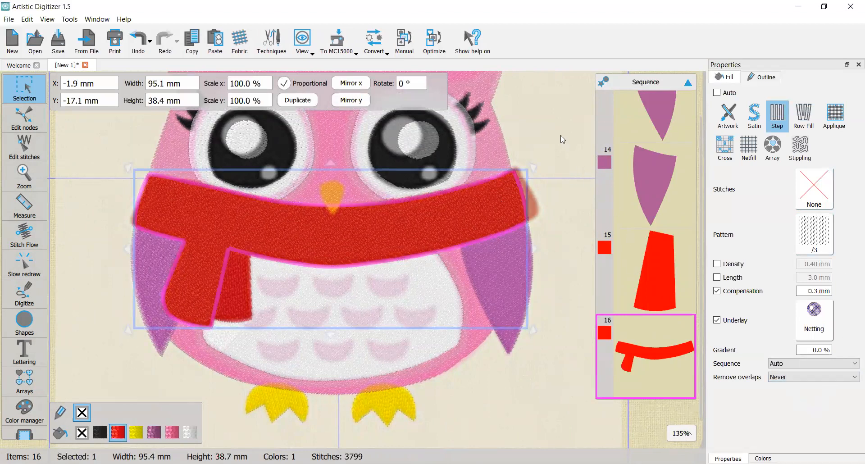
pyautogui.click(546, 116)
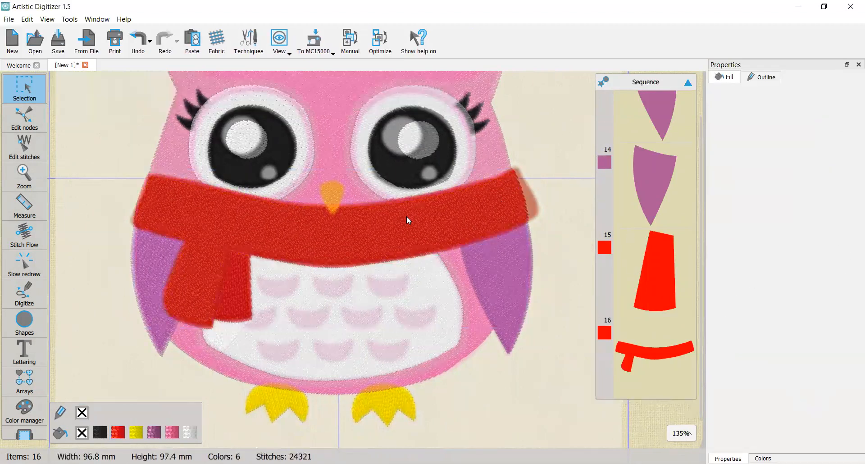
pyautogui.scroll(1, 406, 216)
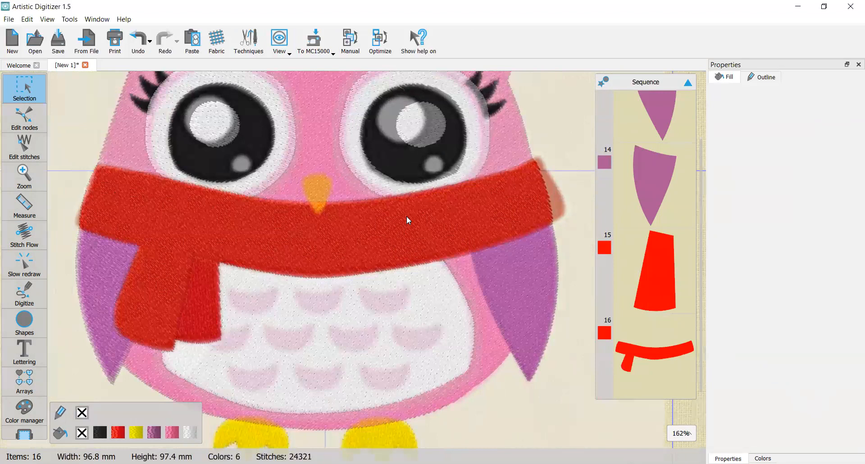
pyautogui.scroll(-2, 408, 219)
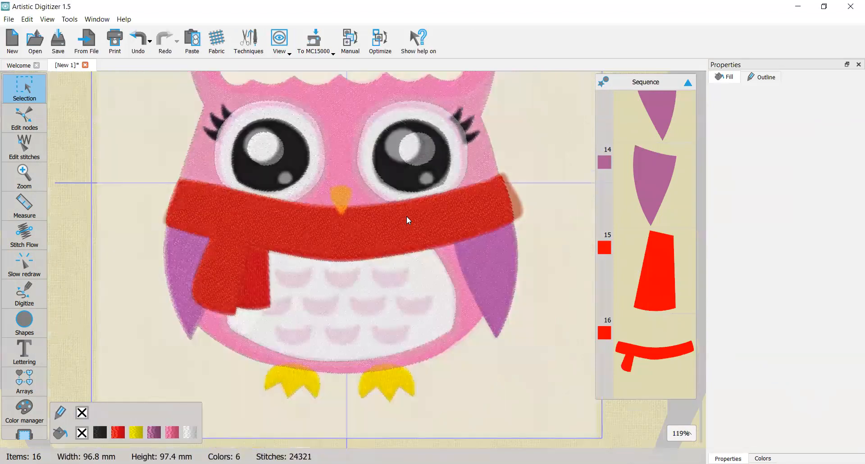
# Step: Review the whole owl with the background image hidden, and show the image again to view the Santa hat
pyautogui.scroll(-2, 407, 216)
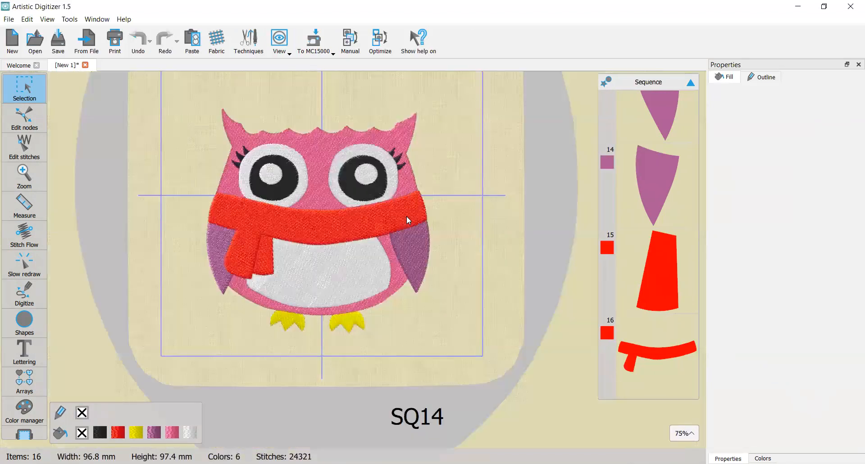
pyautogui.scroll(1, 382, 226)
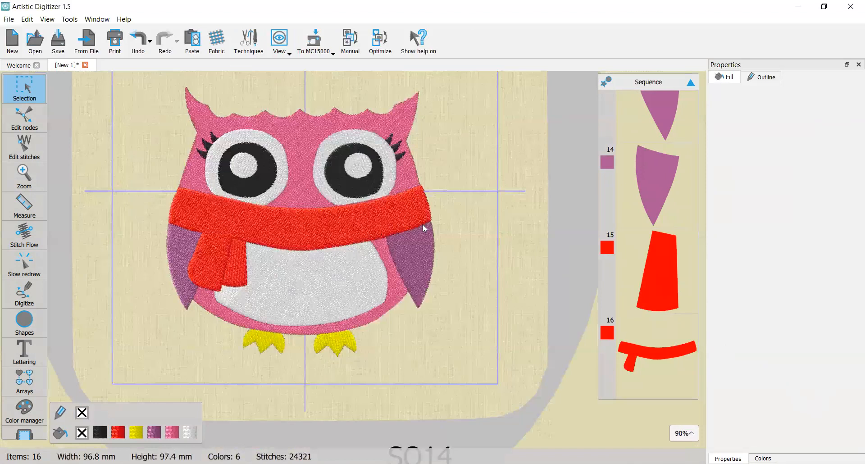
pyautogui.scroll(5, 422, 213)
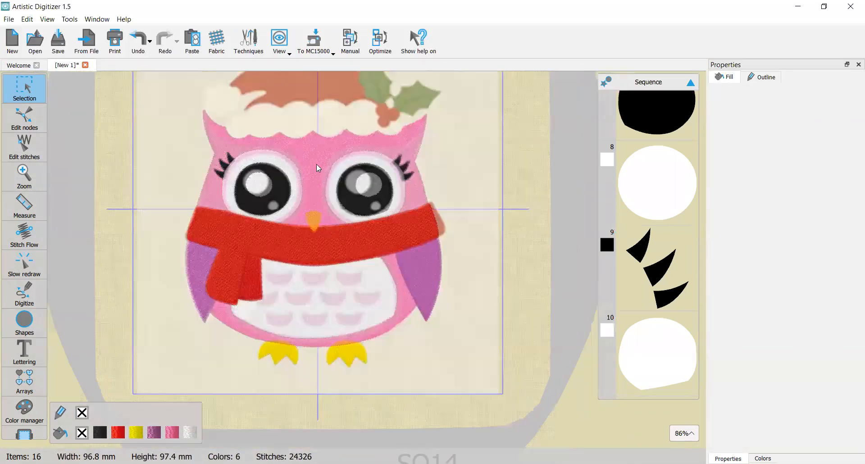
pyautogui.scroll(2, 316, 164)
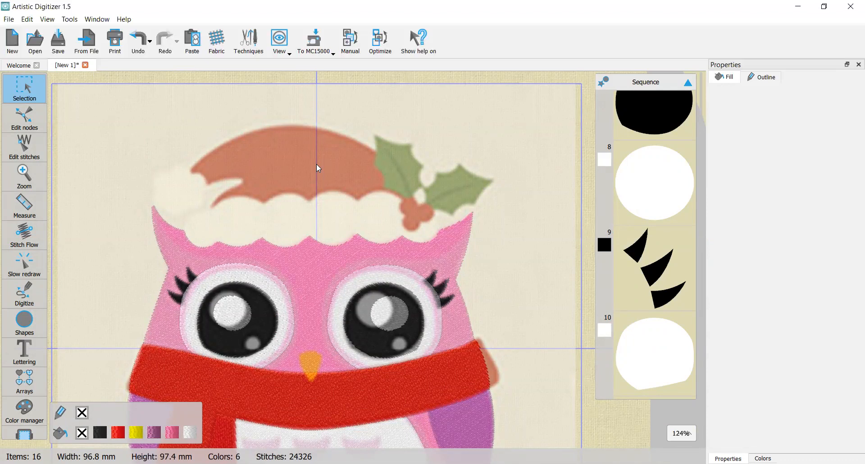
# Step: Examine the Santa hat, its fur trim and the holly in the background image above the owl's head
pyautogui.scroll(3, 317, 165)
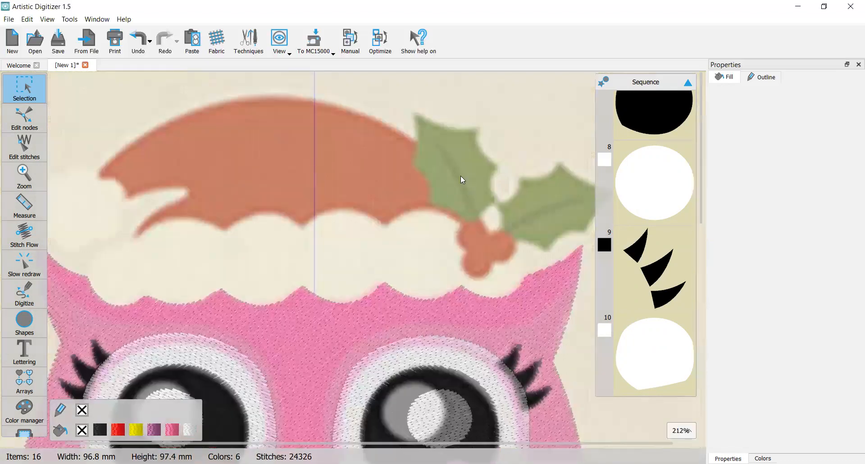
pyautogui.scroll(-1, 460, 180)
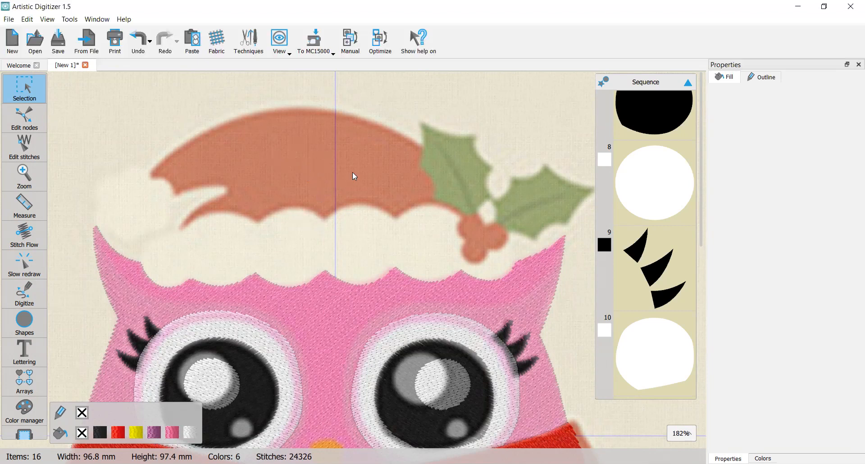
pyautogui.scroll(-1, 353, 173)
pyautogui.scroll(-1, 353, 172)
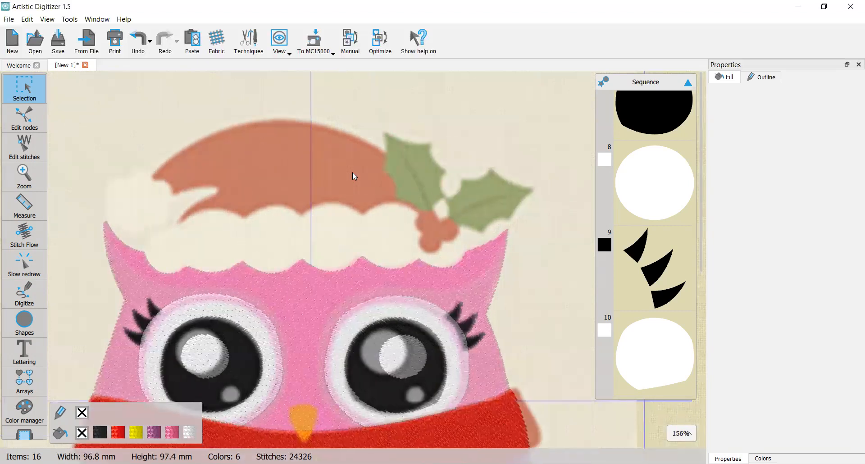
pyautogui.scroll(-1, 356, 312)
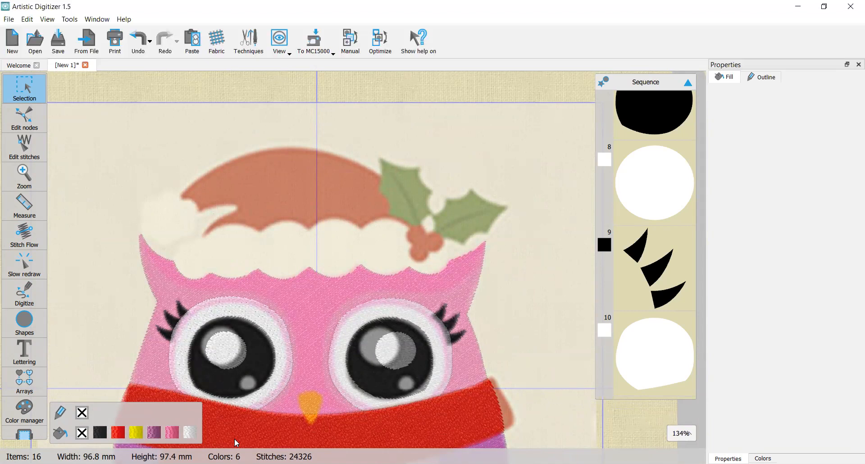
pyautogui.scroll(-2, 237, 443)
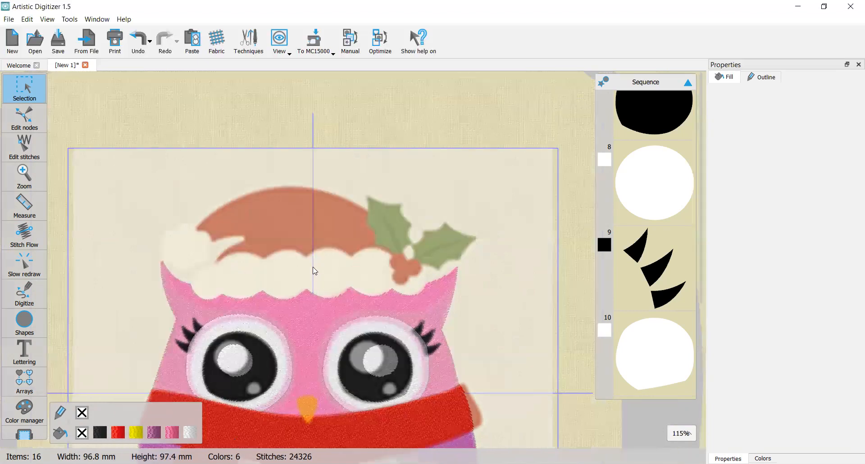
pyautogui.scroll(-1, 314, 270)
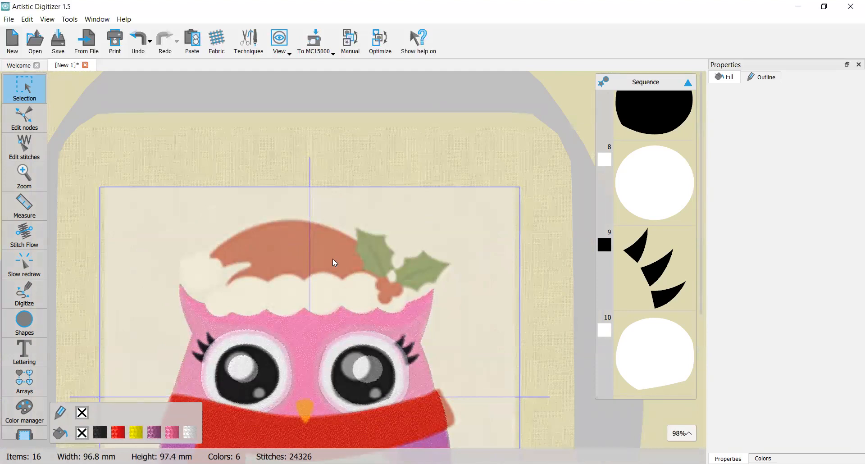
pyautogui.hscroll(2, 332, 259)
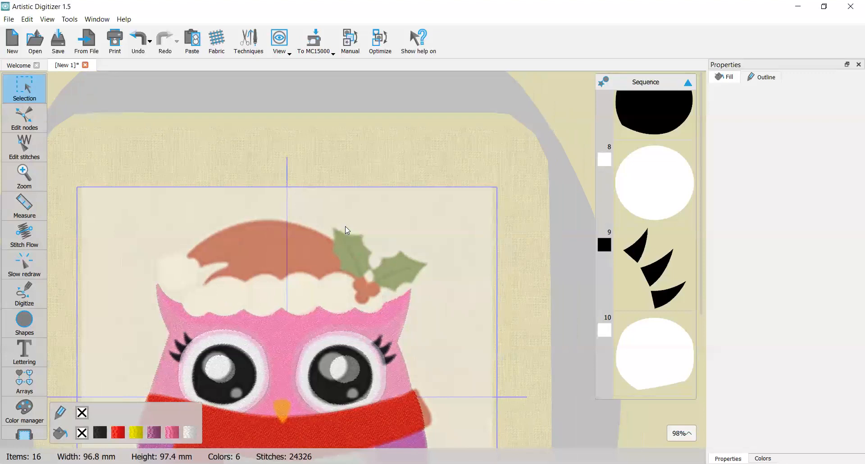
# Step: Trace the scalloped lower edge of the hat's red section along the white fur trim, from its pointed tip toward the berries
pyautogui.scroll(3, 345, 226)
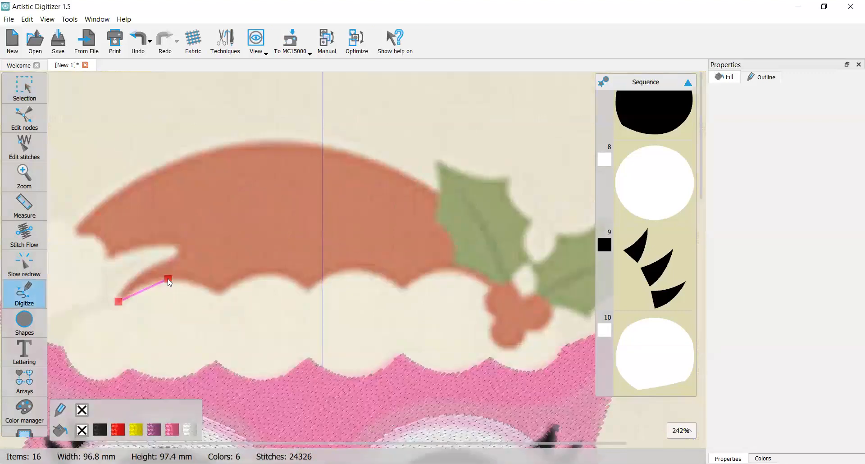
pyautogui.click(171, 278)
pyautogui.press('BackSpace')
pyautogui.rightClick(168, 278)
pyautogui.click(221, 293)
pyautogui.rightClick(265, 272)
pyautogui.click(309, 286)
pyautogui.click(356, 263)
pyautogui.click(404, 282)
pyautogui.rightClick(447, 264)
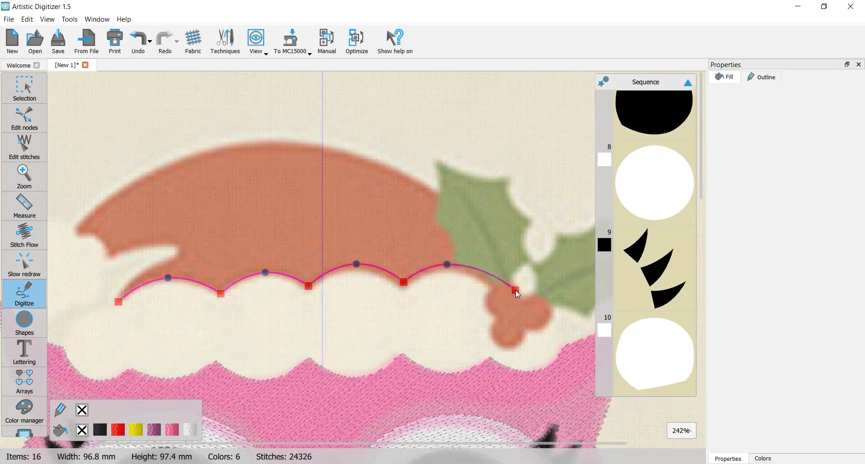
# Step: Continue the hat outline beneath the holly leaf and along the curved upper edge to the pompom end
pyautogui.click(496, 246)
pyautogui.scroll(-2, 496, 246)
pyautogui.scroll(-2, 496, 246)
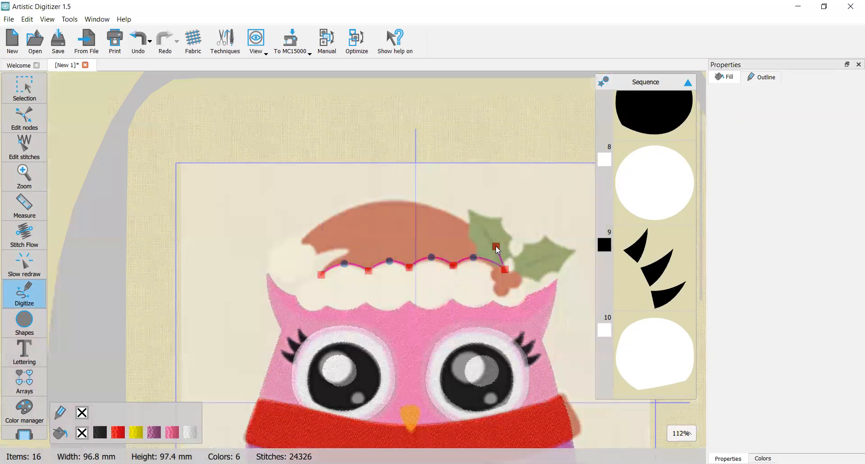
pyautogui.scroll(1, 496, 246)
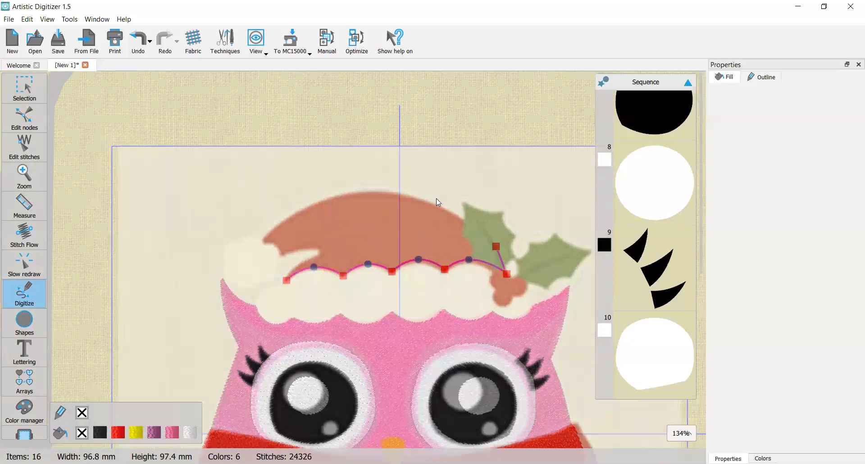
pyautogui.scroll(5, 362, 158)
pyautogui.click(272, 120)
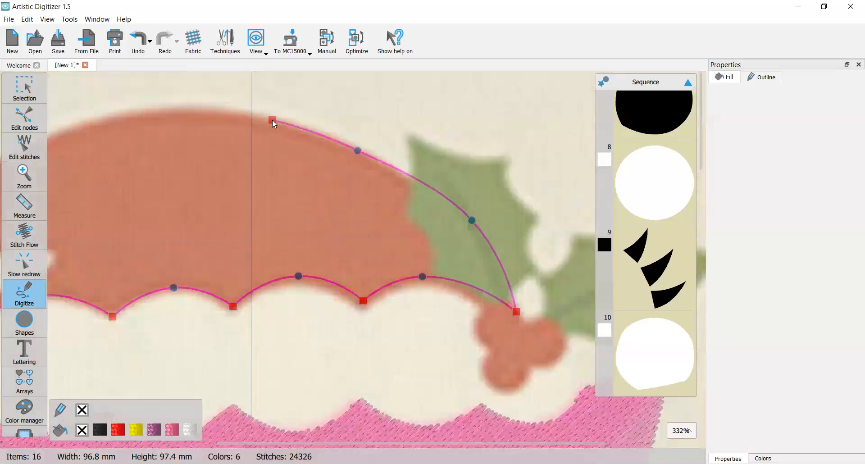
pyautogui.scroll(-1, 272, 123)
pyautogui.hscroll(-3, 288, 115)
pyautogui.rightClick(289, 113)
pyautogui.rightClick(195, 123)
pyautogui.rightClick(115, 158)
pyautogui.hscroll(-1, 58, 214)
pyautogui.hscroll(-2, 58, 214)
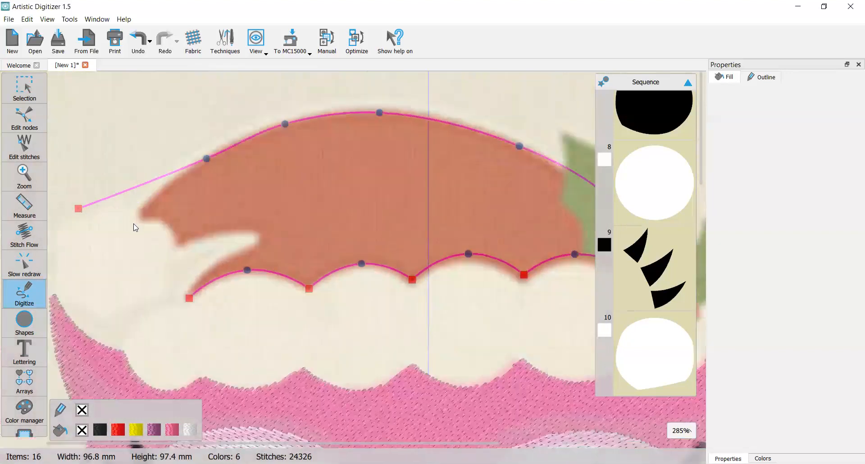
pyautogui.click(137, 219)
# Step: Trace the hat's notched edge around the pompom's white fur and close the shape at its starting point
pyautogui.click(152, 217)
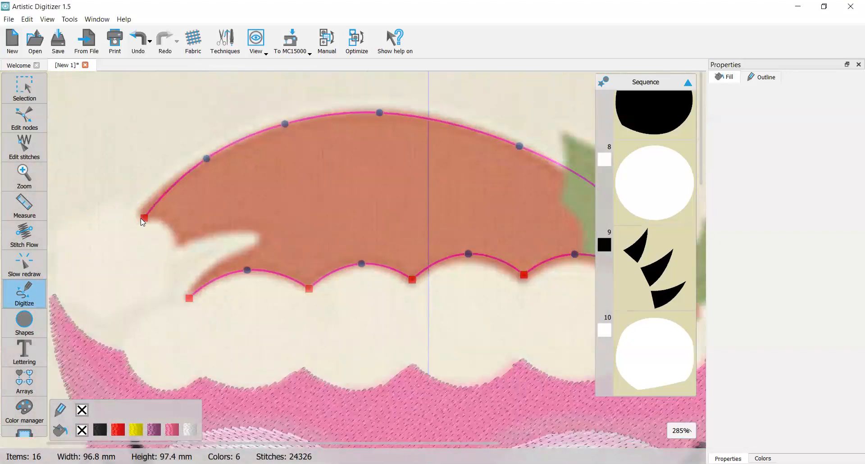
pyautogui.click(178, 244)
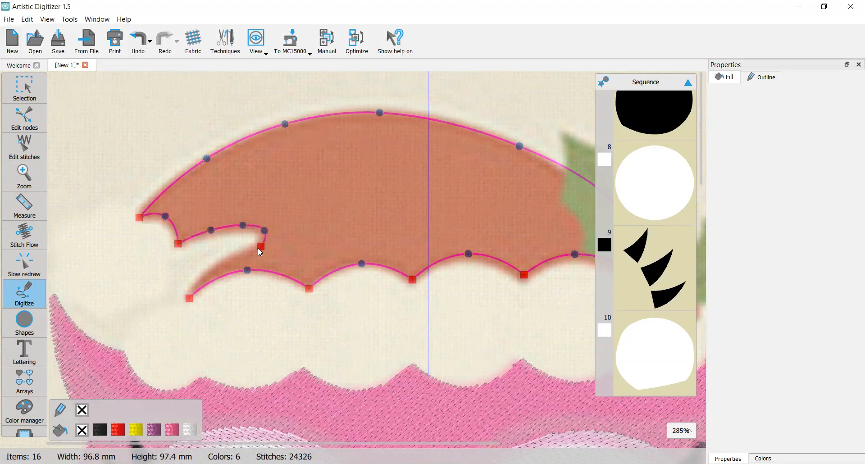
pyautogui.click(232, 258)
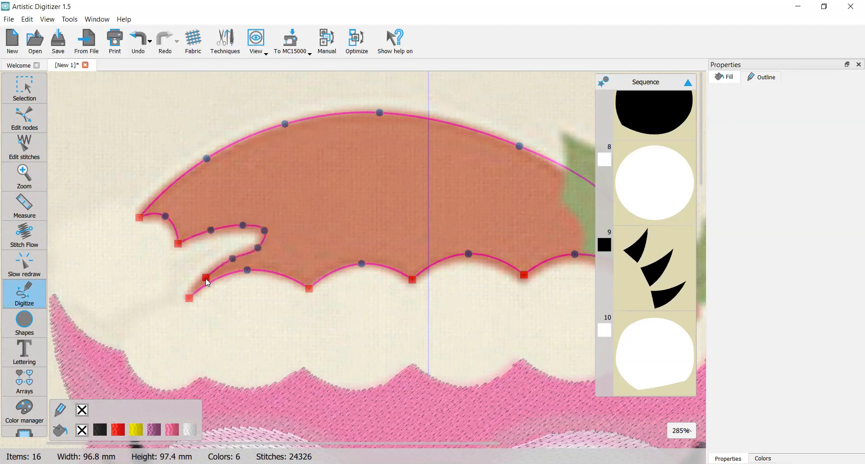
pyautogui.click(188, 296)
pyautogui.scroll(5, 199, 277)
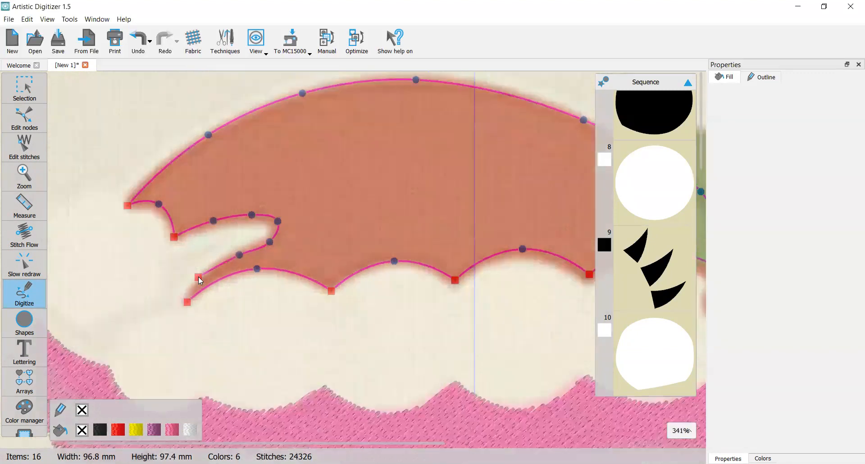
pyautogui.click(206, 284)
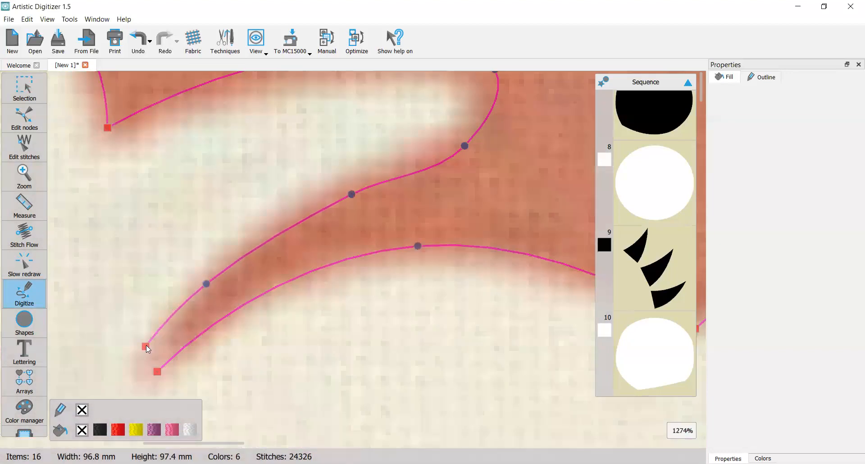
pyautogui.scroll(-1, 146, 348)
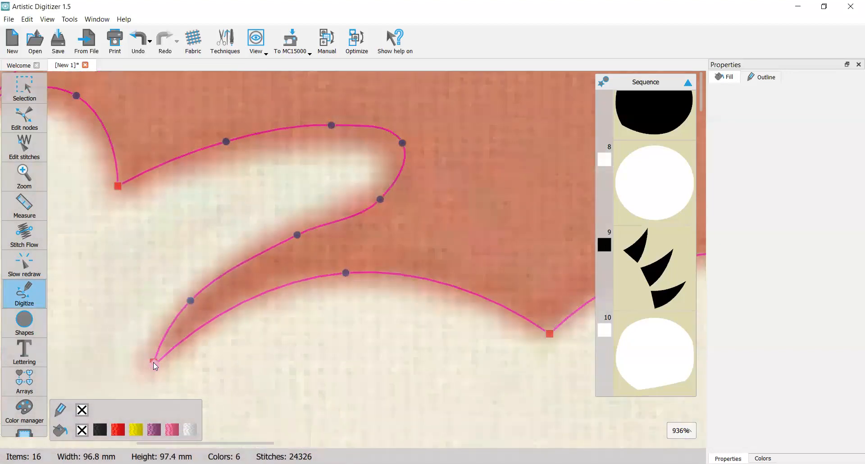
pyautogui.click(154, 363)
pyautogui.scroll(-6, 143, 291)
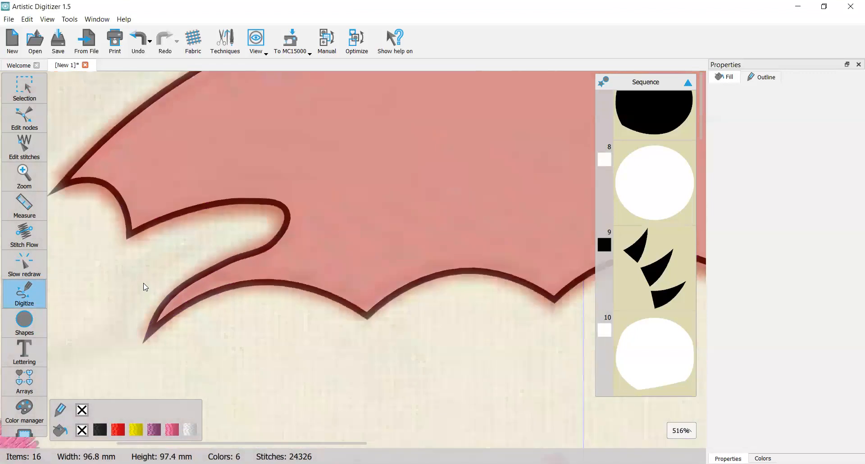
# Step: Remove the outline from the traced hat shape and fill it with red
pyautogui.click(27, 89)
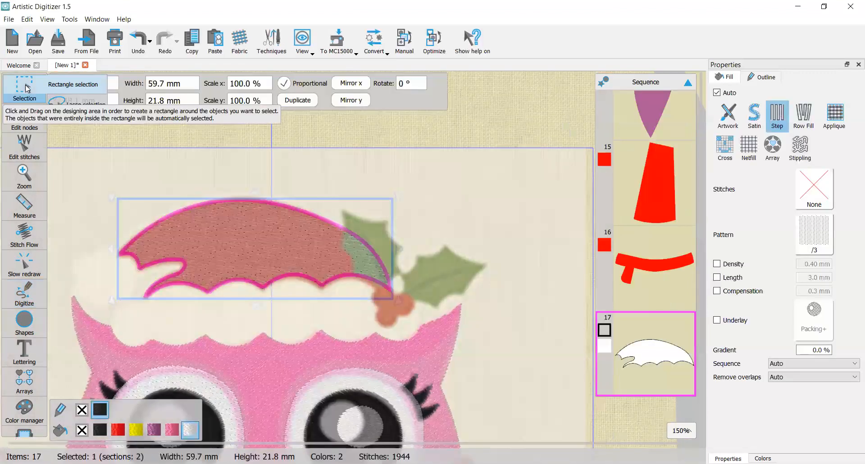
pyautogui.moveTo(37, 358)
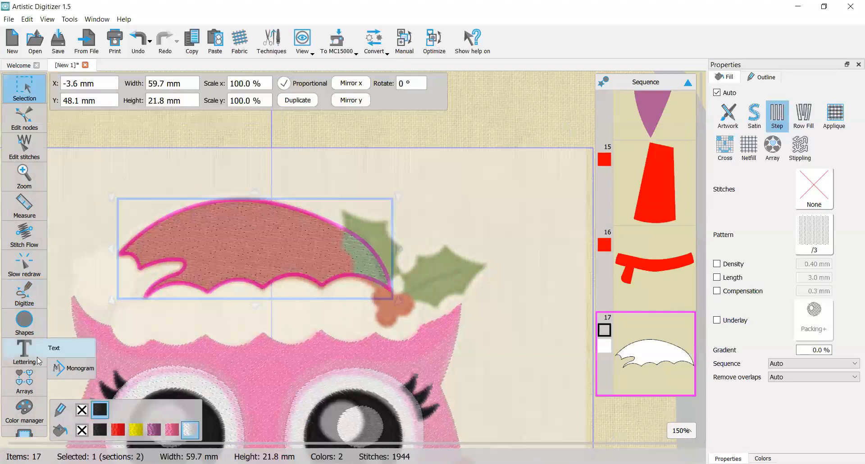
pyautogui.click(83, 408)
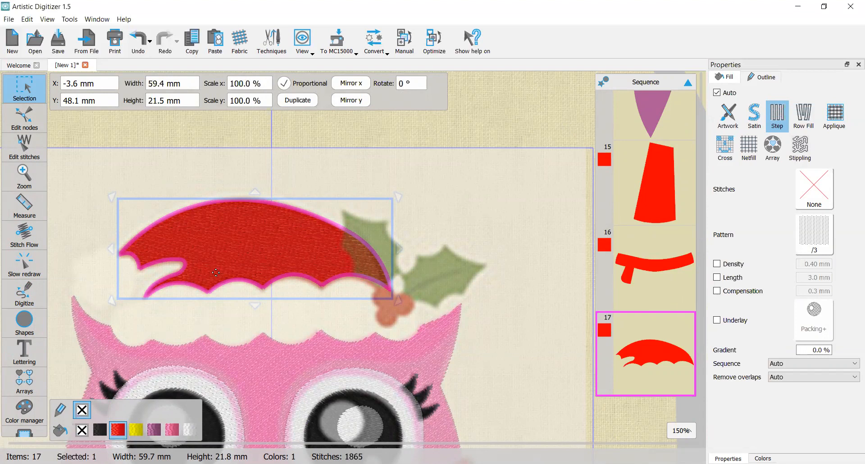
# Step: Enable a Netting underlay for the red hat's step fill and deselect the hat
pyautogui.scroll(-1, 277, 257)
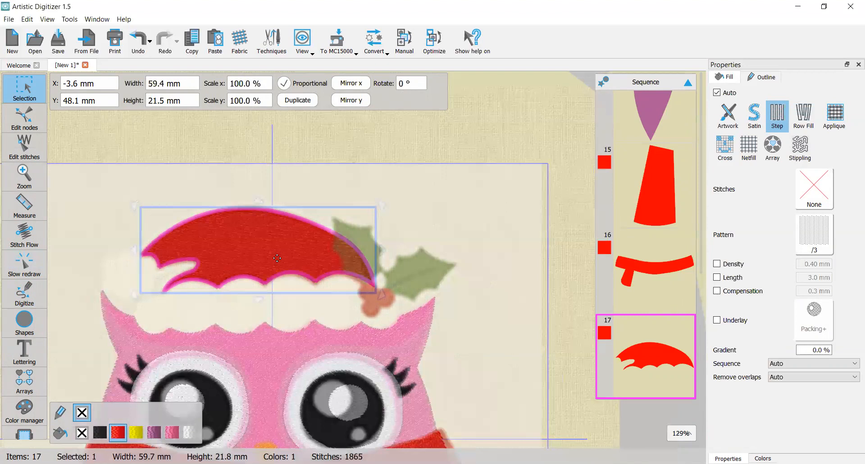
pyautogui.scroll(1, 277, 258)
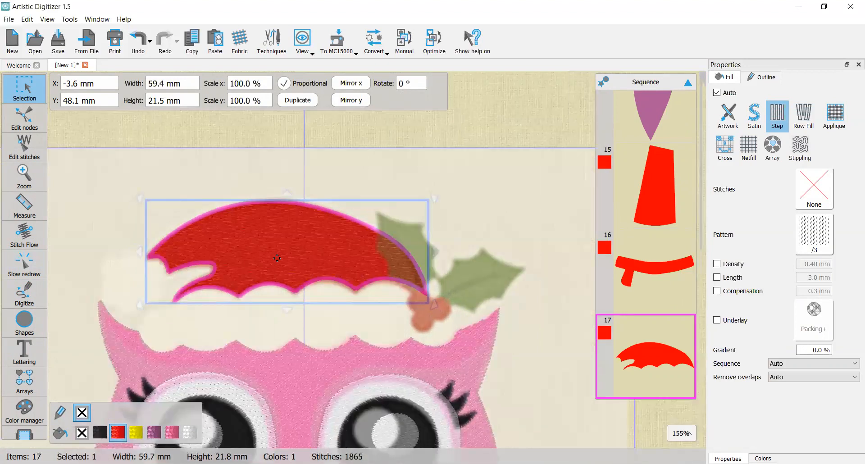
pyautogui.click(717, 320)
pyautogui.click(824, 331)
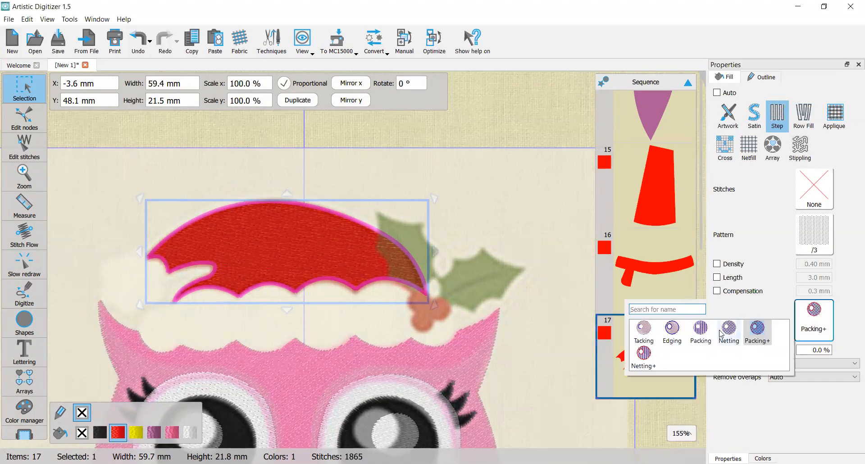
pyautogui.click(726, 331)
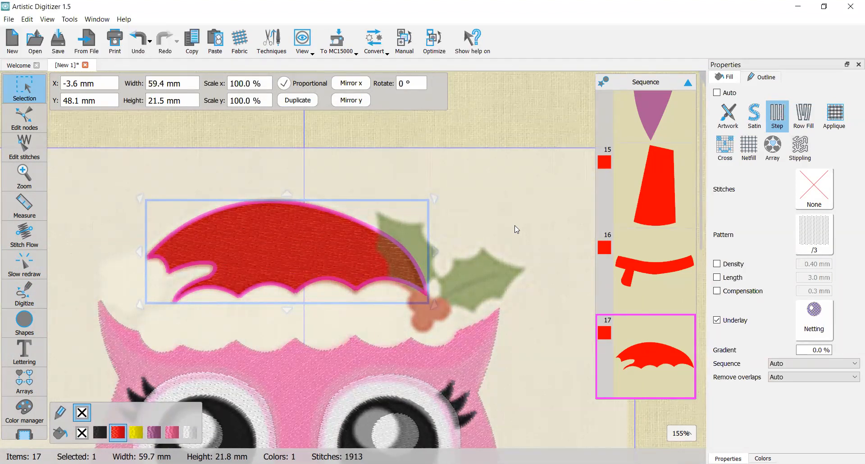
pyautogui.click(561, 191)
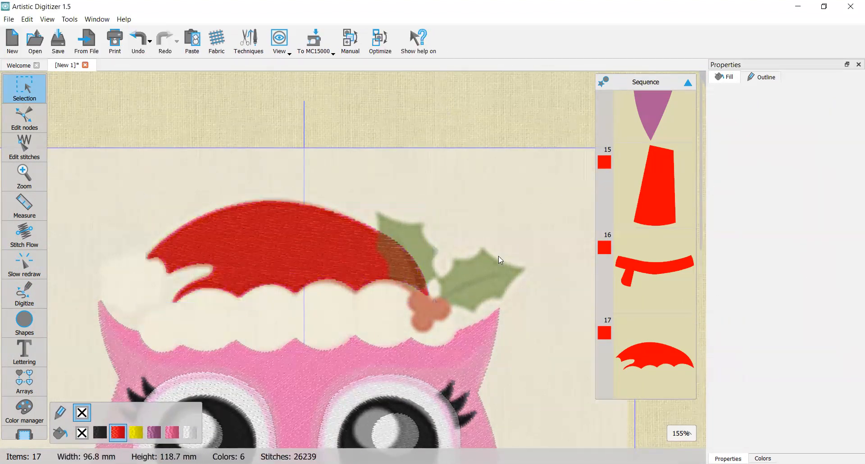
# Step: Add a black outline to the red hat shape and deselect it
pyautogui.scroll(-2, 378, 275)
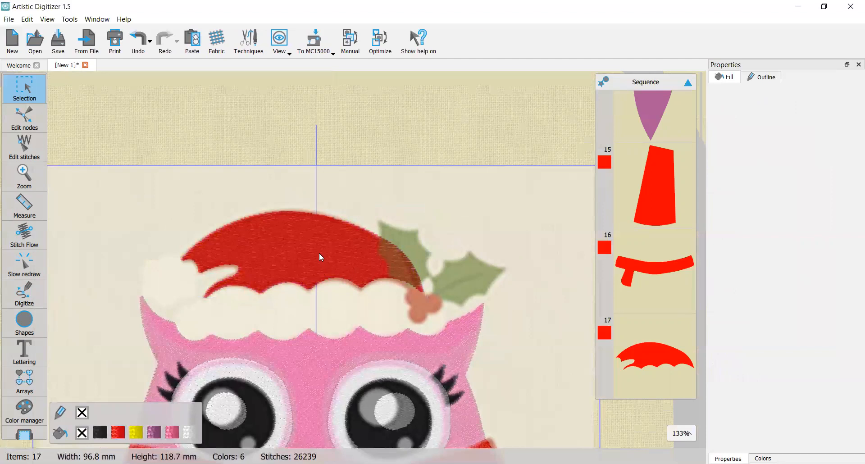
pyautogui.click(276, 254)
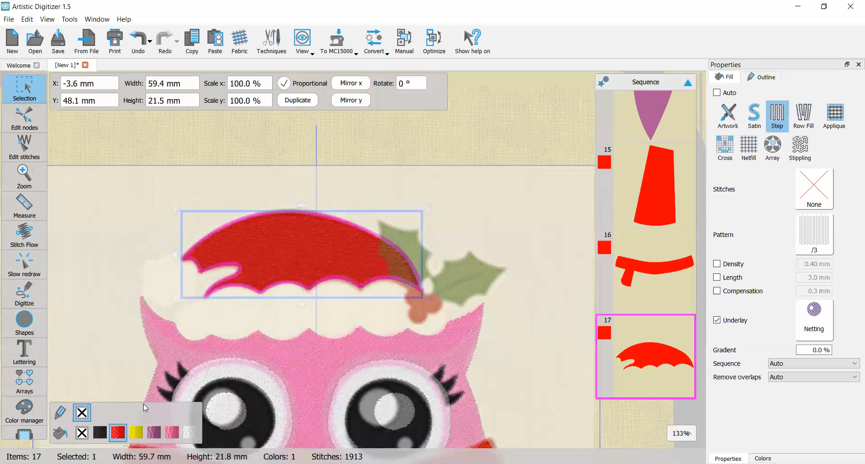
pyautogui.scroll(1, 153, 402)
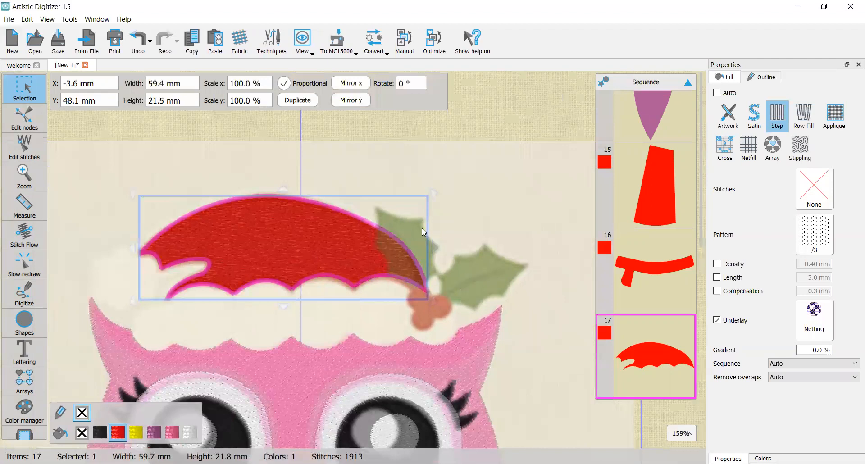
pyautogui.click(121, 218)
pyautogui.scroll(2, 120, 217)
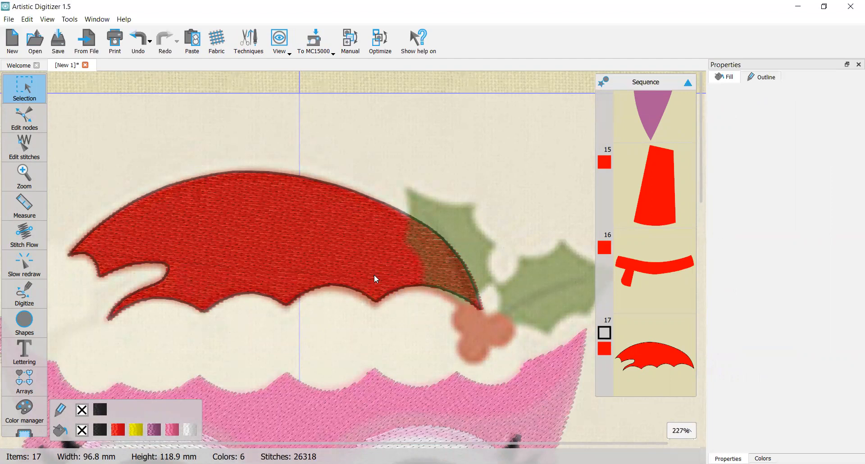
# Step: Remove the black outline from the red Santa hat shape and deselect it
pyautogui.scroll(-1, 373, 274)
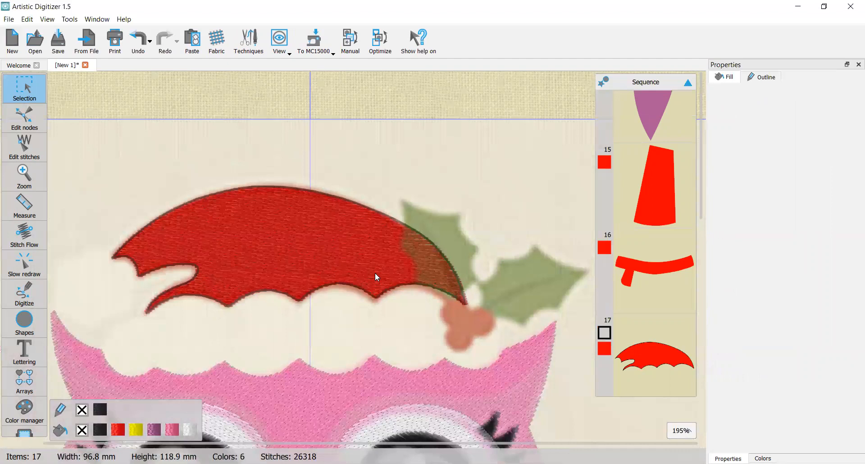
pyautogui.hscroll(-1, 377, 277)
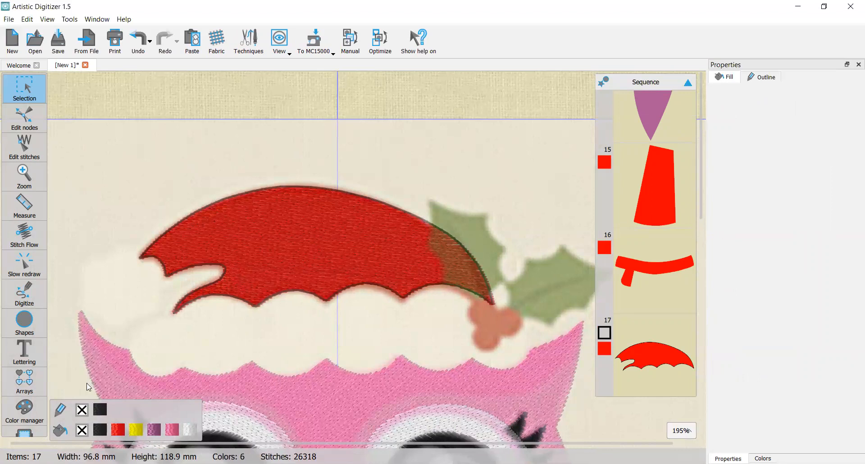
pyautogui.click(82, 410)
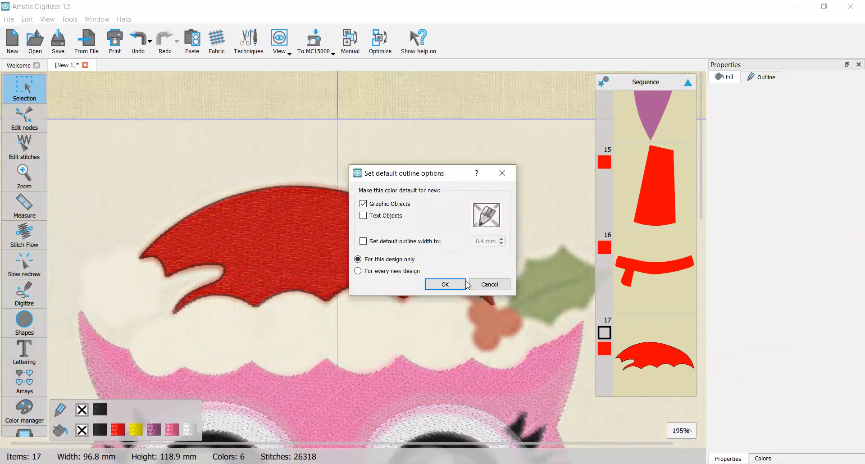
pyautogui.click(491, 285)
pyautogui.click(388, 286)
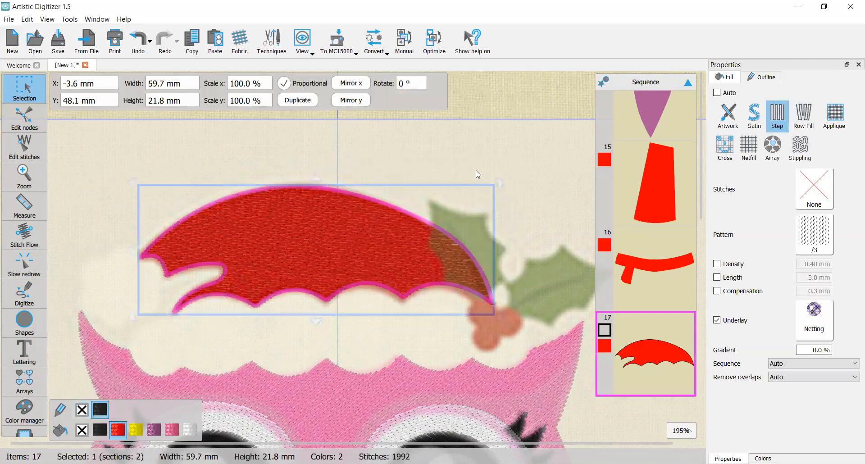
pyautogui.press('Escape')
# Step: Start an outline shape at the hat's left tip and trace its upper edge over the crown with smooth curve nodes
pyautogui.scroll(1, 418, 231)
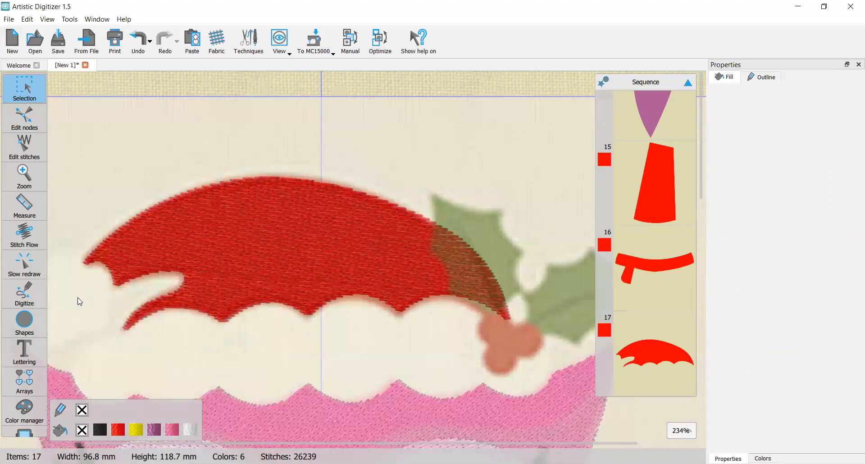
pyautogui.click(24, 293)
pyautogui.click(75, 285)
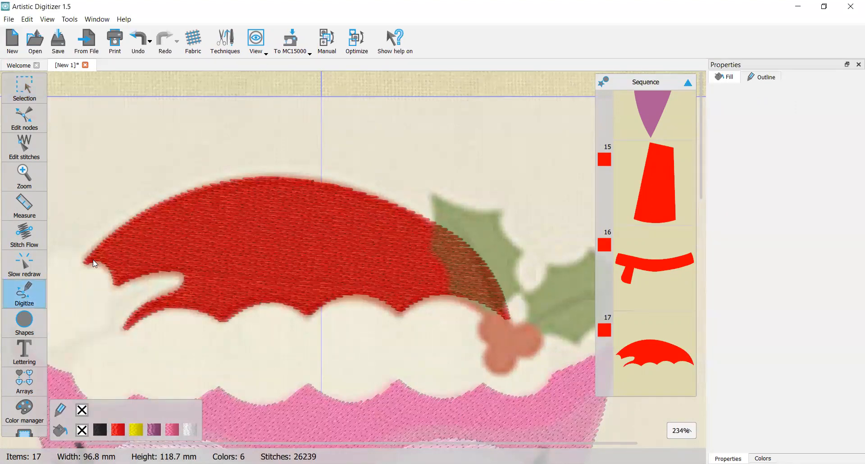
pyautogui.scroll(3, 94, 264)
pyautogui.click(82, 263)
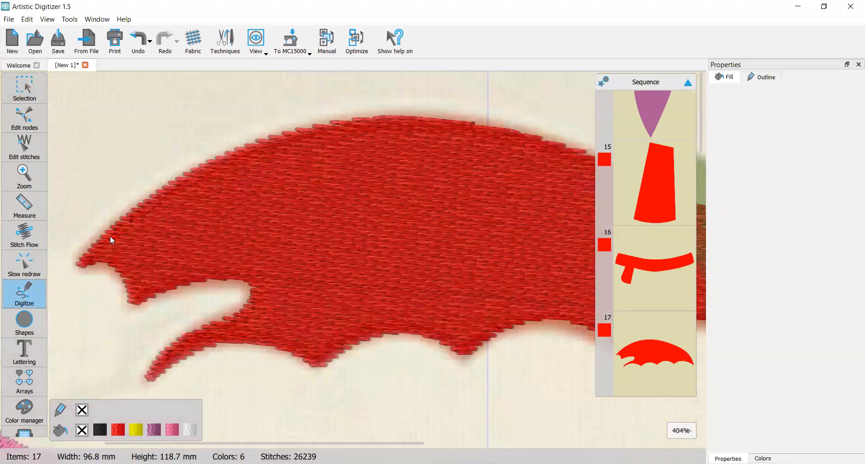
pyautogui.click(191, 174)
pyautogui.click(303, 132)
pyautogui.click(403, 132)
pyautogui.click(401, 120)
pyautogui.click(508, 133)
pyautogui.click(516, 141)
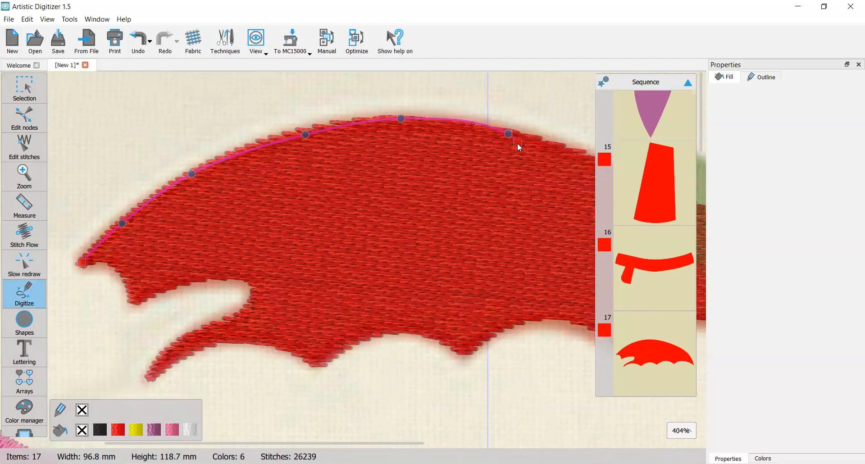
# Step: Continue the curve down across the holly leaf to the hat's right tip and finish it as an open line
pyautogui.hscroll(2, 517, 142)
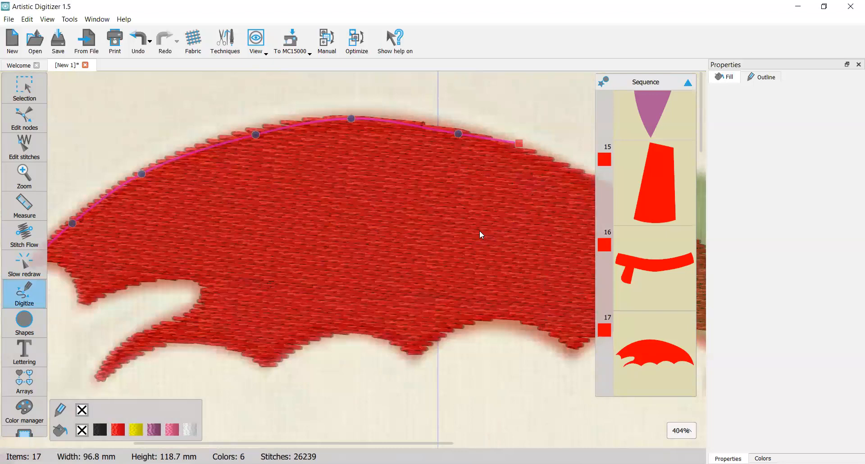
pyautogui.hscroll(8, 481, 231)
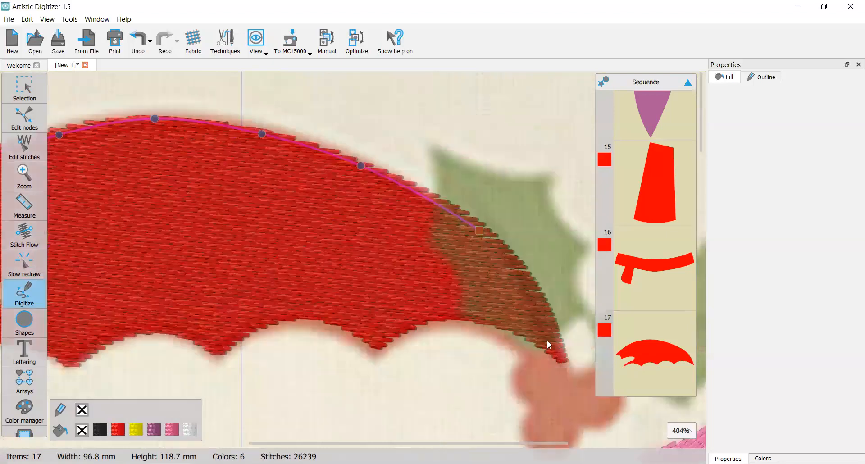
pyautogui.click(563, 359)
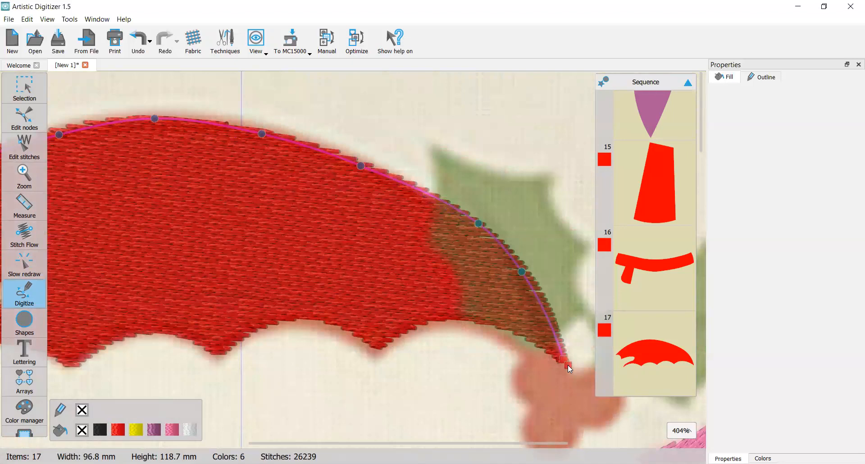
pyautogui.press('Return')
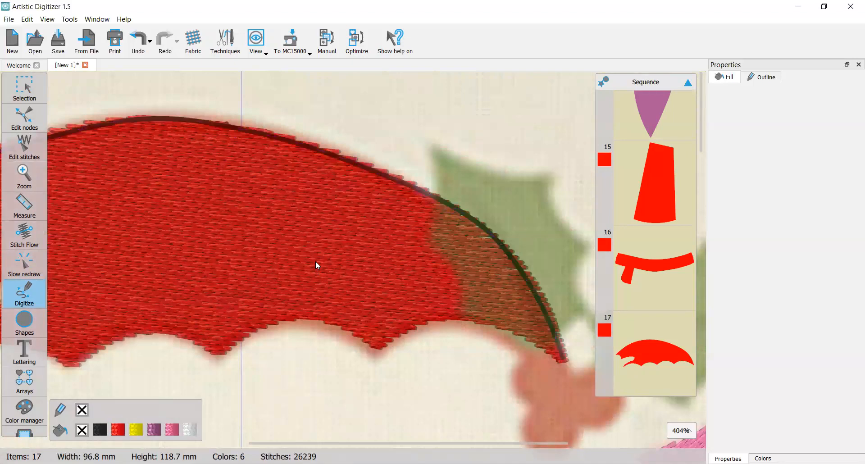
# Step: Color the hat's top curve red, convert its outline to Satin serial with a 3.0 mm width, and deselect it
pyautogui.scroll(-2, 315, 261)
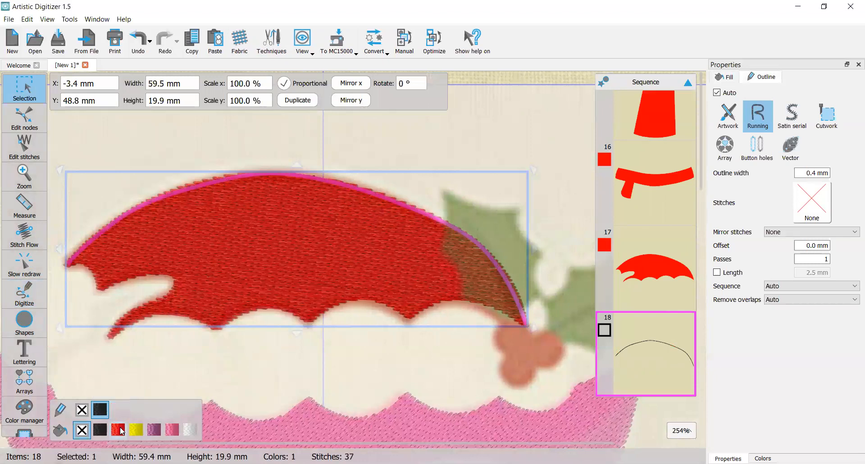
pyautogui.moveTo(116, 409)
pyautogui.click(117, 411)
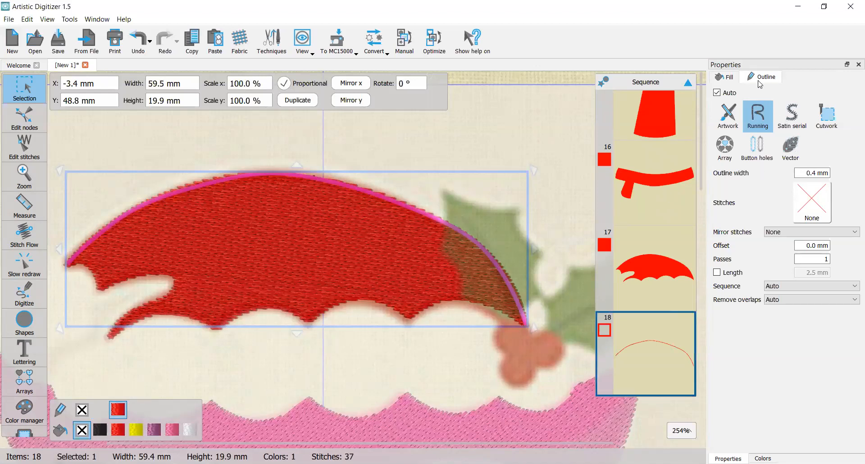
pyautogui.click(792, 116)
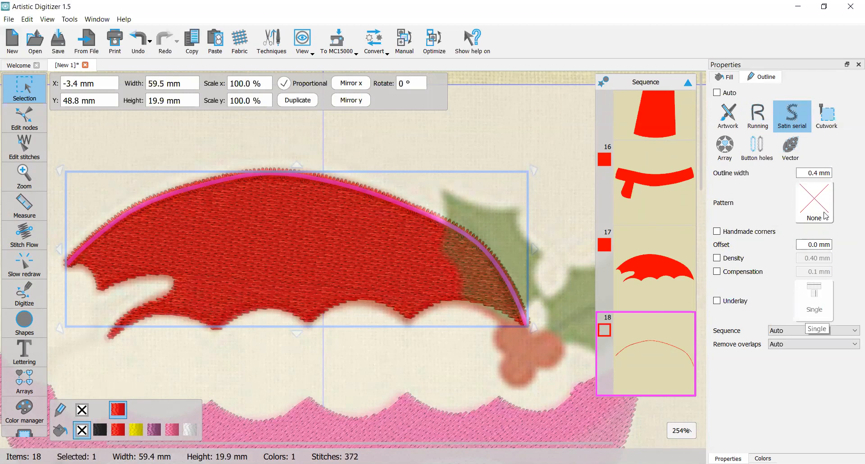
pyautogui.click(808, 172)
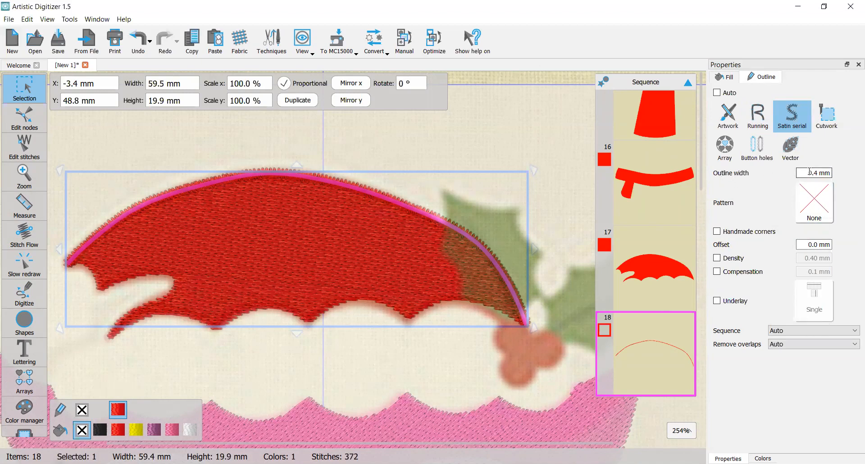
pyautogui.write('3.0')
pyautogui.press('Return')
pyautogui.click(447, 151)
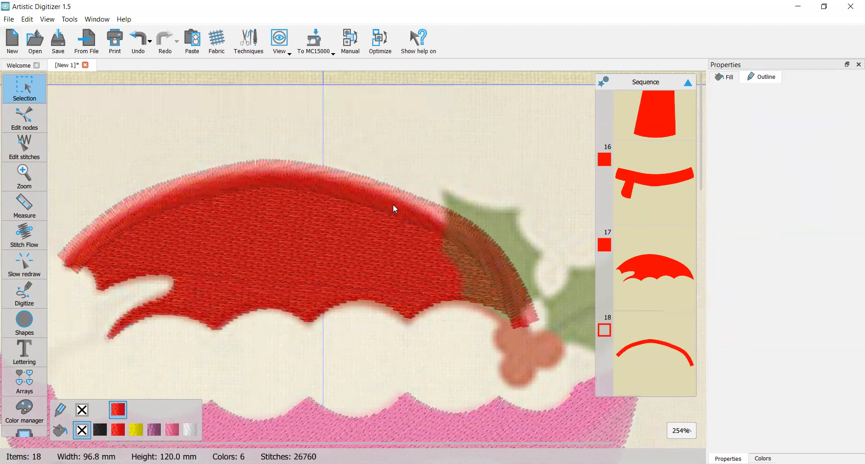
# Step: Trace an open curve around the hat's fold notch beside the pompom, from the upper point to the lower point
pyautogui.scroll(-1, 396, 207)
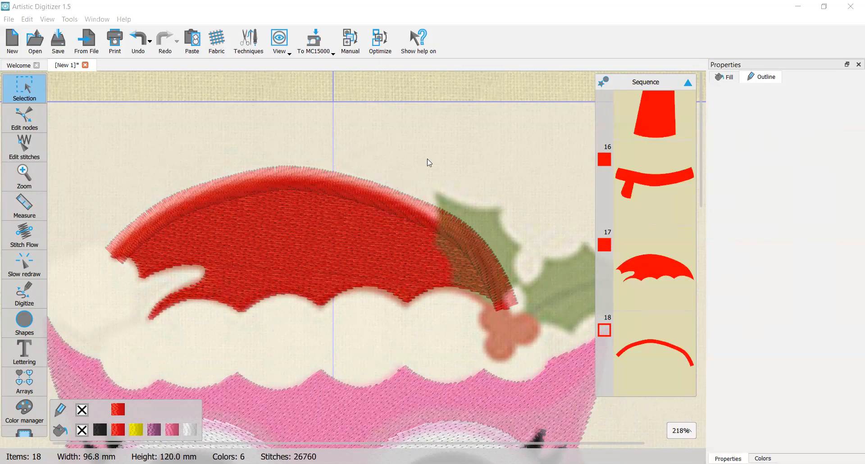
pyautogui.scroll(3, 310, 197)
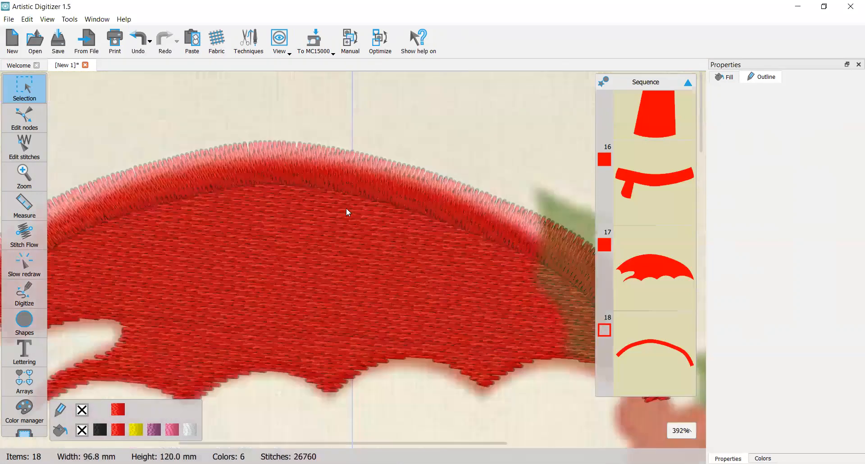
pyautogui.scroll(-2, 347, 209)
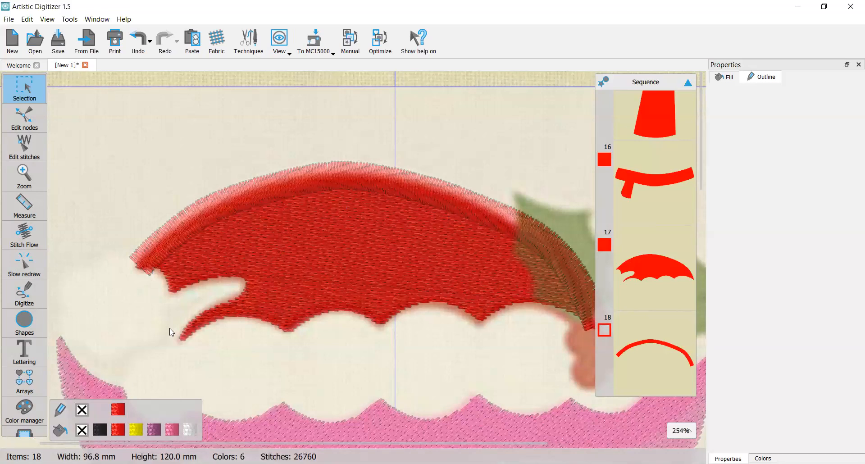
pyautogui.hscroll(1, 65, 353)
pyautogui.click(11, 304)
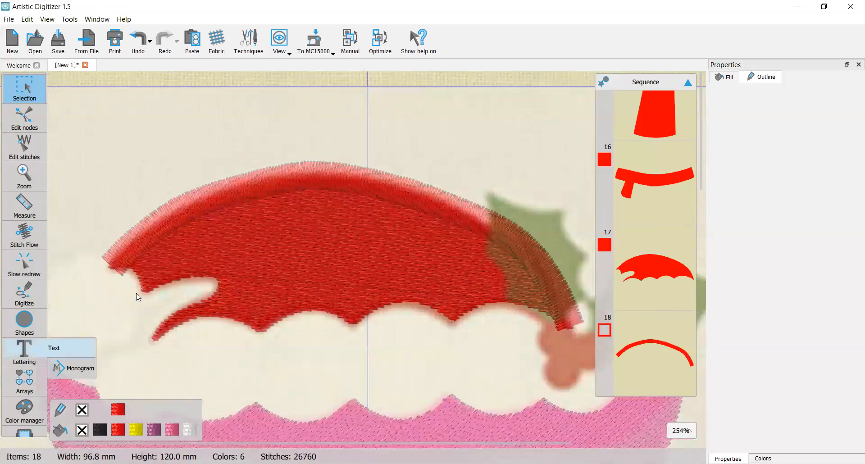
pyautogui.scroll(2, 154, 288)
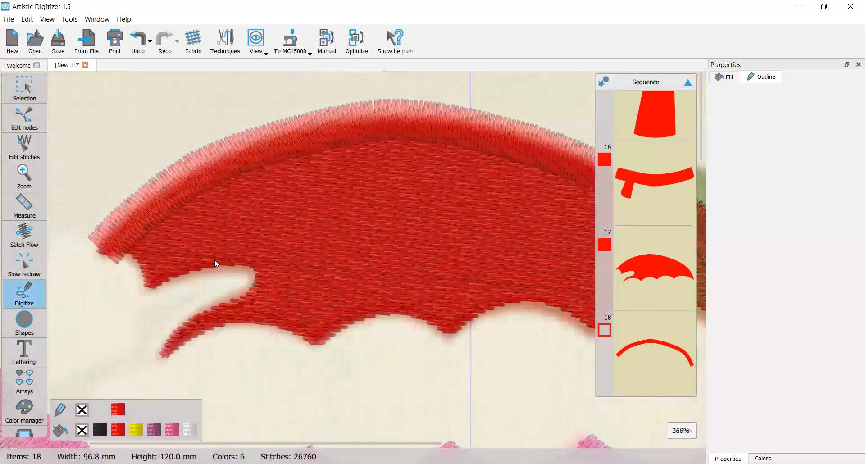
pyautogui.click(264, 265)
pyautogui.click(245, 256)
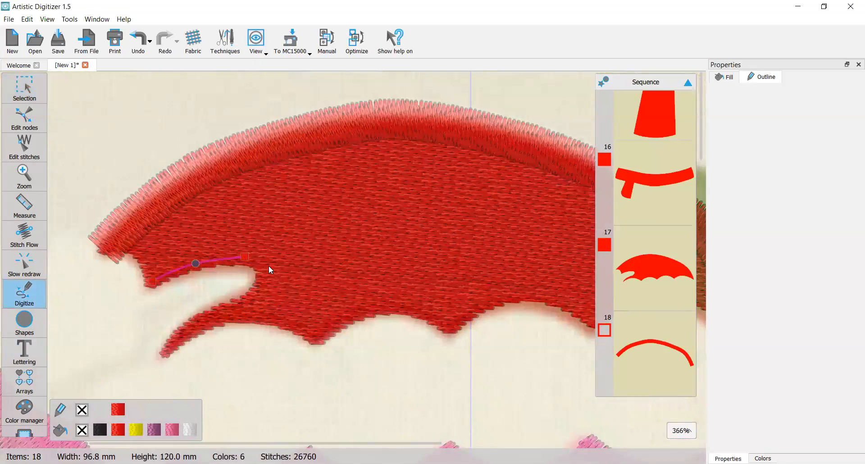
pyautogui.click(256, 297)
pyautogui.press('Return')
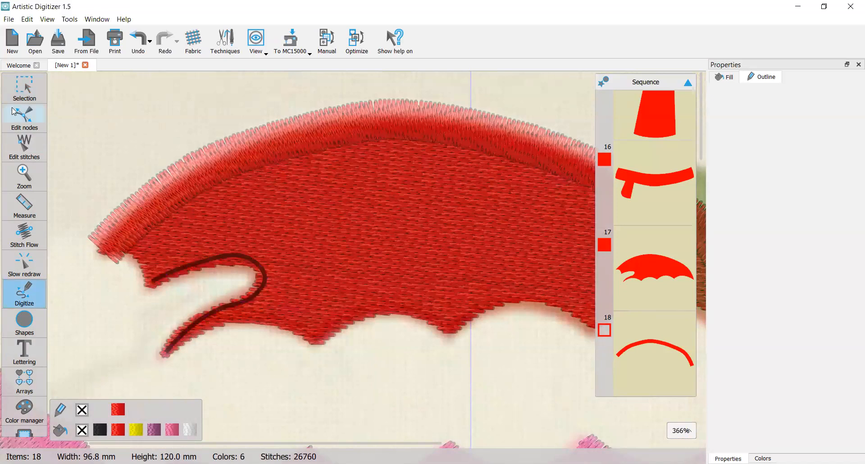
# Step: Color the fold curve red, convert it to a Satin serial outline, widen it to match the hat's top curve, and deselect it
pyautogui.click(36, 91)
pyautogui.click(106, 406)
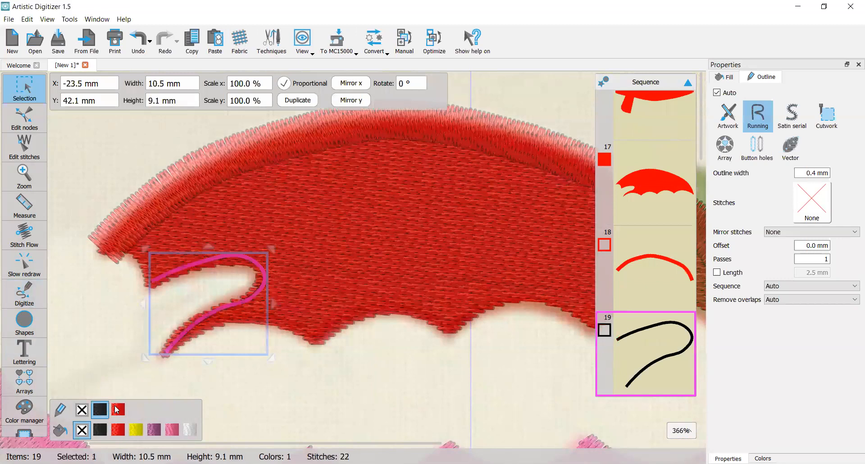
pyautogui.click(118, 409)
pyautogui.click(796, 118)
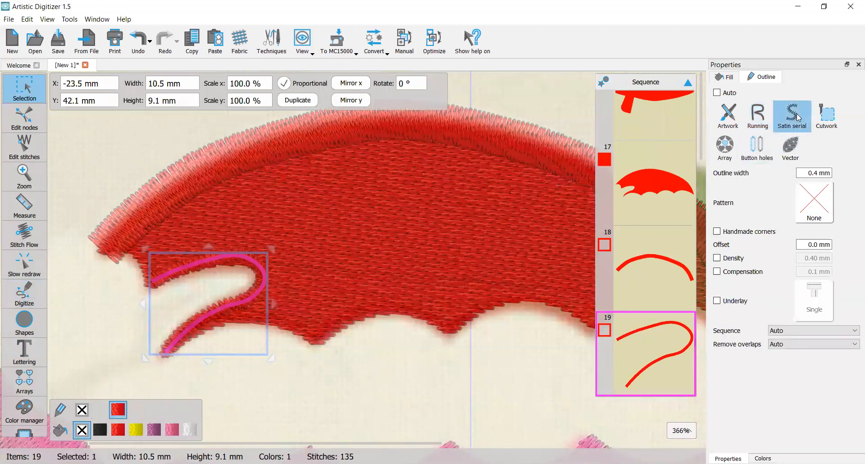
pyautogui.click(813, 173)
pyautogui.write('5')
pyautogui.scroll(-2, 204, 239)
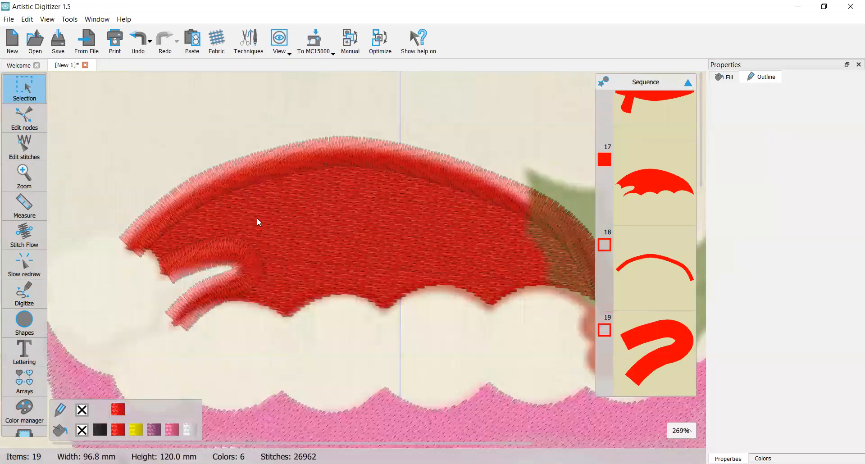
# Step: Start an outline of the white fur brim at the fold's lower tip and trace around the brim's rounded left end
pyautogui.scroll(-3, 258, 222)
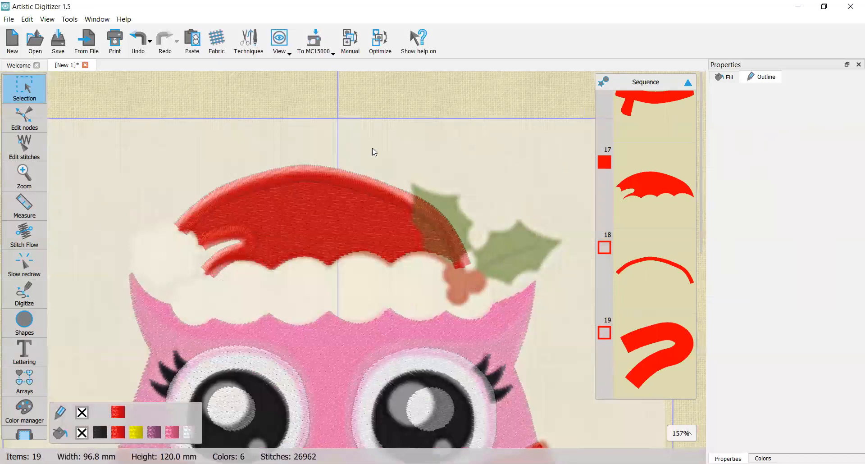
pyautogui.scroll(-2, 371, 151)
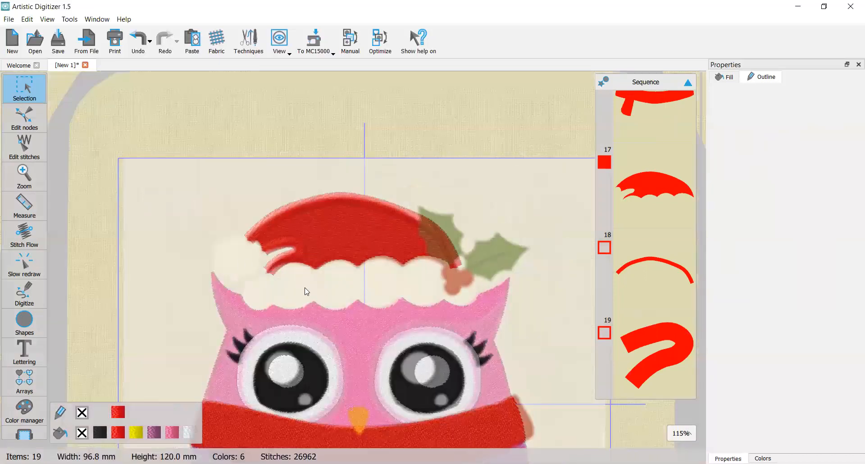
pyautogui.scroll(3, 267, 274)
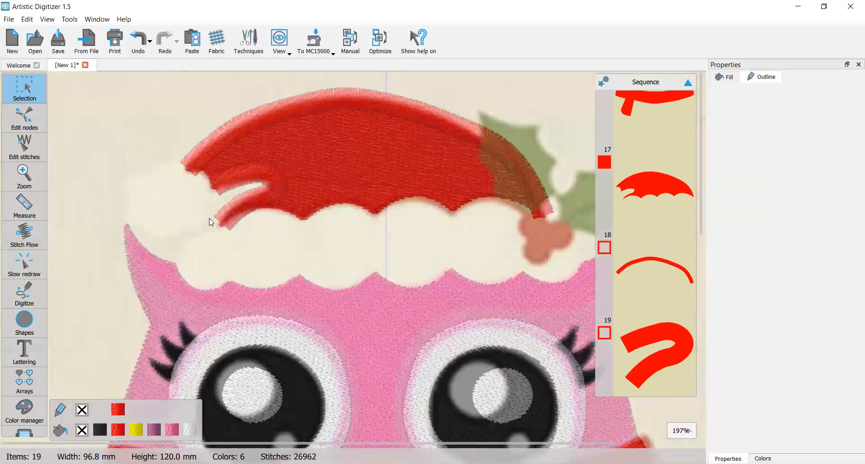
pyautogui.scroll(1, 189, 221)
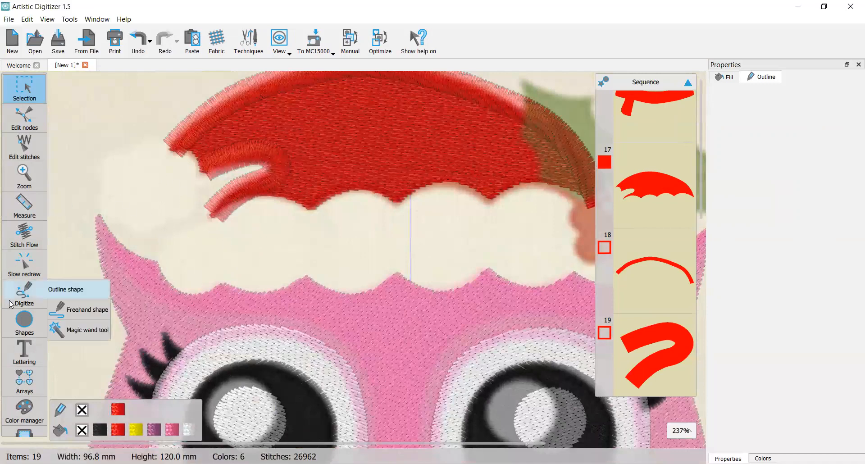
pyautogui.click(22, 295)
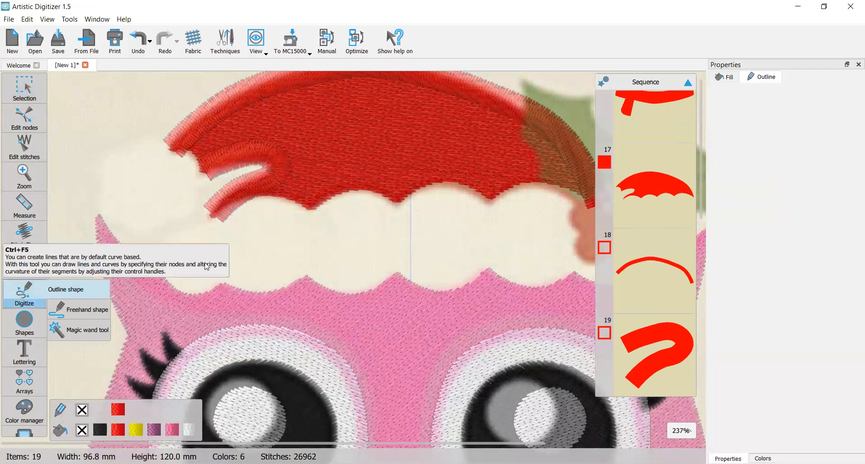
pyautogui.scroll(3, 229, 217)
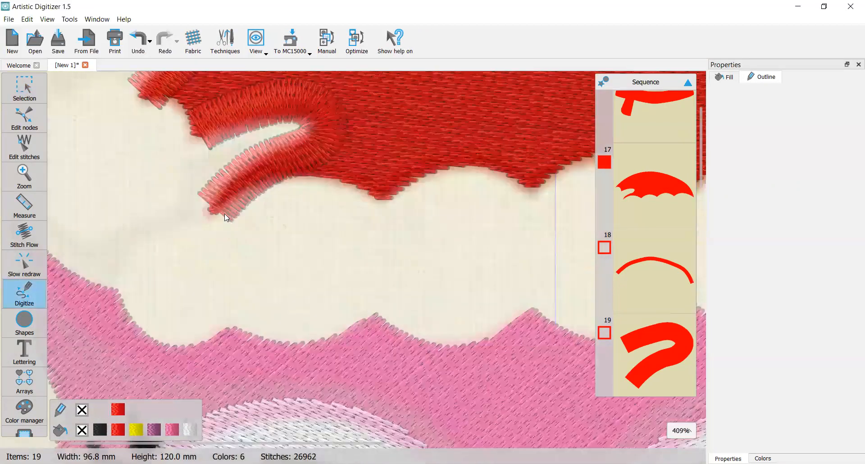
pyautogui.click(177, 208)
pyautogui.click(134, 239)
pyautogui.click(115, 295)
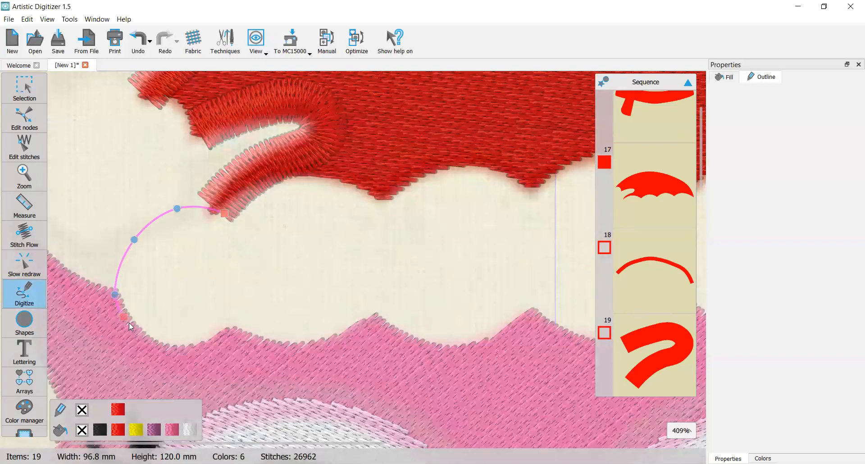
# Step: Continue the fur brim outline along the first lower scallops, from its rounded left end across the owl's forehead
pyautogui.click(131, 326)
pyautogui.click(228, 334)
pyautogui.click(373, 320)
pyautogui.click(433, 344)
pyautogui.scroll(-3, 433, 343)
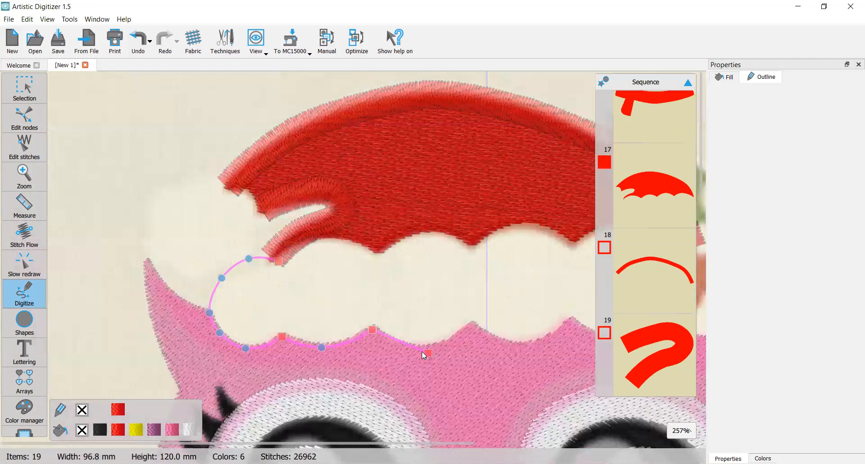
pyautogui.click(470, 328)
pyautogui.click(489, 346)
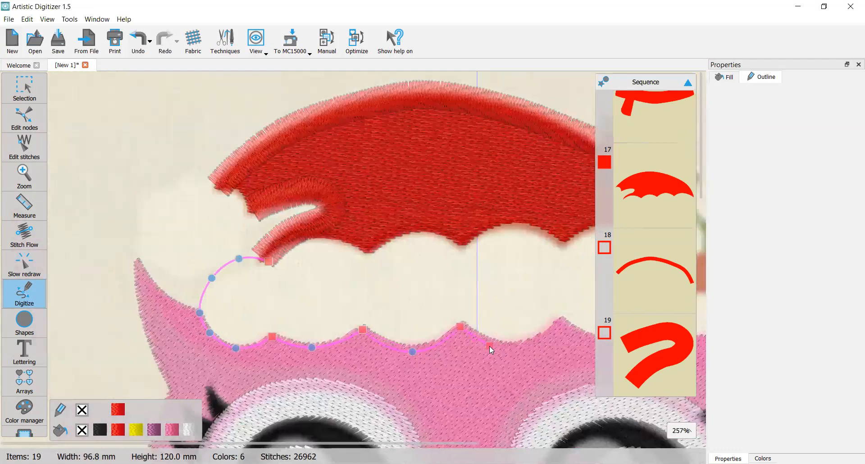
pyautogui.press('Right')
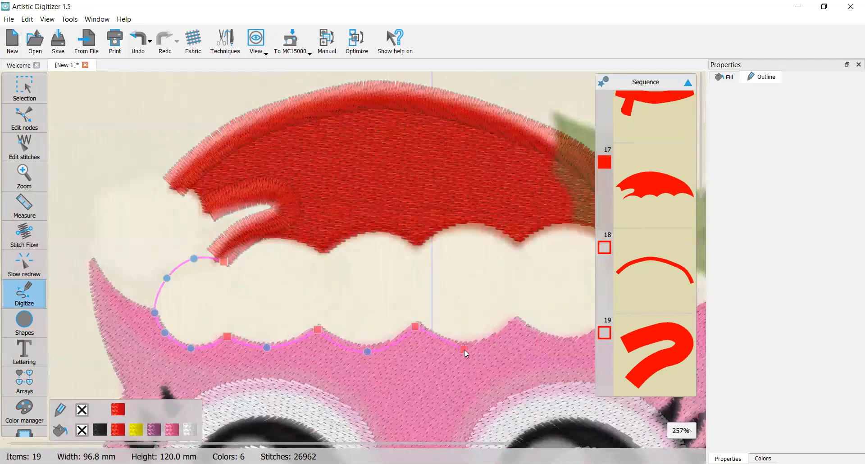
pyautogui.click(515, 323)
pyautogui.scroll(-1, 536, 337)
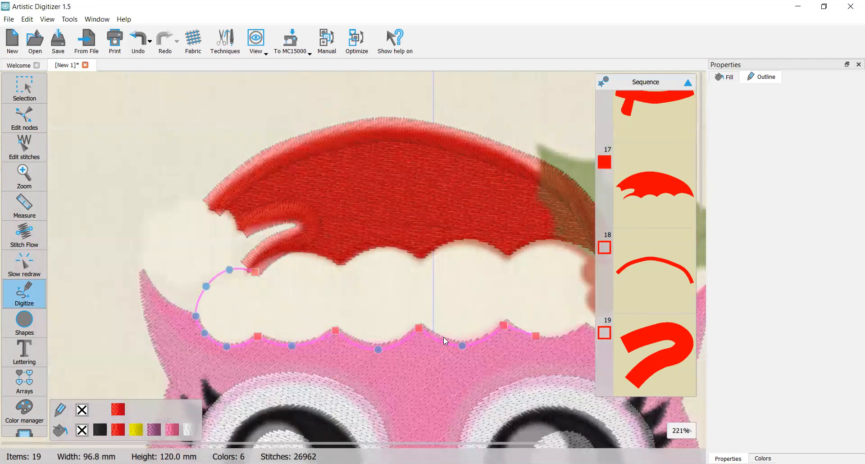
# Step: Extend the brim outline along the last lower scallops up to the edge of the owl's right ear
pyautogui.press('Right')
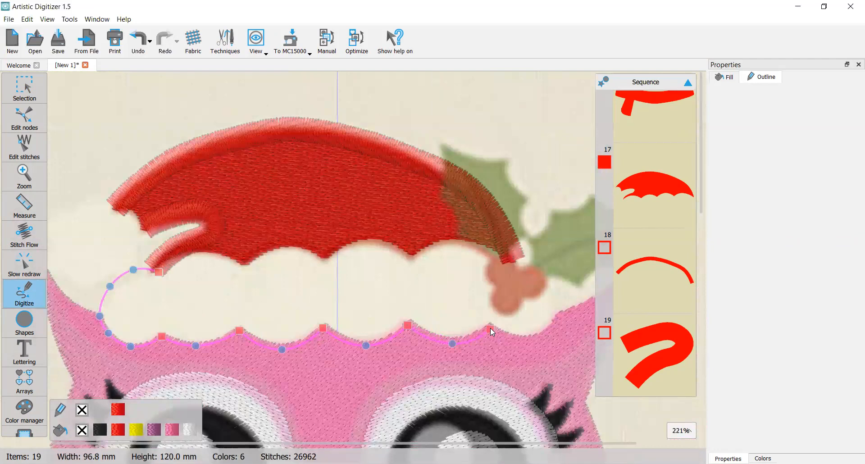
pyautogui.click(529, 342)
pyautogui.press('Right')
pyautogui.press('Right')
pyautogui.press('Right')
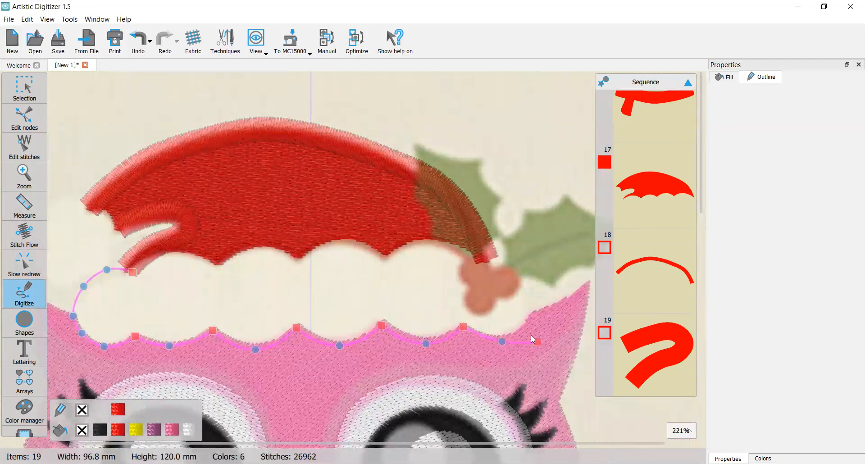
pyautogui.press('Right')
pyautogui.press('Right')
pyautogui.press('Right')
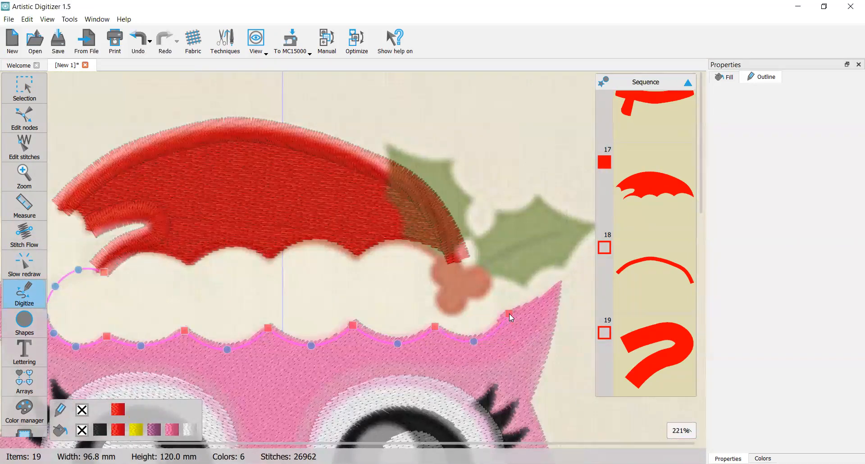
# Step: Trace the brim's rounded right end and scalloped upper edge back to the fold's lower tip, and fill the closed shape white
pyautogui.click(509, 283)
pyautogui.click(463, 251)
pyautogui.click(409, 235)
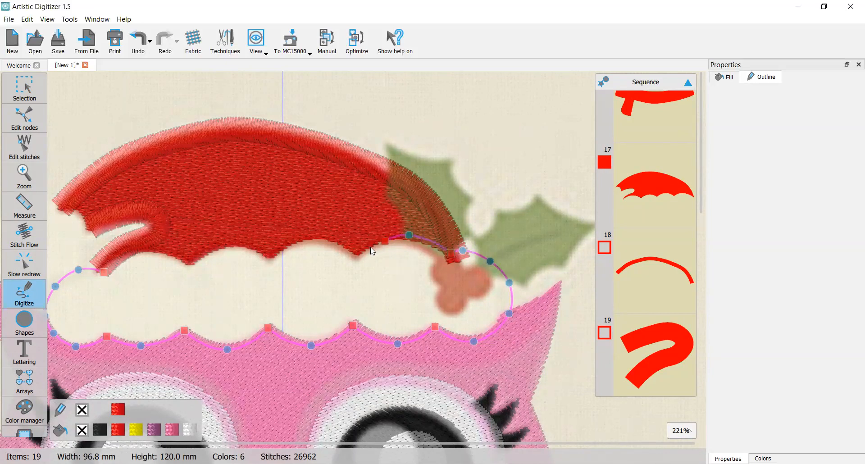
pyautogui.click(316, 236)
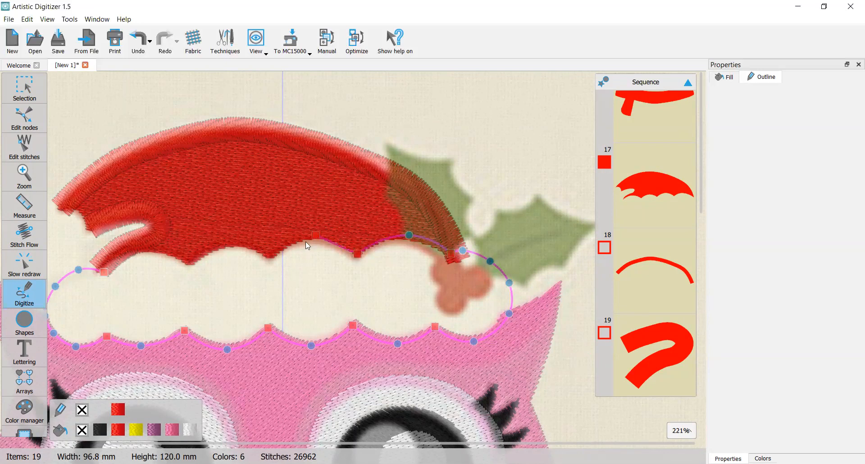
pyautogui.click(264, 255)
pyautogui.click(231, 242)
pyautogui.click(145, 249)
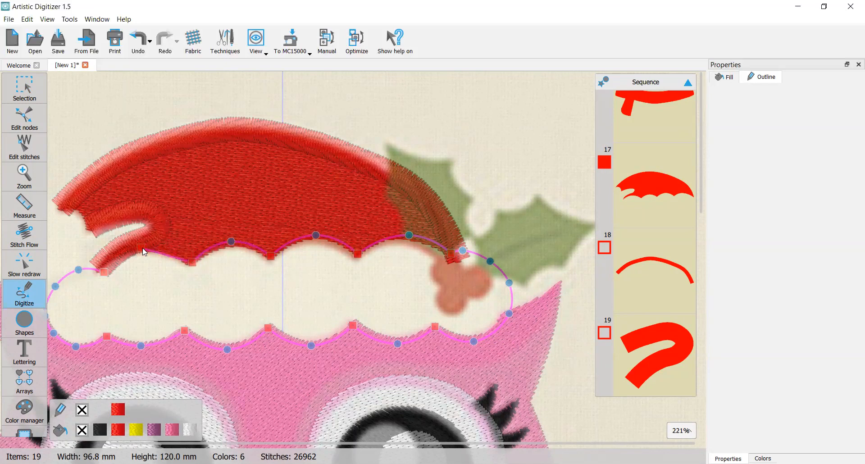
pyautogui.click(104, 270)
pyautogui.scroll(-1, 104, 270)
pyautogui.scroll(-2, 106, 273)
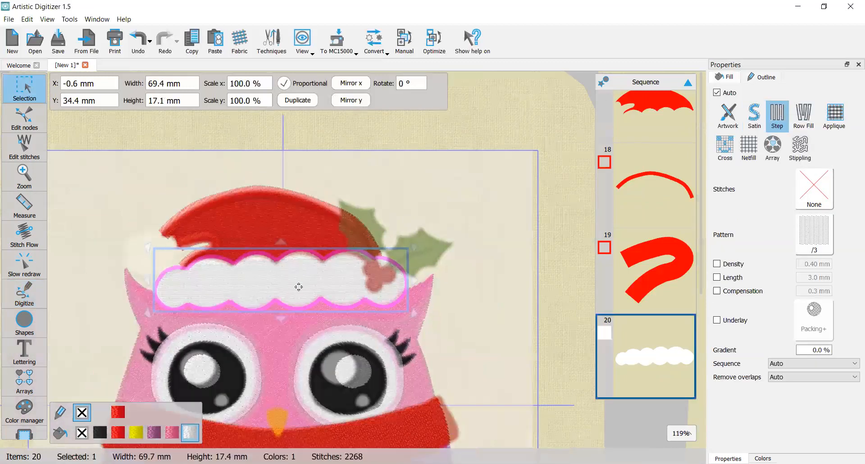
# Step: Browse the step-fill pattern library and apply the R17 pattern to the white fur brim
pyautogui.scroll(1, 290, 260)
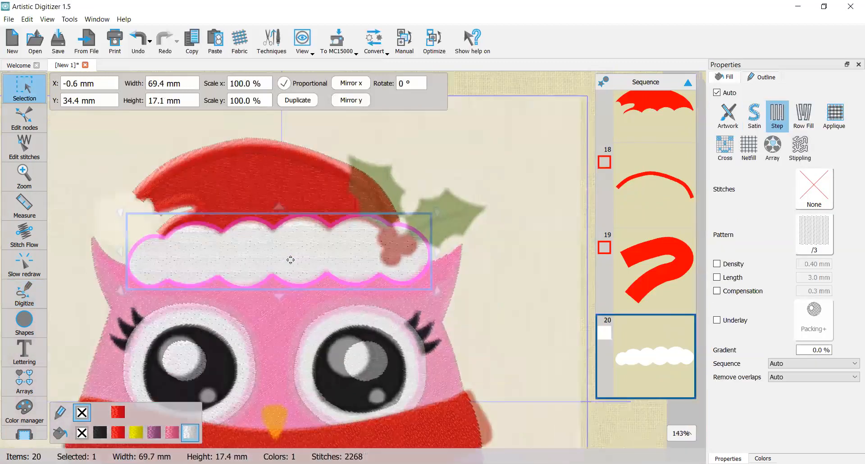
pyautogui.scroll(2, 290, 260)
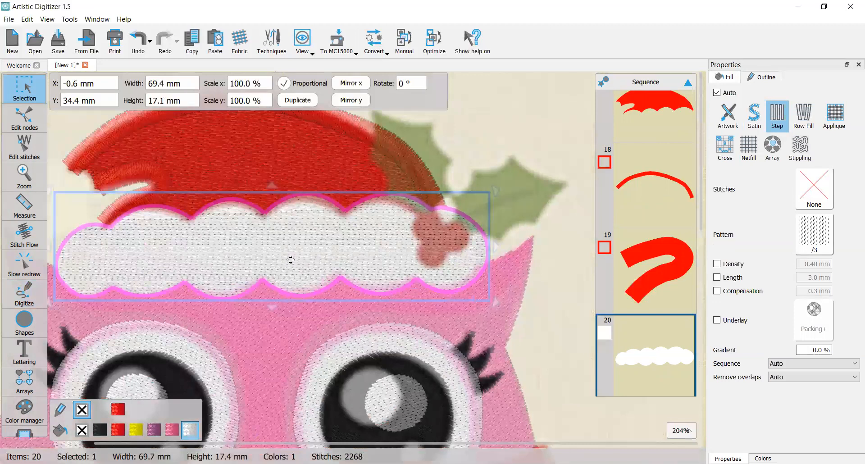
pyautogui.scroll(-1, 228, 251)
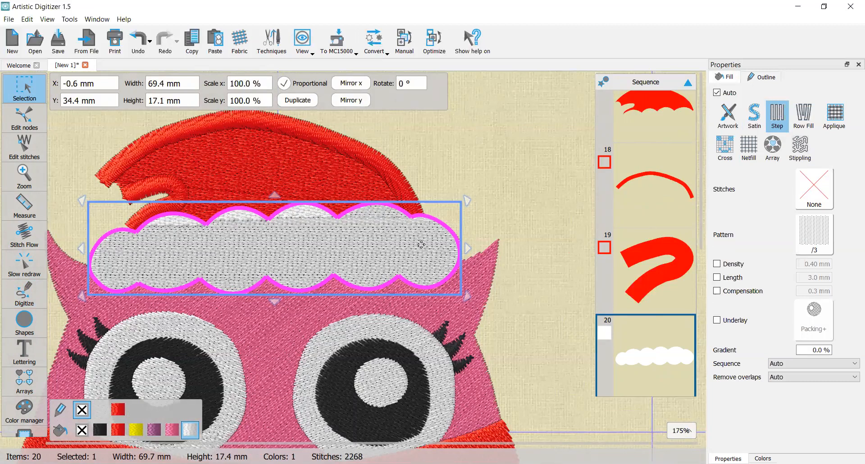
pyautogui.hscroll(-2, 421, 245)
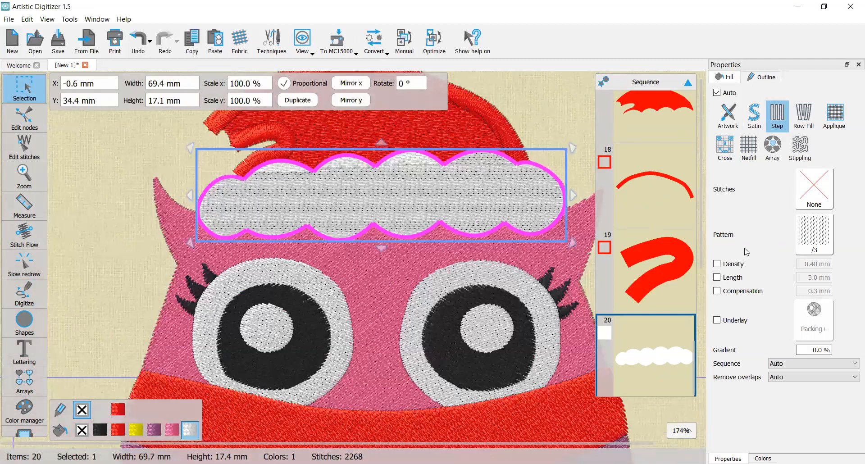
pyautogui.click(815, 230)
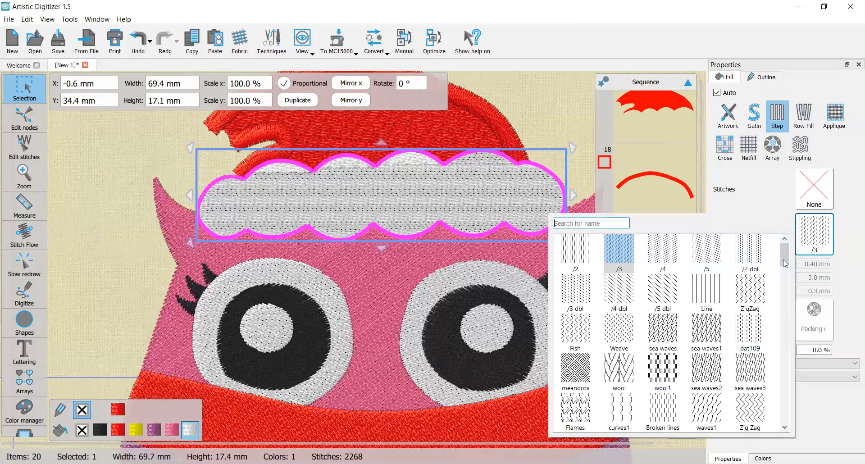
pyautogui.moveTo(785, 264); pyautogui.dragTo(789, 271)
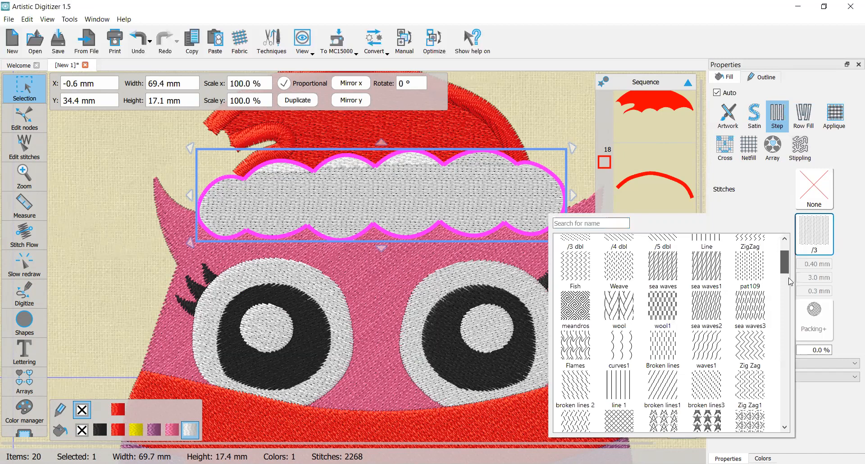
pyautogui.scroll(-5, 793, 301)
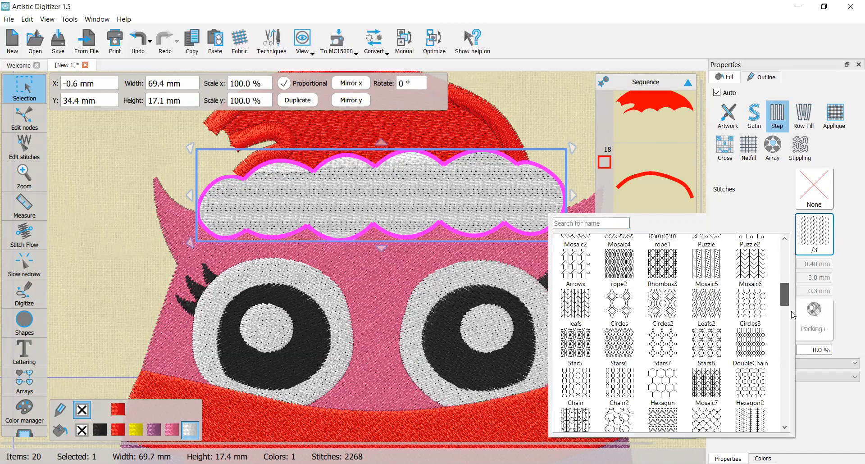
pyautogui.scroll(-3, 794, 321)
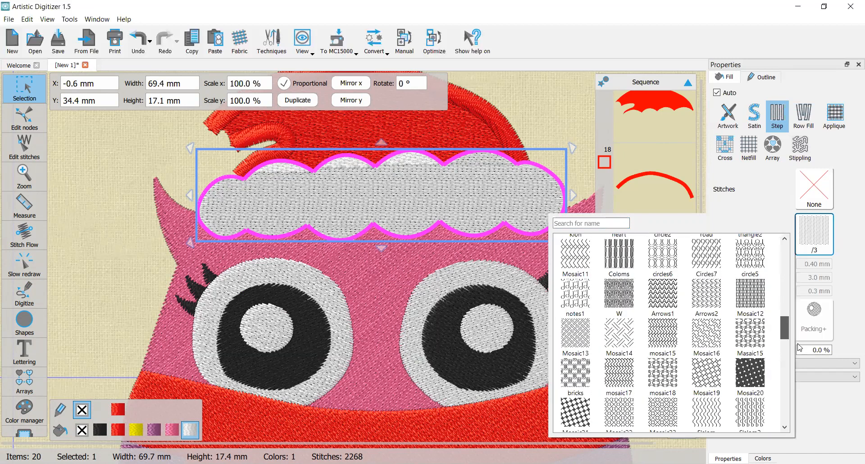
pyautogui.scroll(-2, 799, 347)
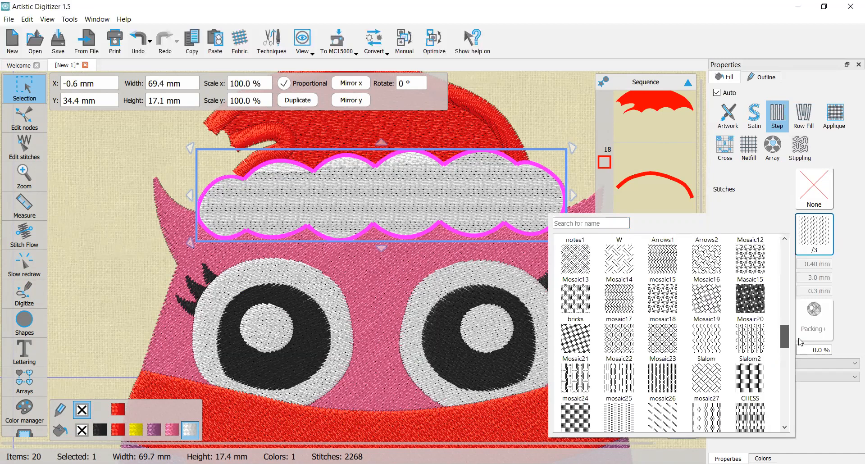
pyautogui.scroll(-3, 800, 343)
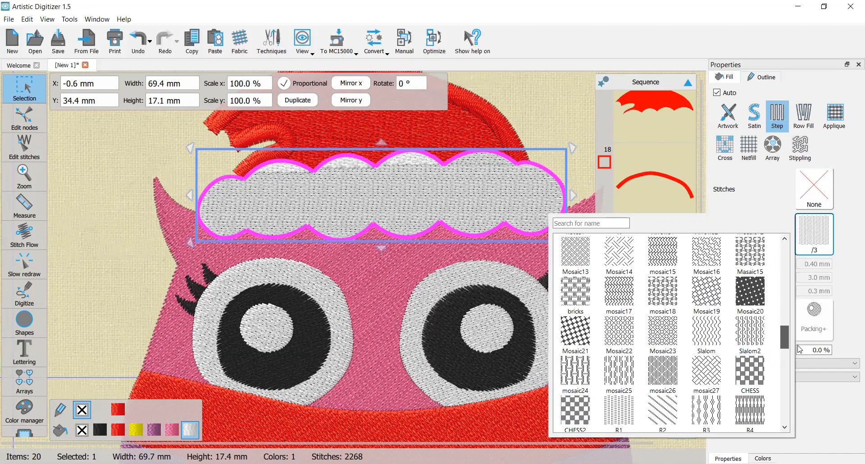
pyautogui.scroll(-10, 800, 360)
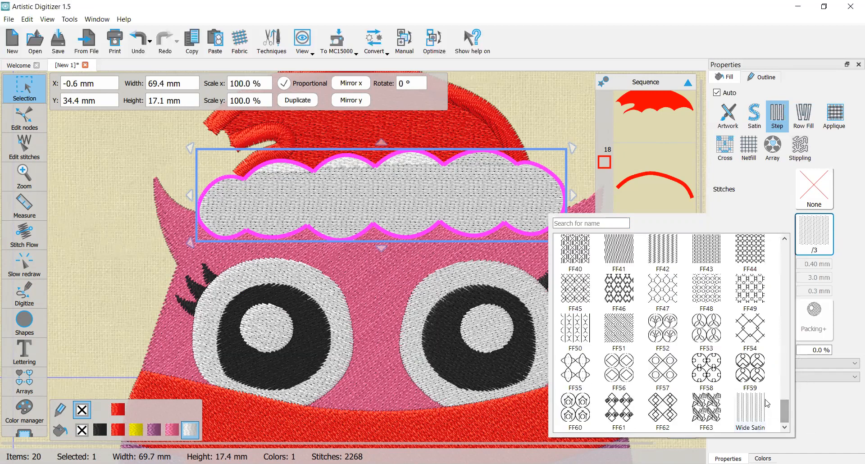
pyautogui.scroll(10, 753, 414)
pyautogui.scroll(3, 766, 397)
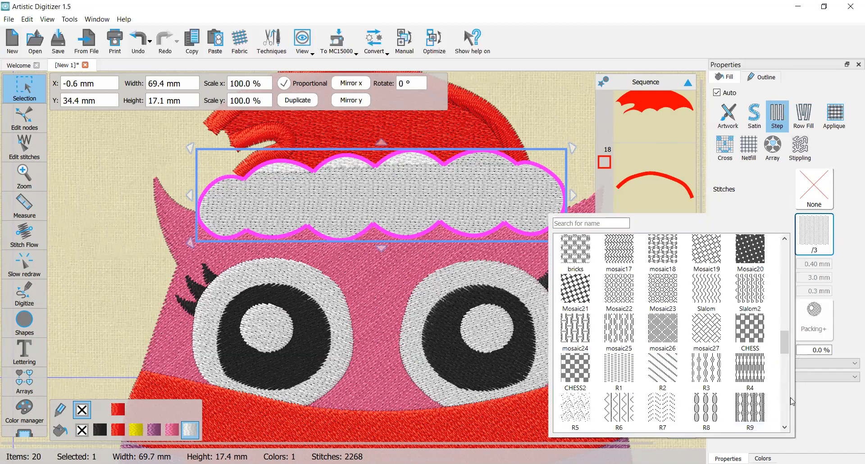
pyautogui.moveTo(783, 337); pyautogui.dragTo(783, 351)
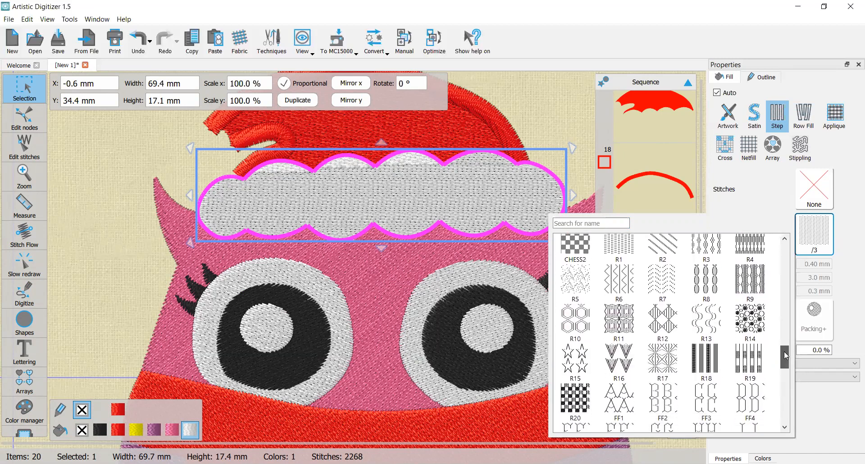
pyautogui.click(661, 367)
pyautogui.click(662, 365)
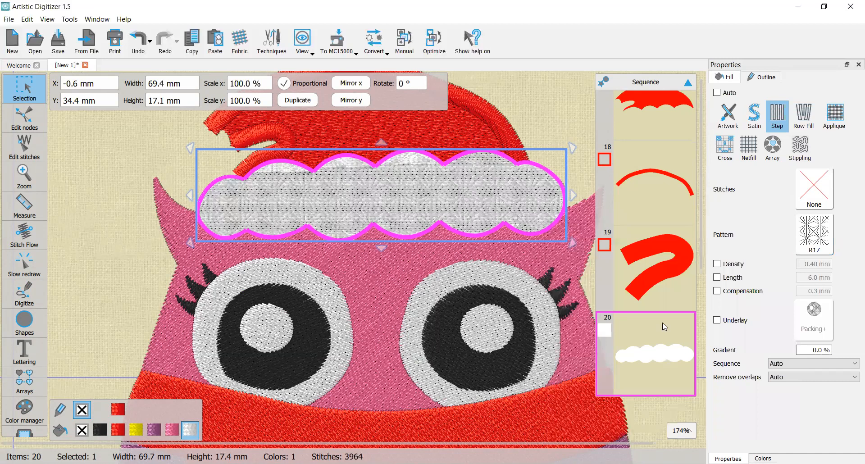
# Step: Try the waves1 pattern on the white brim's step fill
pyautogui.scroll(4, 480, 203)
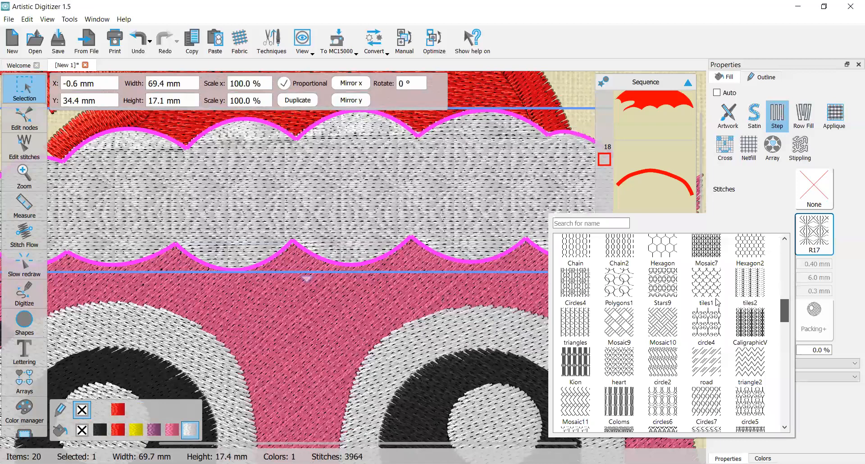
pyautogui.scroll(5, 717, 270)
pyautogui.click(717, 271)
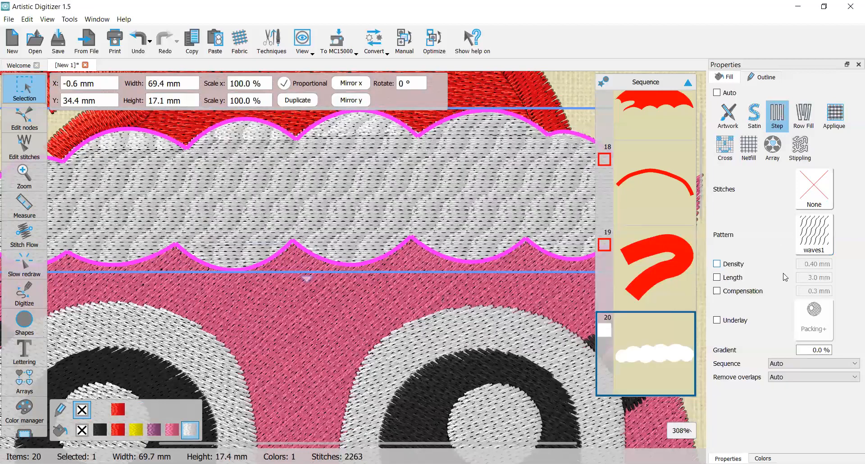
# Step: Apply the Weave pattern to the brim's step fill and deselect the brim
pyautogui.click(814, 235)
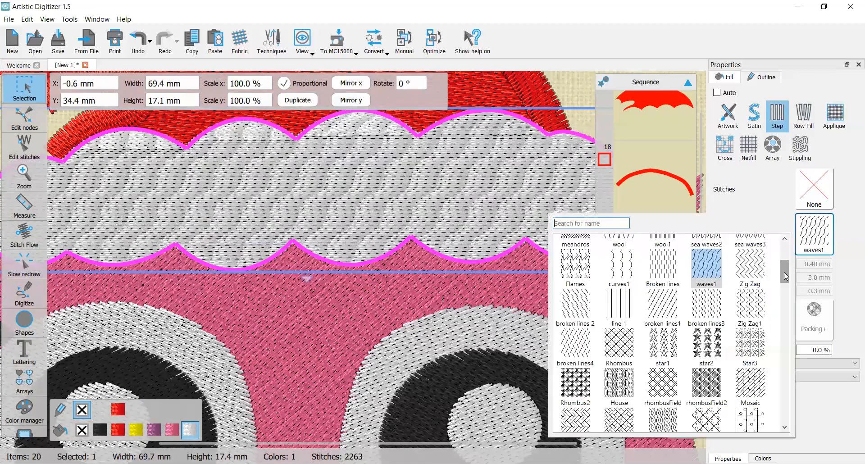
pyautogui.moveTo(783, 273); pyautogui.dragTo(779, 249)
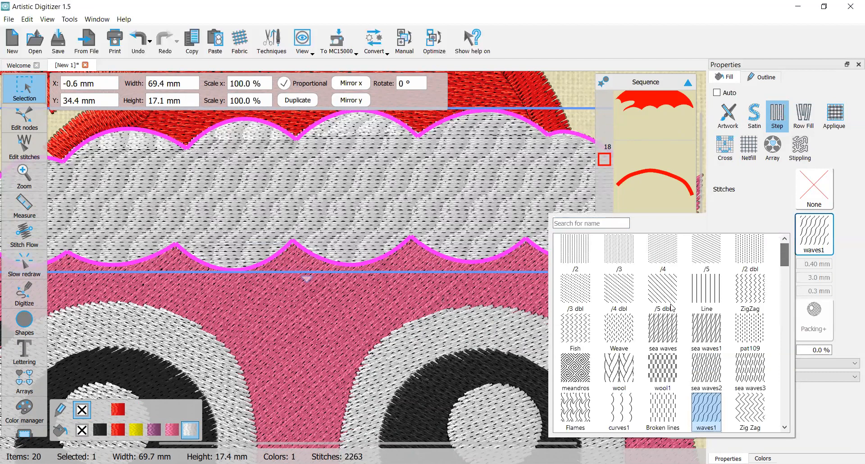
pyautogui.click(624, 332)
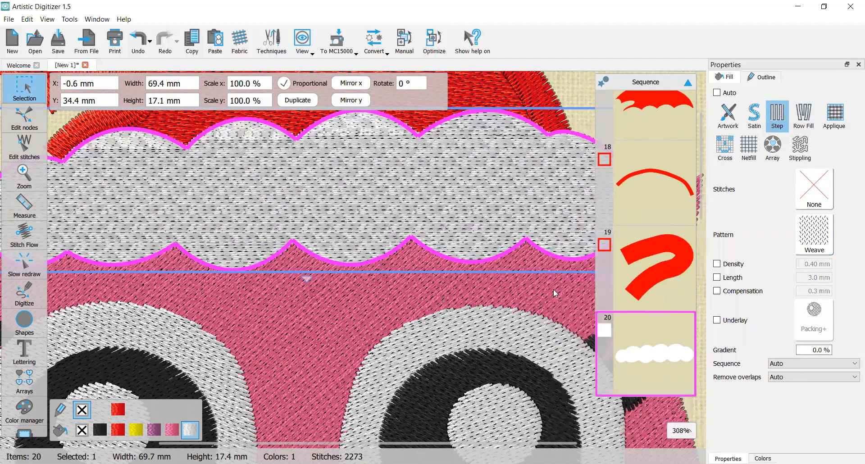
pyautogui.scroll(-2, 517, 268)
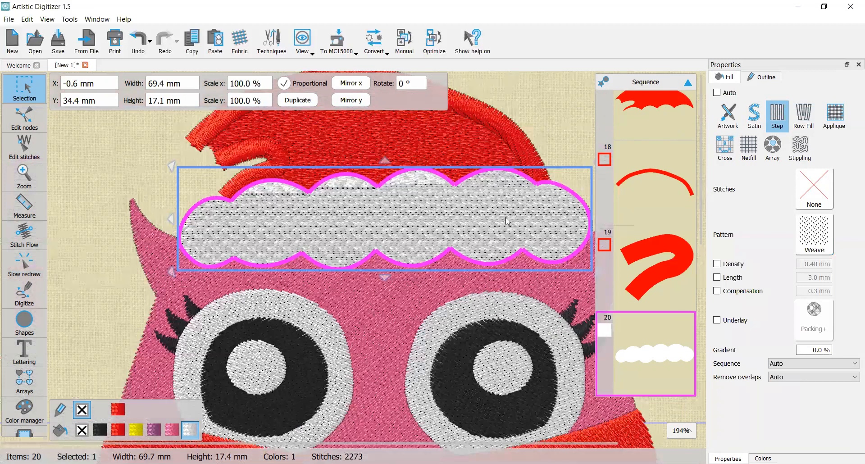
pyautogui.press('Escape')
pyautogui.scroll(-1, 507, 220)
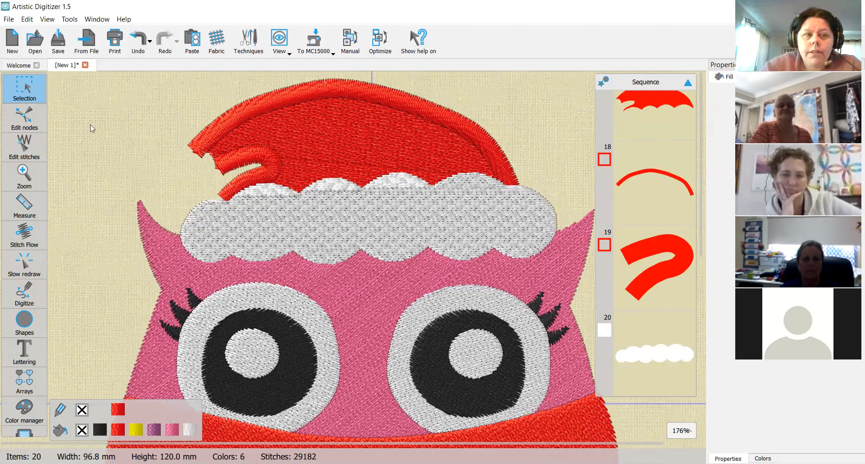
# Step: Select the white fur brim and give it a white outline (JANOME 001 White)
pyautogui.click(344, 176)
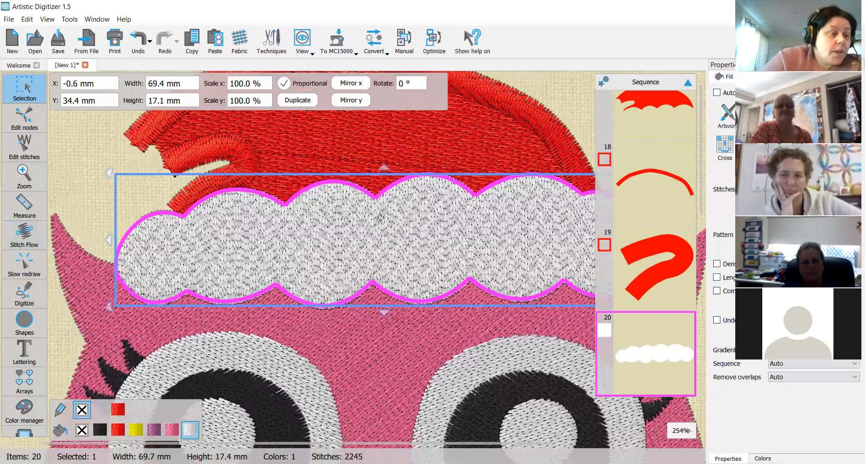
pyautogui.scroll(-2, 455, 185)
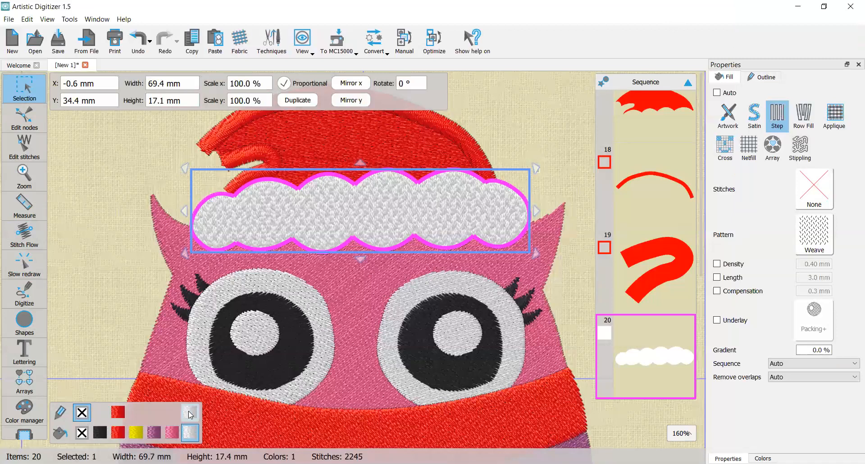
pyautogui.click(188, 413)
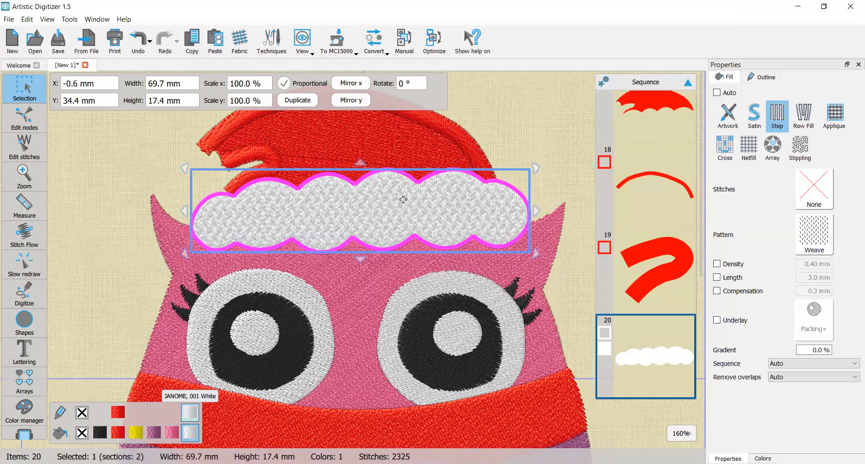
# Step: Apply running stitch pattern 119 to the white fur brim's outline
pyautogui.scroll(3, 404, 199)
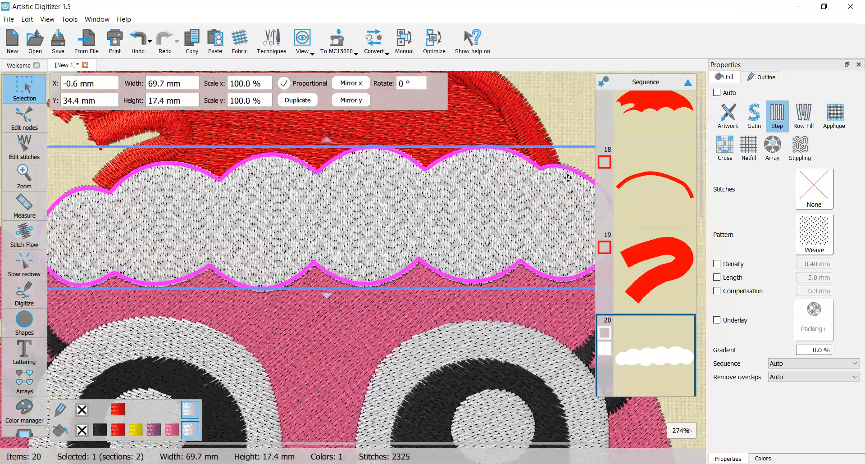
pyautogui.click(769, 80)
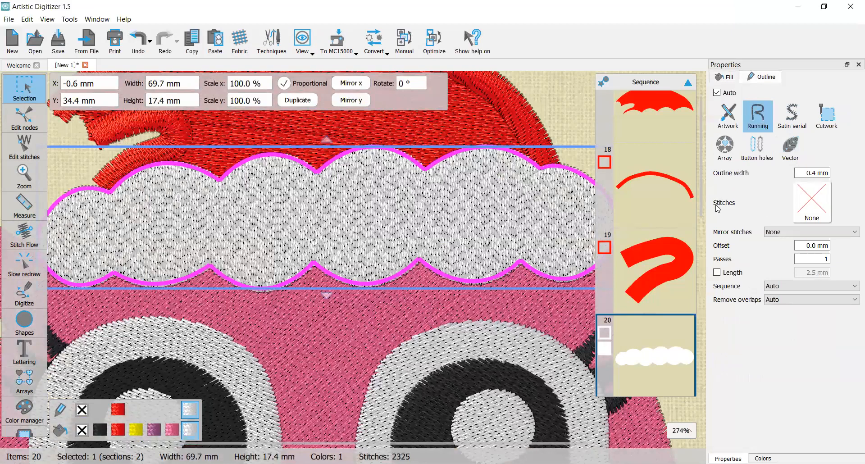
pyautogui.click(821, 198)
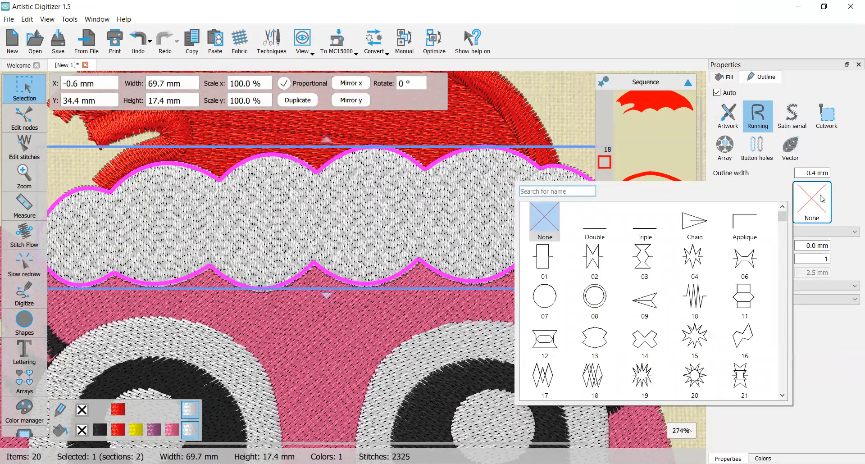
pyautogui.click(782, 398)
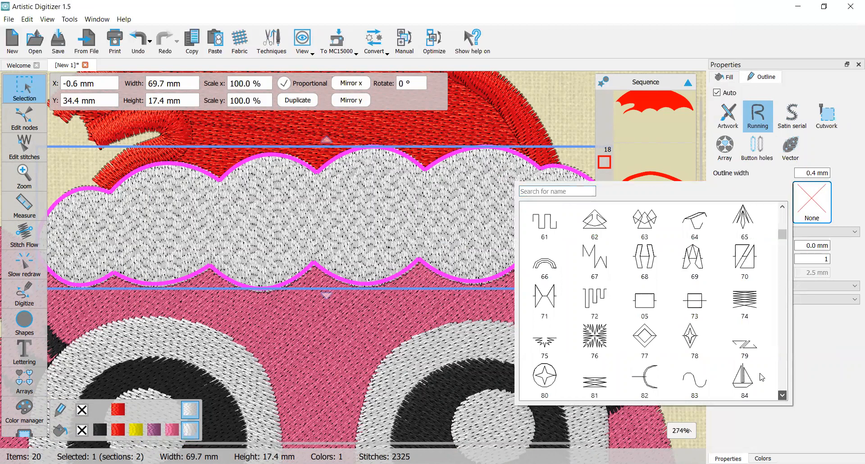
pyautogui.scroll(-3, 751, 347)
pyautogui.click(748, 341)
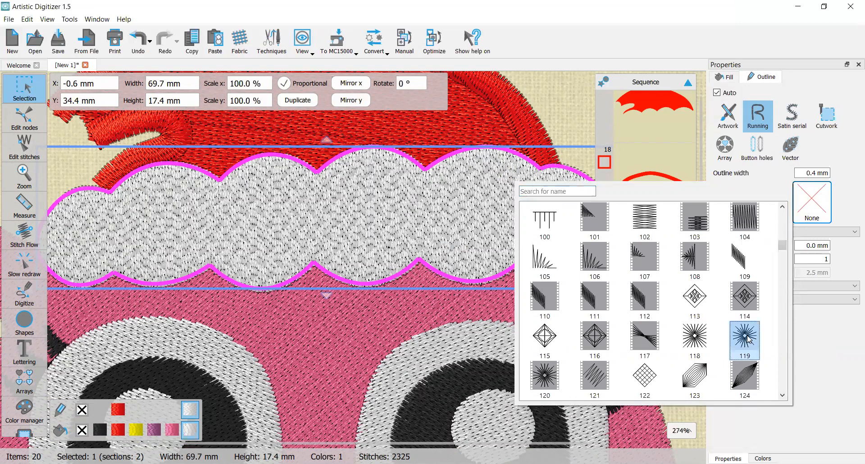
pyautogui.click(747, 341)
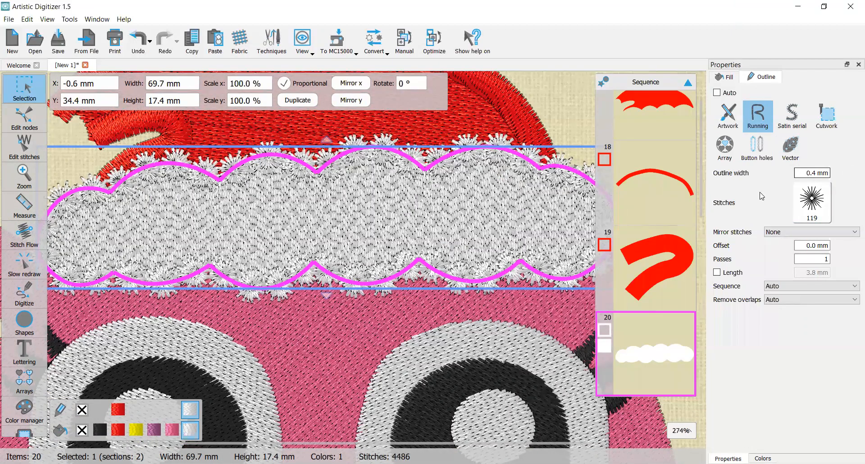
# Step: Set the brim's outline width to 7.0 mm, enable its stitch length at 7.0 mm, and deselect the brim
pyautogui.write('7')
pyautogui.press('Return')
pyautogui.click(717, 272)
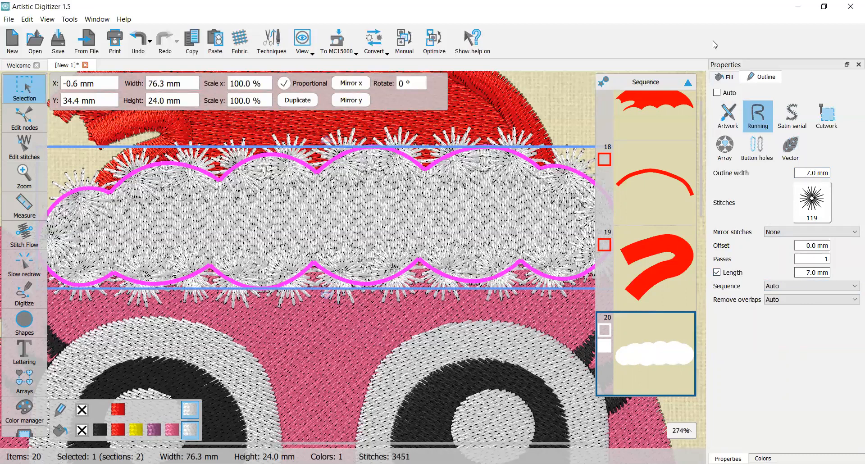
pyautogui.press('Escape')
# Step: Examine the brim's starburst edge from close up and farther out, and review its fill properties
pyautogui.scroll(-3, 556, 191)
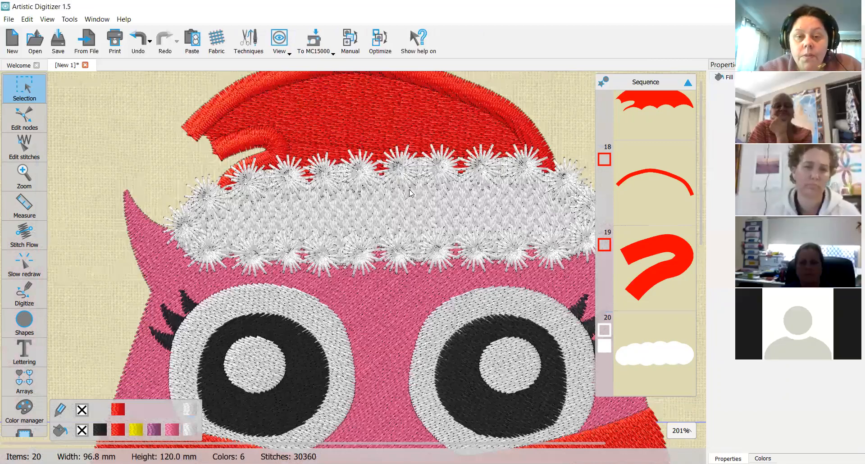
pyautogui.scroll(-2, 411, 193)
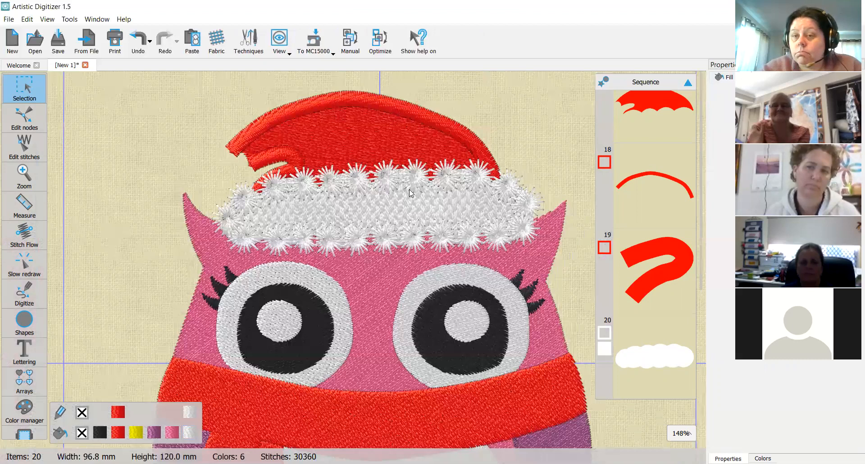
pyautogui.scroll(3, 410, 193)
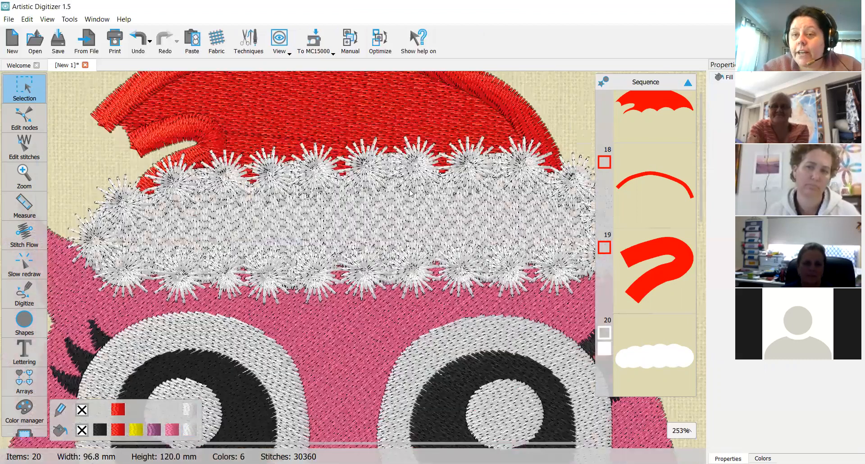
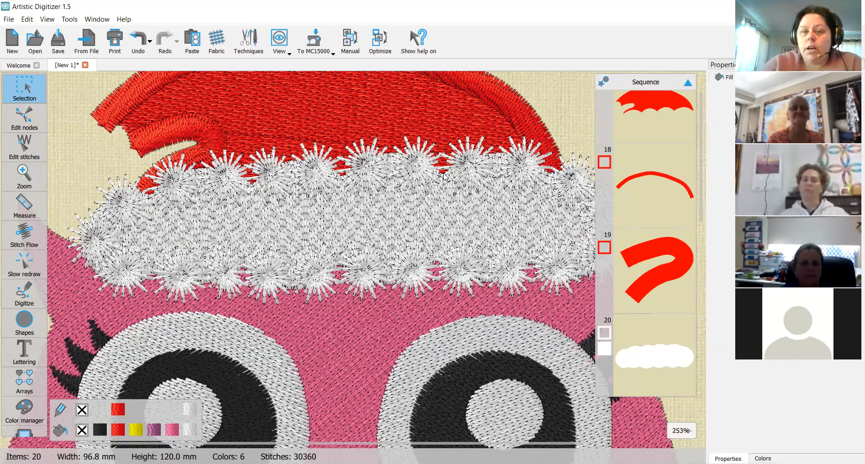
pyautogui.scroll(-2, 443, 176)
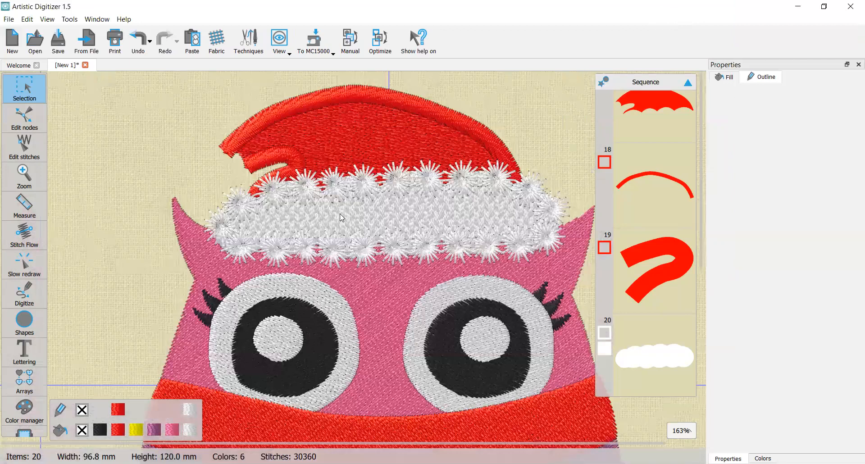
pyautogui.click(390, 207)
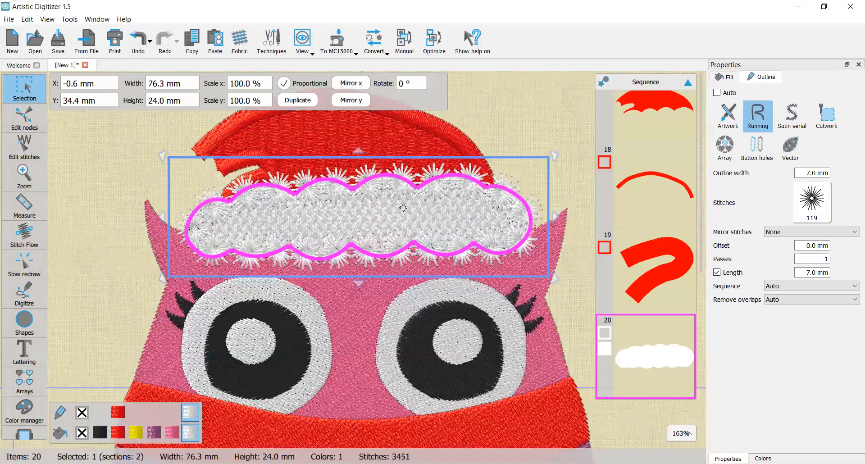
pyautogui.scroll(3, 400, 214)
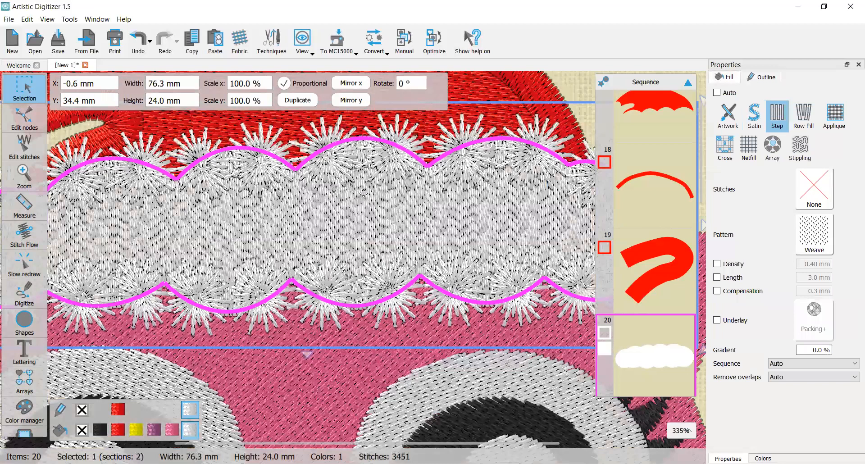
pyautogui.scroll(-4, 374, 206)
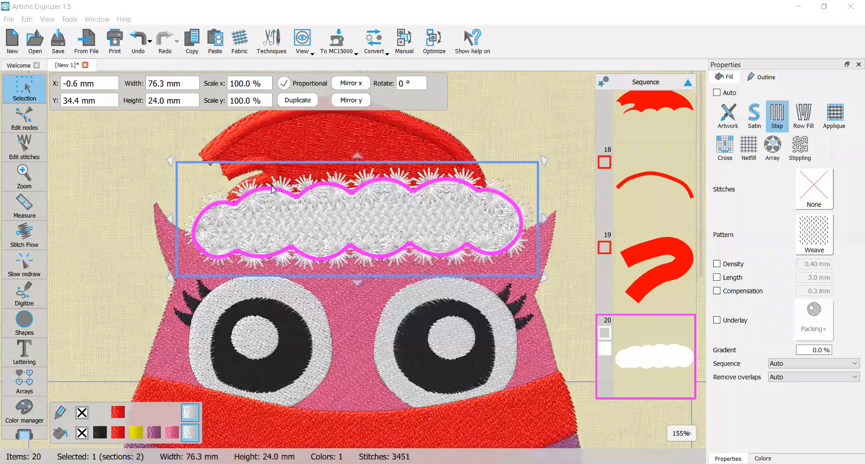
# Step: Draw an ellipse about 16.7 by 16.6 mm at the hat's tip as a pompom, with white fill and outline
pyautogui.click(22, 324)
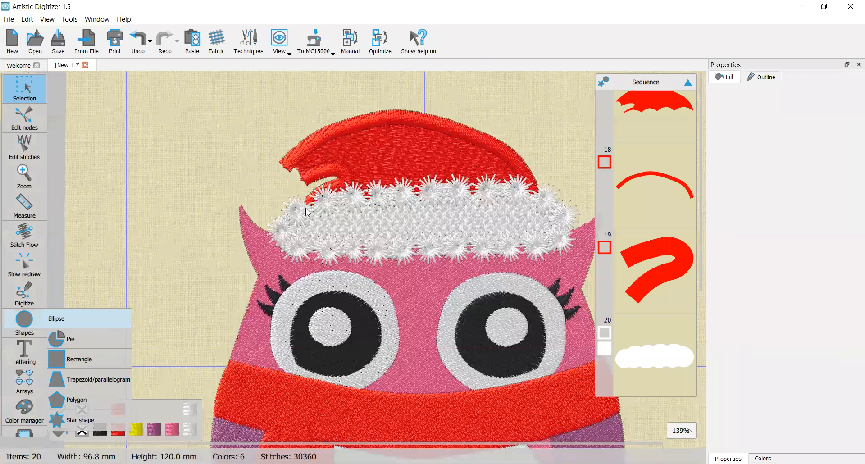
pyautogui.click(313, 228)
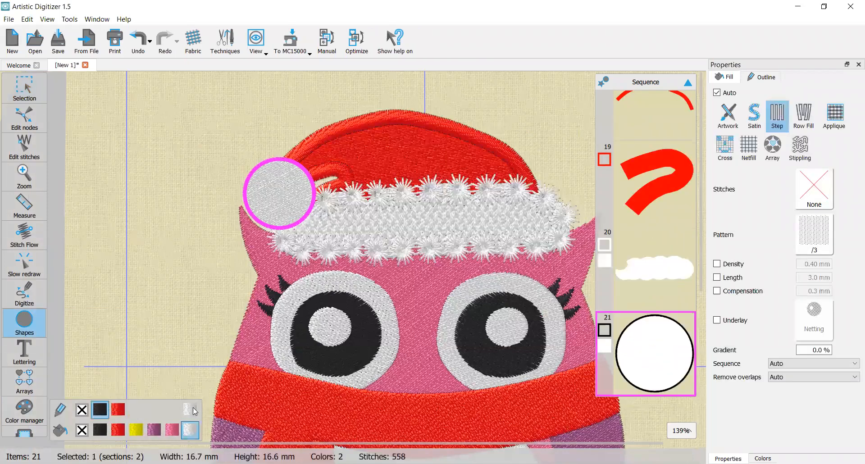
pyautogui.click(26, 84)
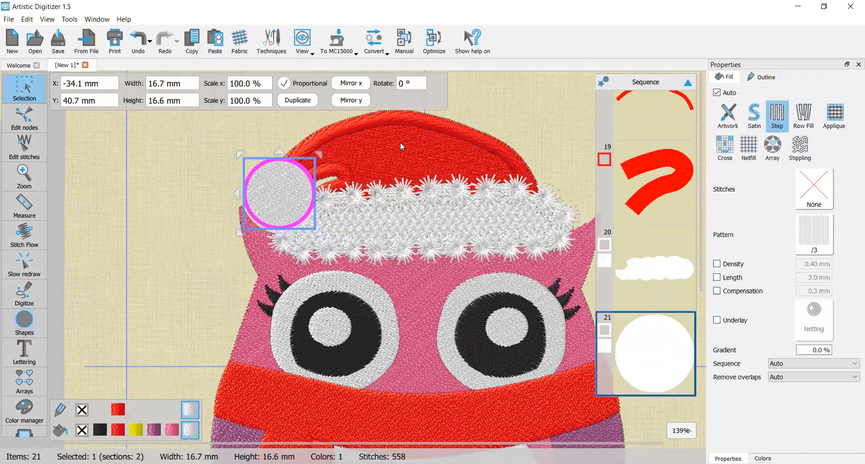
pyautogui.hscroll(1, 447, 158)
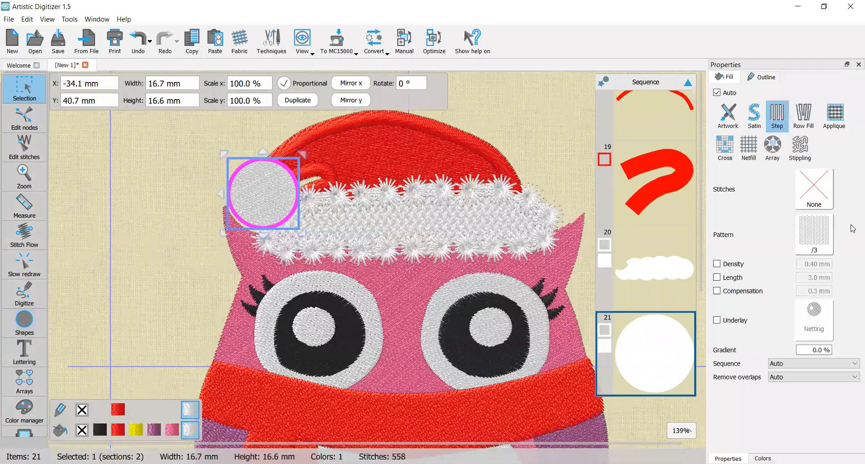
# Step: Apply the Weave pattern to the pompom's step fill and adjust its stitch direction
pyautogui.click(781, 122)
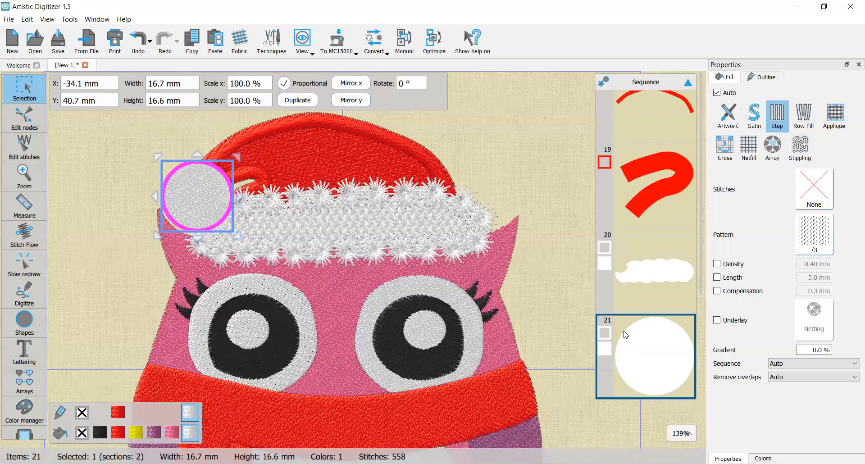
pyautogui.scroll(1, 203, 215)
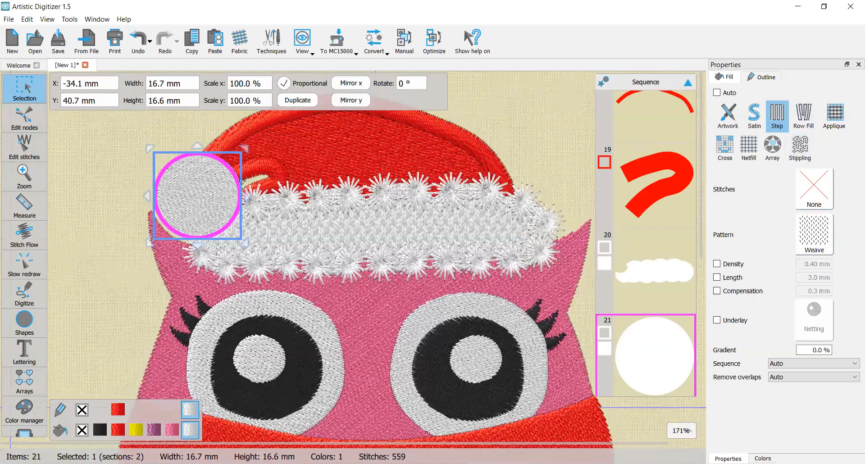
pyautogui.click(28, 236)
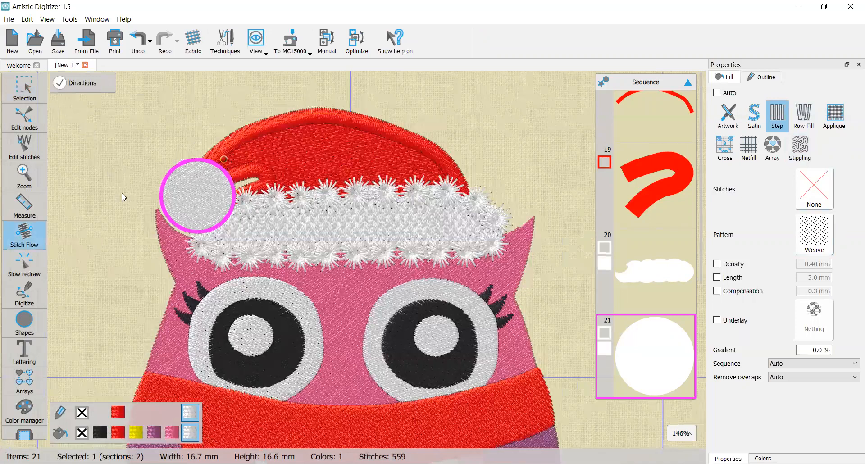
pyautogui.press('Escape')
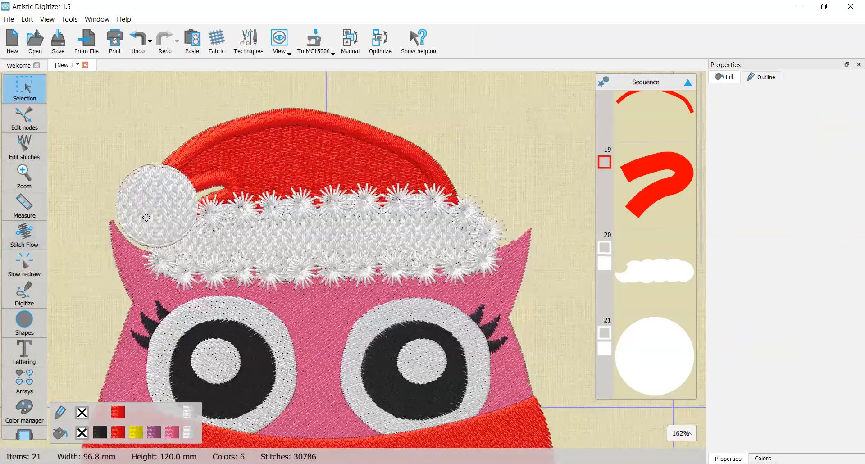
# Step: Apply running stitch pattern 119 to the pompom's outline
pyautogui.click(762, 79)
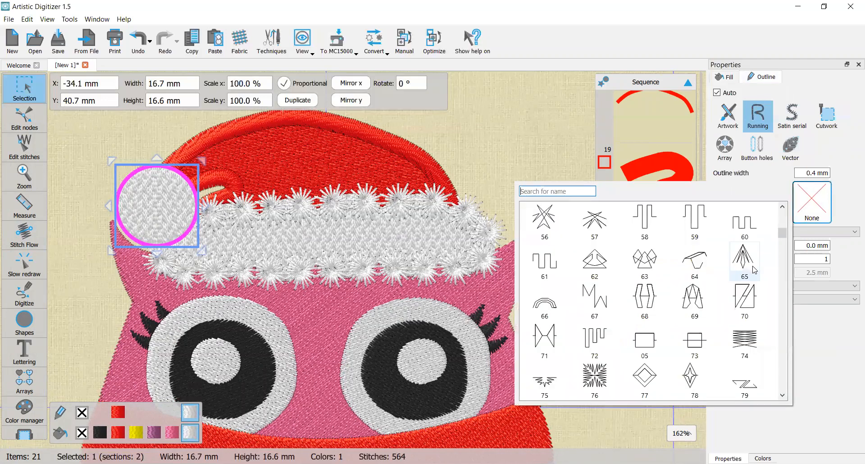
pyautogui.scroll(-15, 754, 269)
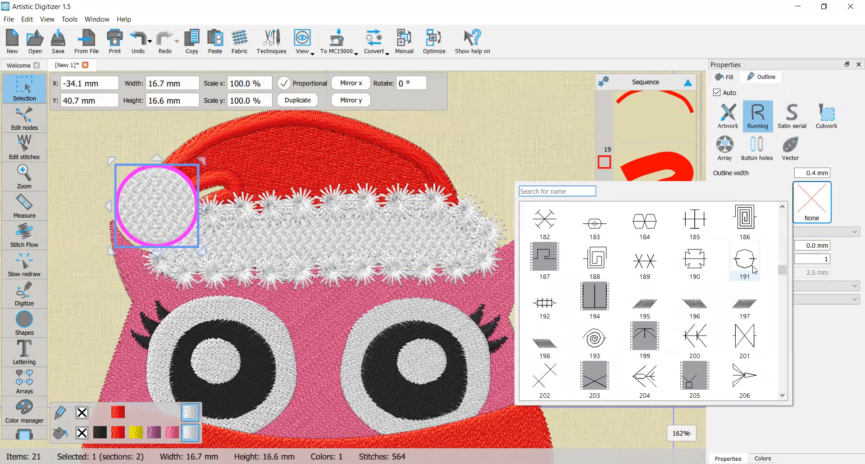
pyautogui.scroll(5, 754, 269)
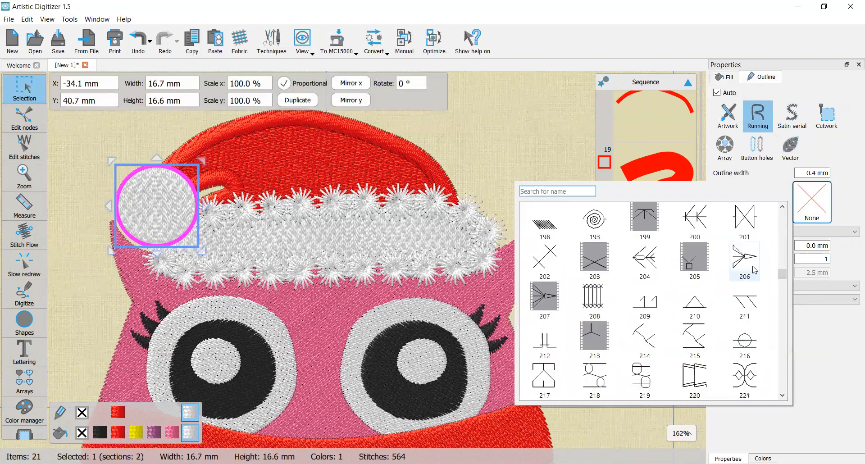
pyautogui.scroll(3, 753, 269)
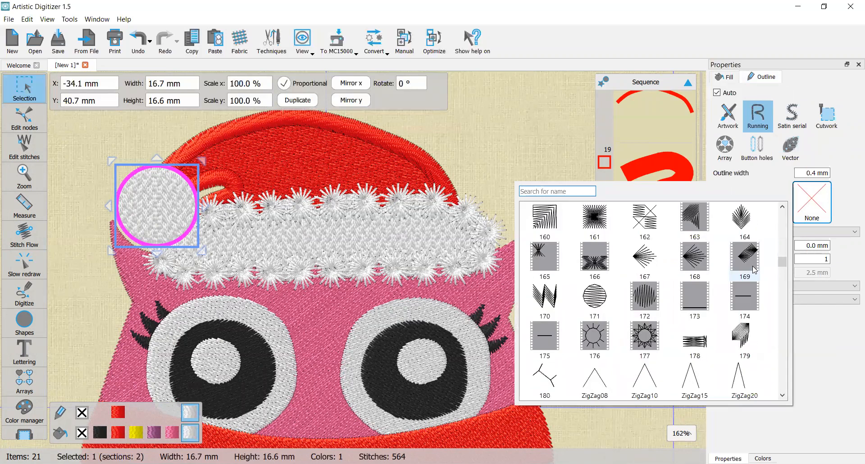
pyautogui.scroll(2, 754, 269)
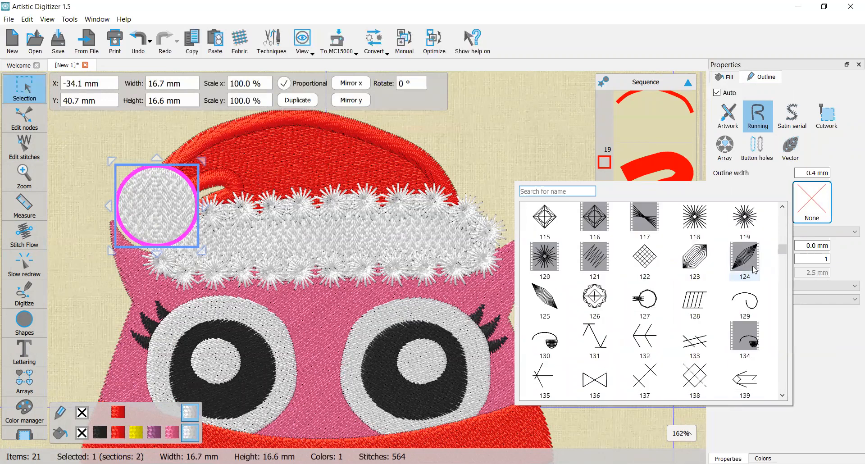
pyautogui.click(749, 224)
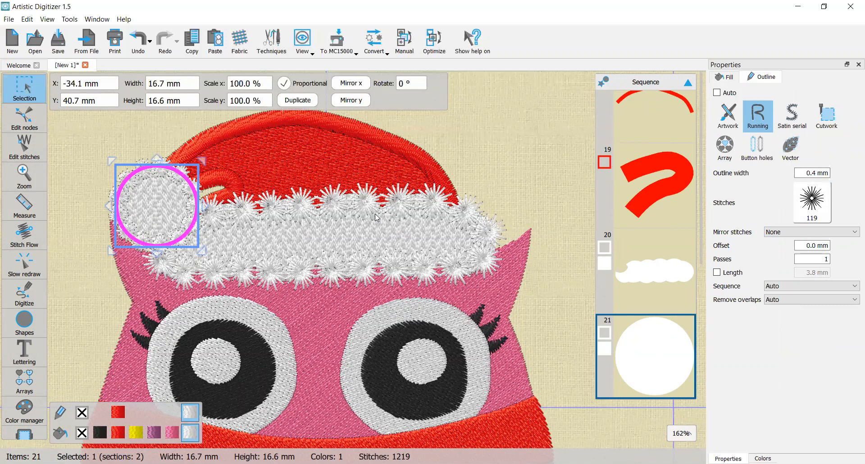
# Step: Set the pompom's outline width to 7.0 mm, deselect it, and view the whole owl
pyautogui.scroll(1, 171, 221)
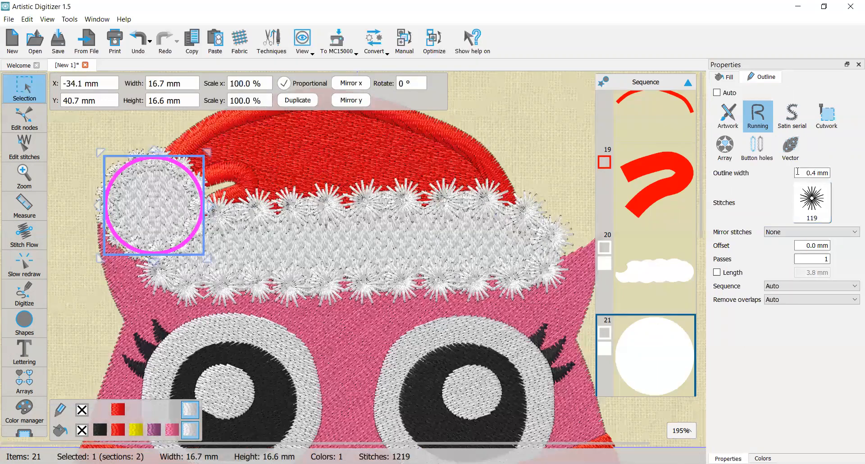
pyautogui.scroll(1, 175, 228)
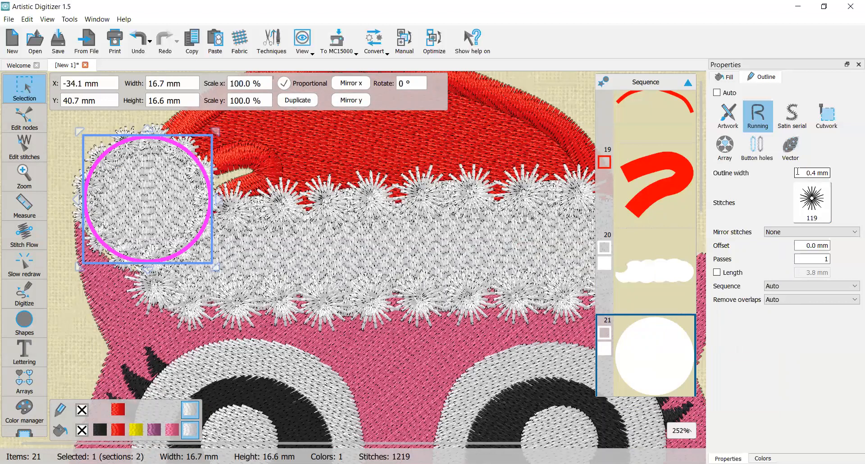
pyautogui.moveTo(797, 172); pyautogui.dragTo(835, 170)
pyautogui.write('7')
pyautogui.press('Return')
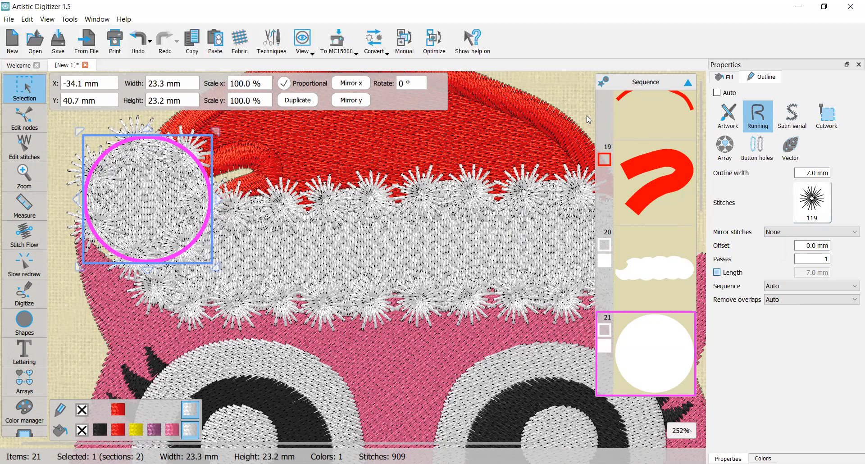
pyautogui.press('Escape')
pyautogui.scroll(-2, 484, 147)
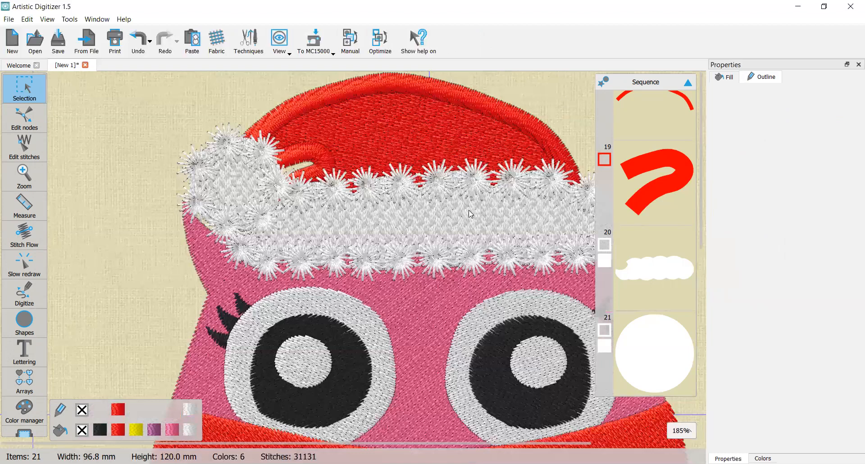
pyautogui.scroll(-3, 471, 214)
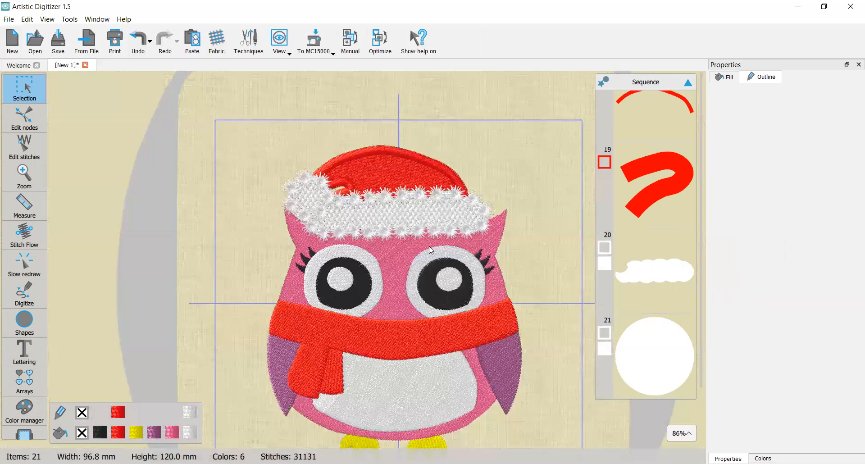
pyautogui.scroll(-1, 405, 229)
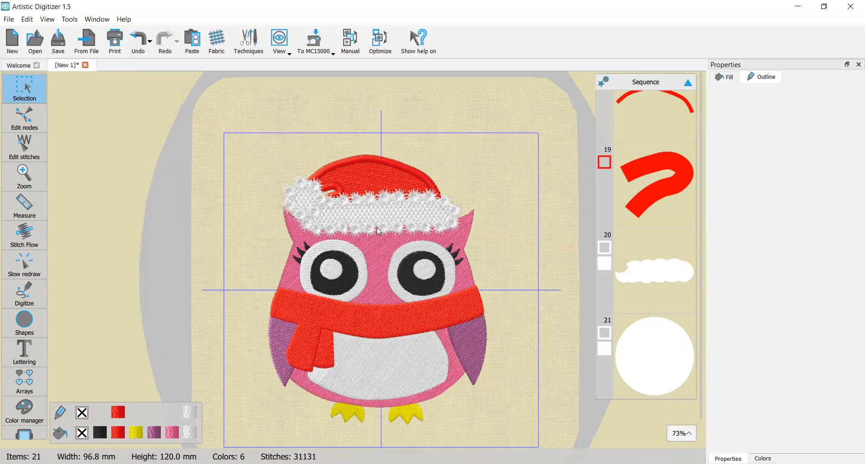
# Step: Digitize the beak between the eyes as a closed four-node outline shape about 6.2 by 9.3 mm, tracing the background image
pyautogui.scroll(3, 378, 231)
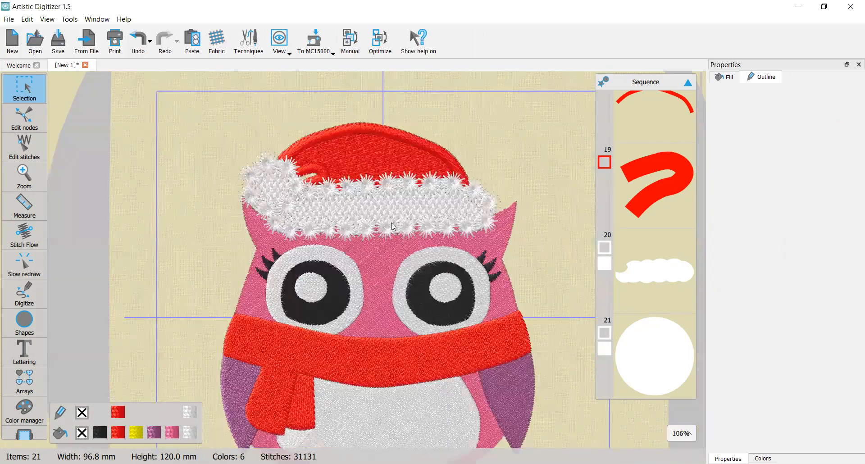
pyautogui.scroll(-1, 392, 278)
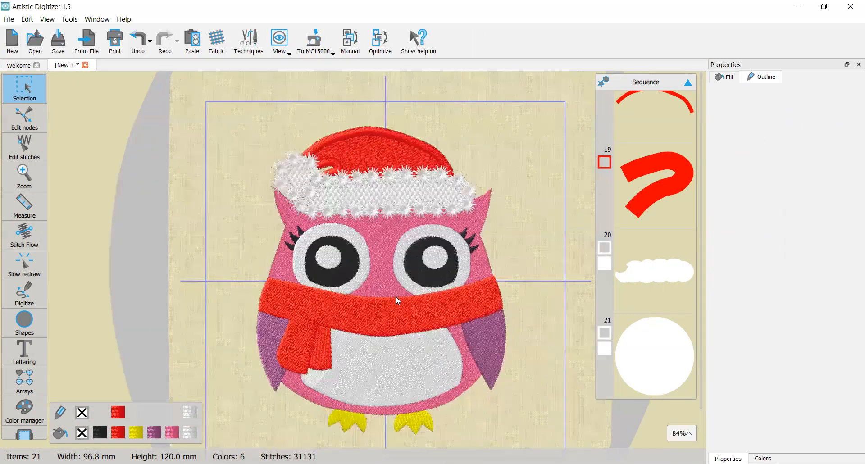
pyautogui.scroll(1, 396, 297)
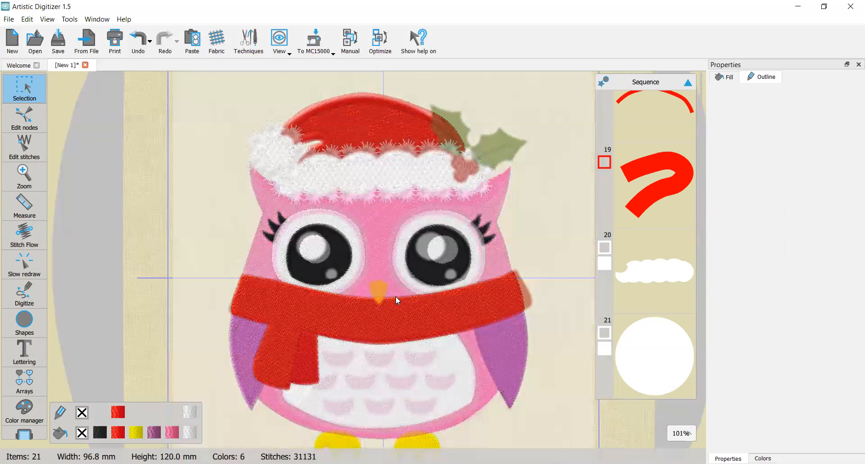
pyautogui.scroll(2, 397, 299)
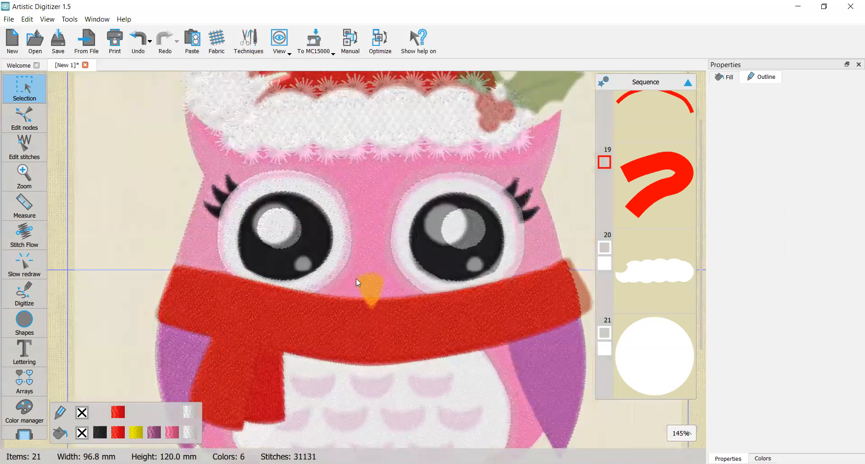
pyautogui.scroll(3, 356, 279)
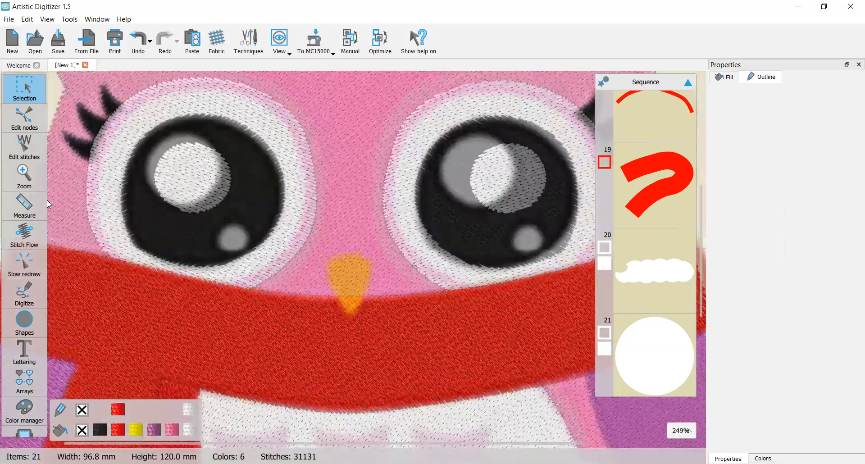
pyautogui.click(24, 233)
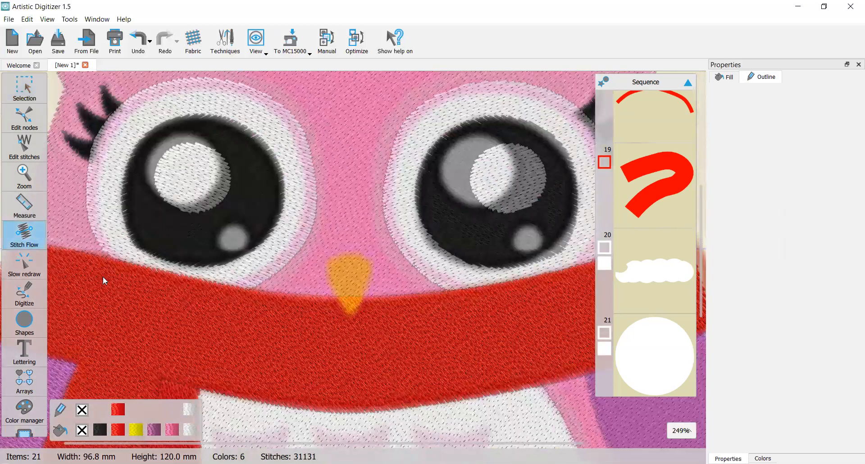
pyautogui.click(31, 285)
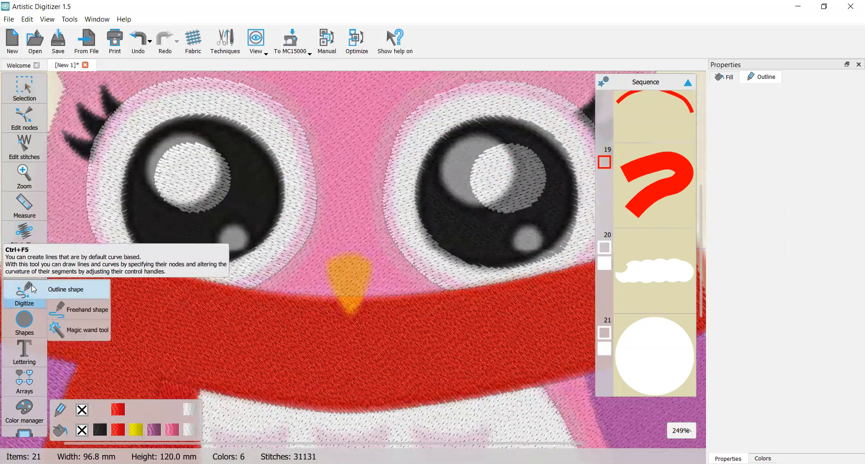
pyautogui.scroll(-1, 312, 300)
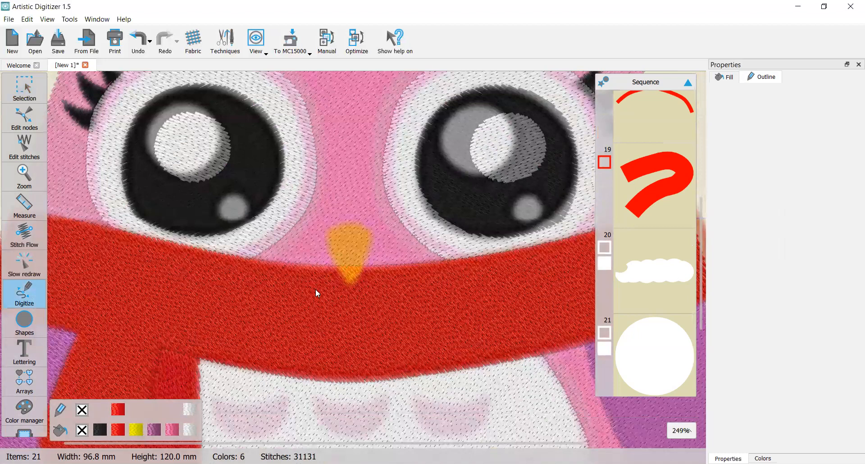
pyautogui.click(328, 227)
pyautogui.scroll(3, 348, 221)
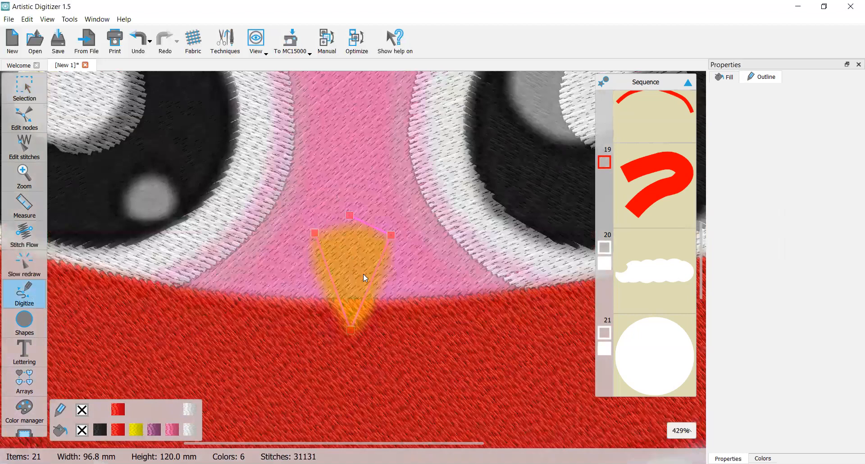
pyautogui.click(25, 89)
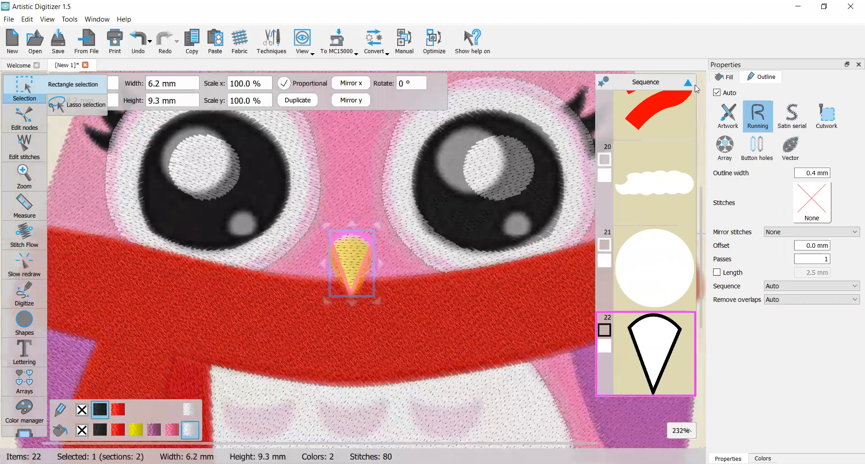
# Step: Set the beak's fill color to Janome 239 Sunflower
pyautogui.click(726, 77)
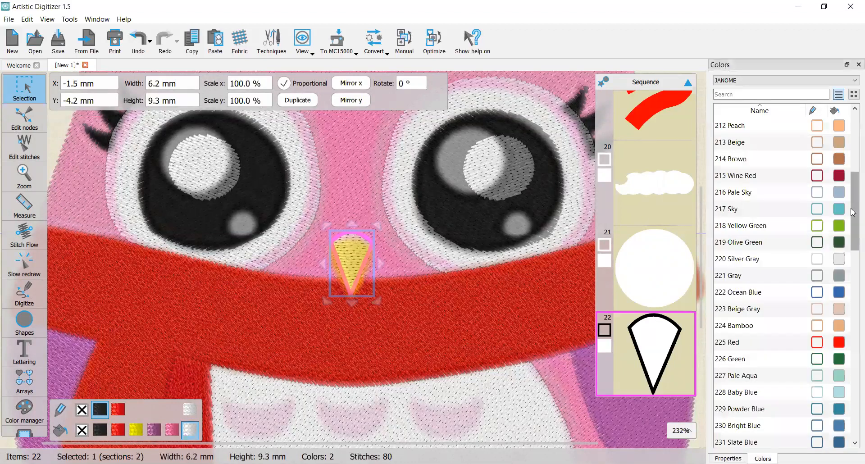
pyautogui.scroll(-4, 852, 265)
pyautogui.click(838, 359)
pyautogui.moveTo(25, 90)
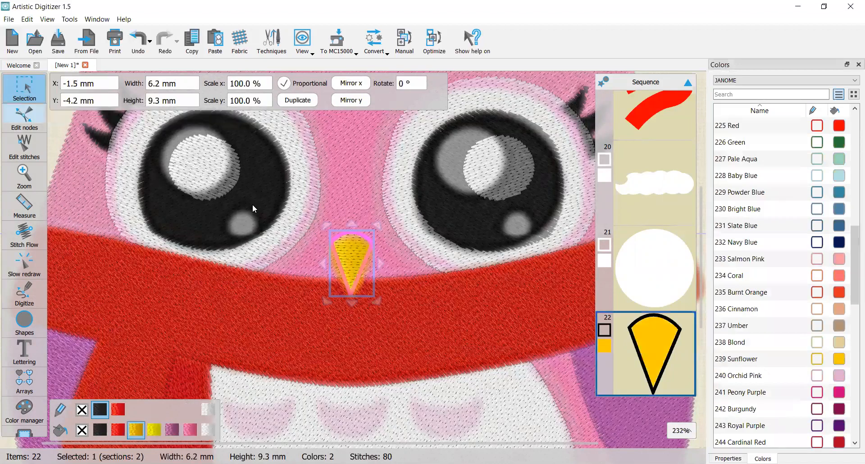
pyautogui.scroll(-2, 356, 226)
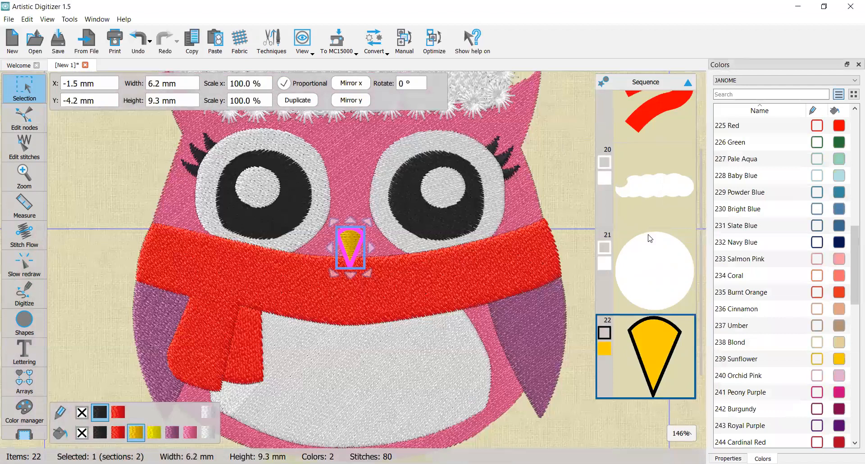
# Step: Remove the beak's outline, set its fill's Remove overlaps option to Never, and deselect it
pyautogui.scroll(6, 658, 242)
pyautogui.scroll(-5, 656, 238)
pyautogui.click(728, 459)
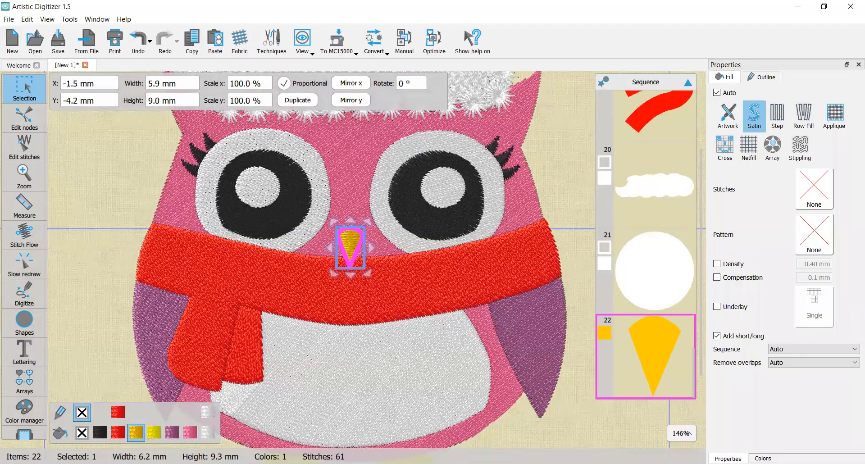
pyautogui.click(782, 371)
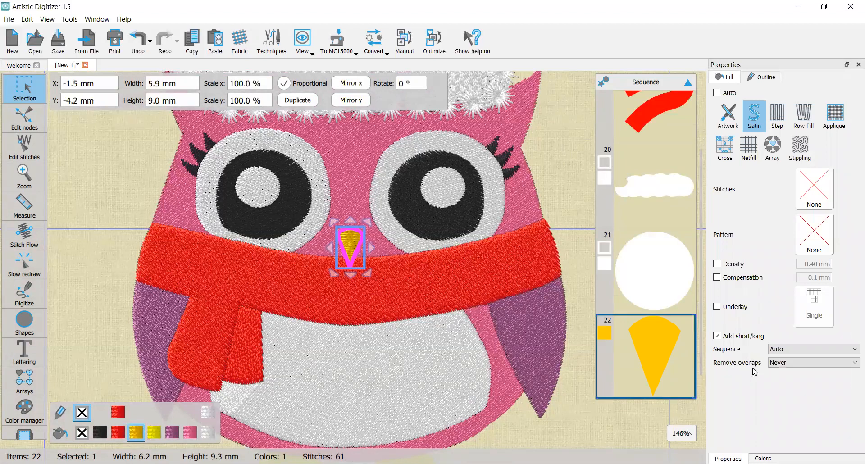
pyautogui.press('Escape')
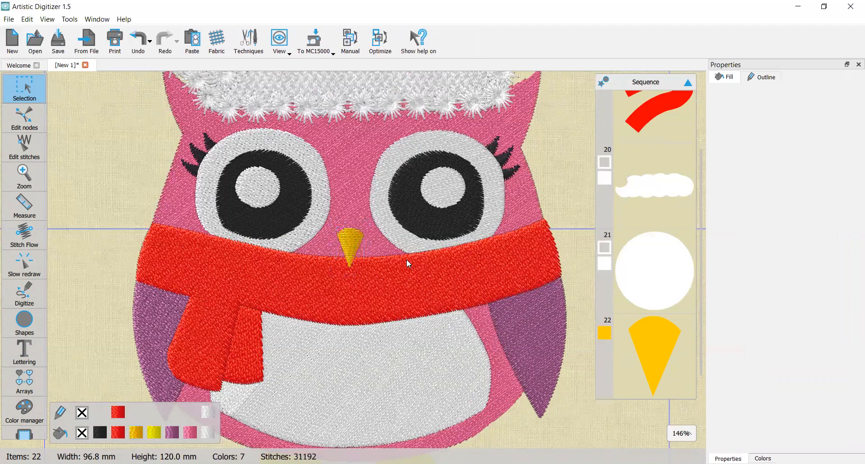
# Step: Run the Slow redraw simulation at 2000 rpm, skip ahead into the pink body, and stop to examine the stitching around the scarf tails
pyautogui.scroll(2, 403, 260)
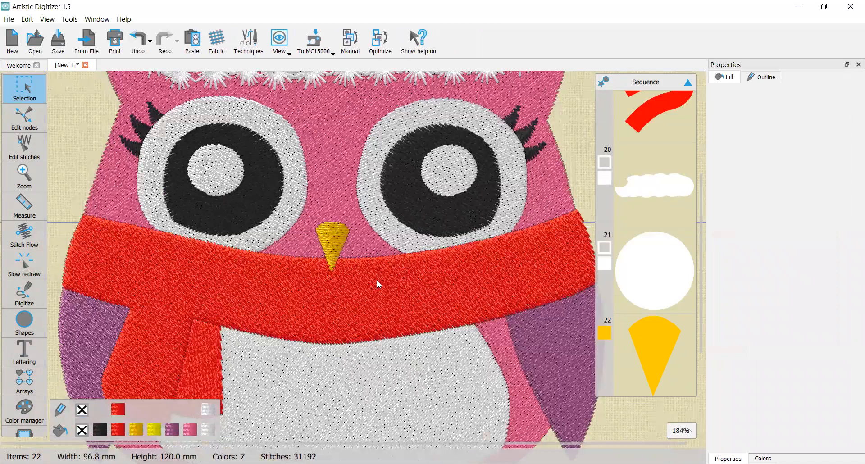
pyautogui.scroll(-4, 378, 281)
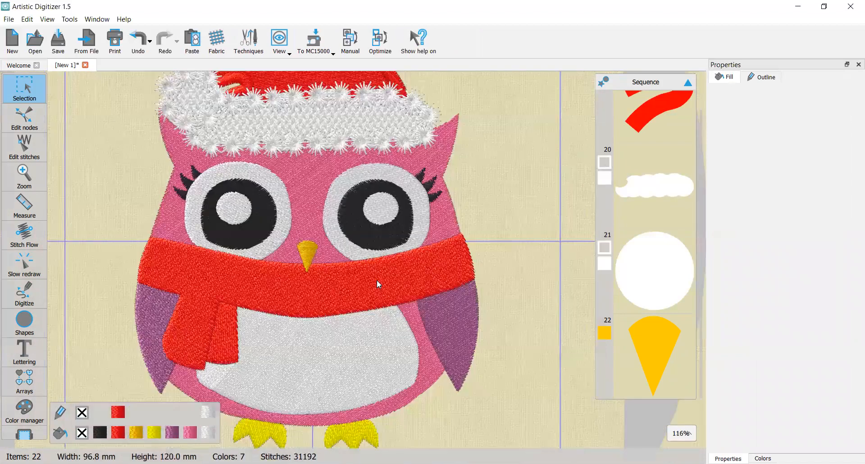
pyautogui.scroll(-1, 378, 281)
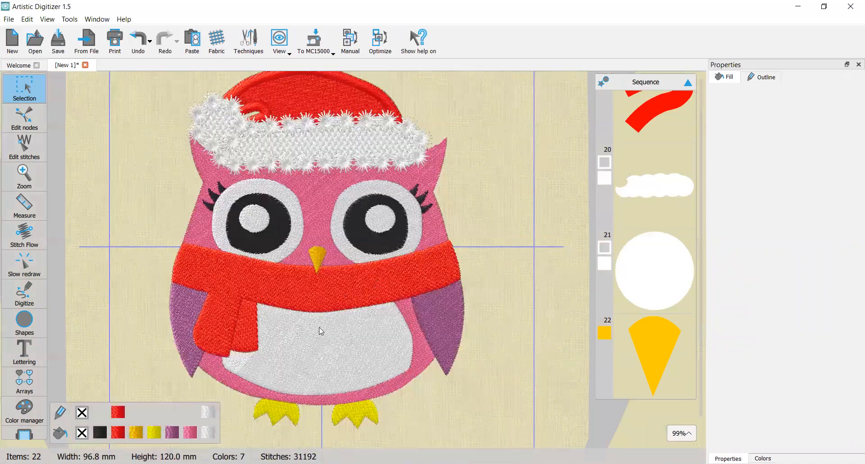
pyautogui.scroll(-2, 207, 307)
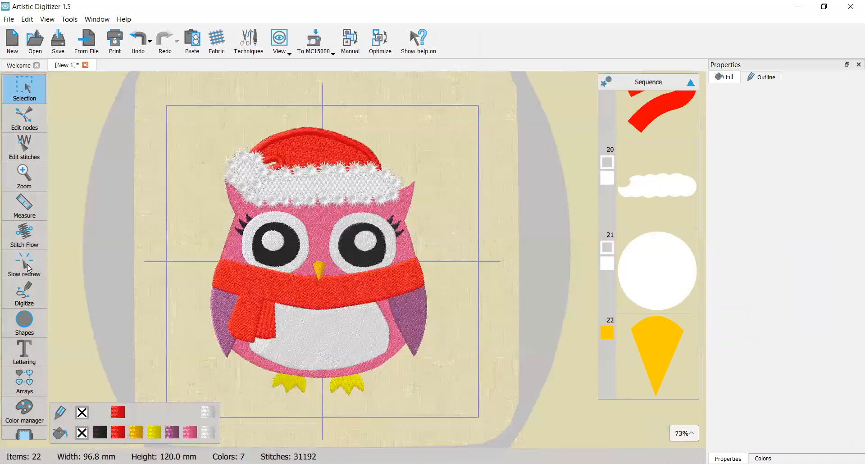
pyautogui.click(24, 266)
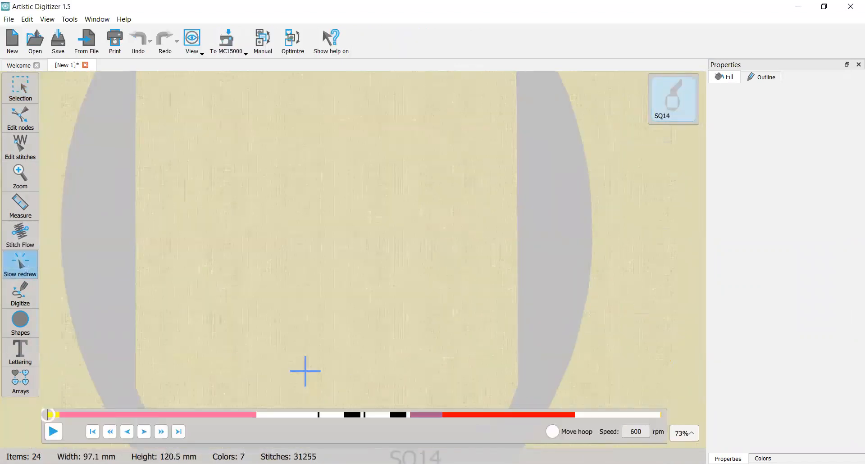
pyautogui.doubleClick(635, 431)
pyautogui.write('2000')
pyautogui.click(57, 433)
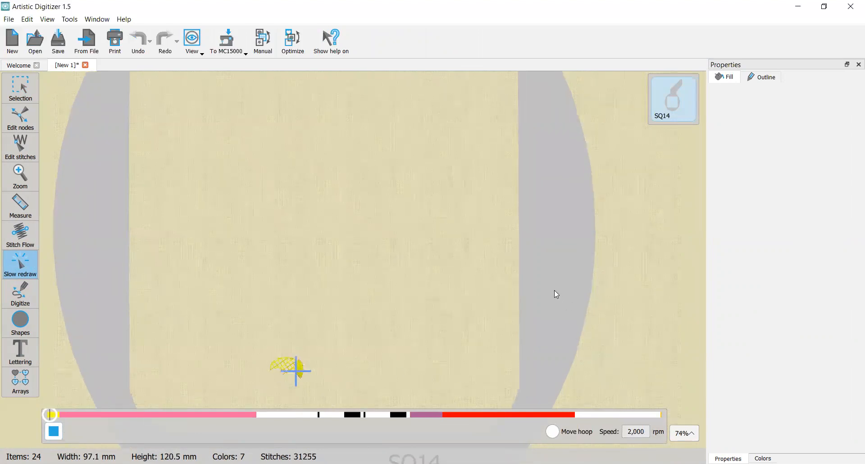
pyautogui.moveTo(55, 414); pyautogui.dragTo(86, 415)
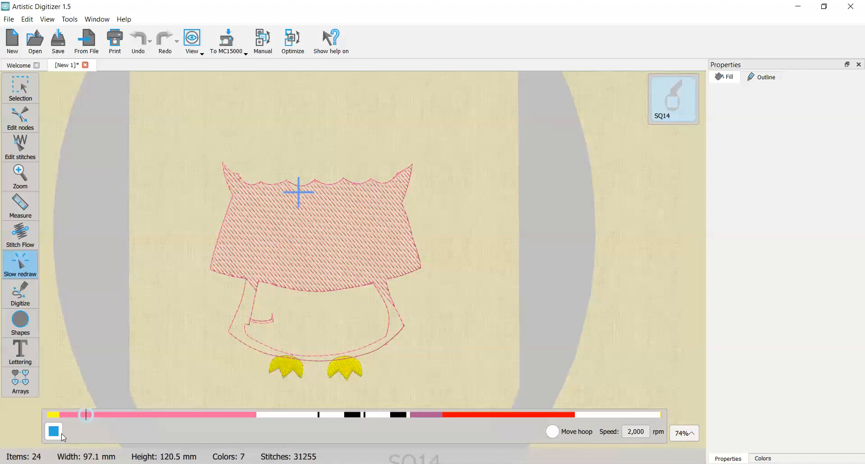
pyautogui.scroll(3, 274, 313)
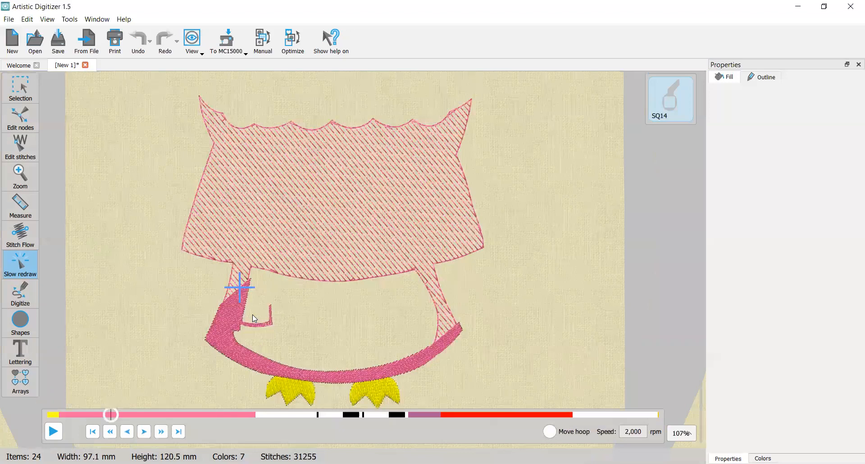
pyautogui.scroll(1, 255, 320)
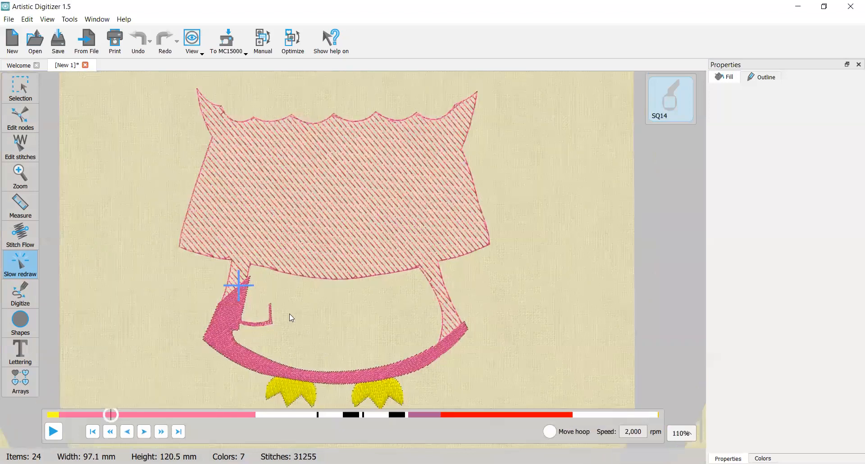
# Step: Leave the simulation, select the pink body in the sequence, and examine its cut-out edges around the scarf tails
pyautogui.click(20, 88)
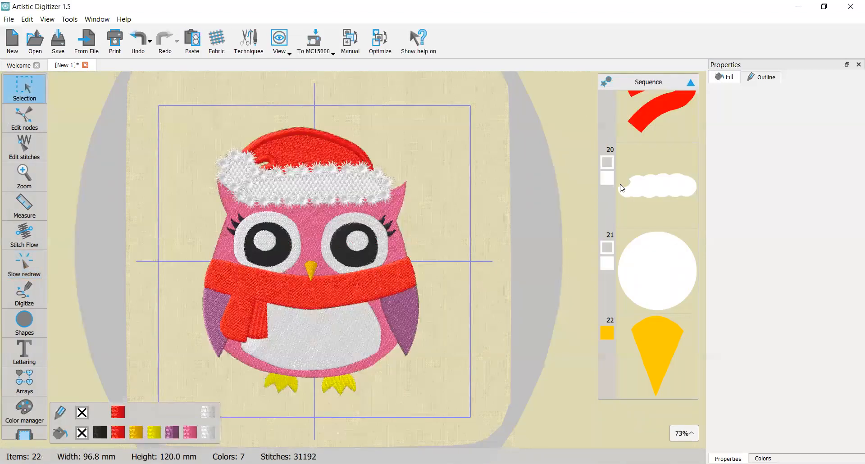
pyautogui.scroll(1, 643, 197)
pyautogui.scroll(4, 644, 203)
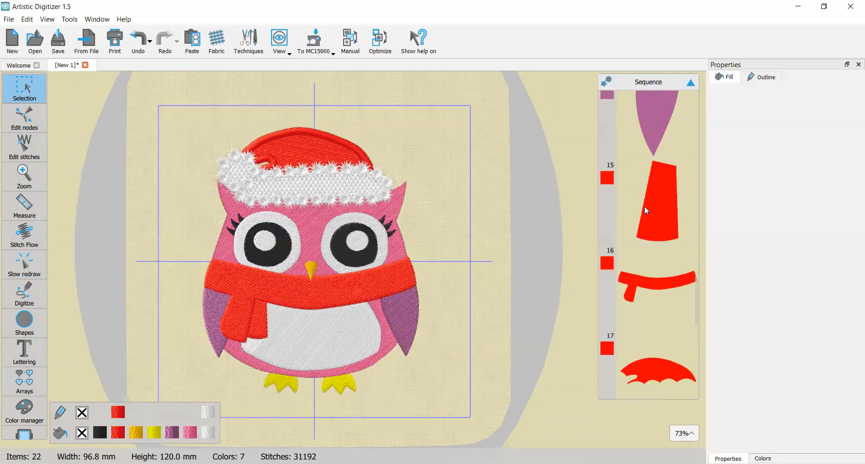
pyautogui.scroll(12, 646, 211)
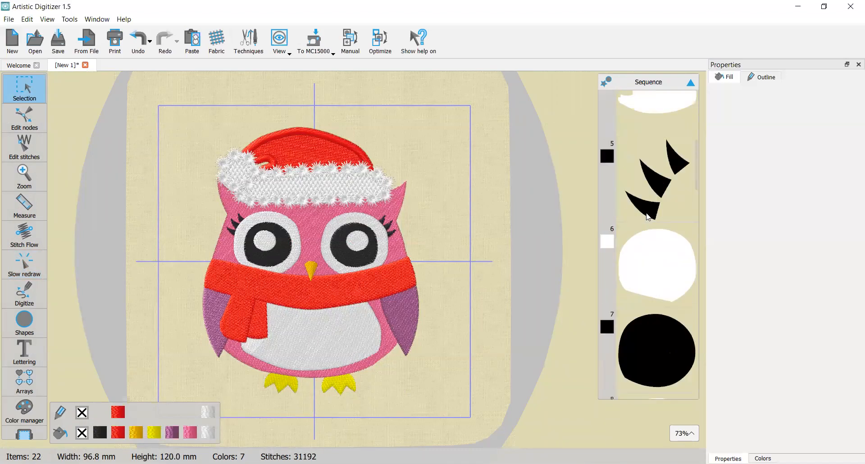
pyautogui.click(647, 215)
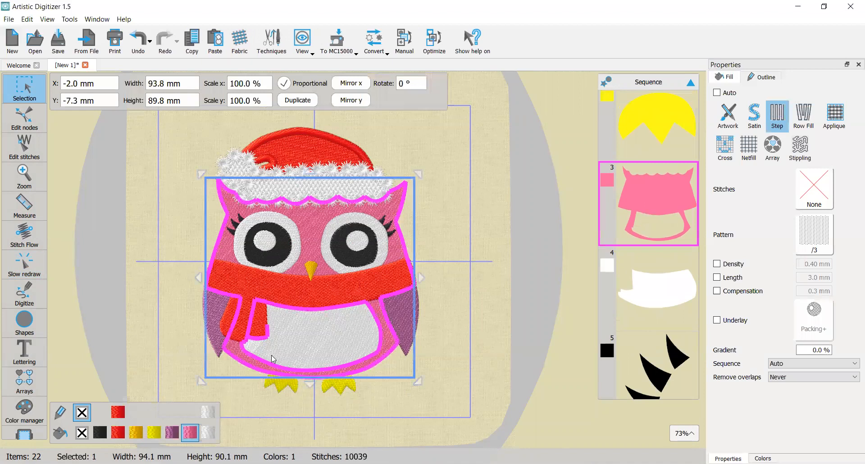
pyautogui.scroll(1, 266, 349)
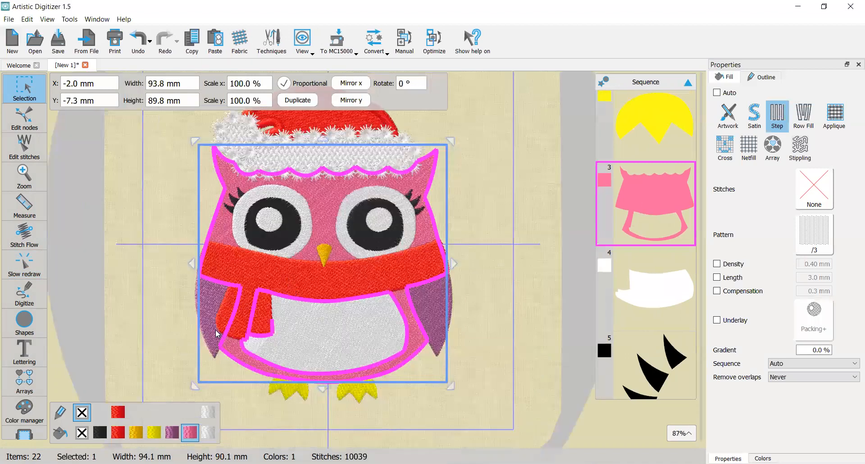
pyautogui.scroll(7, 266, 335)
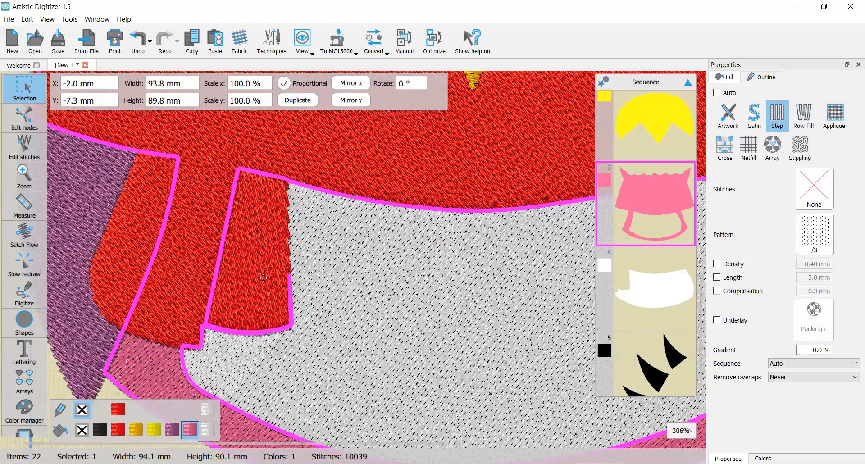
# Step: Edit the nodes of the scarf's short red tail over the white belly, enlarging it to about 9.8 by 18.0 mm
pyautogui.click(261, 304)
pyautogui.scroll(1, 262, 304)
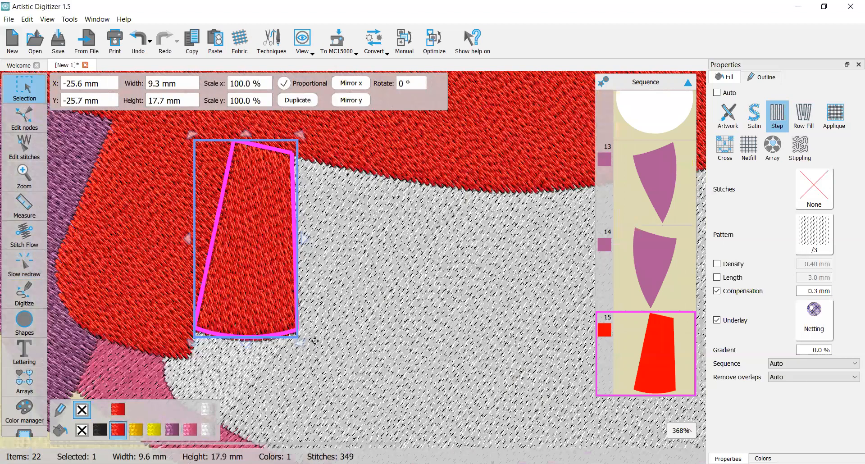
pyautogui.doubleClick(252, 349)
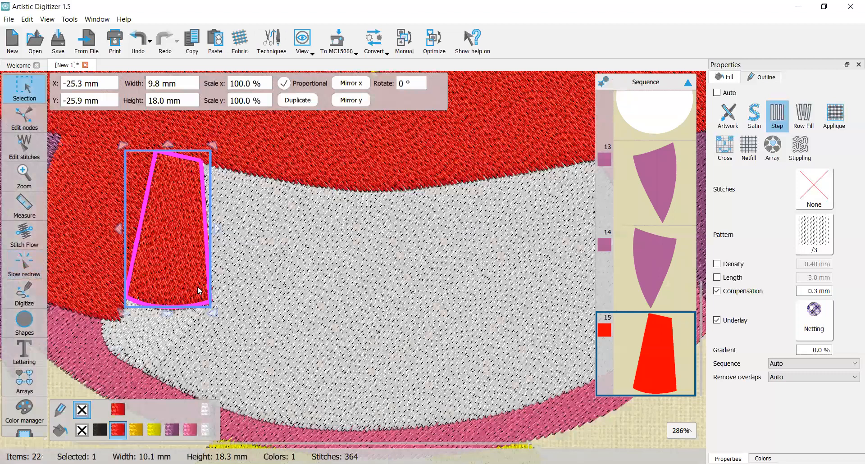
pyautogui.scroll(6, 111, 305)
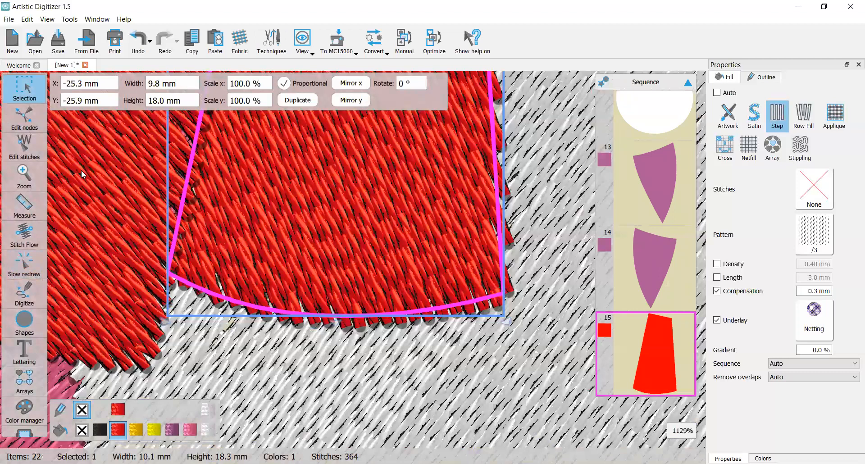
pyautogui.click(25, 116)
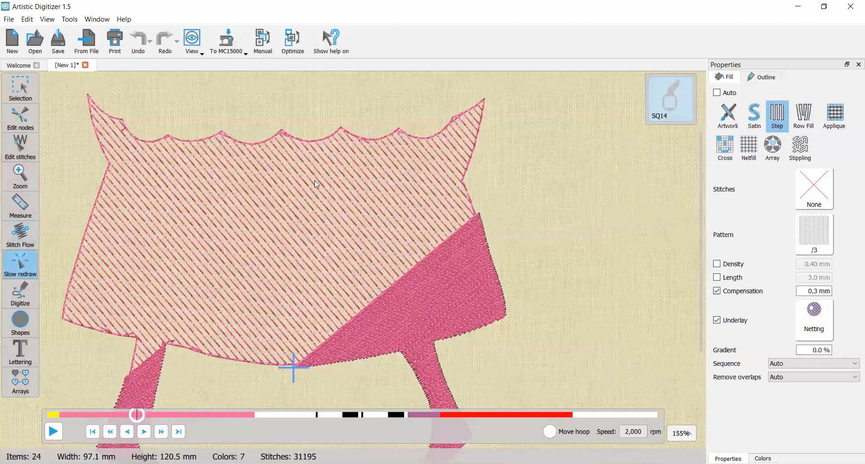
# Step: Continue the Slow redraw simulation, skipping ahead within the pink body, and stop it while the hat's white trim is stitching
pyautogui.scroll(-1, 219, 303)
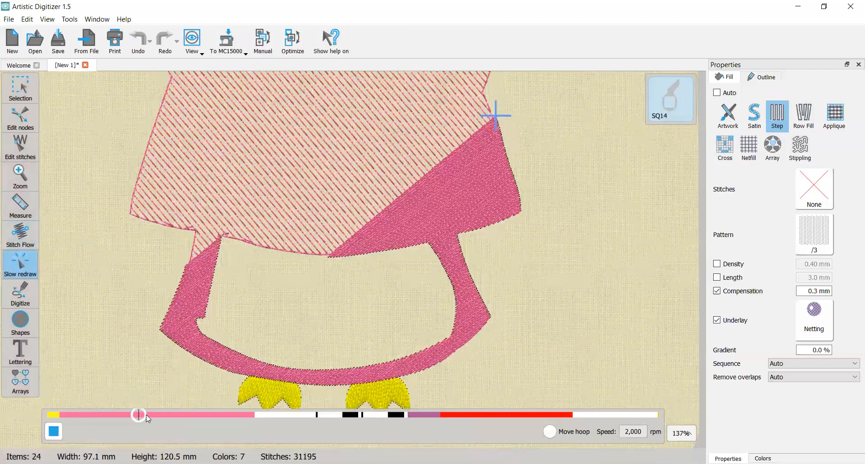
pyautogui.scroll(-2, 183, 421)
pyautogui.click(198, 416)
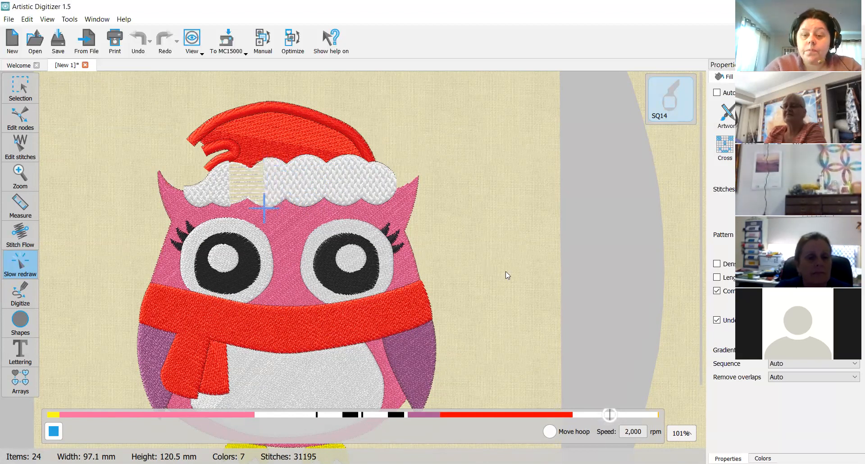
pyautogui.click(53, 434)
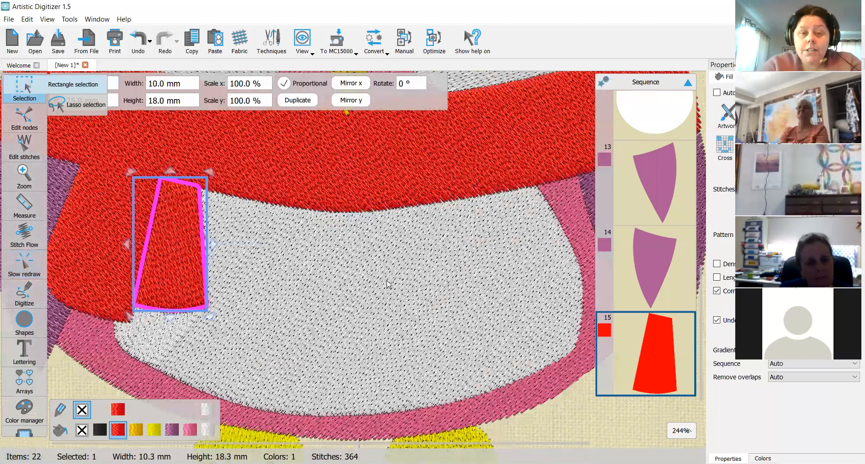
# Step: Deselect the scarf's short red tail and center the owl design to the hoop
pyautogui.press('Escape')
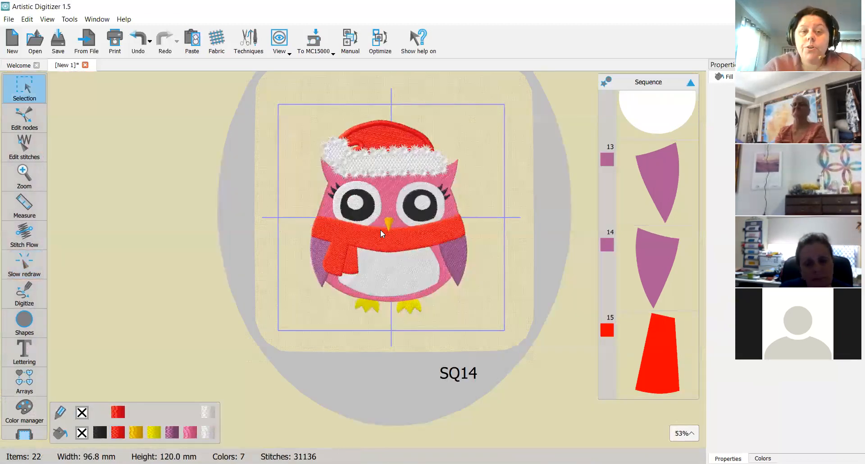
pyautogui.click(325, 53)
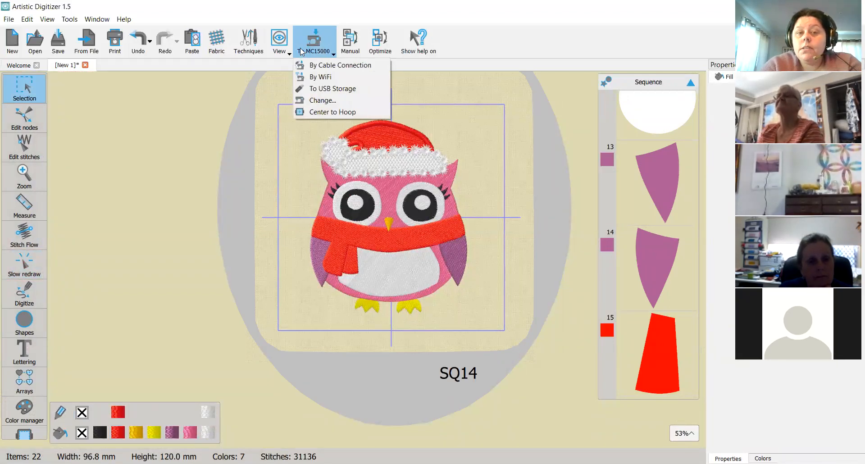
pyautogui.click(335, 111)
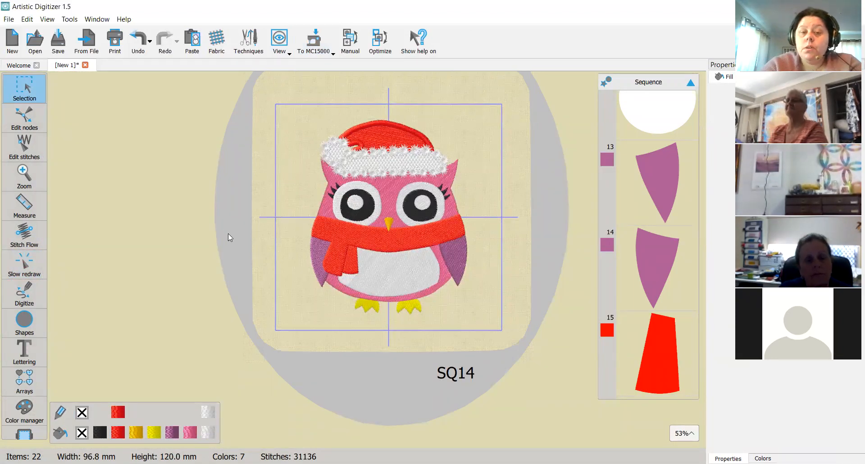
pyautogui.click(8, 19)
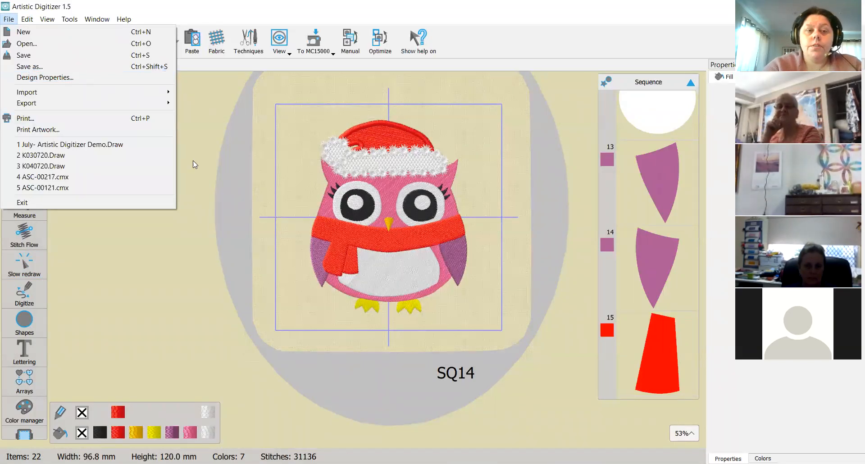
pyautogui.click(194, 221)
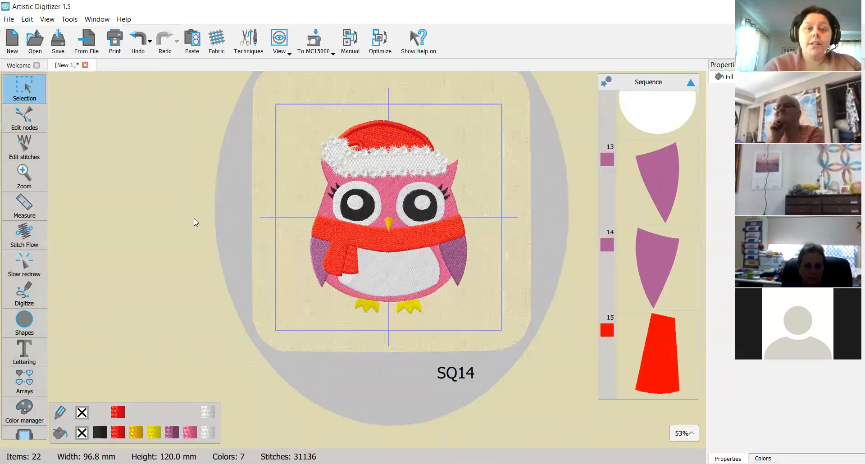
# Step: Dismiss the connected-disk prompt without browsing its embroidery files, and start an export to USB storage on drive F:
pyautogui.click(317, 40)
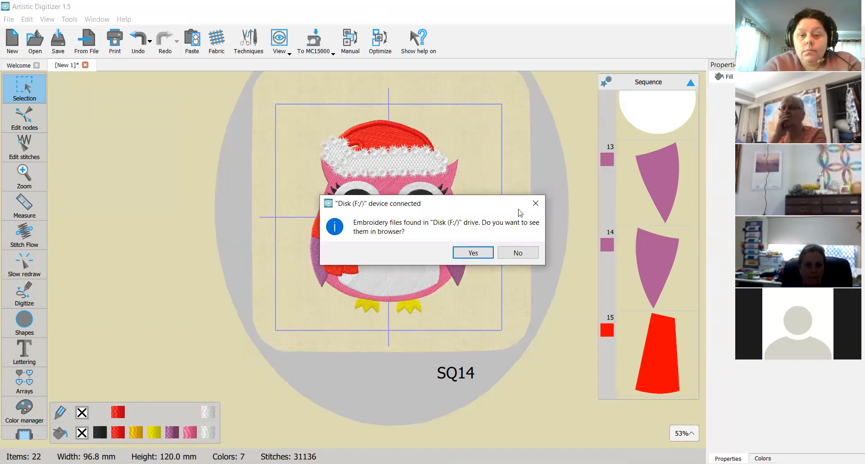
pyautogui.click(542, 204)
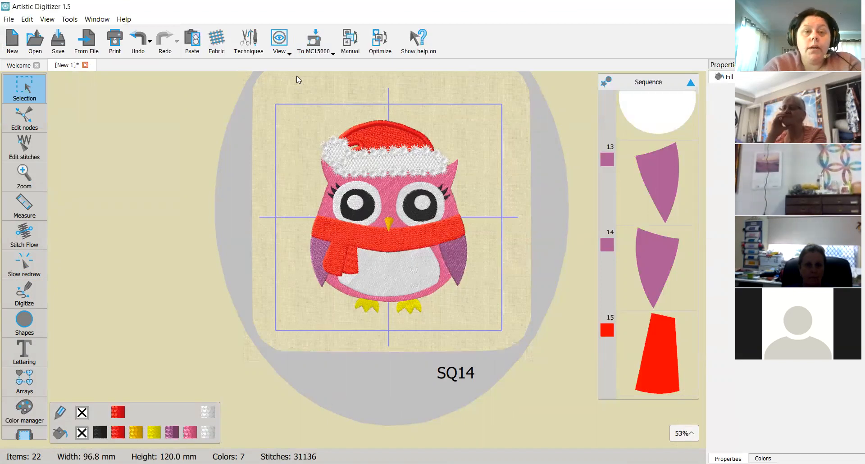
pyautogui.click(315, 48)
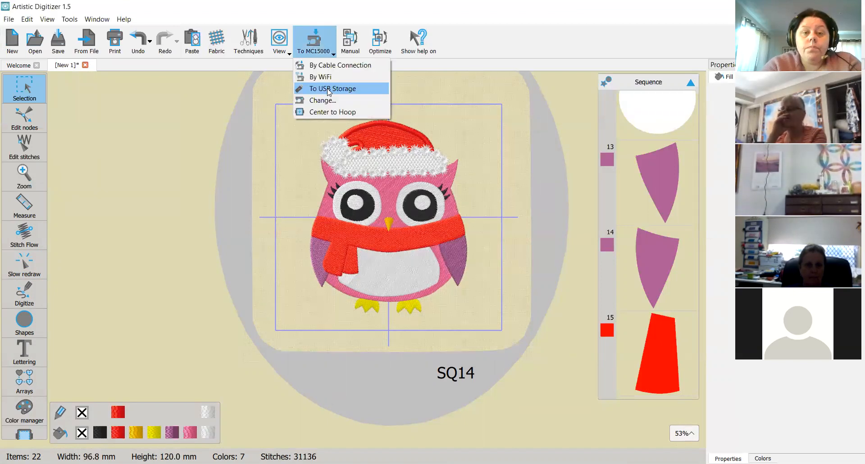
pyautogui.click(333, 88)
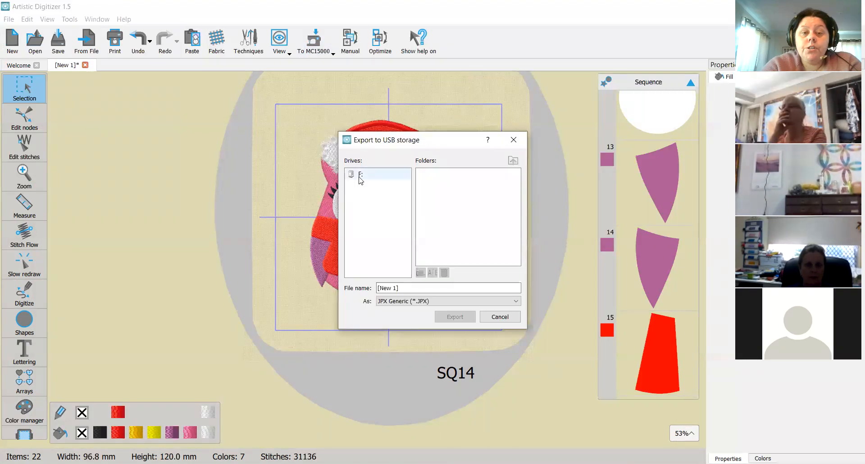
pyautogui.click(360, 176)
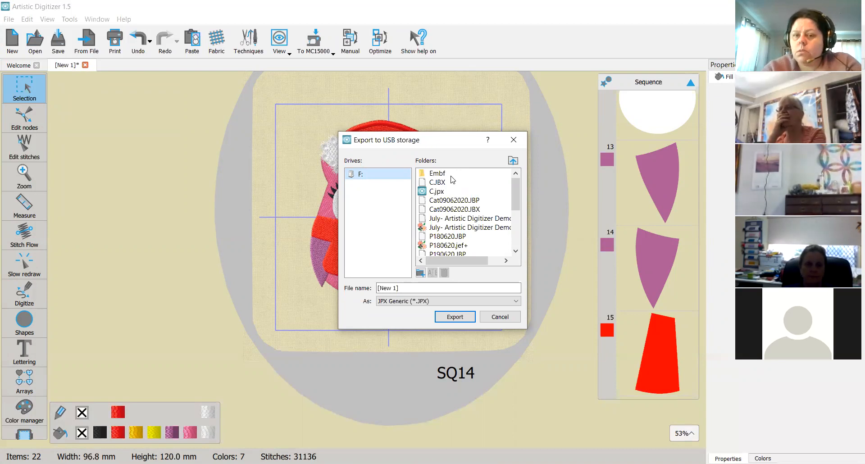
# Step: Clear the USB export's file name, set its format to JEF+ Generic (*.JEF+), and cancel the export
pyautogui.click(431, 288)
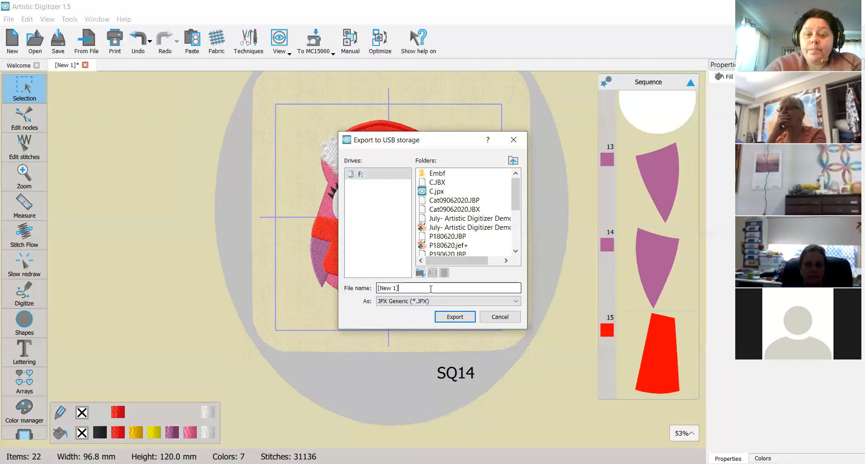
pyautogui.press('BackSpace')
pyautogui.press('BackSpace')
pyautogui.press('BackSpace')
pyautogui.press('BackSpace')
pyautogui.press('BackSpace')
pyautogui.press('BackSpace')
pyautogui.press('BackSpace')
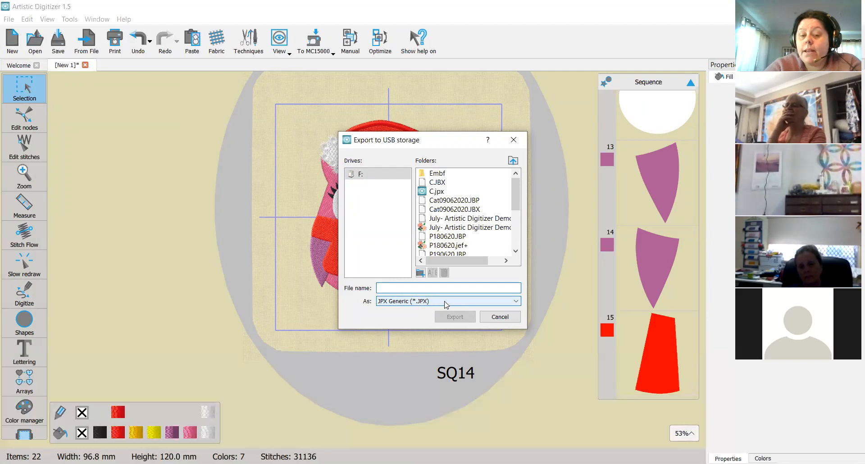
pyautogui.click(444, 301)
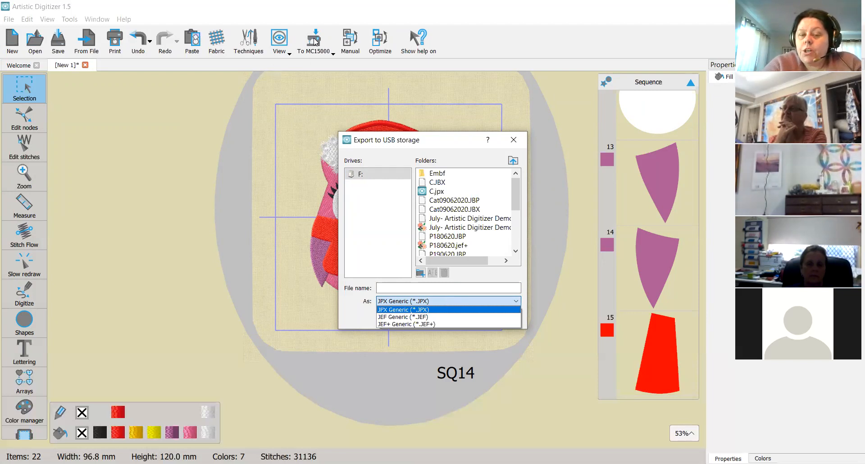
pyautogui.click(432, 324)
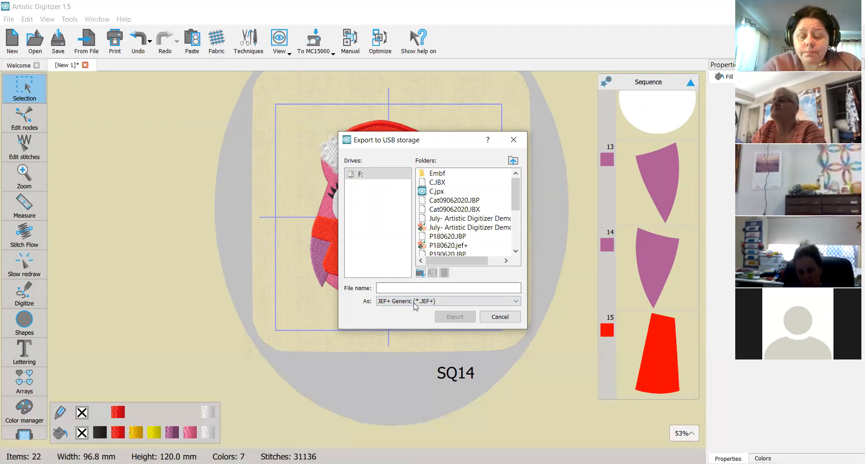
pyautogui.click(440, 303)
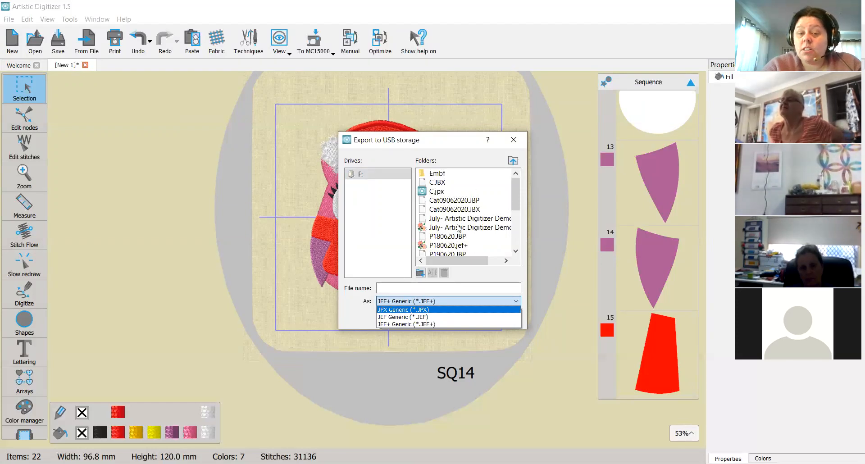
pyautogui.click(514, 139)
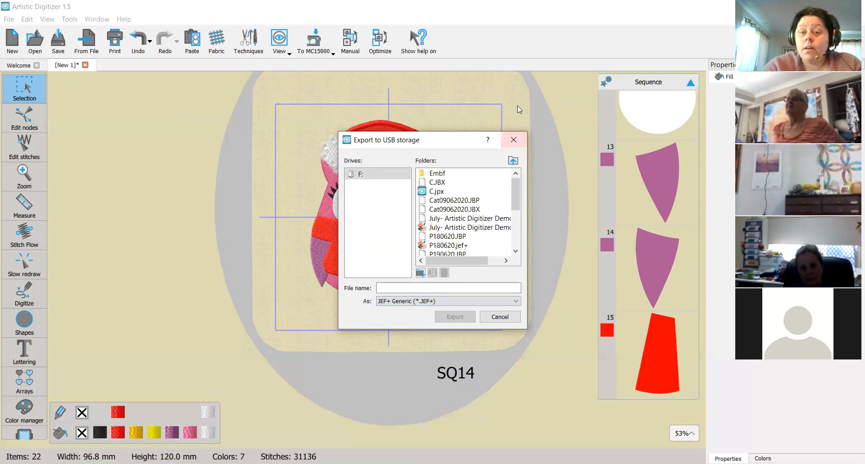
pyautogui.click(500, 317)
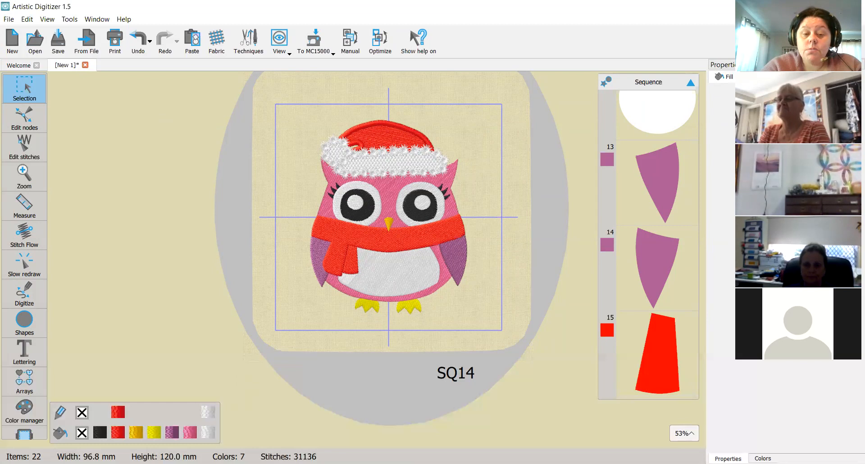
pyautogui.scroll(1, 388, 252)
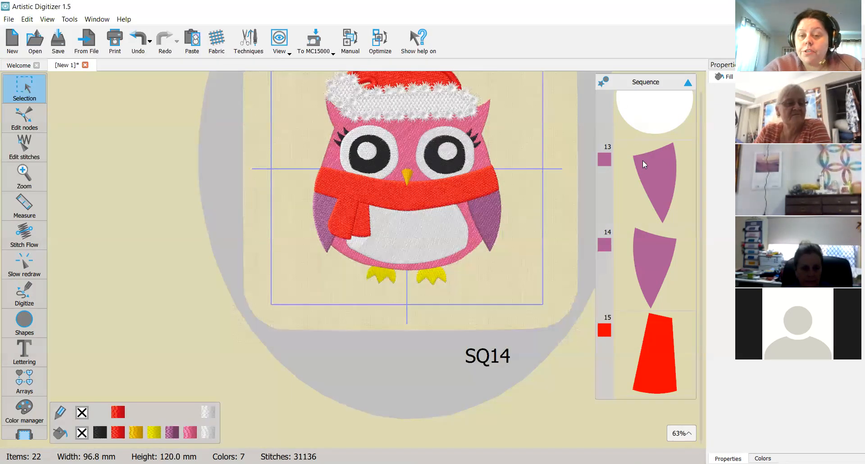
pyautogui.scroll(-1, 672, 109)
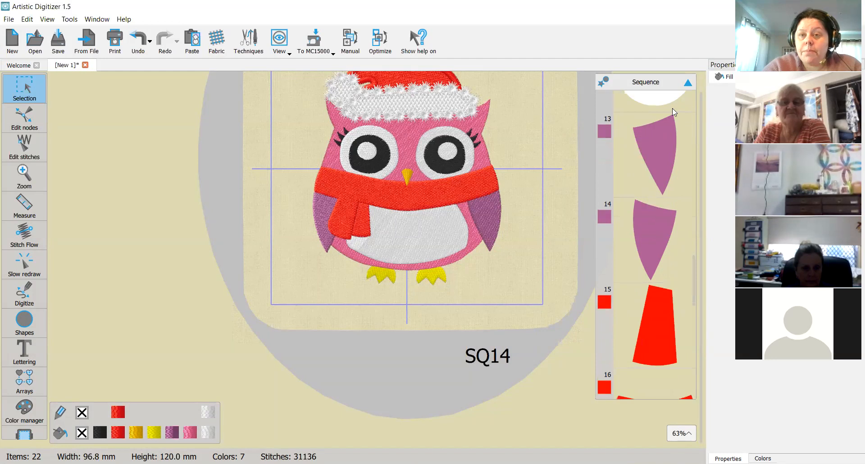
pyautogui.scroll(10, 672, 108)
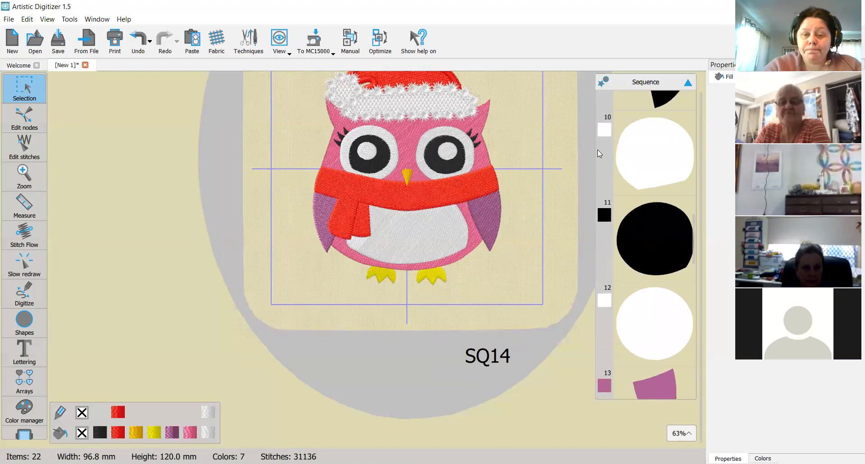
pyautogui.hscroll(2, 286, 291)
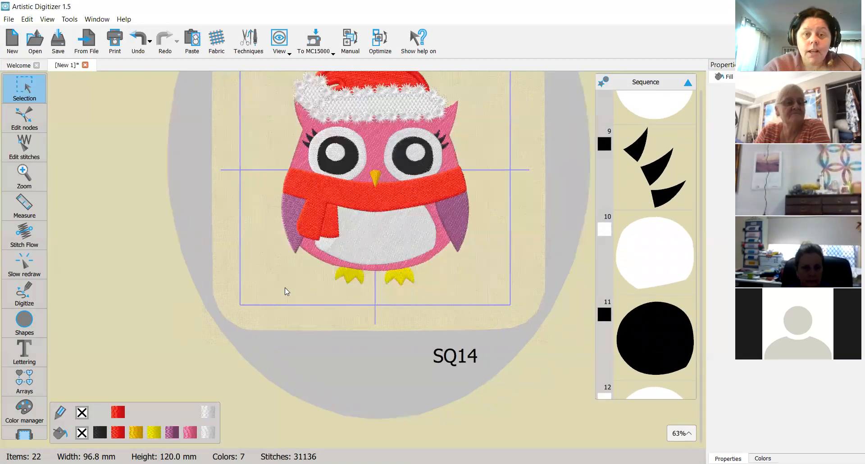
pyautogui.scroll(-1, 330, 219)
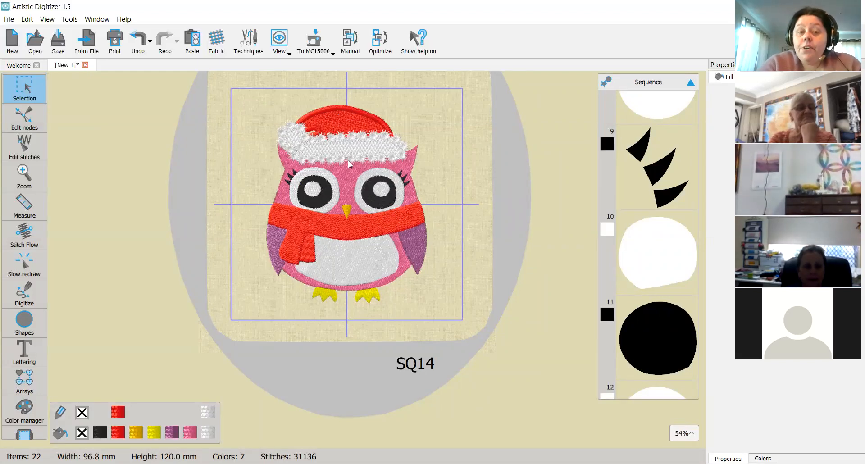
pyautogui.scroll(2, 359, 140)
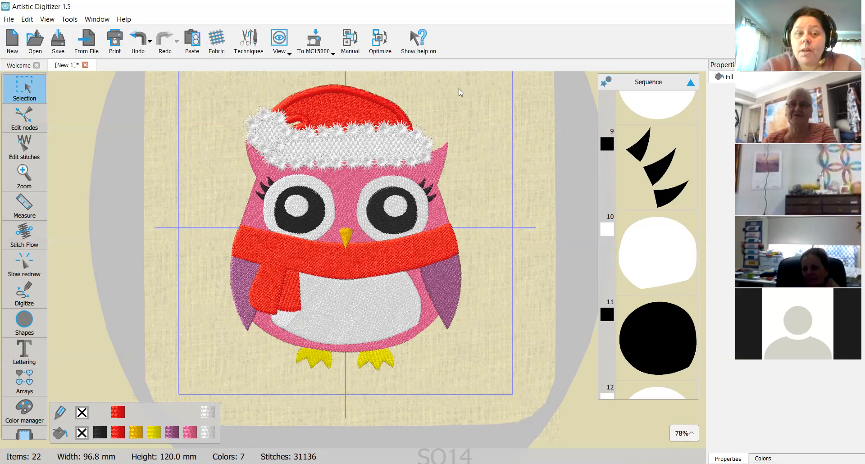
# Step: Create a new design and draw a rectangle about 29.3 by 30.5 mm in the grid's upper-left area
pyautogui.click(27, 323)
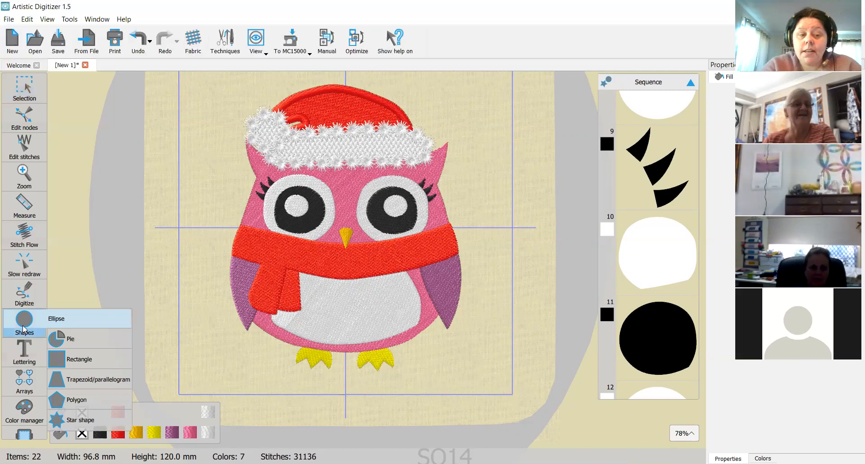
pyautogui.click(26, 326)
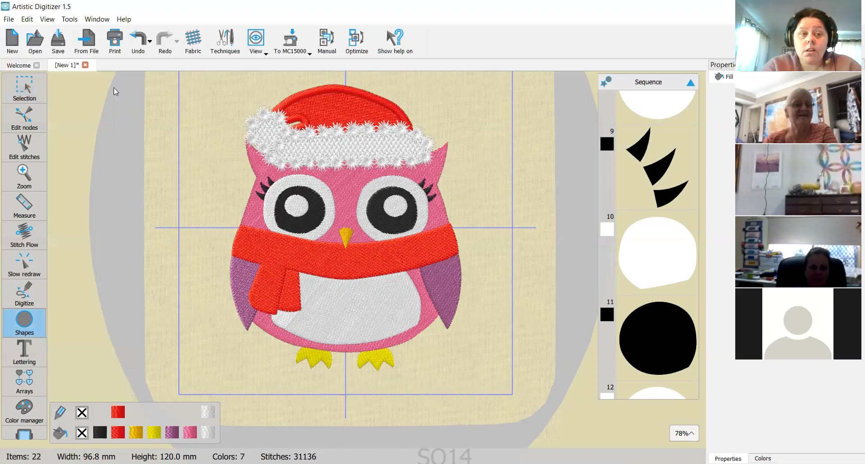
pyautogui.click(23, 43)
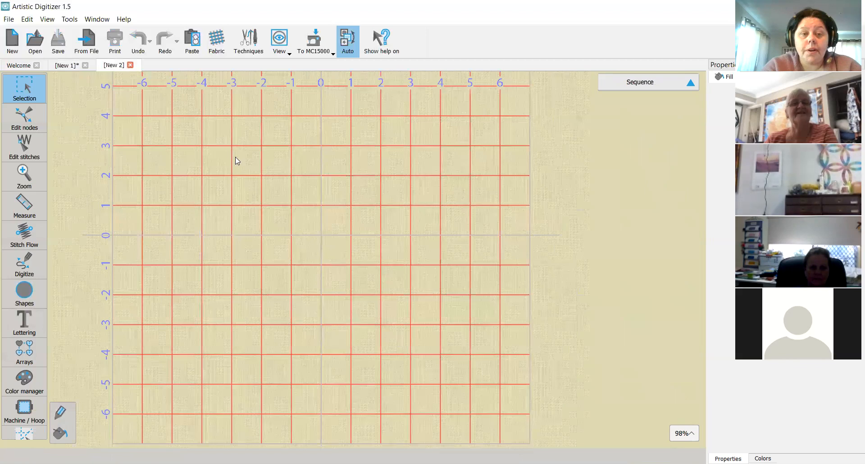
pyautogui.click(18, 295)
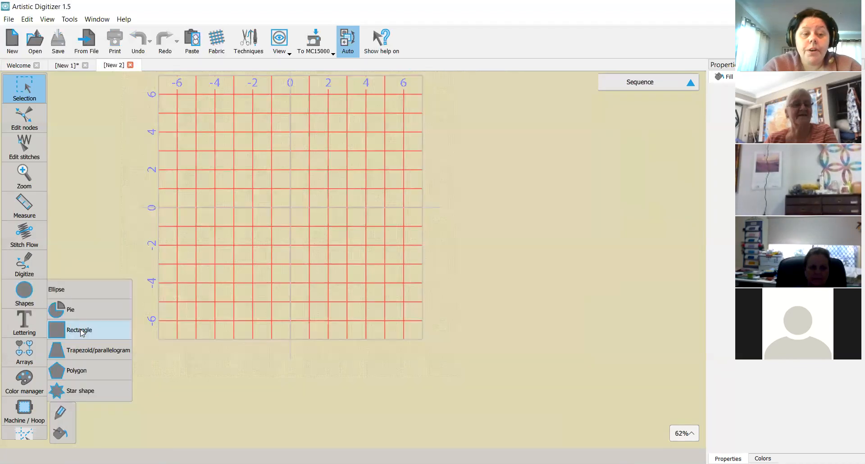
pyautogui.moveTo(178, 112); pyautogui.dragTo(233, 169)
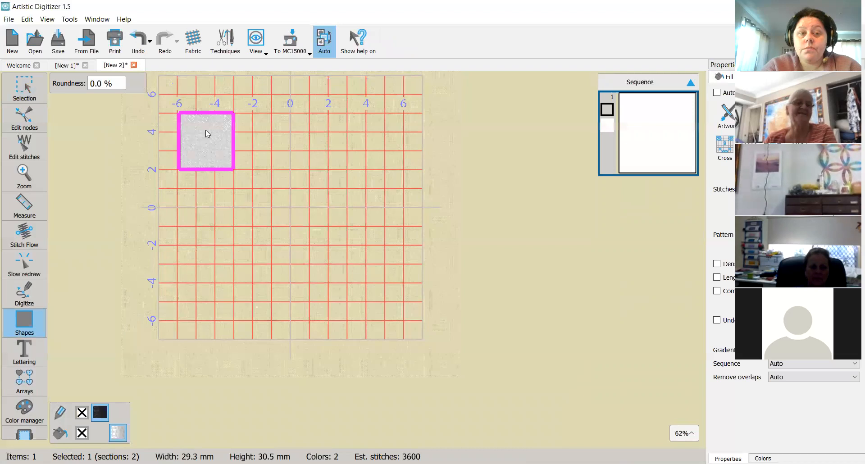
# Step: Leave the Rectangle tool, keep the rectangle selected, and give its white fill a basket-weave pattern
pyautogui.scroll(5, 206, 131)
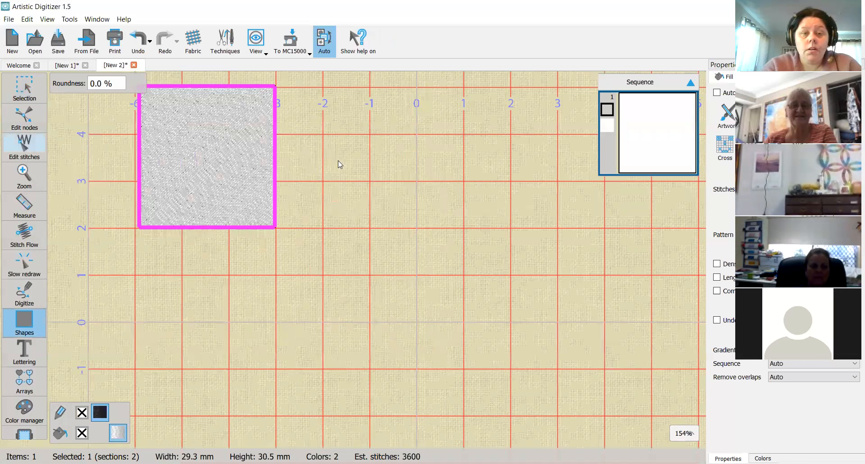
pyautogui.press('Escape')
pyautogui.scroll(-2, 333, 240)
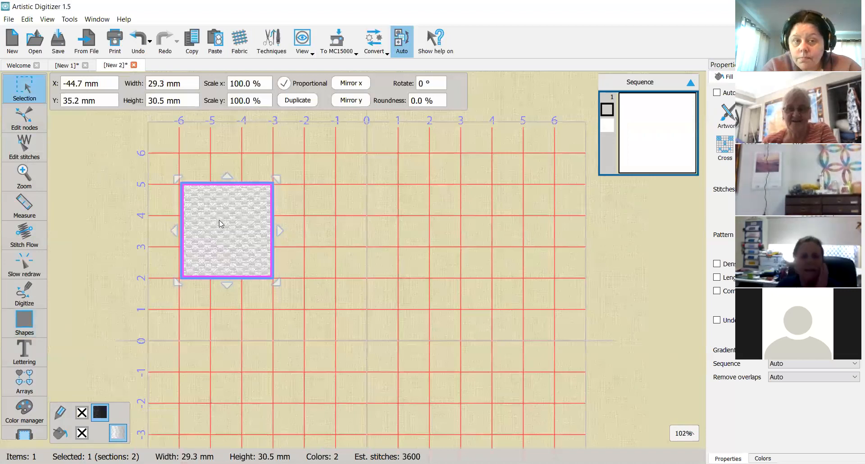
pyautogui.scroll(3, 222, 217)
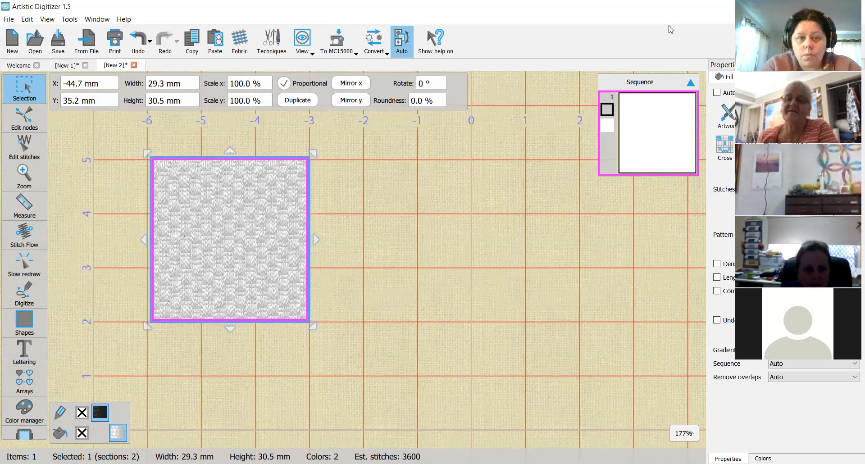
# Step: Digitize a vertical black line about 40 mm long on the grid's center axis with a repeating zigzag stitch pattern
pyautogui.click(23, 290)
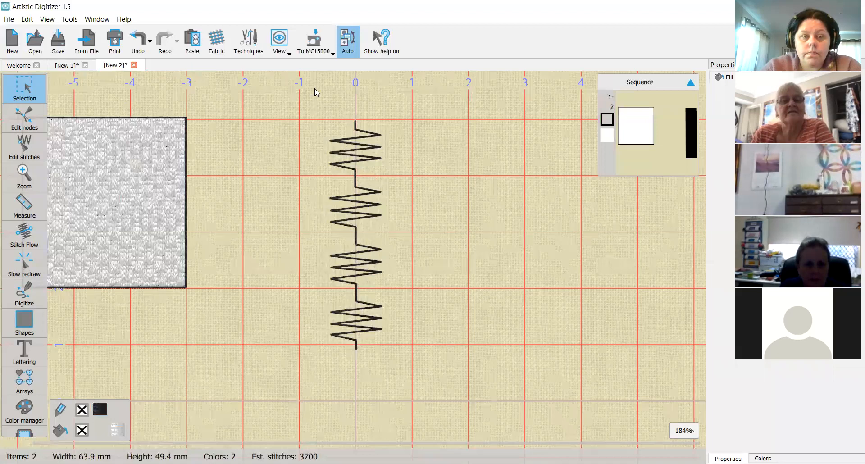
# Step: Turn the zigzag-patterned line horizontal and make its pattern repeats shorter and taller
pyautogui.scroll(-1, 353, 192)
pyautogui.click(355, 192)
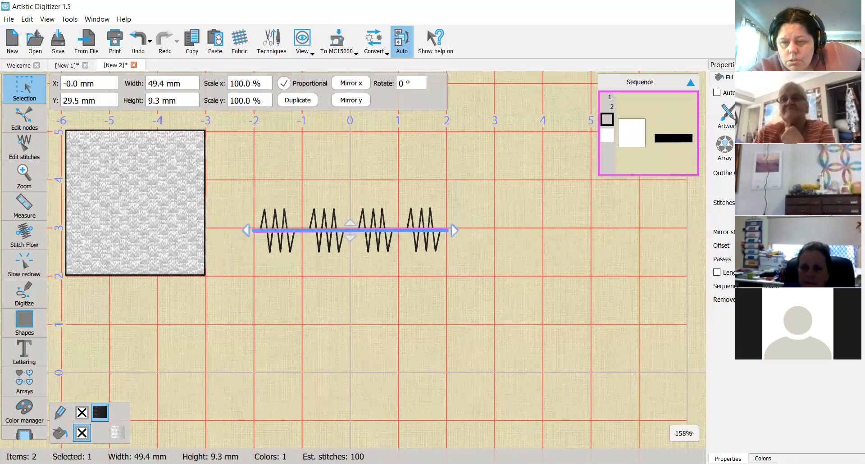
pyautogui.press('Return')
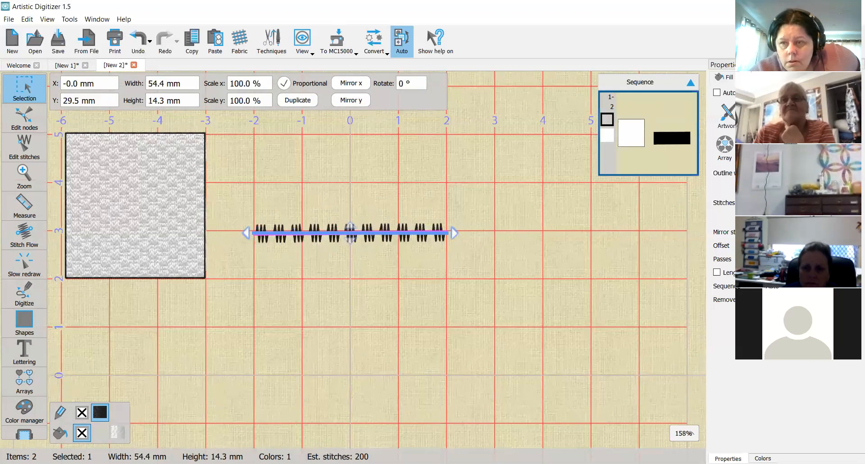
pyautogui.click(716, 272)
pyautogui.click(393, 301)
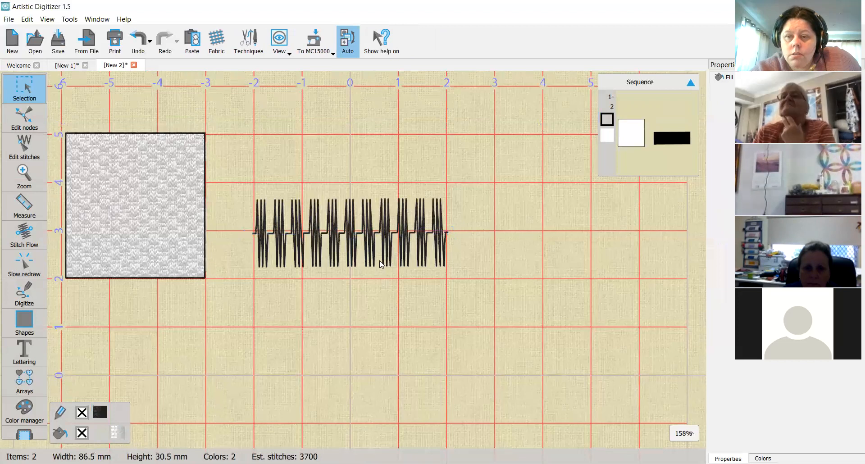
pyautogui.scroll(3, 380, 246)
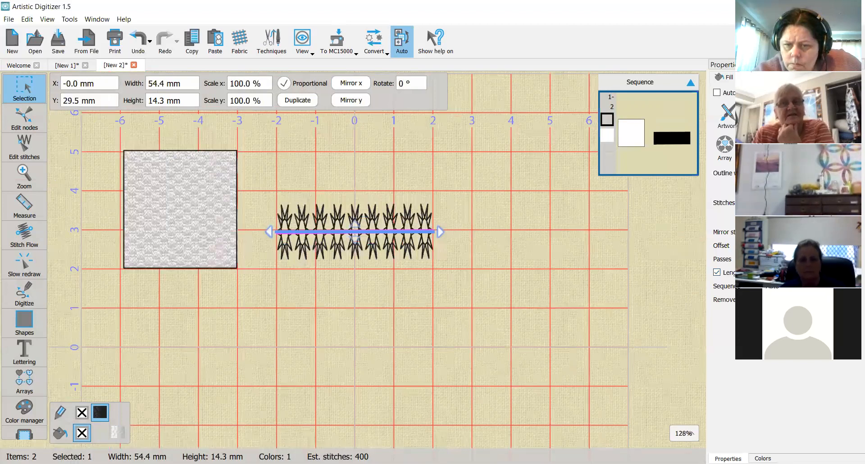
# Step: Apply outline stitch pattern 286 to the selected horizontal line and flatten its motifs onto the line
pyautogui.click(801, 203)
pyautogui.scroll(-2, 748, 253)
pyautogui.click(738, 227)
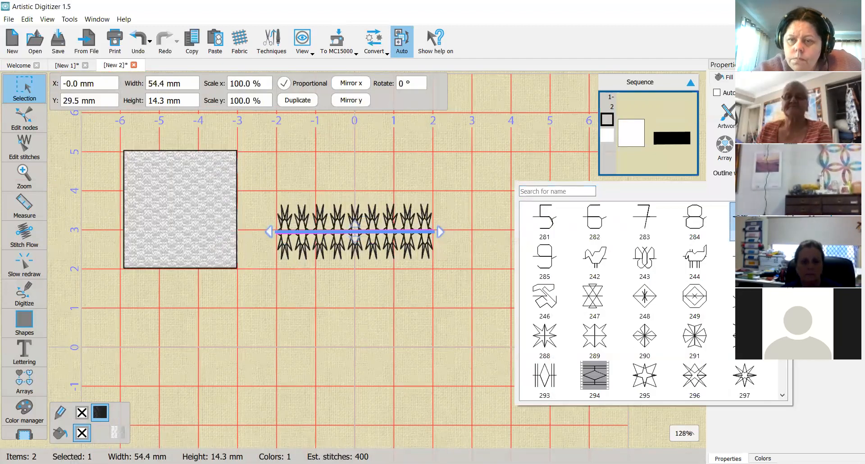
pyautogui.click(723, 241)
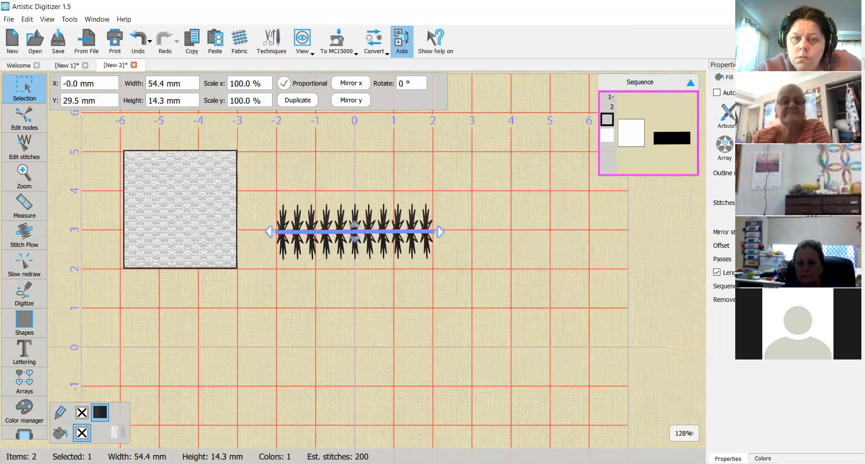
pyautogui.click(30, 98)
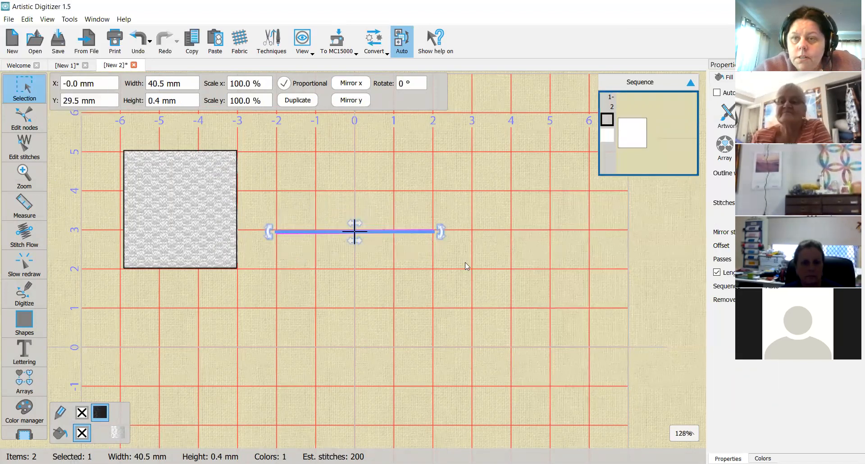
# Step: Browse the available outline stitch patterns for the selected line, including the numbered shapes and letters
pyautogui.click(776, 203)
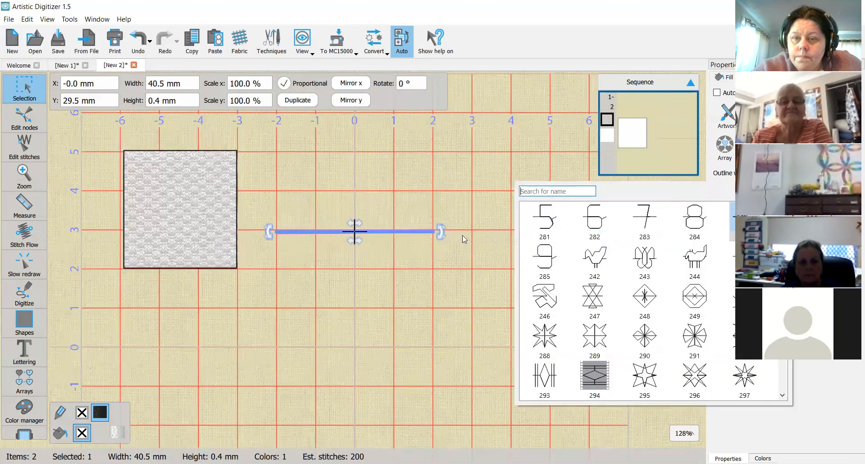
pyautogui.scroll(3, 529, 239)
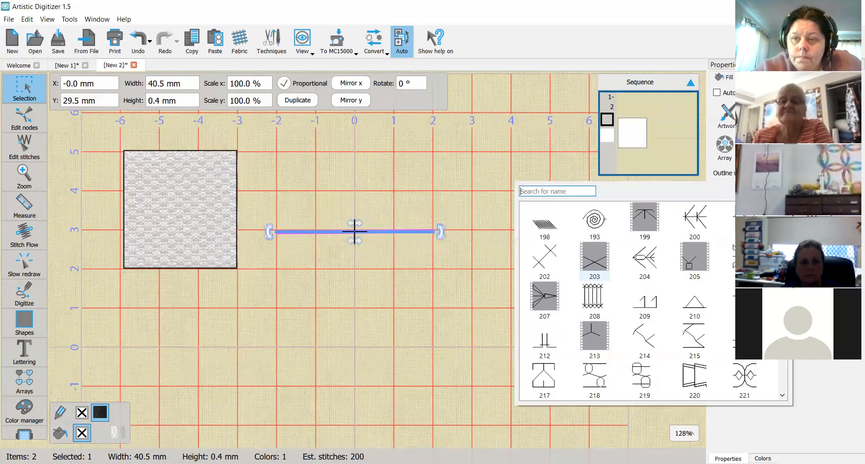
pyautogui.scroll(14, 648, 300)
pyautogui.scroll(-18, 649, 301)
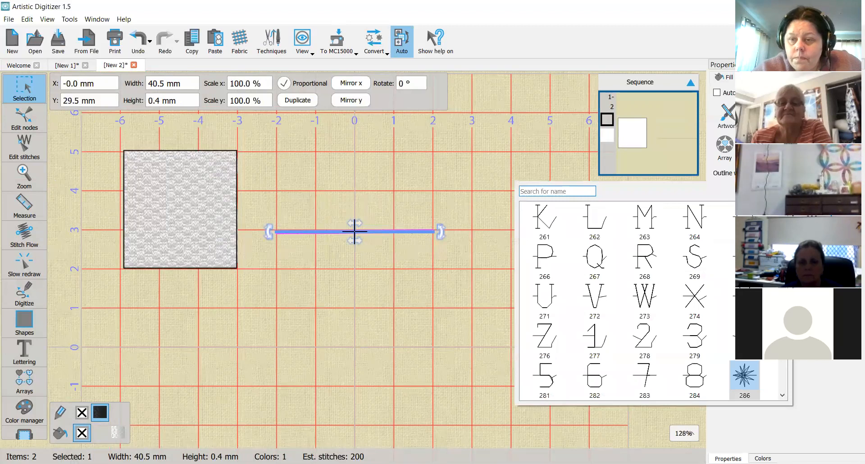
pyautogui.click(744, 296)
pyautogui.click(775, 203)
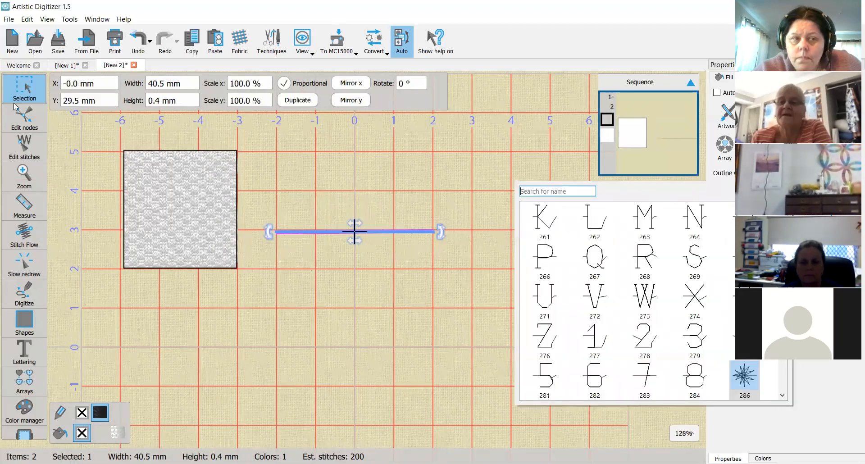
pyautogui.click(33, 100)
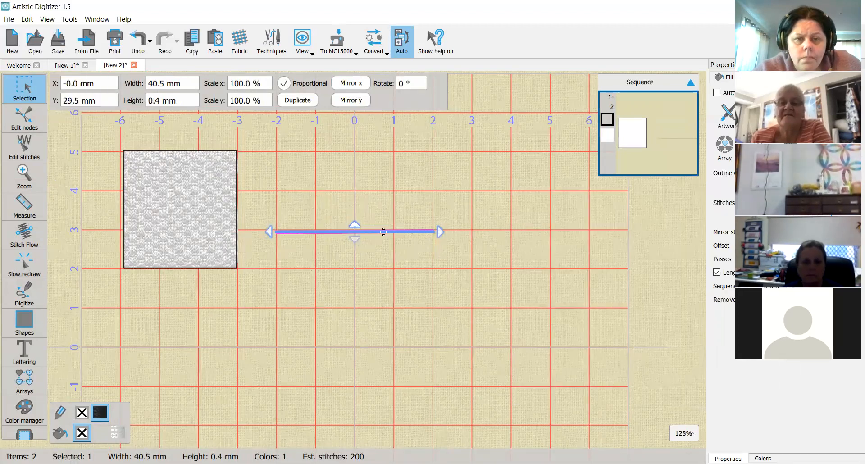
# Step: Delete the flattened patterned line, keeping the basket-weave rectangle
pyautogui.click(517, 189)
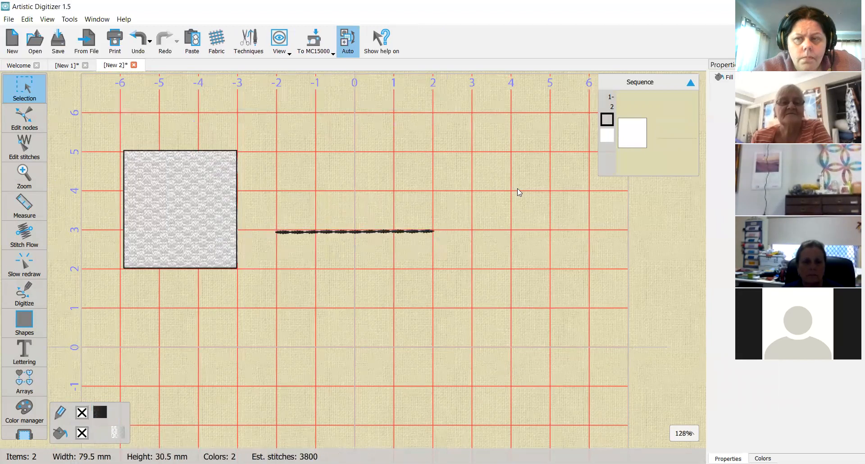
pyautogui.click(350, 231)
pyautogui.press('Delete')
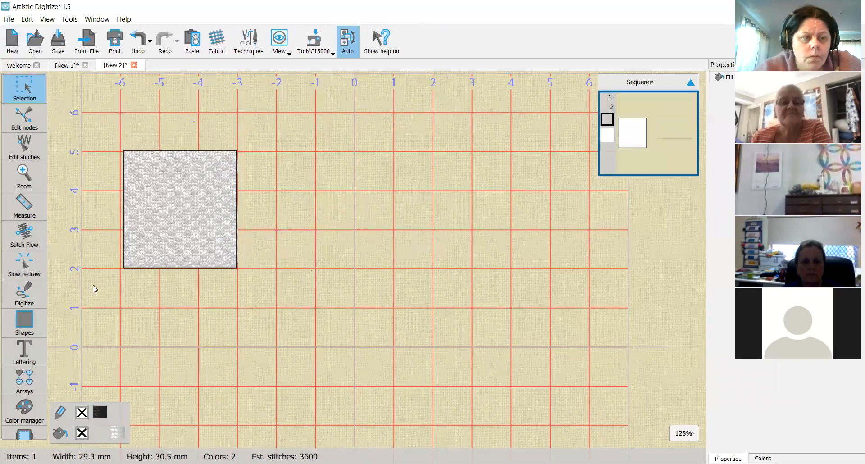
# Step: Digitize a new horizontal black line about 40.8 mm long at grid height 2, from -2 to 2
pyautogui.press('space')
pyautogui.moveTo(278, 269); pyautogui.dragTo(402, 270)
pyautogui.press('Escape')
pyautogui.click(277, 269)
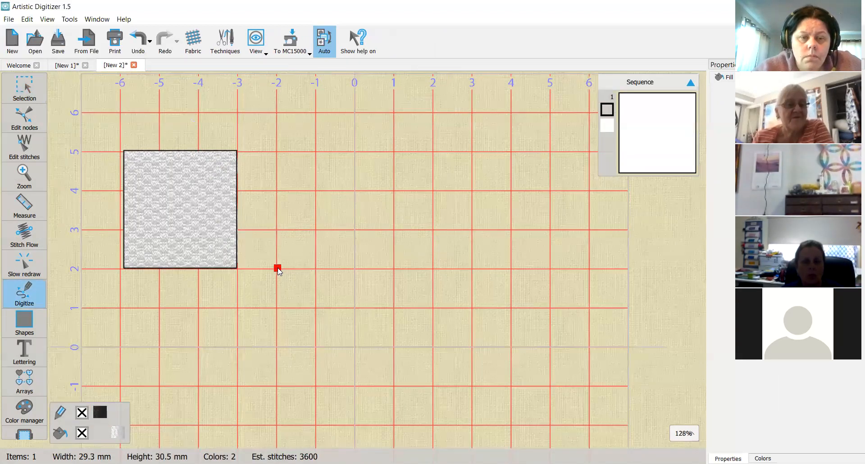
pyautogui.click(435, 269)
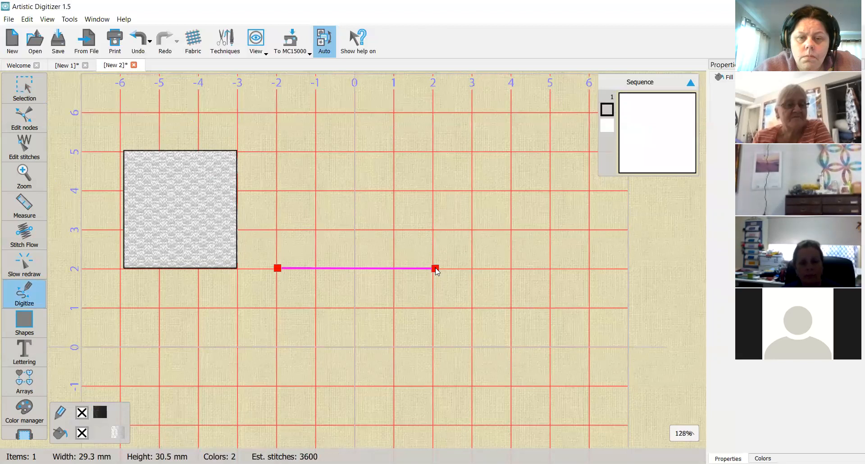
pyautogui.click(418, 284)
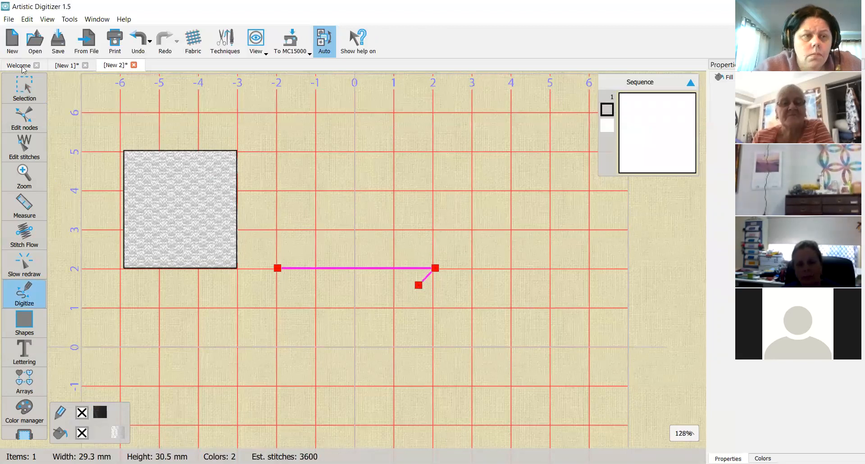
pyautogui.click(30, 89)
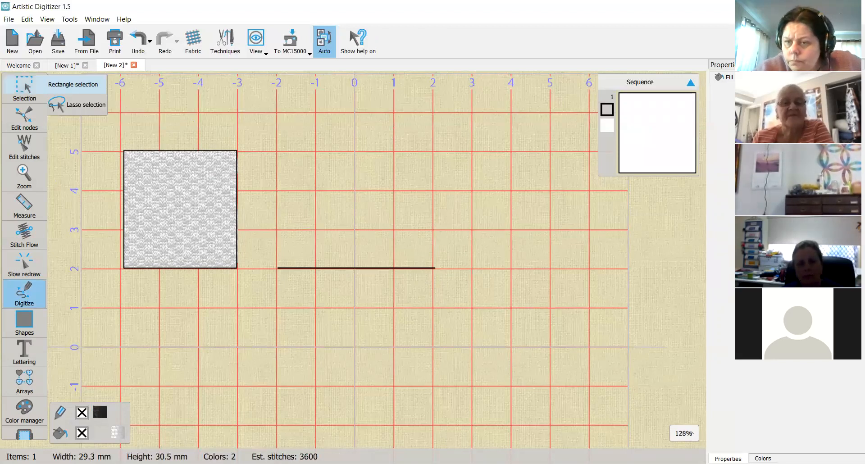
# Step: Give the new horizontal line a repeating flower outline pattern and enlarge the motifs so three fit along it
pyautogui.click(354, 268)
pyautogui.click(773, 174)
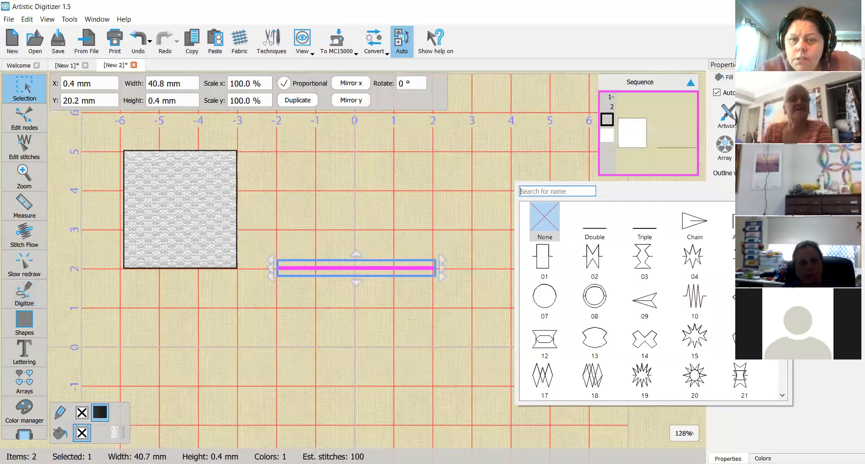
pyautogui.click(744, 297)
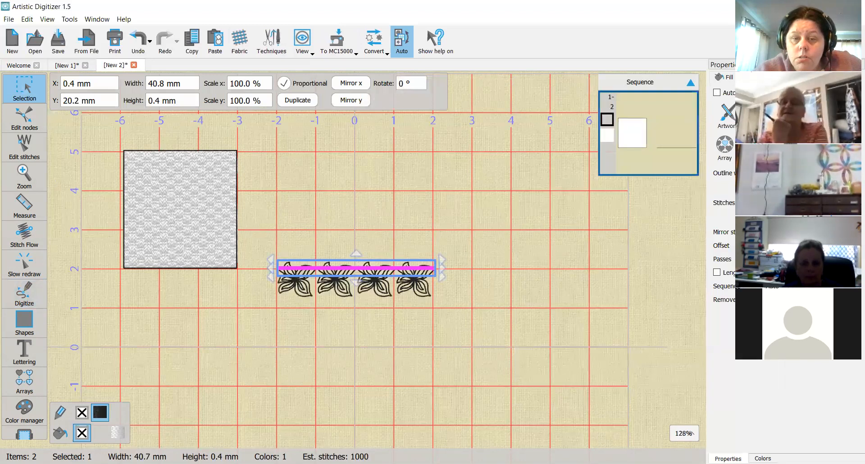
pyautogui.scroll(1, 384, 306)
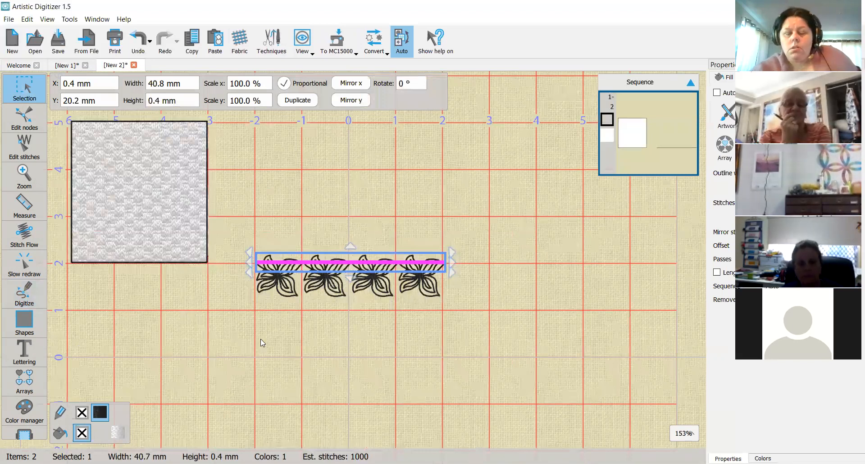
pyautogui.scroll(2, 260, 339)
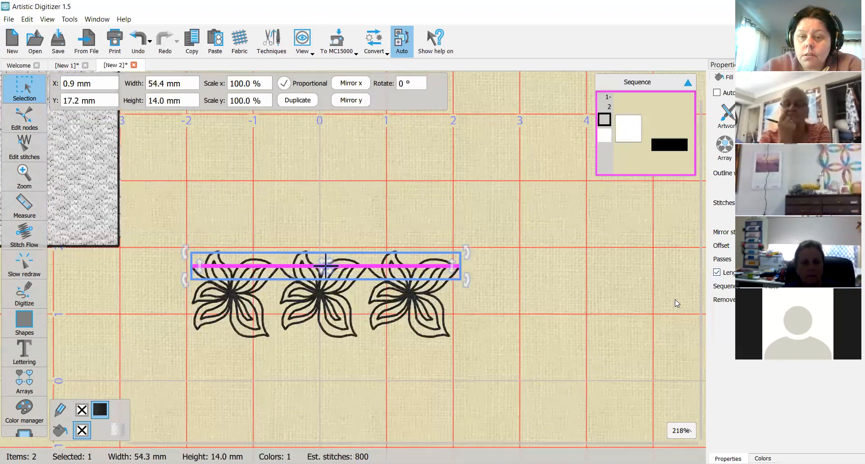
# Step: Change the line's outline pattern to the J-7-155 heart and browse the other patterns in the list
pyautogui.click(390, 319)
pyautogui.scroll(-1, 391, 320)
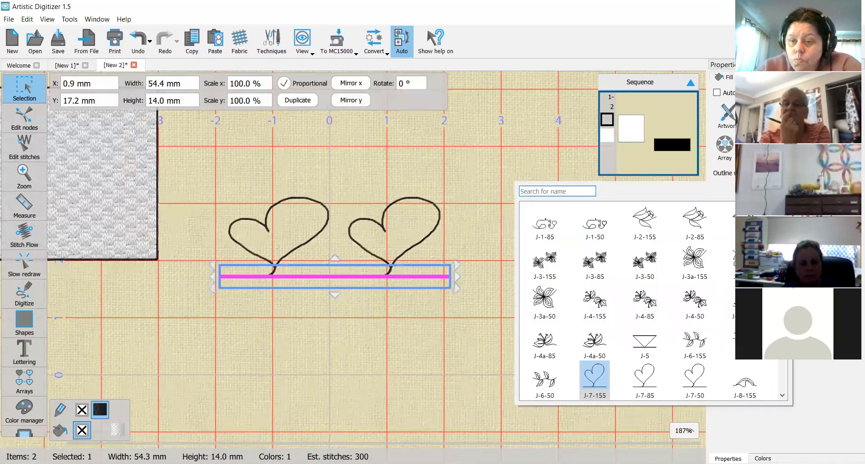
pyautogui.scroll(-5, 645, 302)
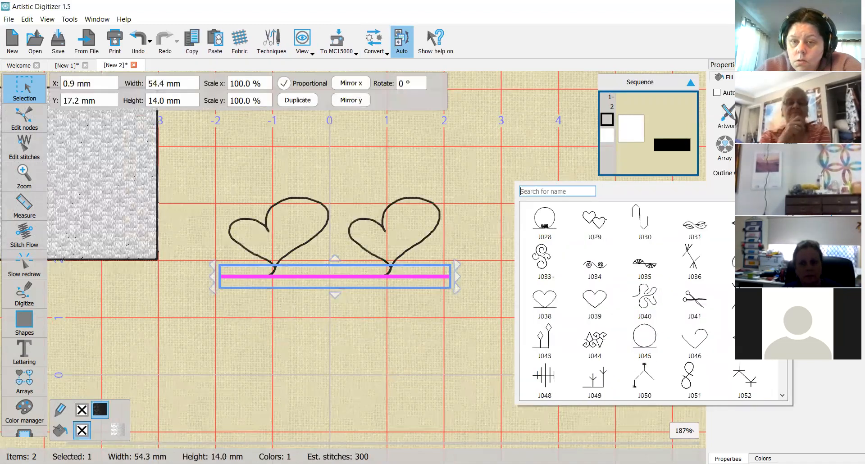
pyautogui.scroll(3, 648, 301)
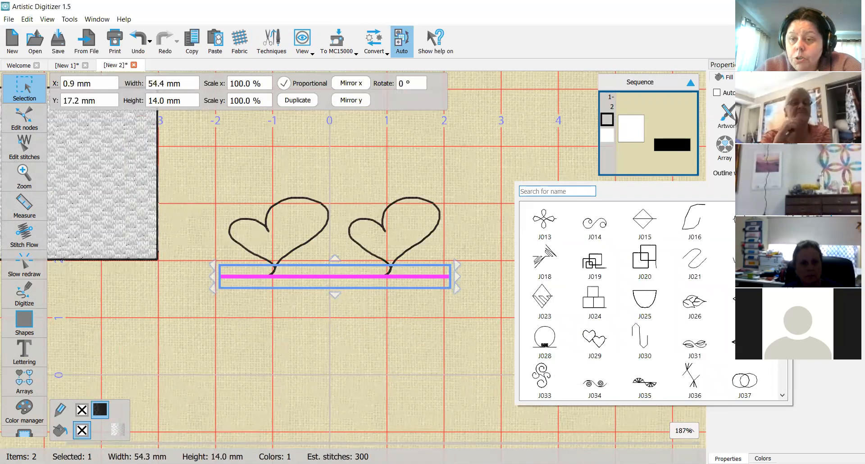
pyautogui.scroll(10, 649, 302)
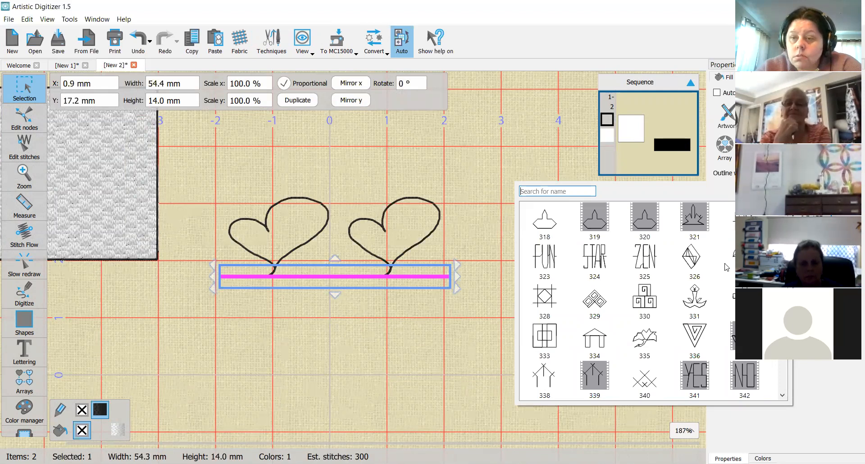
# Step: Try the LOVE word pattern on the line, replace it with a starburst pattern, and deselect the line
pyautogui.scroll(1, 545, 256)
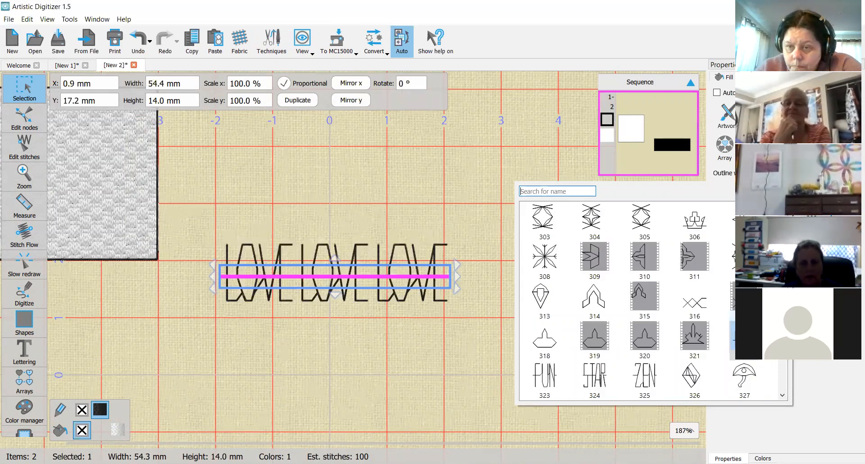
pyautogui.click(544, 256)
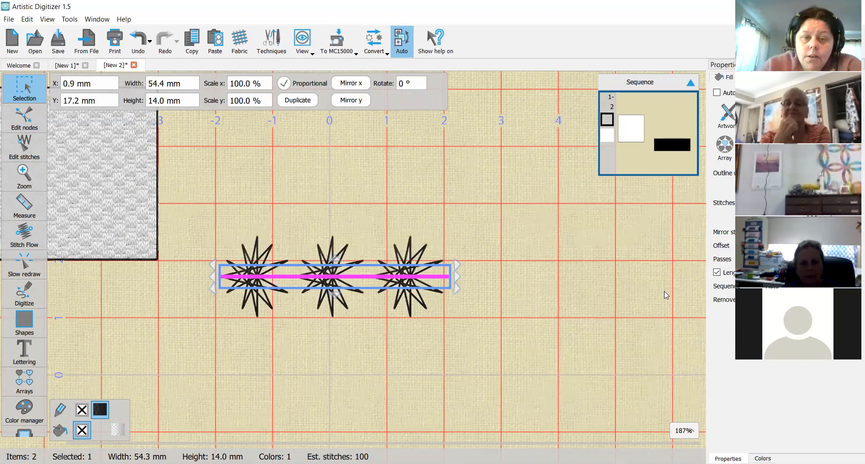
pyautogui.click(413, 280)
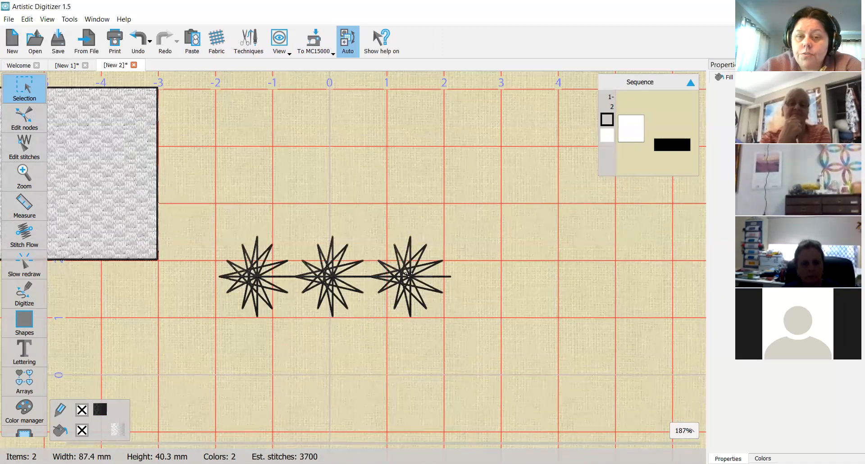
pyautogui.click(408, 276)
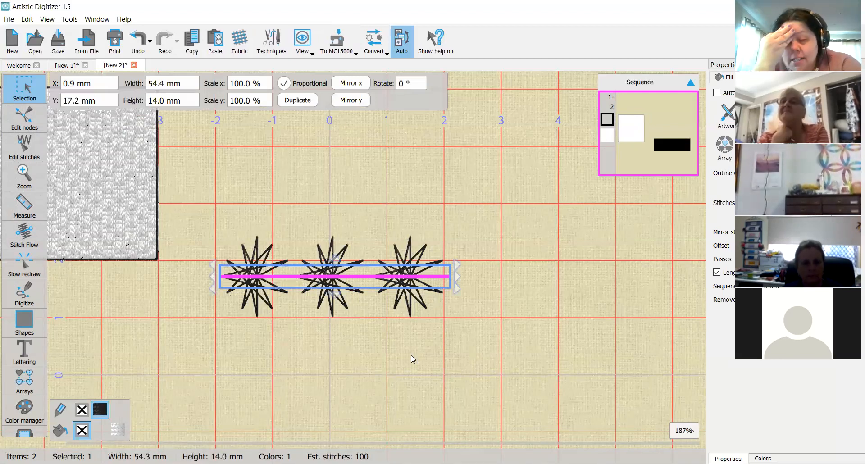
pyautogui.click(441, 209)
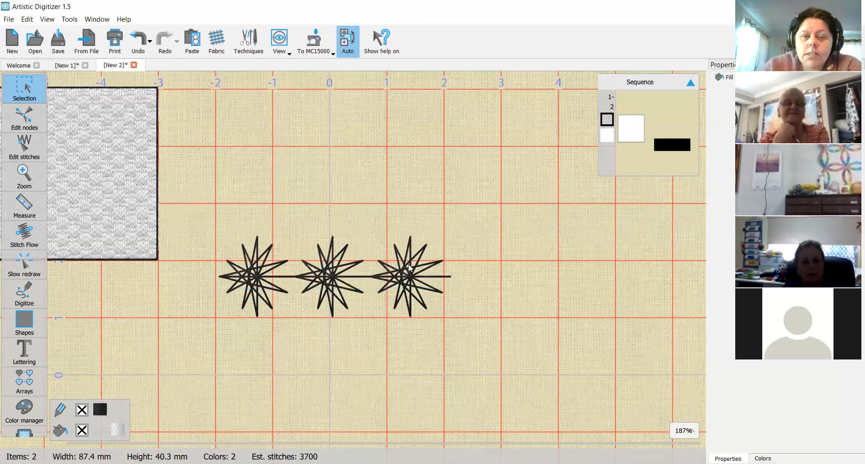
# Step: Delete the starburst line and digitize a plain horizontal line about 40 mm long at grid height 2
pyautogui.click(260, 278)
pyautogui.press('Delete')
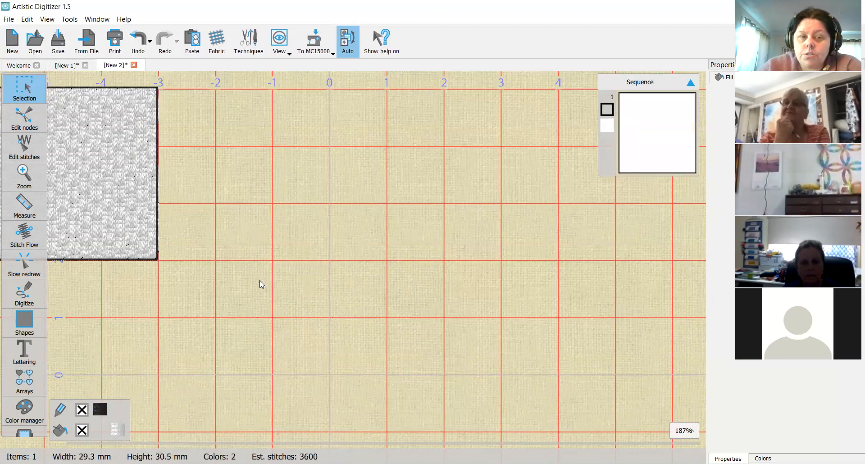
pyautogui.click(25, 293)
pyautogui.click(111, 288)
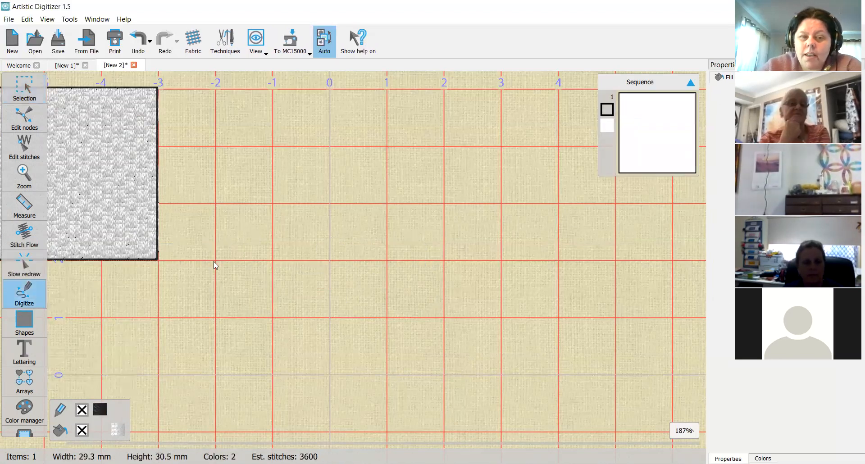
pyautogui.click(213, 262)
pyautogui.click(441, 262)
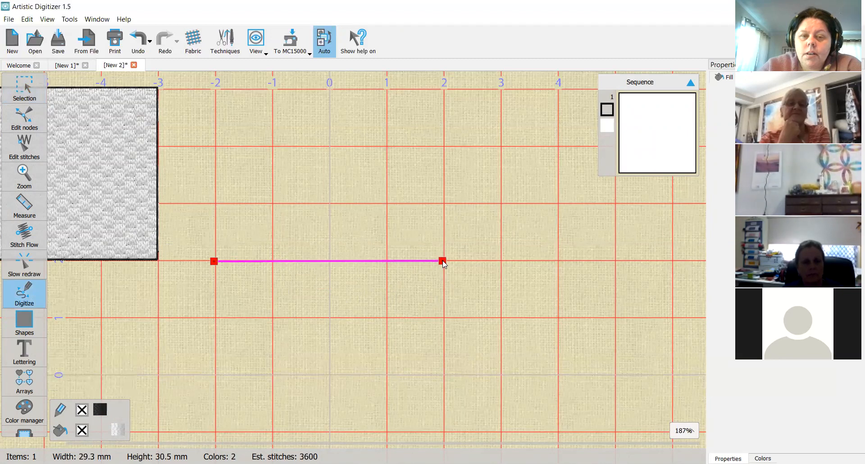
pyautogui.press('Return')
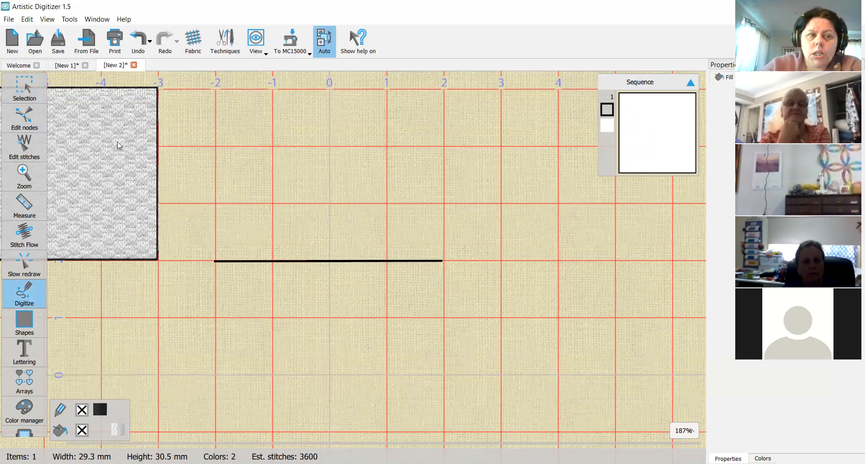
# Step: Apply the Chain outline pattern to the plain 40.4 mm horizontal line and deselect it
pyautogui.click(24, 88)
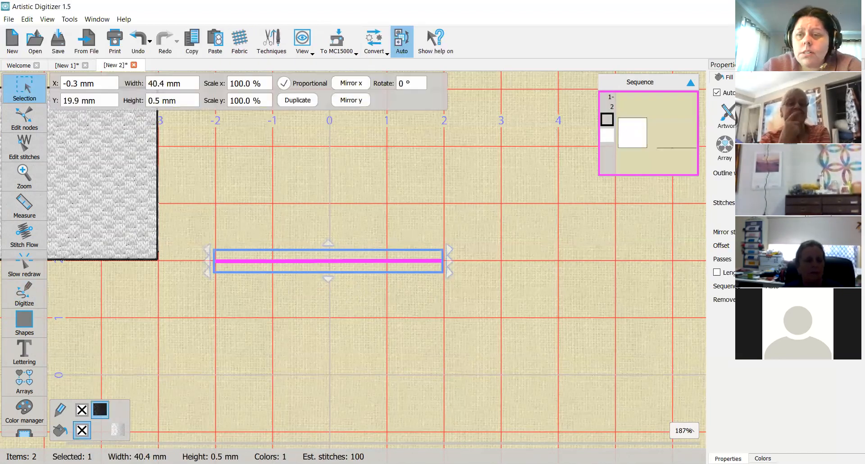
pyautogui.click(808, 204)
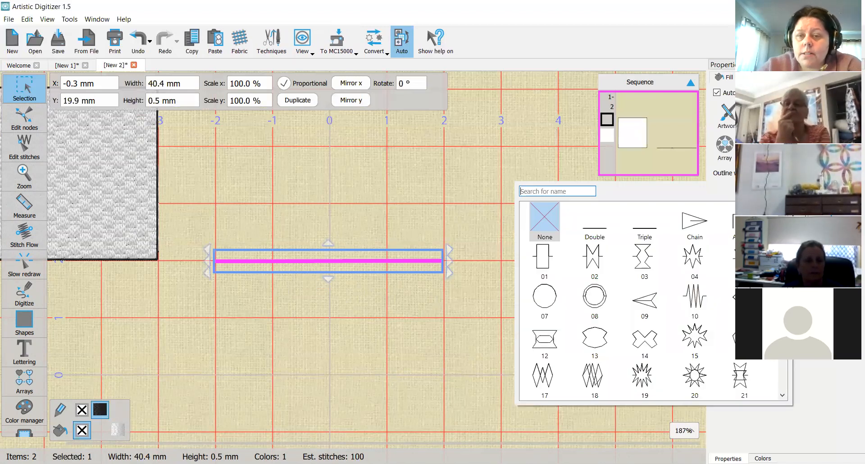
pyautogui.click(470, 181)
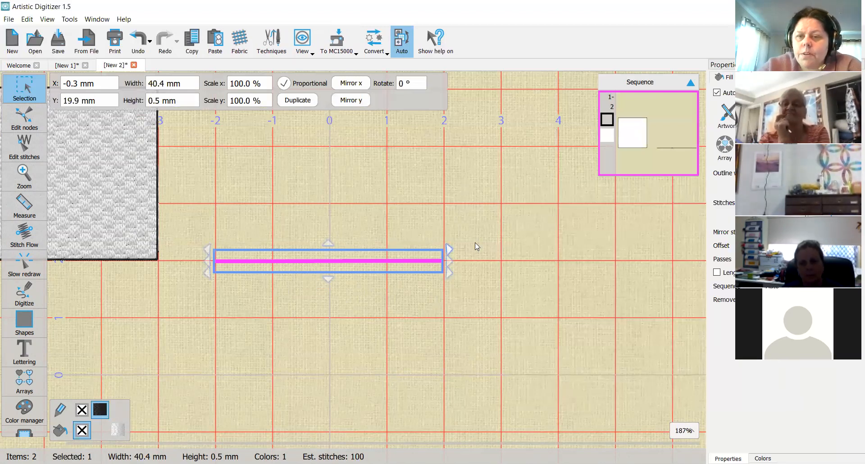
pyautogui.click(810, 203)
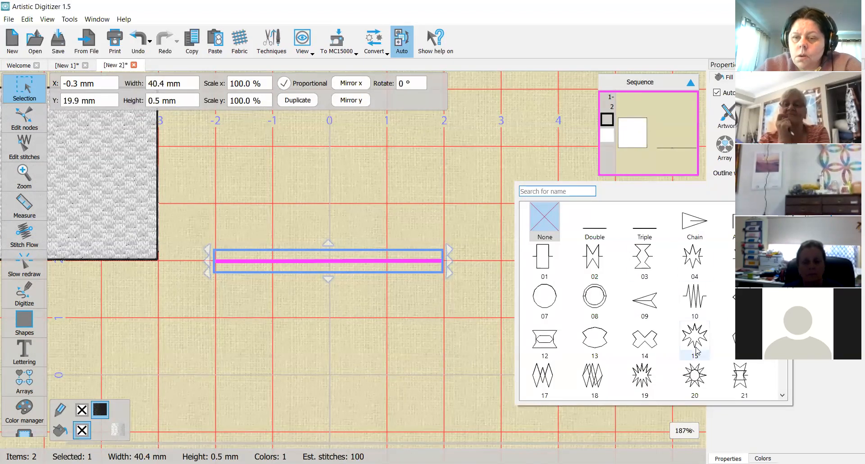
pyautogui.click(690, 229)
pyautogui.click(420, 297)
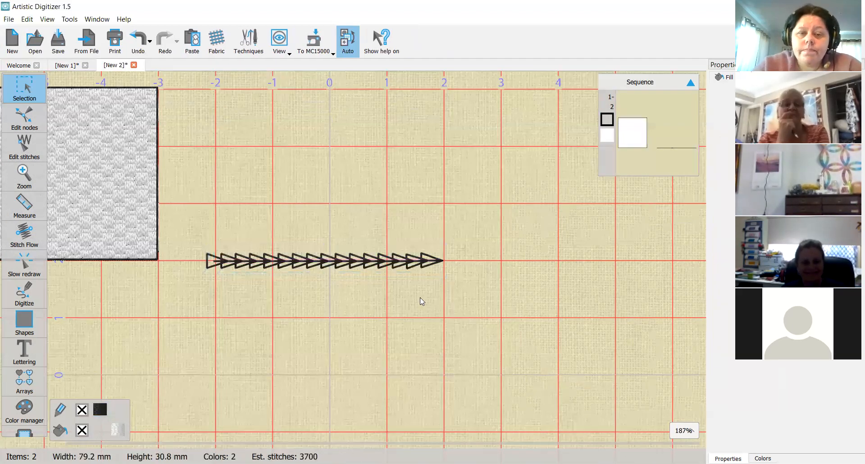
# Step: Inspect the chain-stitched line up close and delete it from the design
pyautogui.click(410, 264)
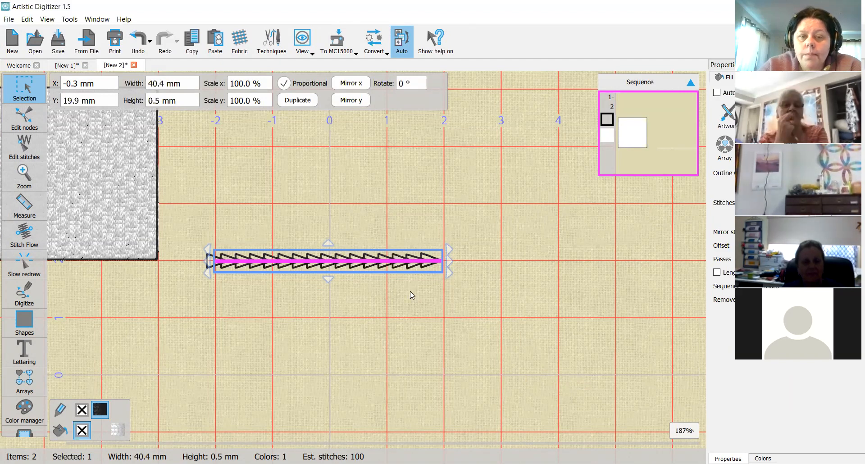
pyautogui.scroll(1, 410, 291)
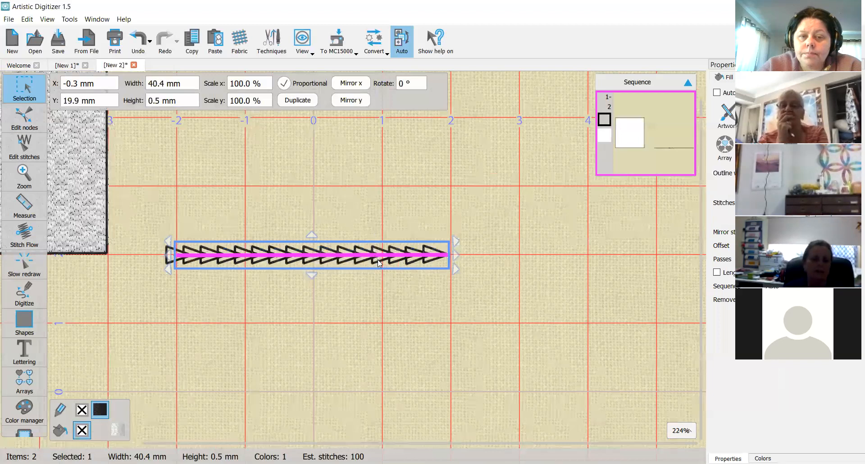
pyautogui.click(387, 246)
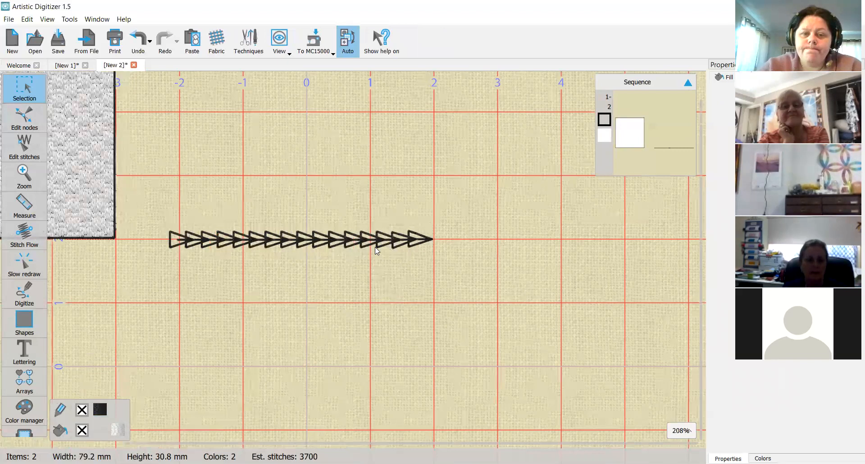
pyautogui.click(376, 249)
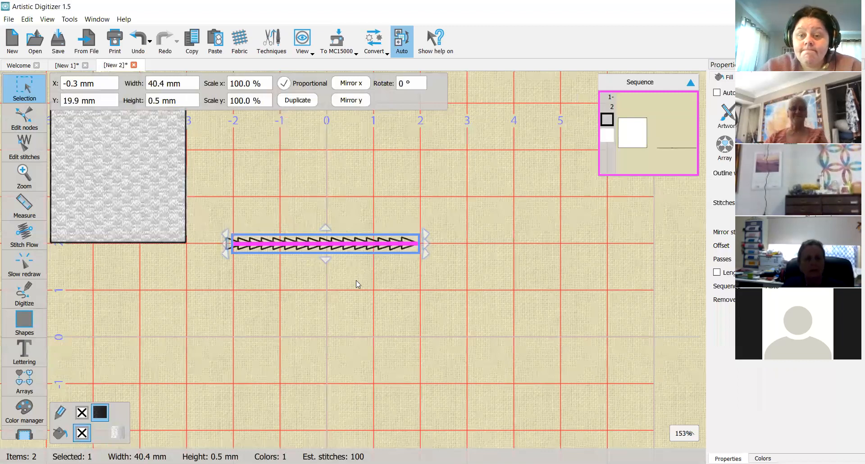
pyautogui.press('Delete')
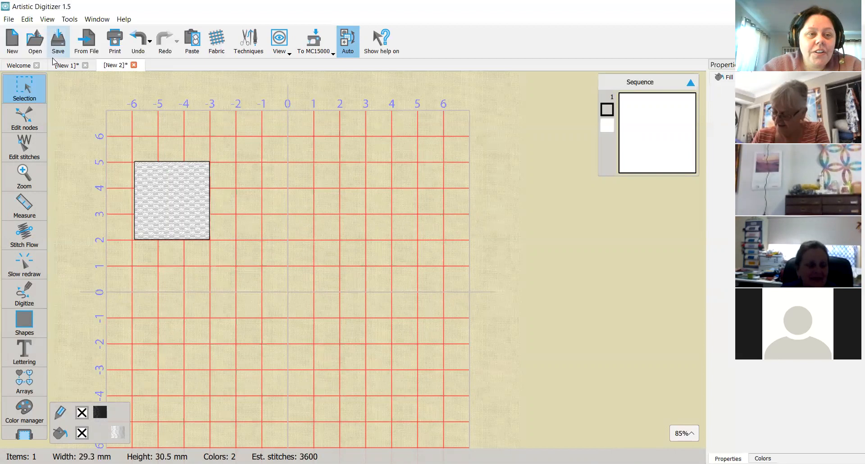
# Step: Switch to the owl design and examine its stitch density map around the body, eyes and hat brim
pyautogui.click(66, 65)
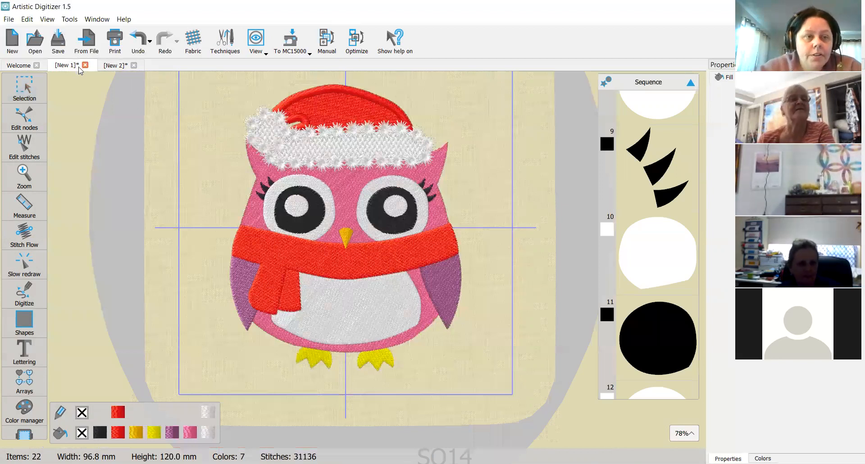
pyautogui.hotkey('shift', 'd')
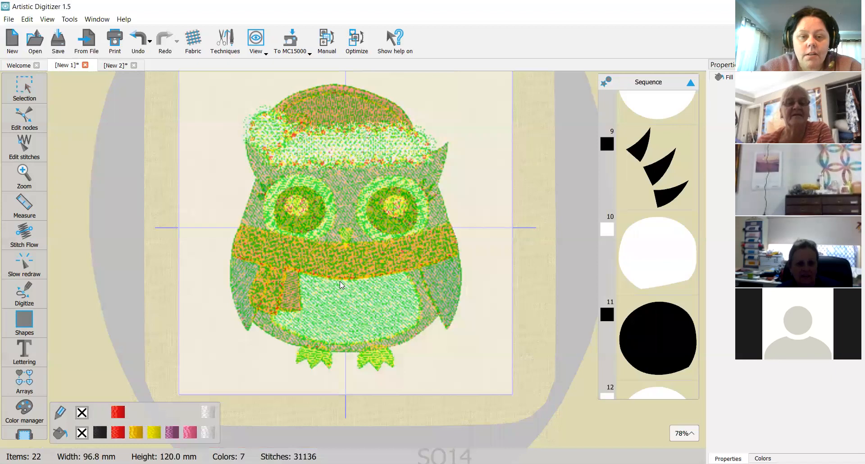
pyautogui.scroll(3, 341, 284)
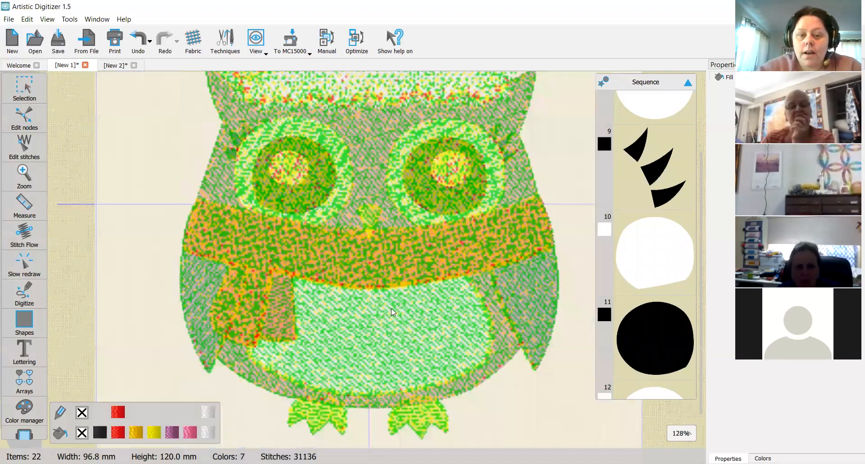
pyautogui.scroll(-1, 403, 289)
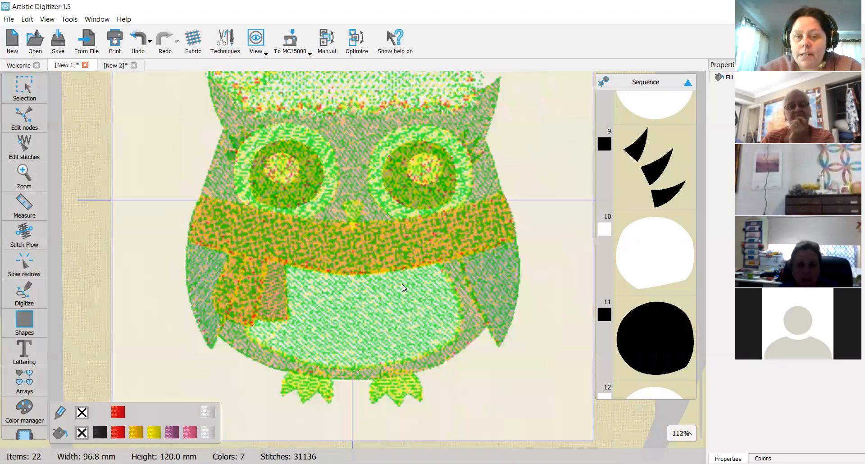
pyautogui.scroll(1, 419, 187)
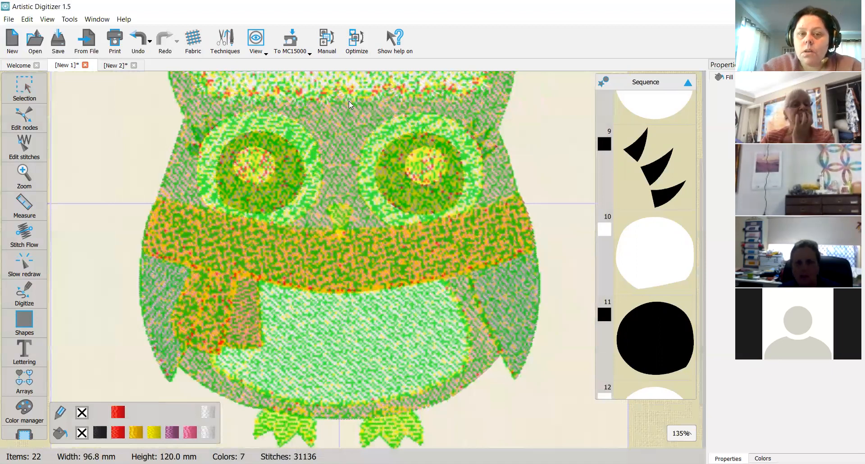
pyautogui.scroll(3, 347, 191)
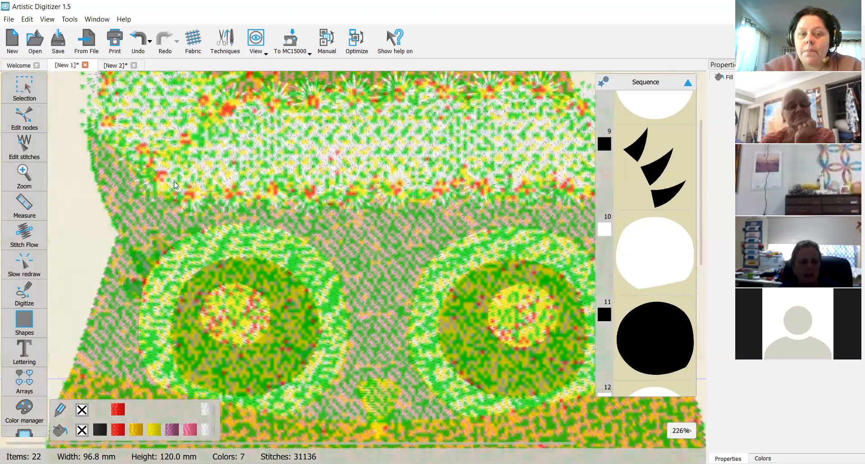
pyautogui.scroll(3, 230, 192)
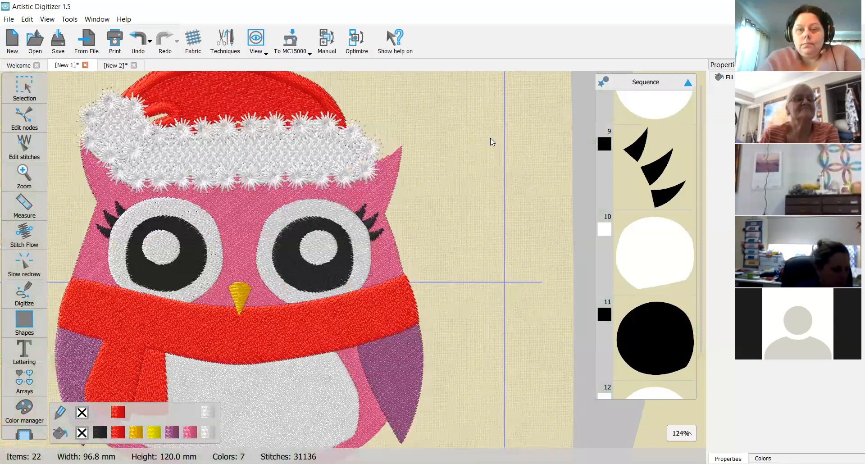
pyautogui.scroll(-2, 492, 142)
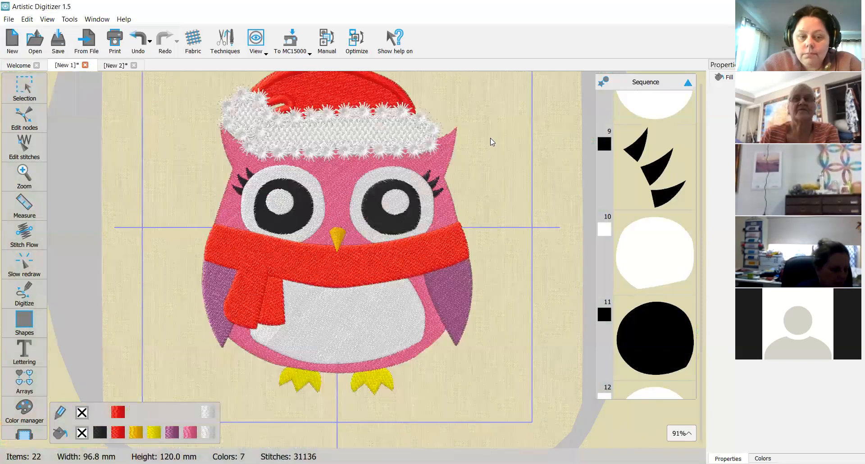